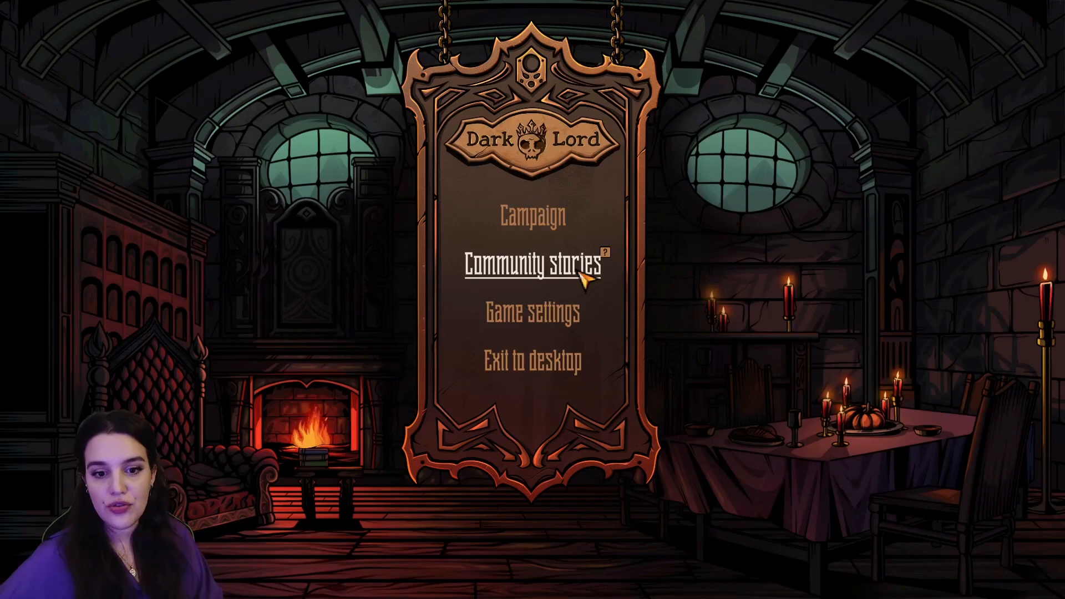
# Open the community stories catalog and bring up its filters with the list of genre tags
pyautogui.click(577, 272)
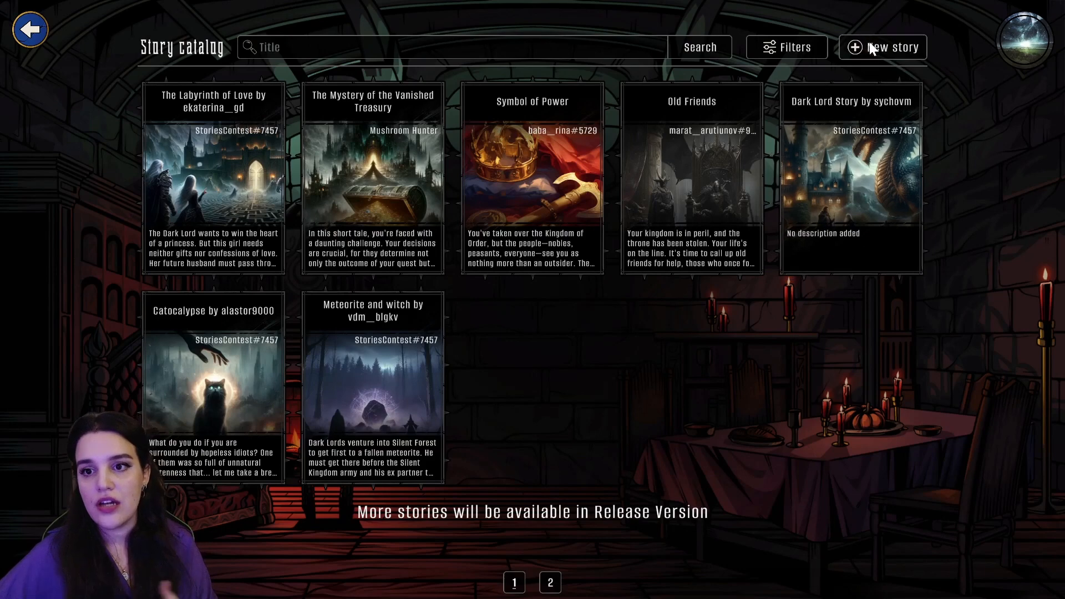
pyautogui.click(767, 50)
pyautogui.click(201, 125)
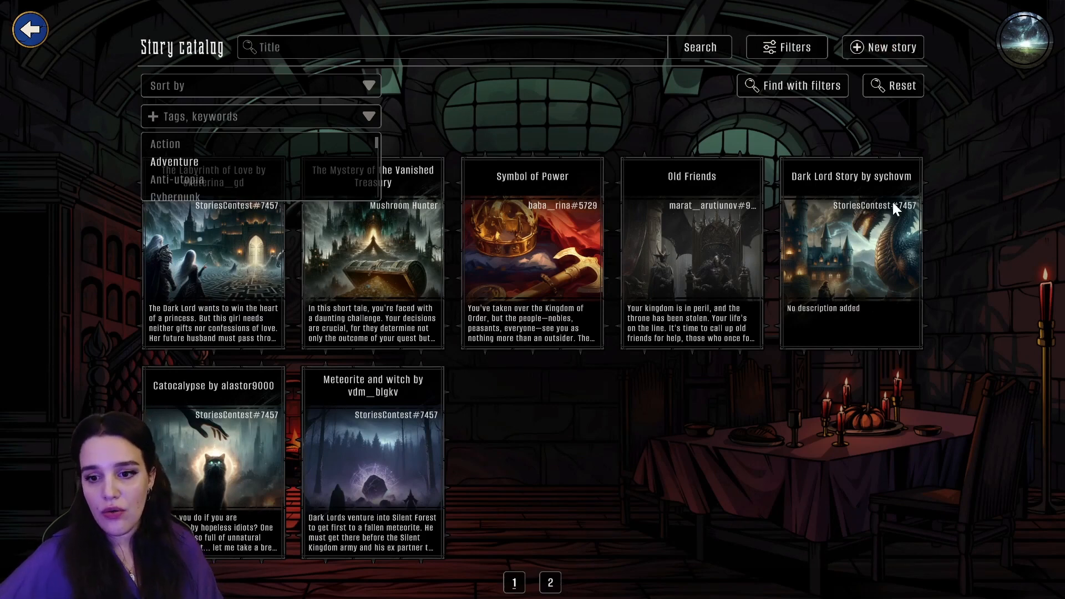
# Go to the author profile and create a new story from there
pyautogui.click(1030, 46)
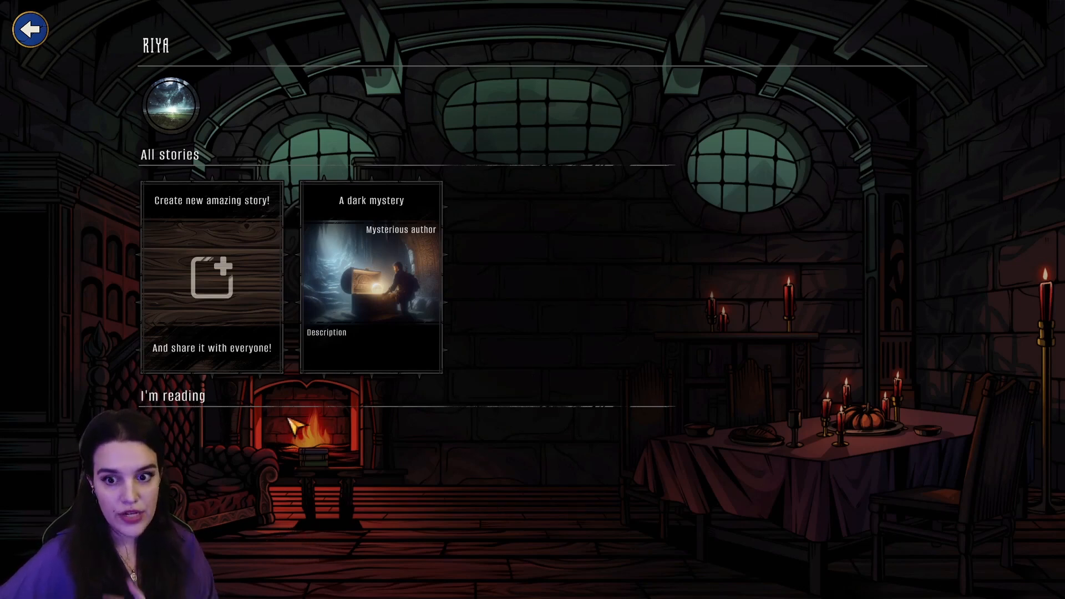
pyautogui.scroll(-1, 959, 228)
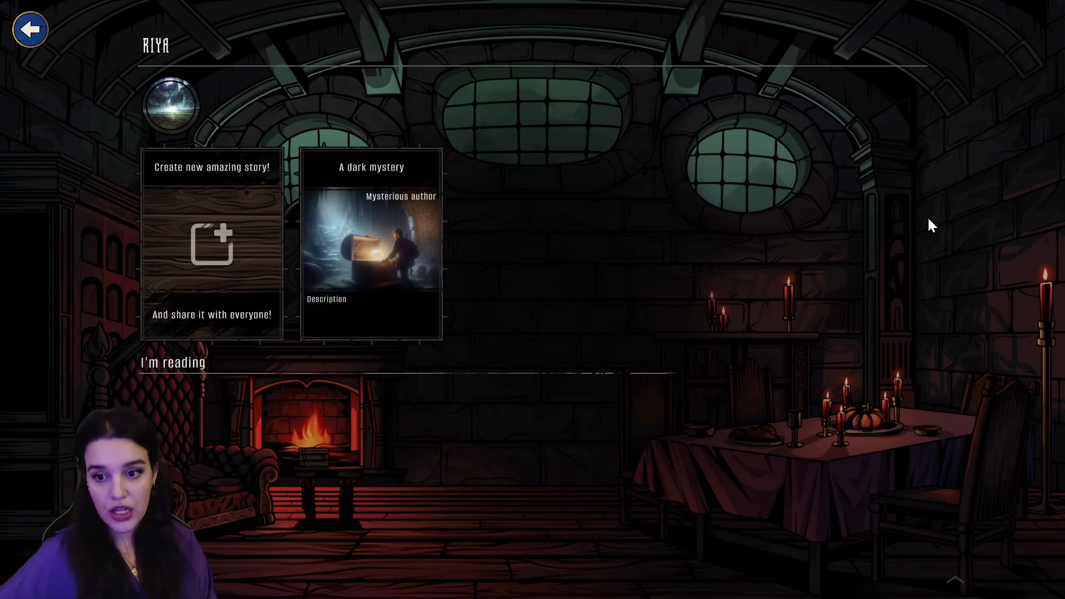
pyautogui.click(218, 235)
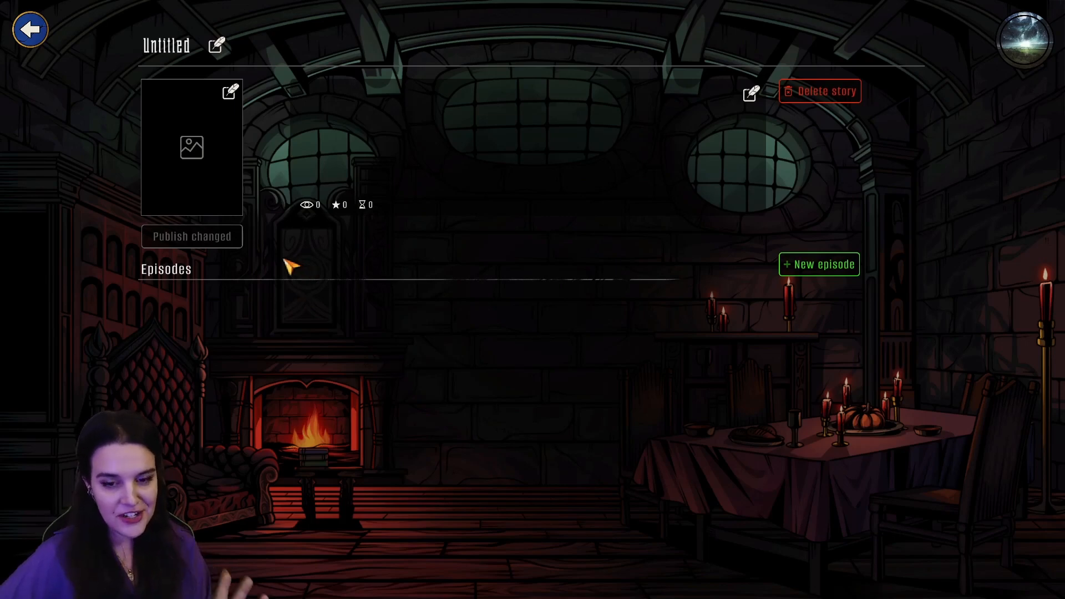
# Title the new story "Dark Lord and the Breakfast Mystery"
pyautogui.click(231, 92)
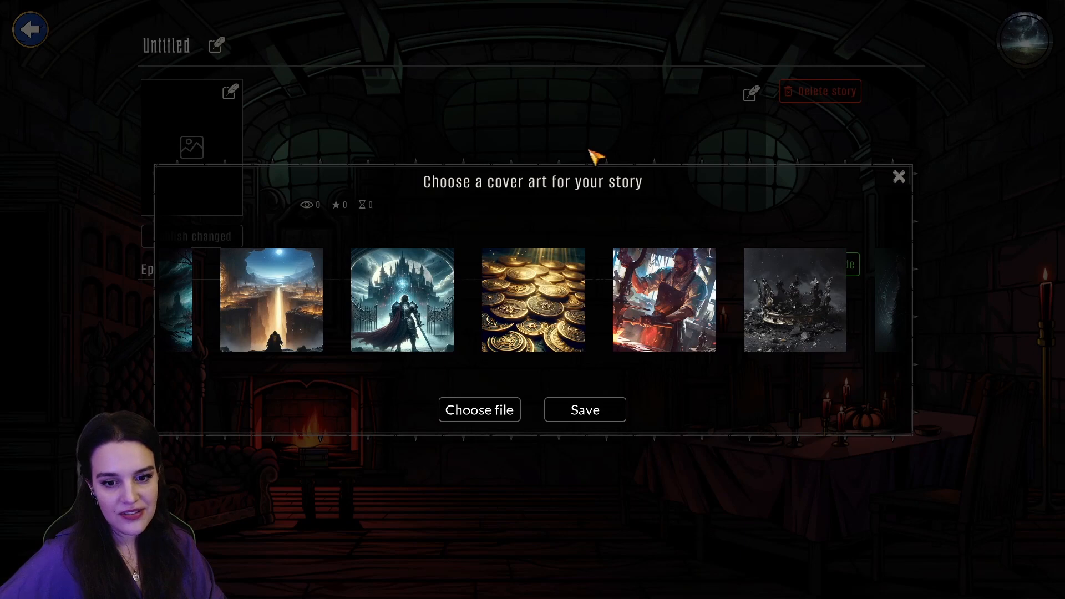
pyautogui.click(549, 415)
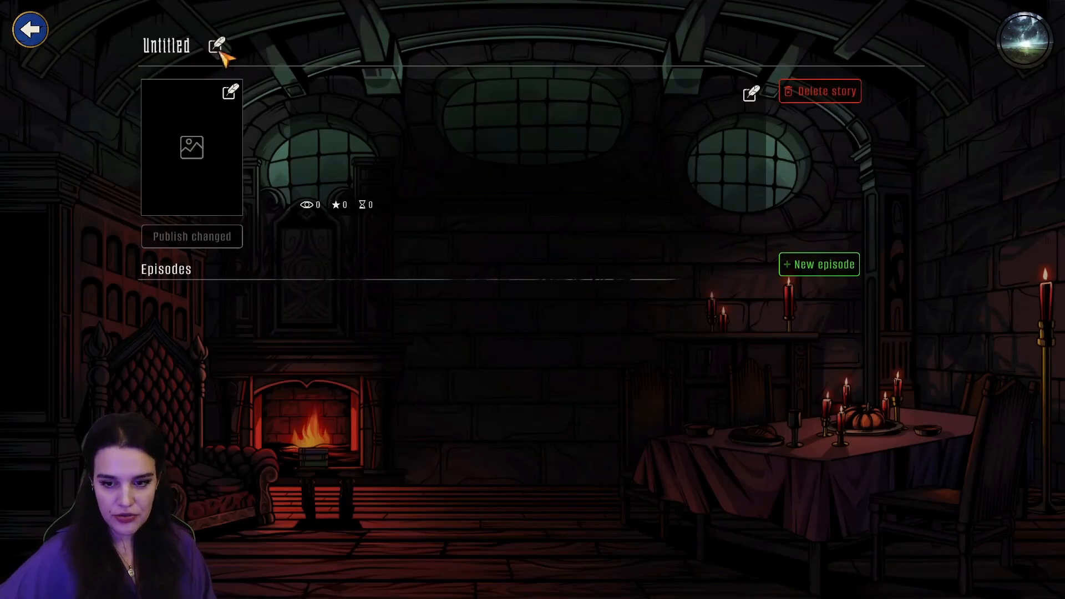
pyautogui.click(220, 49)
pyautogui.doubleClick(215, 55)
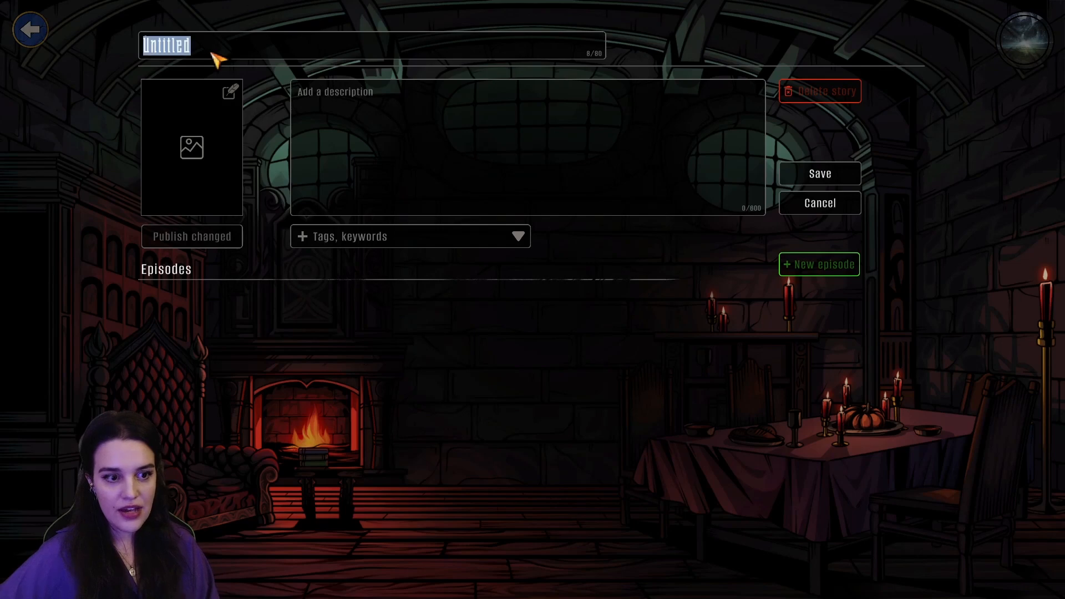
pyautogui.write('D')
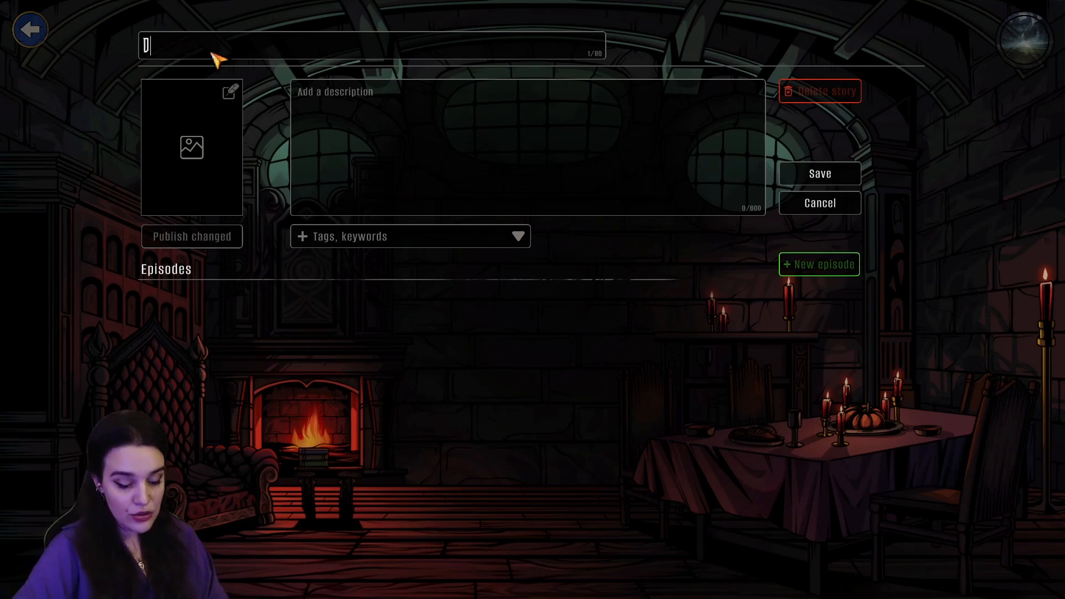
pyautogui.write('ark Lord ')
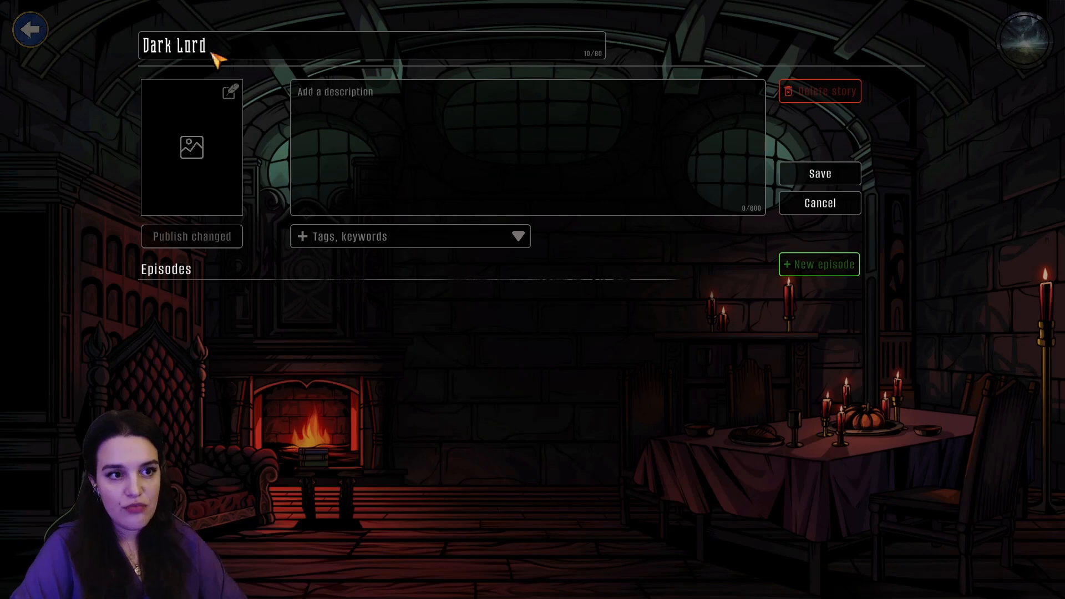
pyautogui.write('and the ')
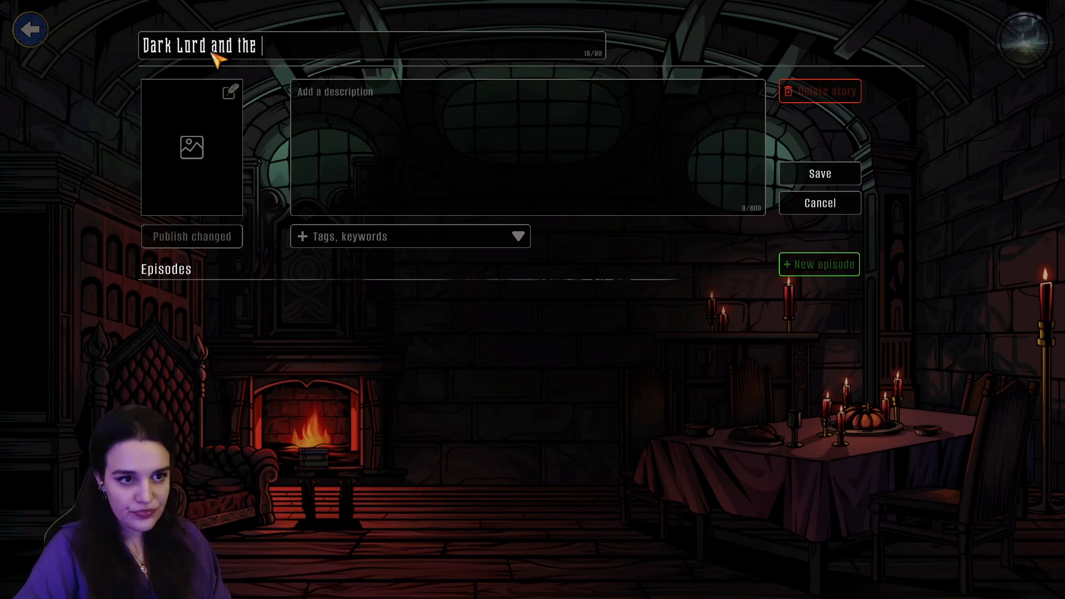
pyautogui.write('Breakfast Mystery')
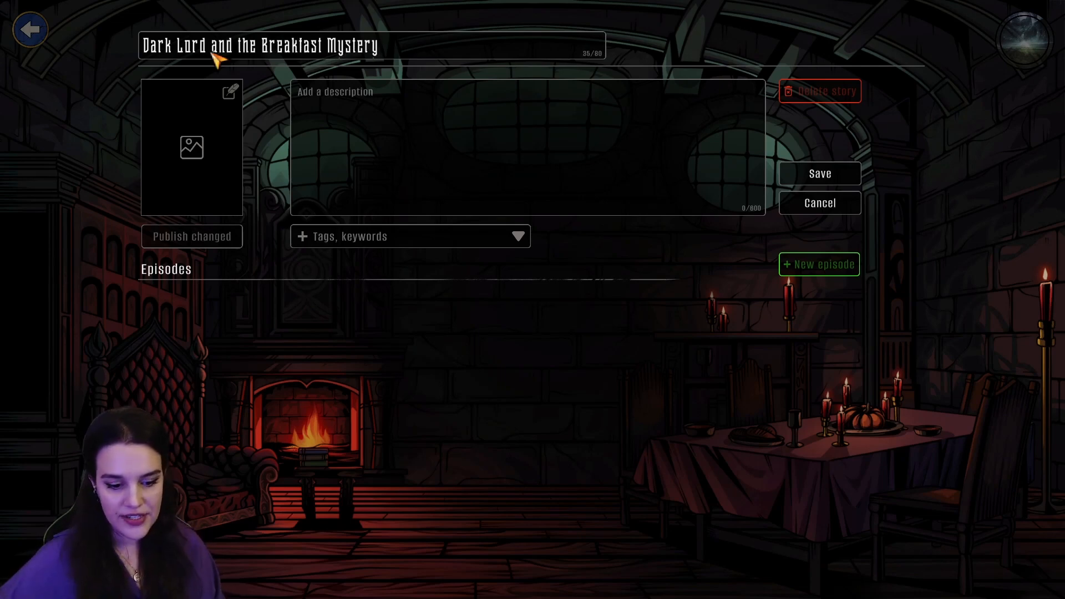
# Describe the story as "A short story about the Dark Lord morning" and save its details
pyautogui.click(392, 159)
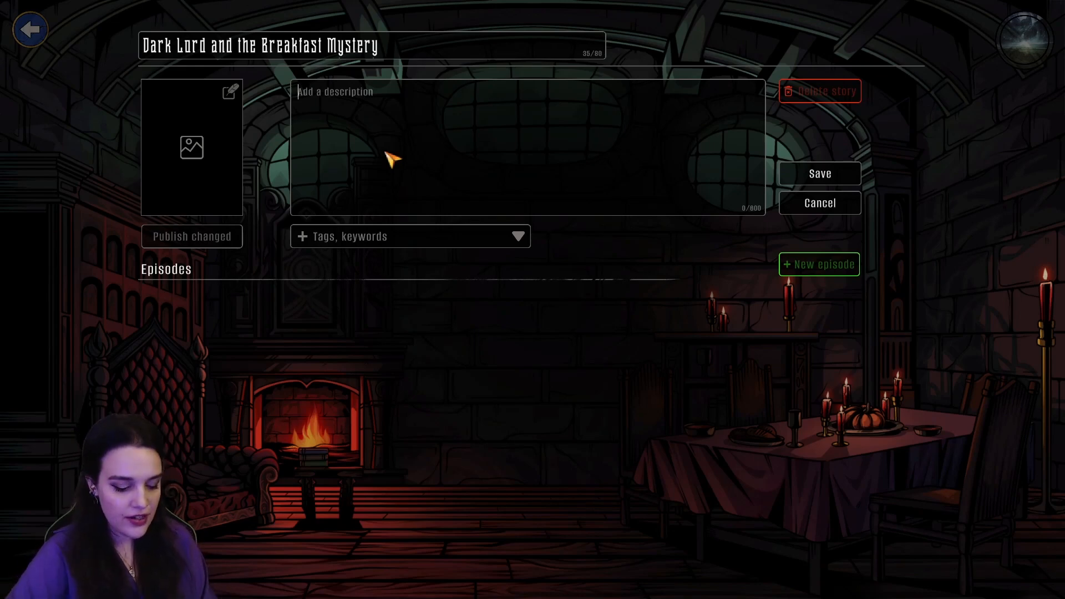
pyautogui.write('A short d')
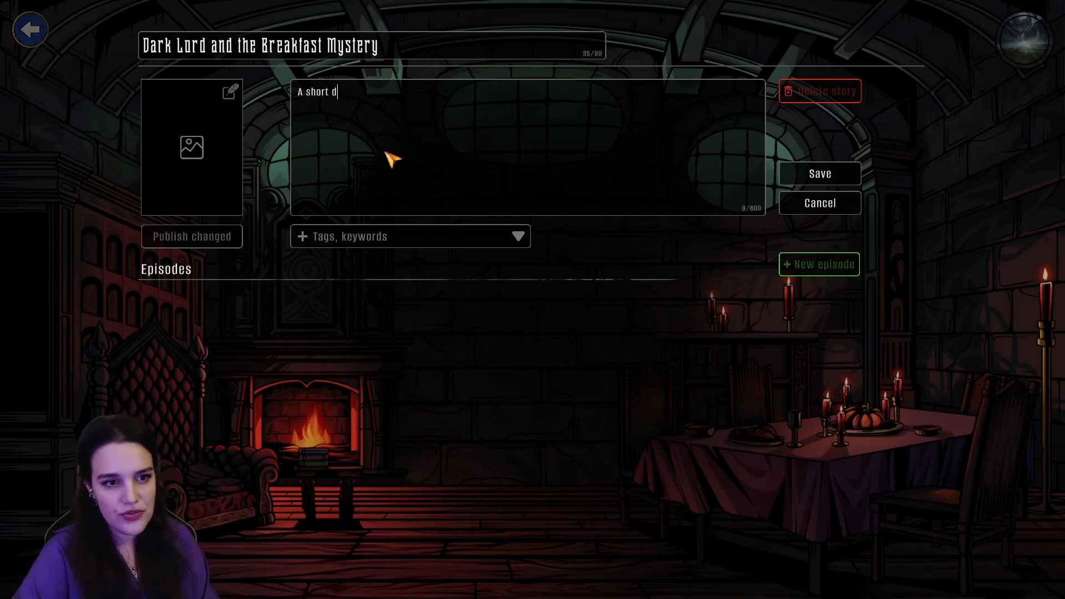
pyautogui.press('BackSpace')
pyautogui.write('story about')
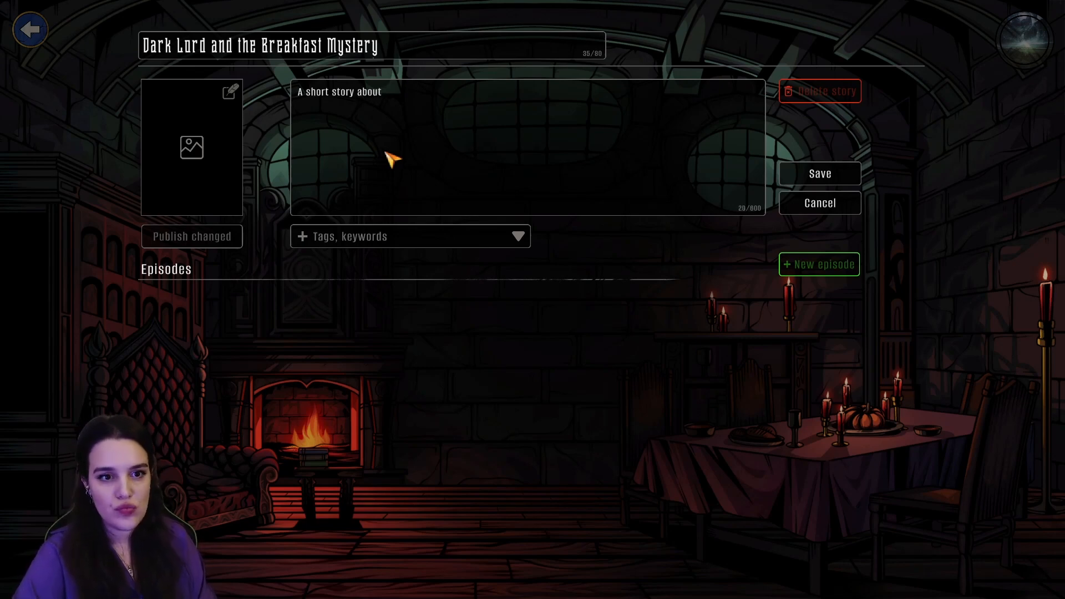
pyautogui.write(' the Dark Lord ')
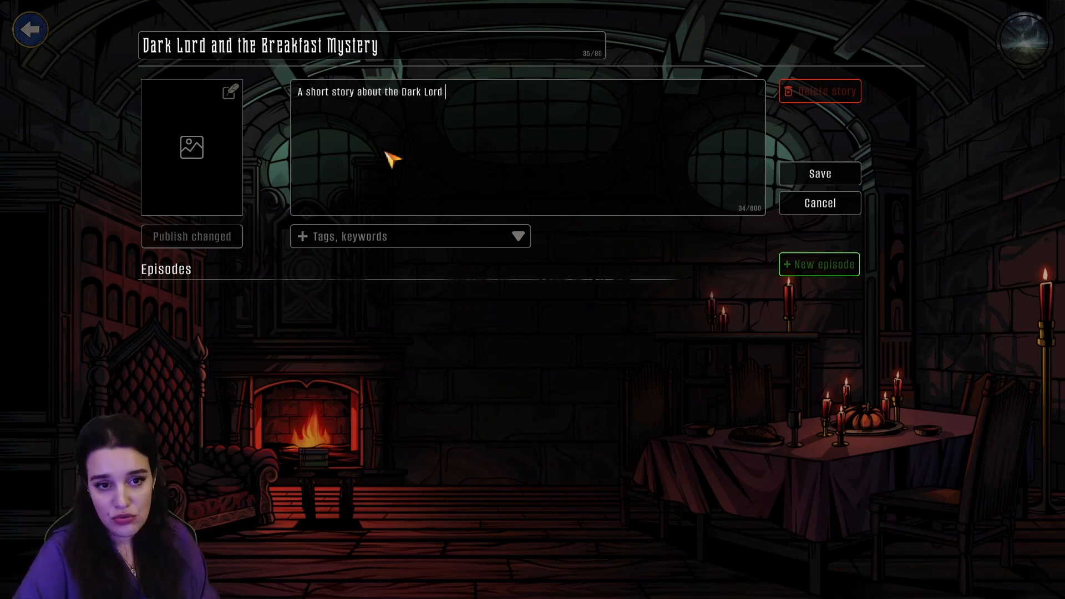
pyautogui.write('morning')
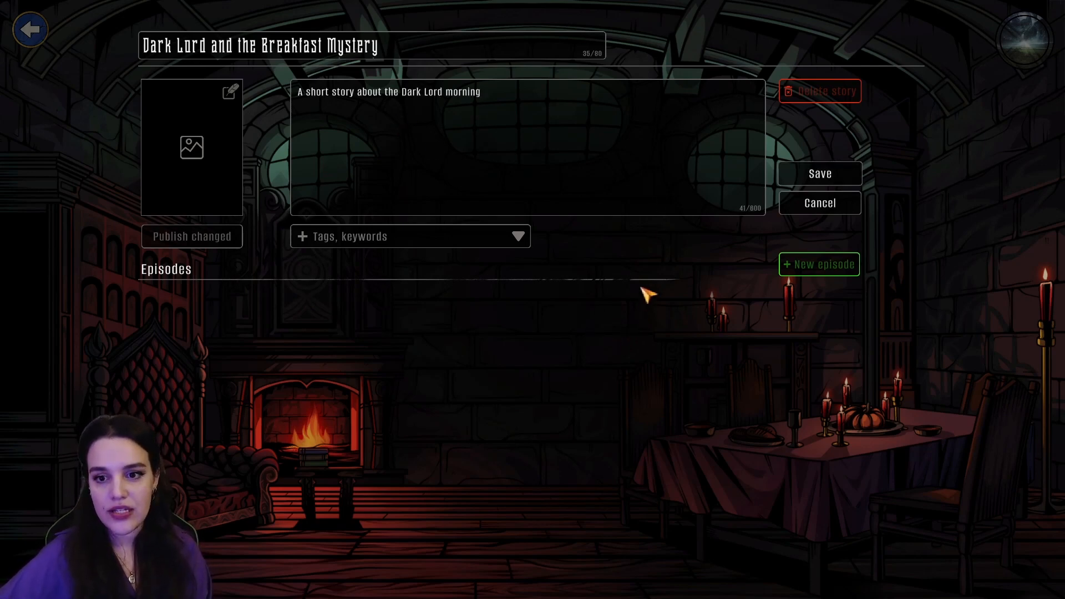
pyautogui.click(821, 176)
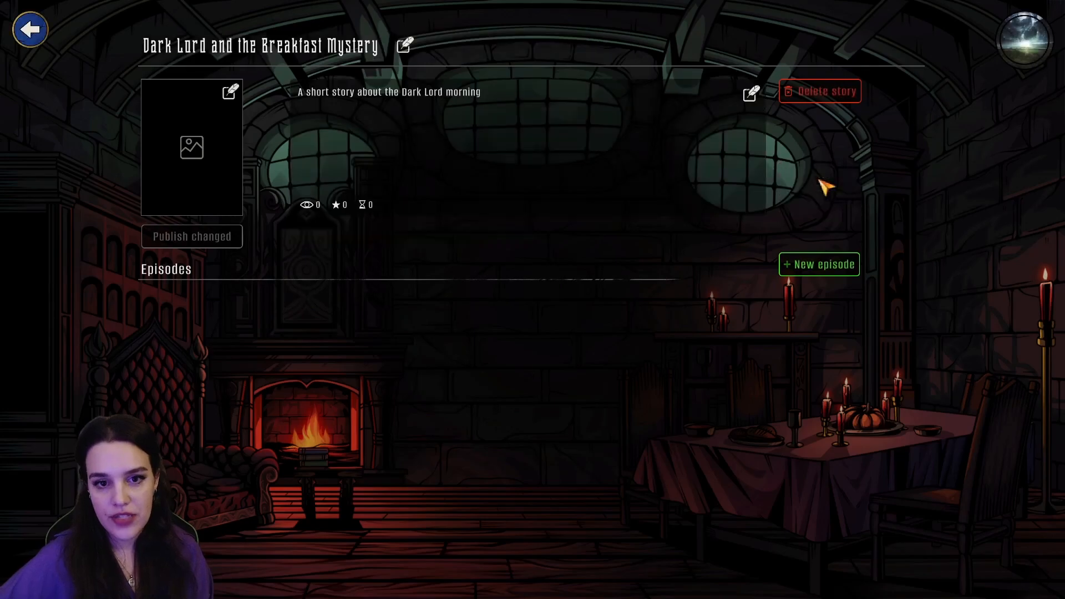
# Set the story's cover art to the image of a hand reaching over a glowing black cat
pyautogui.click(230, 93)
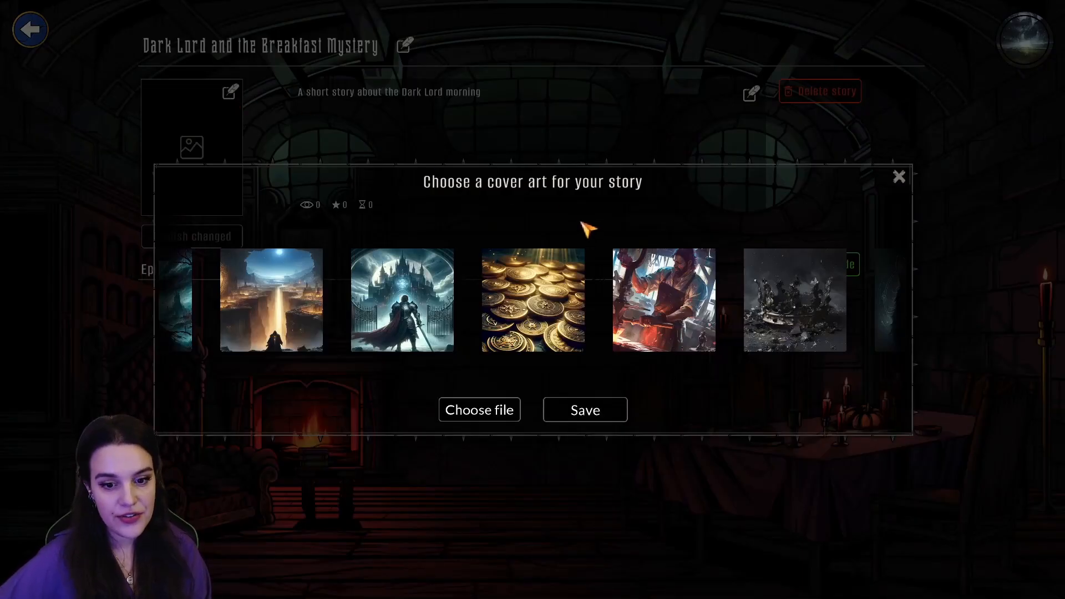
pyautogui.scroll(-10, 666, 291)
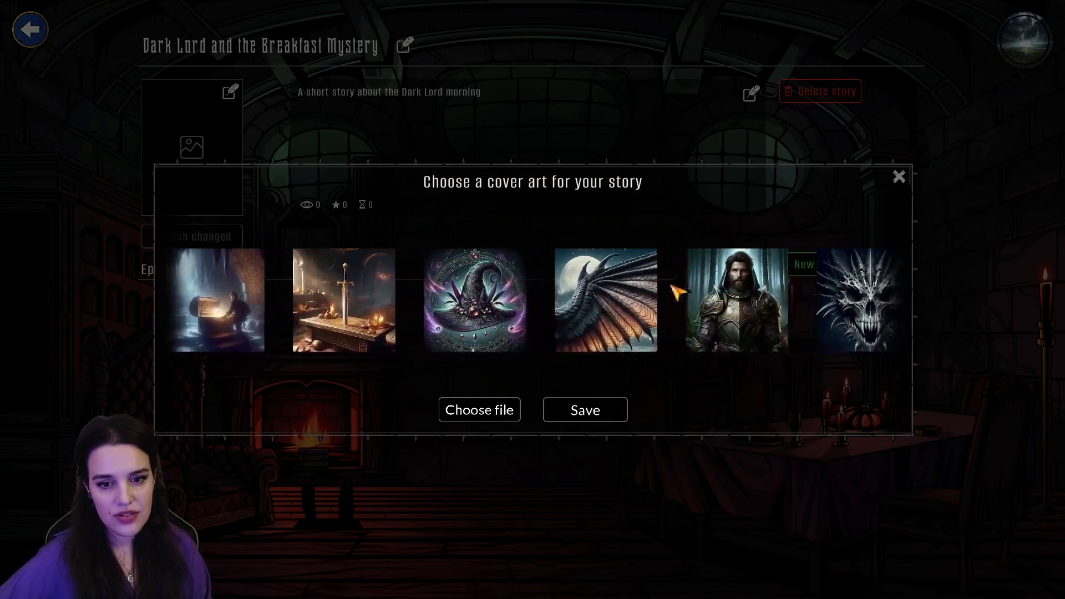
pyautogui.scroll(-10, 676, 299)
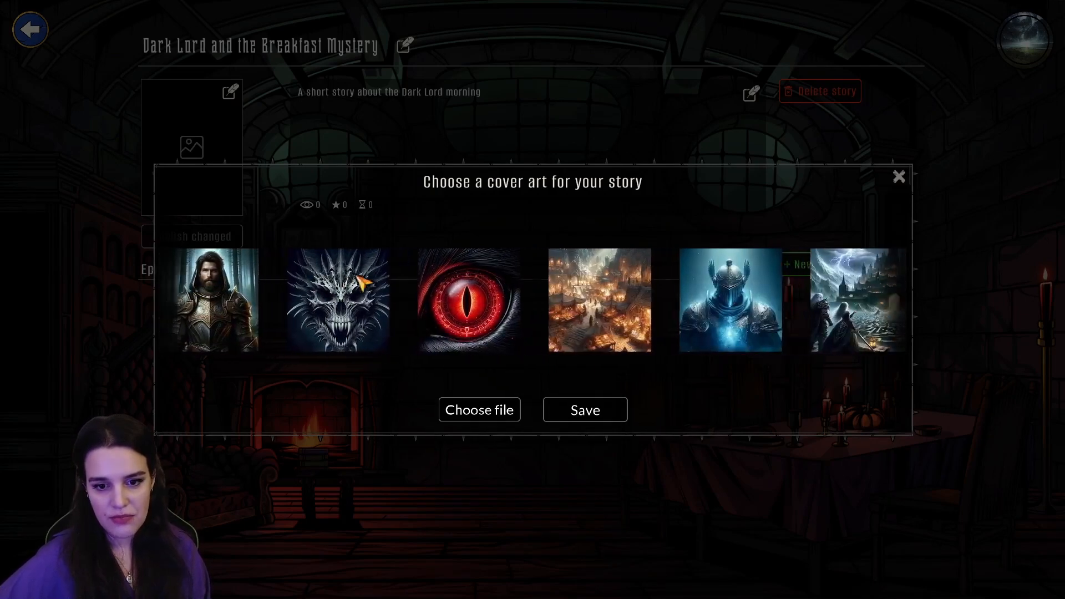
pyautogui.scroll(-10, 668, 287)
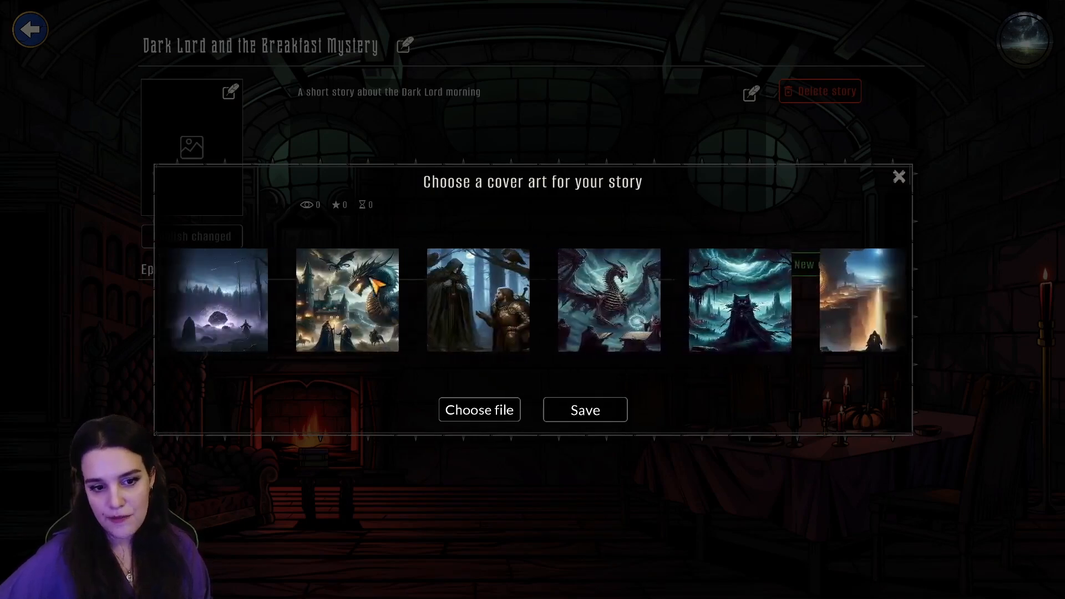
pyautogui.scroll(5, 655, 294)
pyautogui.scroll(-2, 614, 307)
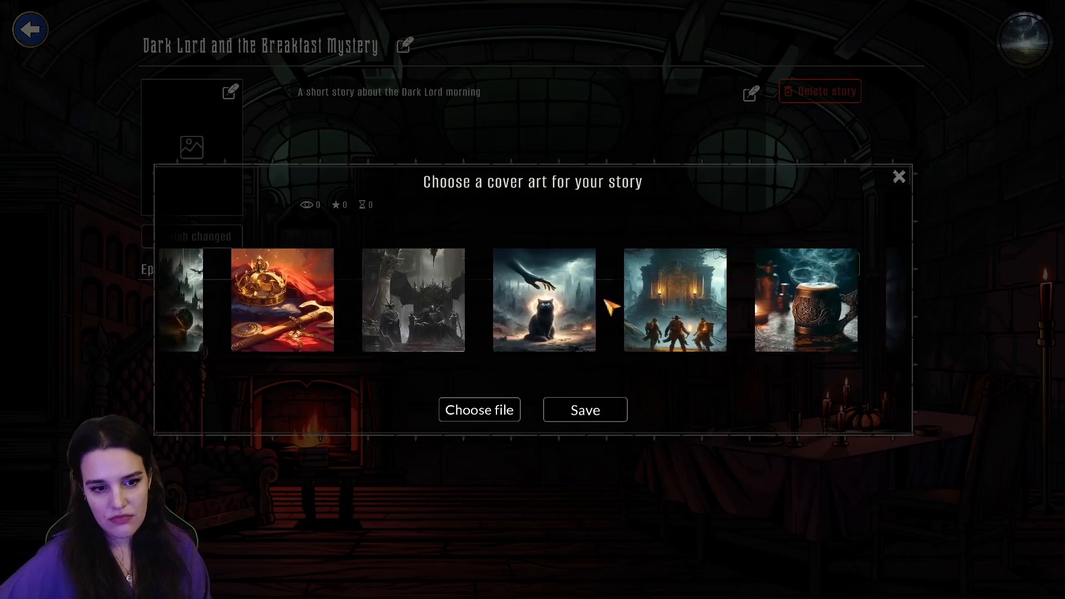
pyautogui.click(497, 316)
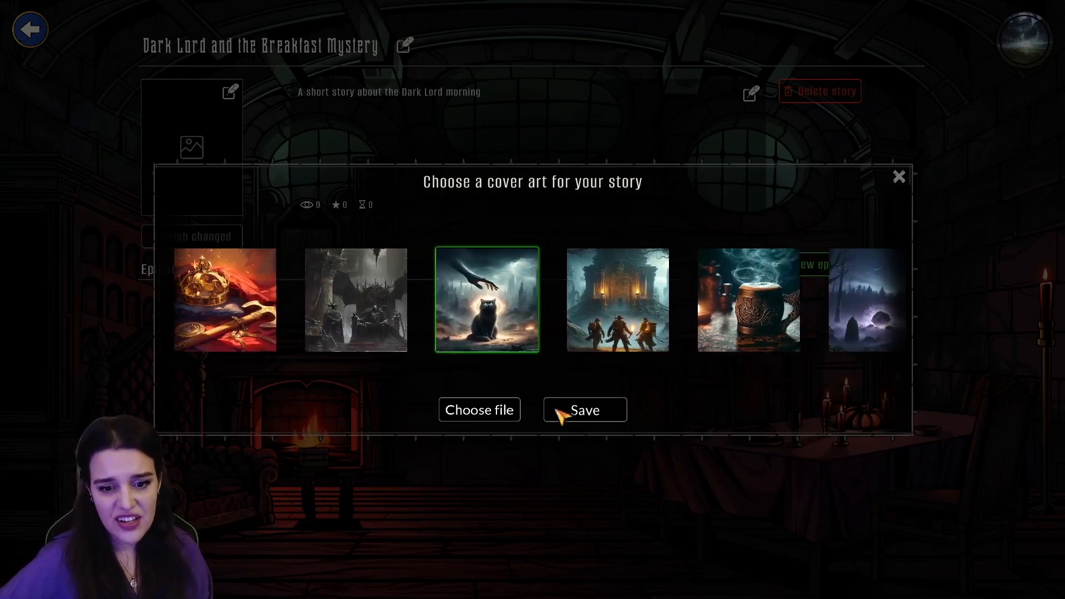
pyautogui.click(586, 414)
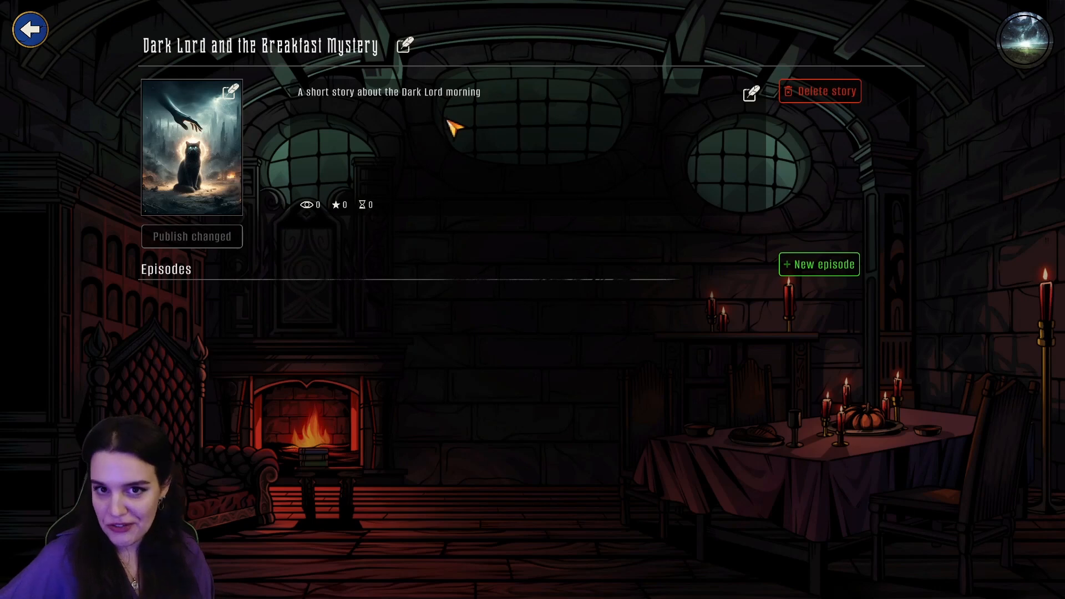
# Add a new episode named "Dark Lord and Breakfast Mystery" with the description "A desciption" and save it
pyautogui.click(845, 271)
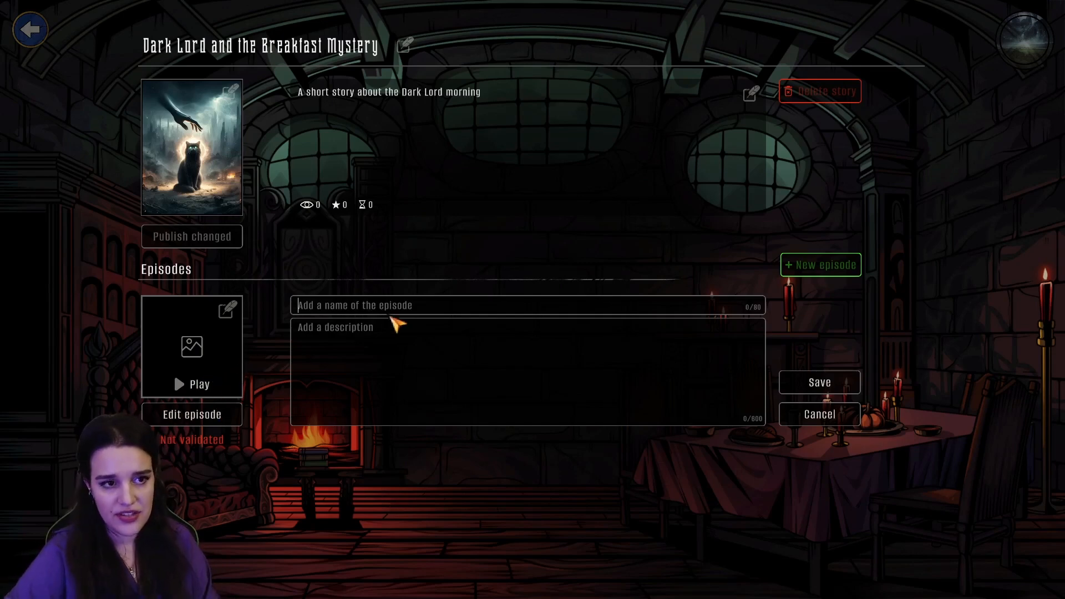
pyautogui.write('Dark')
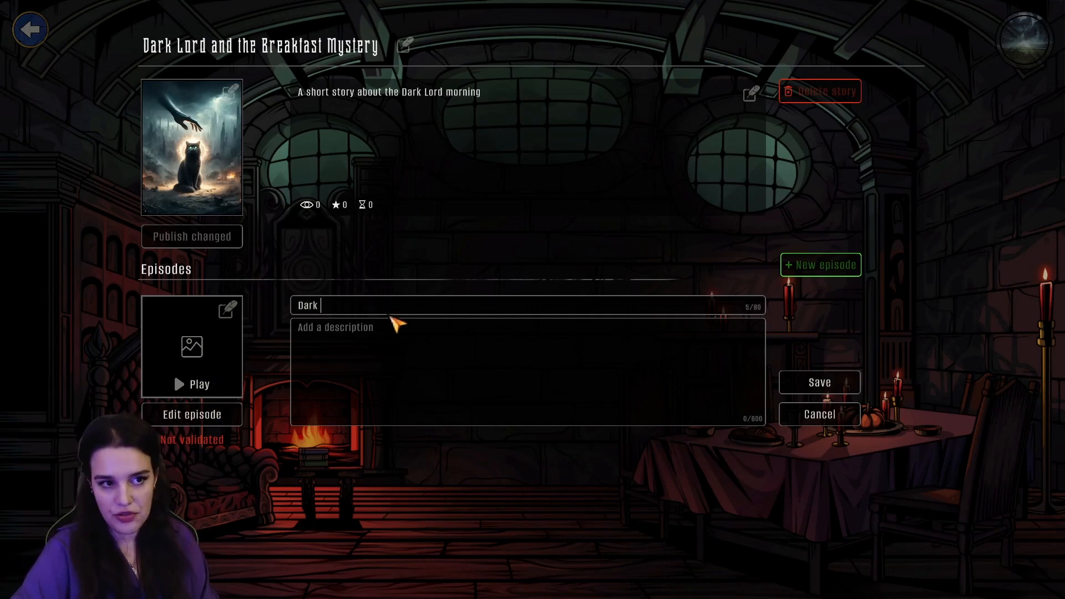
pyautogui.write(' Lord and Break')
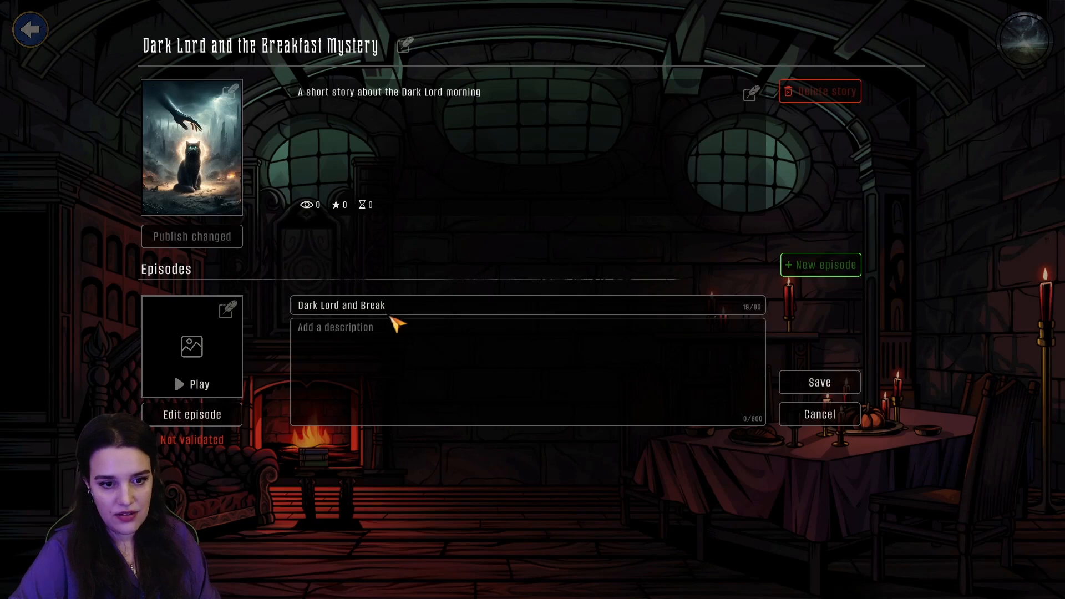
pyautogui.write('fast Mystery')
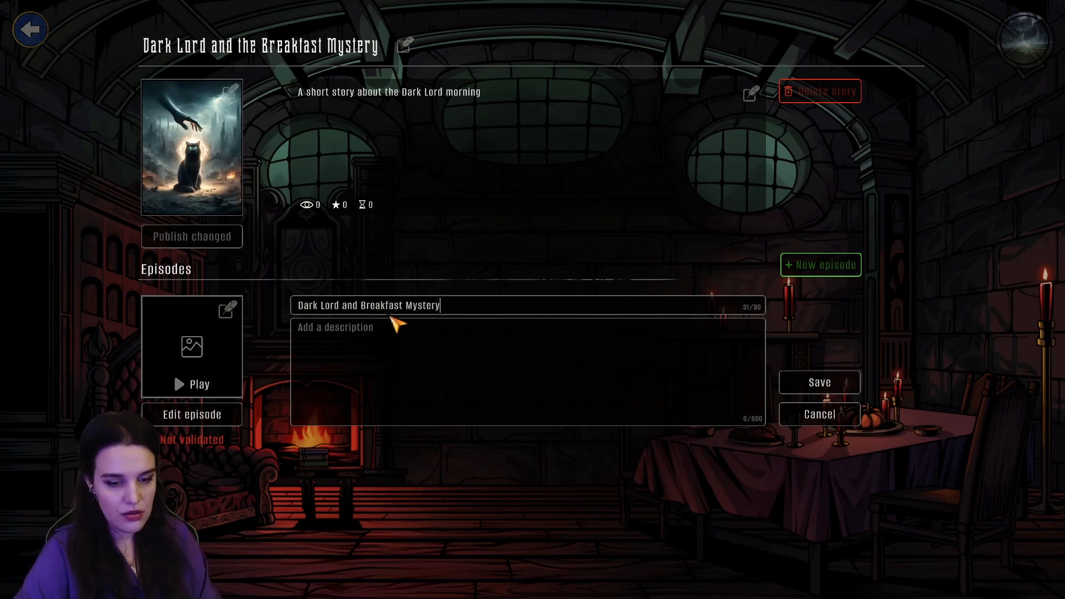
pyautogui.click(390, 351)
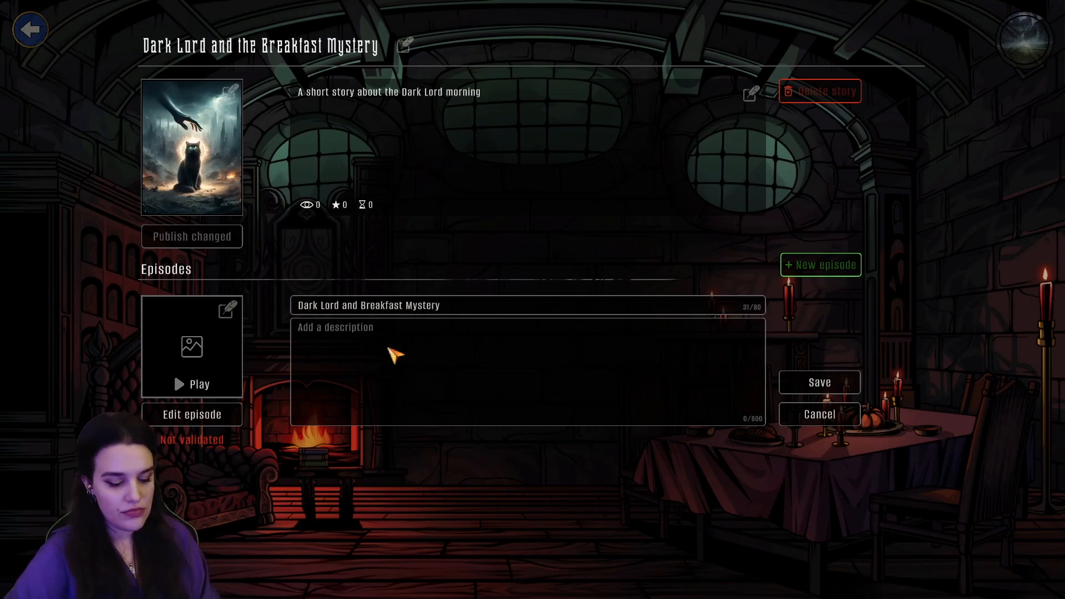
pyautogui.write('A')
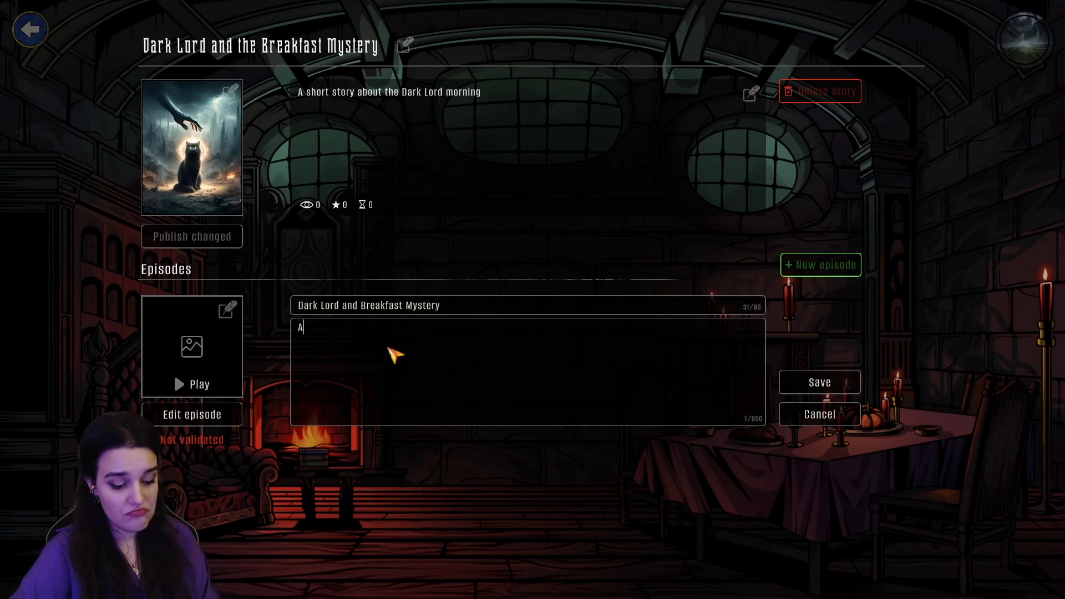
pyautogui.write(' desciption')
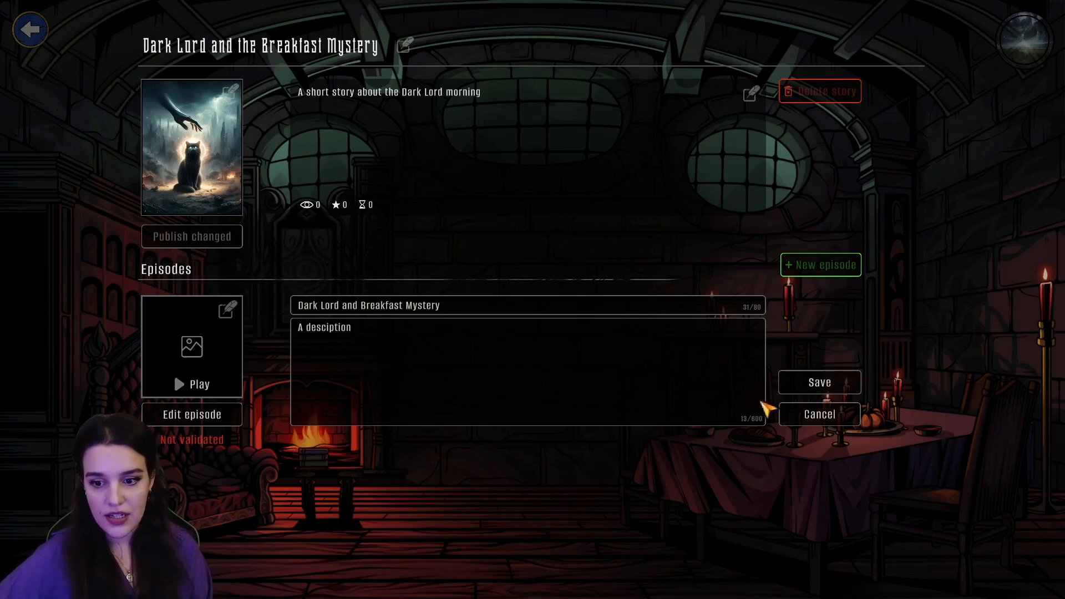
pyautogui.click(828, 384)
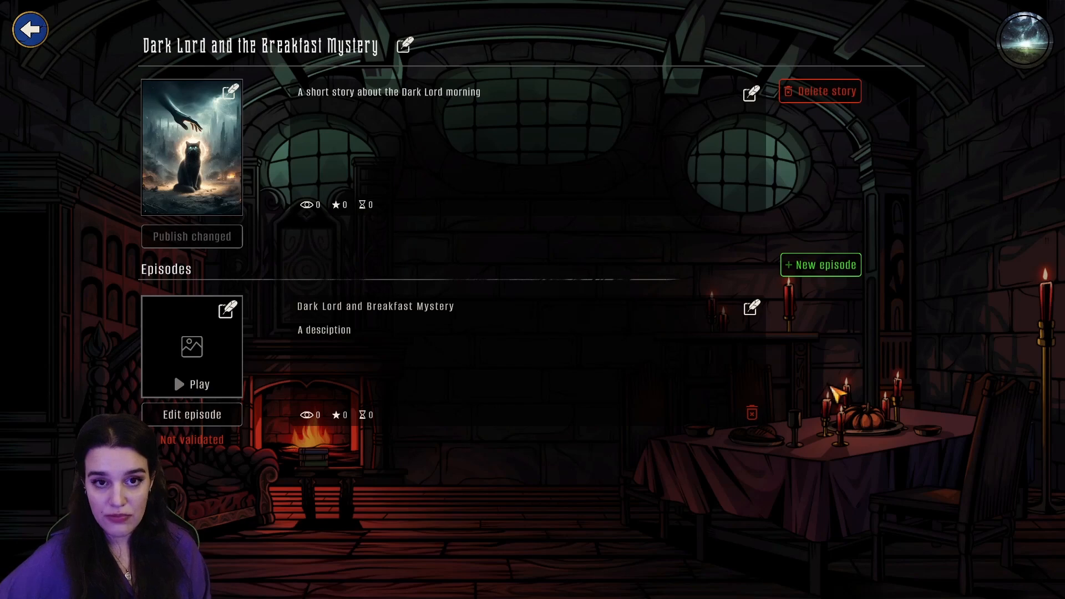
# Set the episode's cover art to the image of a figure beside a glowing treasure chest in a cave
pyautogui.click(226, 311)
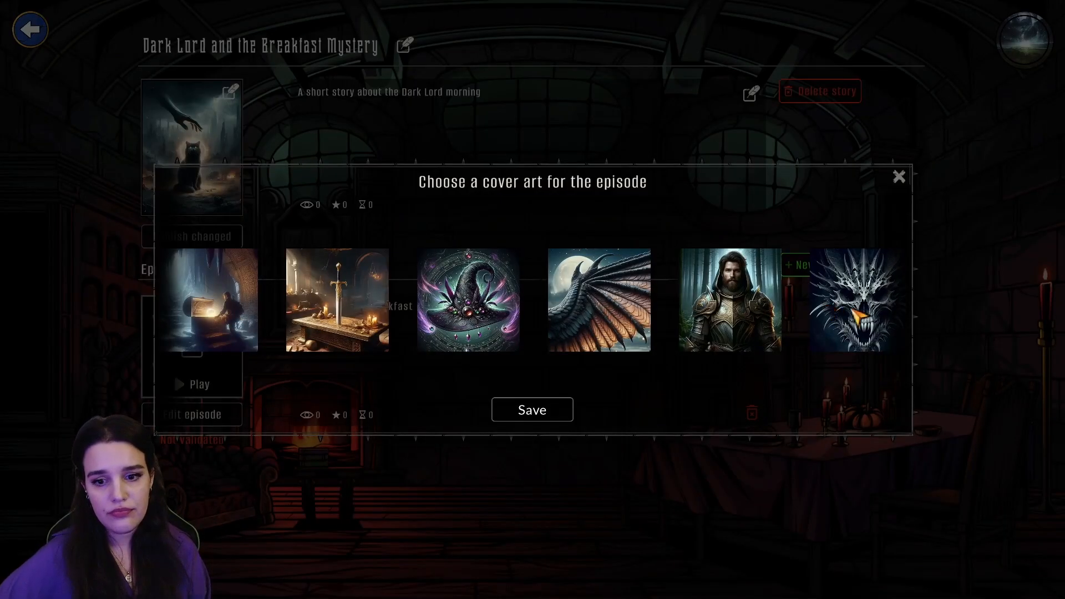
pyautogui.moveTo(815, 313); pyautogui.dragTo(926, 323)
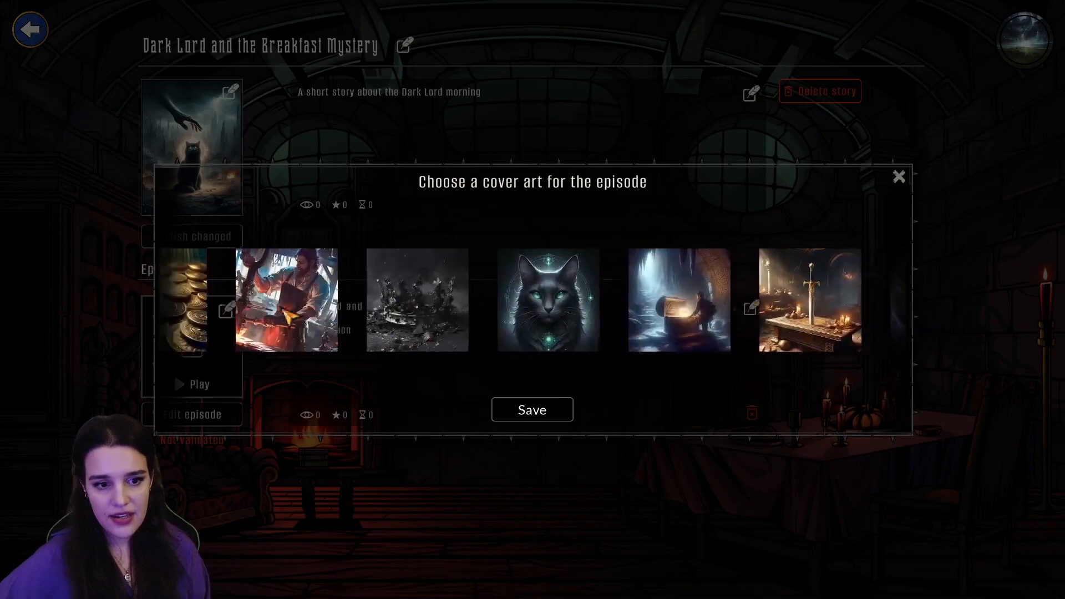
pyautogui.moveTo(849, 304); pyautogui.dragTo(157, 275)
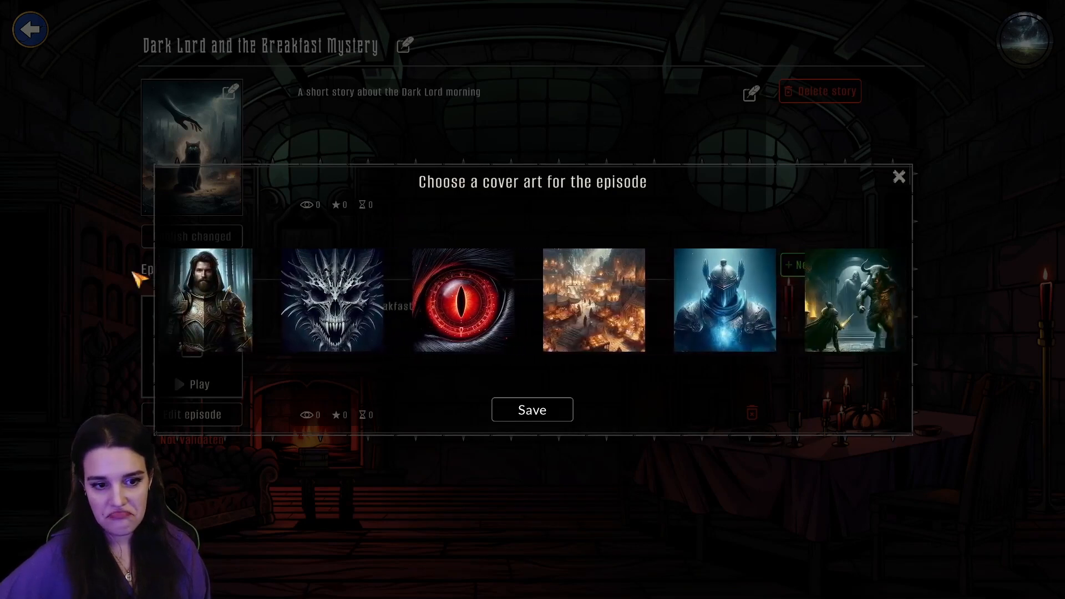
pyautogui.moveTo(829, 306); pyautogui.dragTo(892, 326)
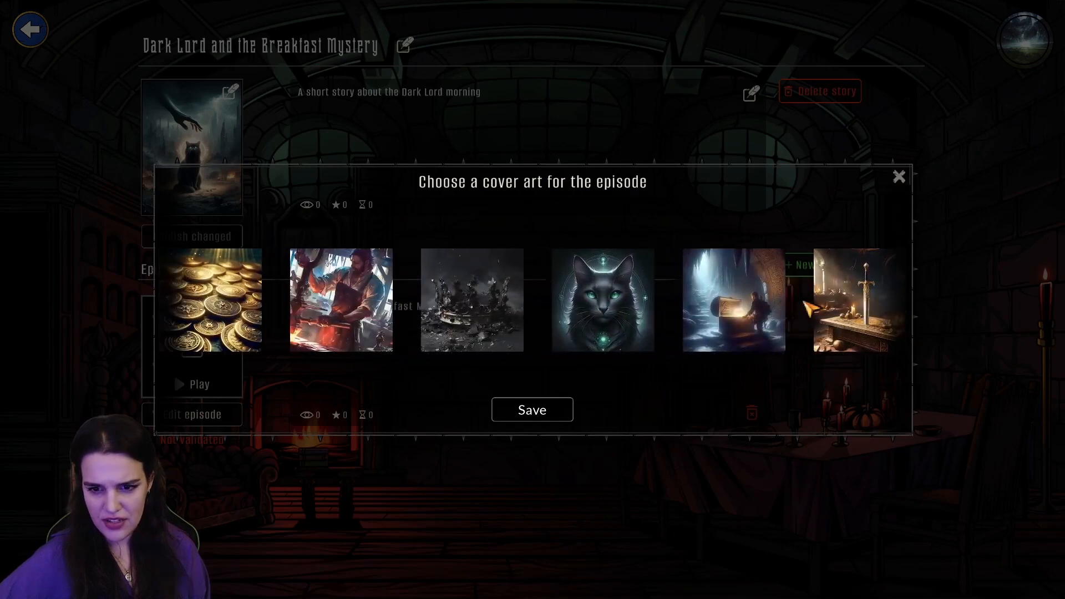
pyautogui.moveTo(774, 314)
pyautogui.mouseDown()
pyautogui.moveTo(635, 300)
pyautogui.moveTo(777, 324)
pyautogui.mouseUp()
pyautogui.click(780, 325)
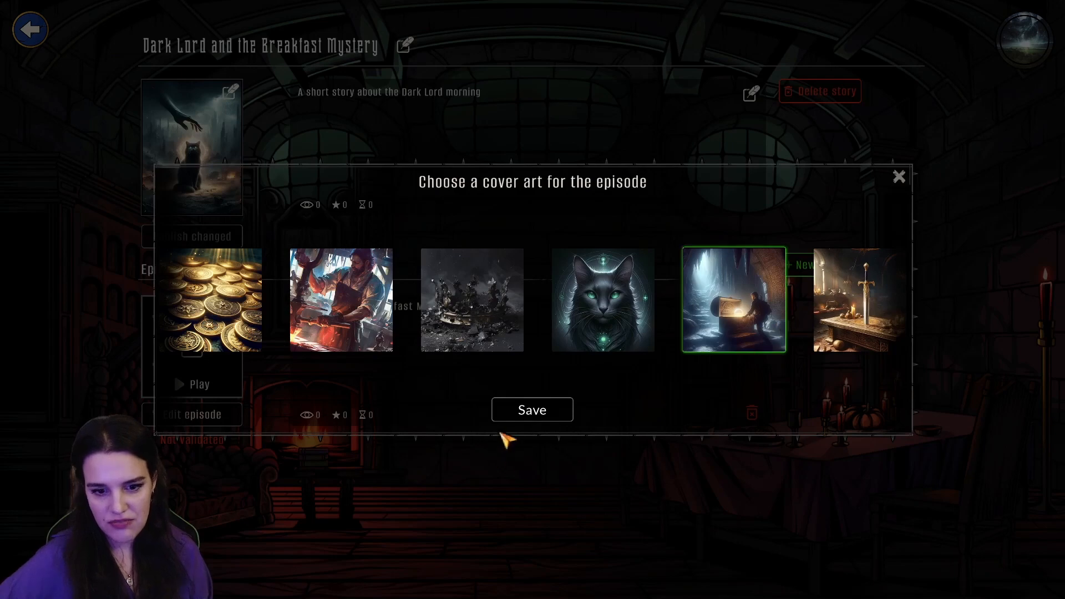
pyautogui.click(535, 411)
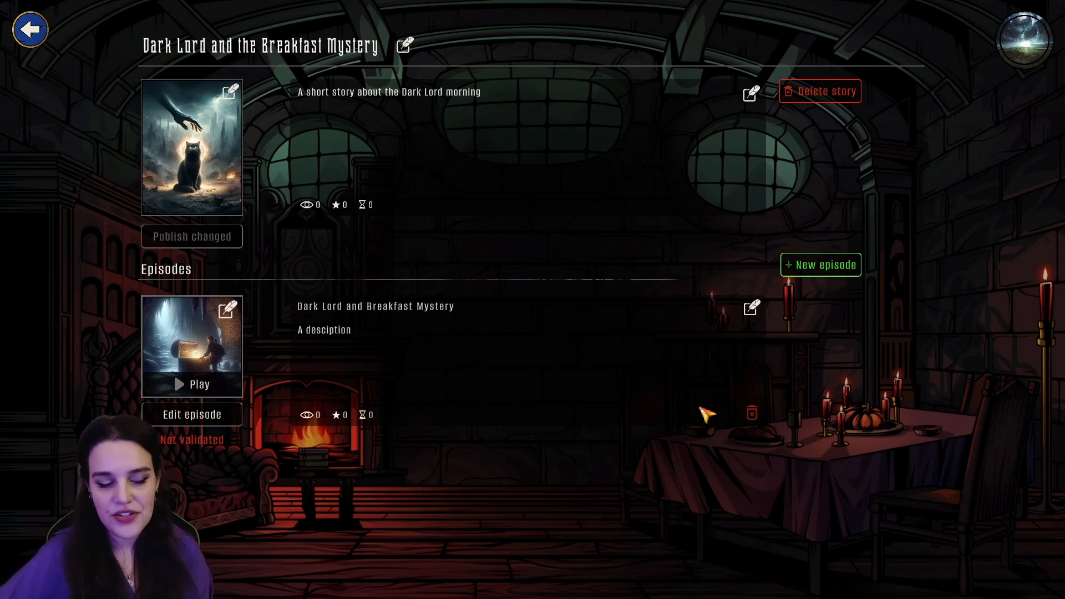
# Open the episode for editing and set its background to the cloaked figure standing among potion shelves
pyautogui.click(196, 421)
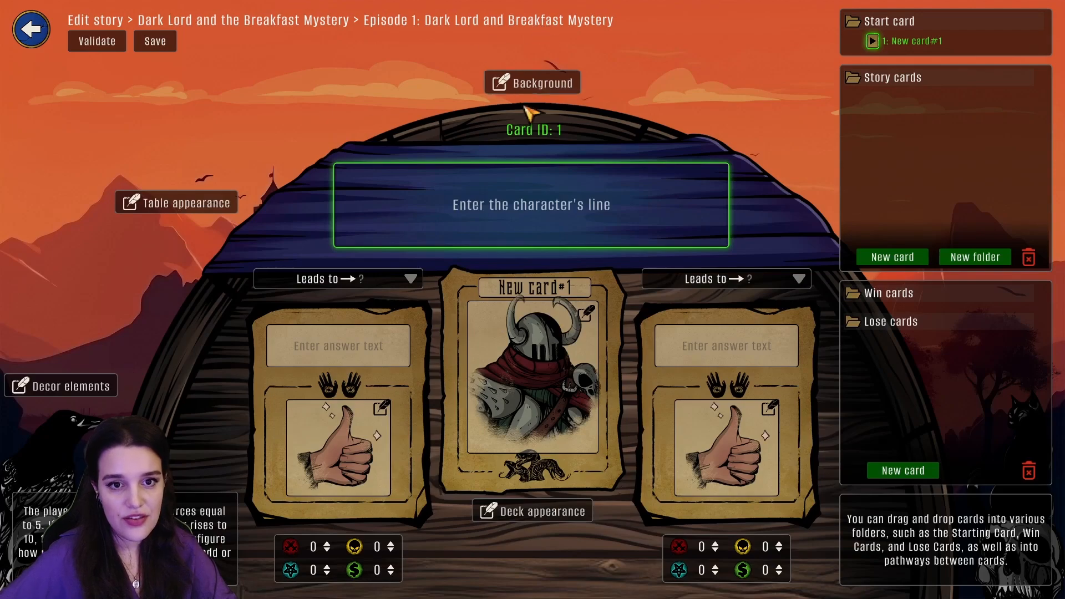
pyautogui.click(538, 88)
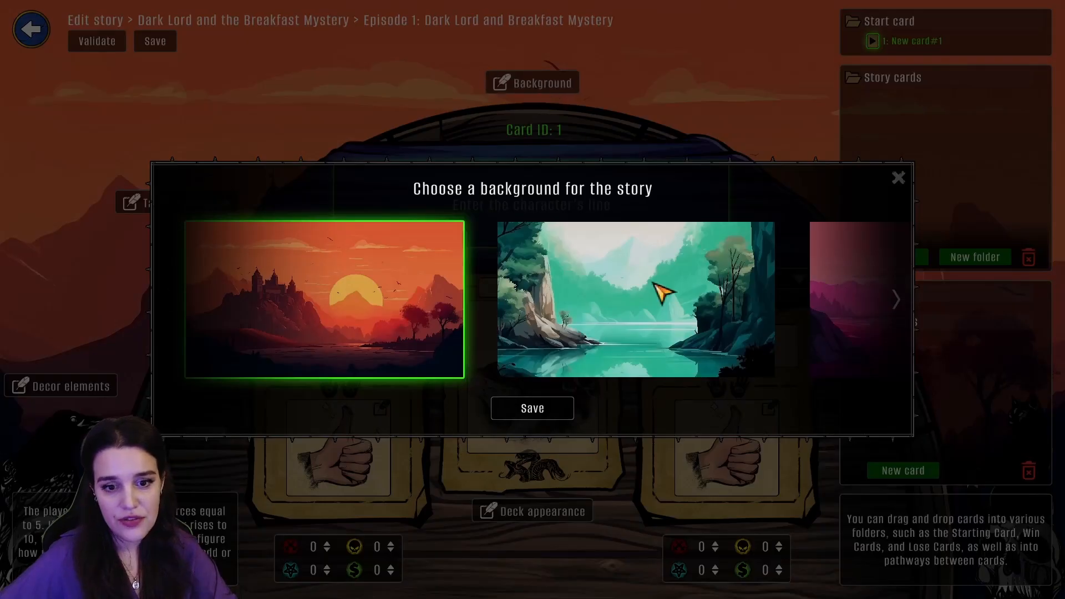
pyautogui.moveTo(666, 290); pyautogui.dragTo(266, 317)
pyautogui.moveTo(682, 297); pyautogui.dragTo(311, 311)
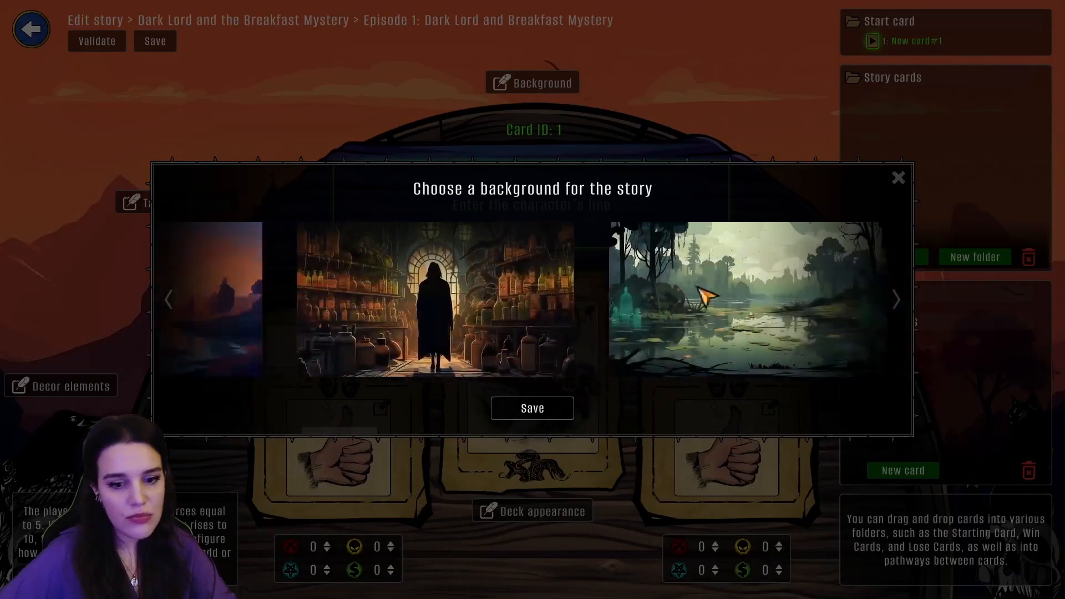
pyautogui.moveTo(690, 285); pyautogui.dragTo(340, 321)
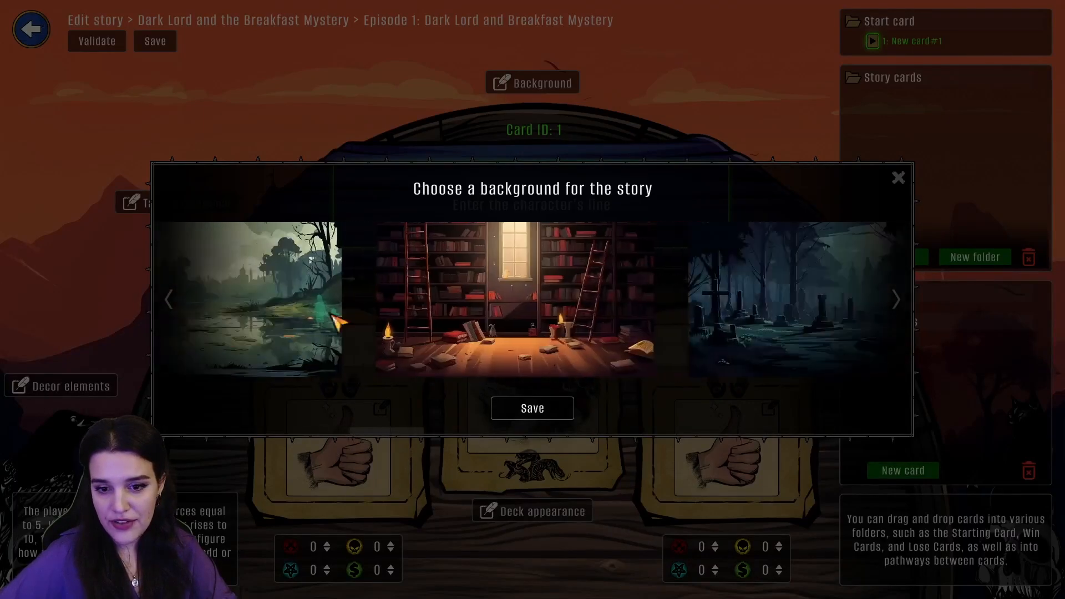
pyautogui.moveTo(721, 299); pyautogui.dragTo(355, 316)
pyautogui.moveTo(766, 300); pyautogui.dragTo(546, 299)
pyautogui.moveTo(721, 302); pyautogui.dragTo(366, 316)
pyautogui.moveTo(555, 305); pyautogui.dragTo(333, 311)
pyautogui.moveTo(782, 302); pyautogui.dragTo(542, 295)
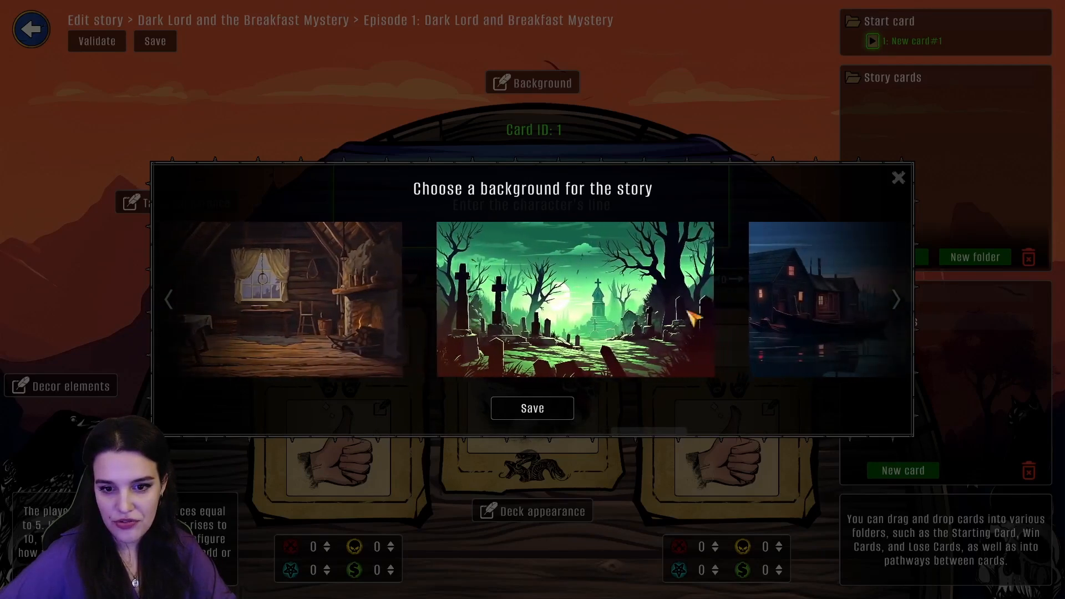
pyautogui.moveTo(693, 317); pyautogui.dragTo(335, 320)
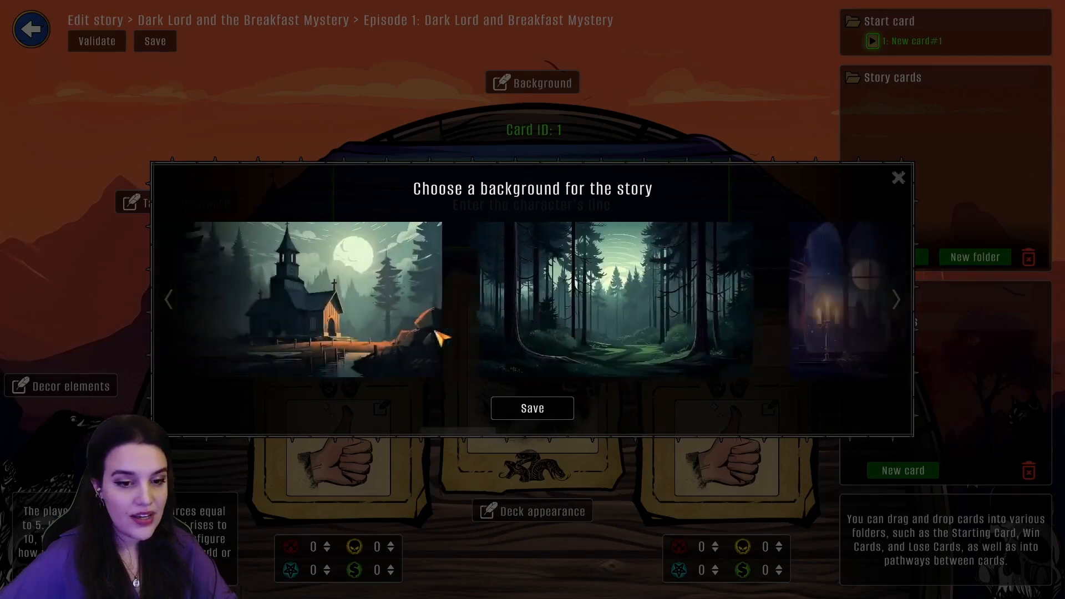
pyautogui.moveTo(440, 333); pyautogui.dragTo(502, 346)
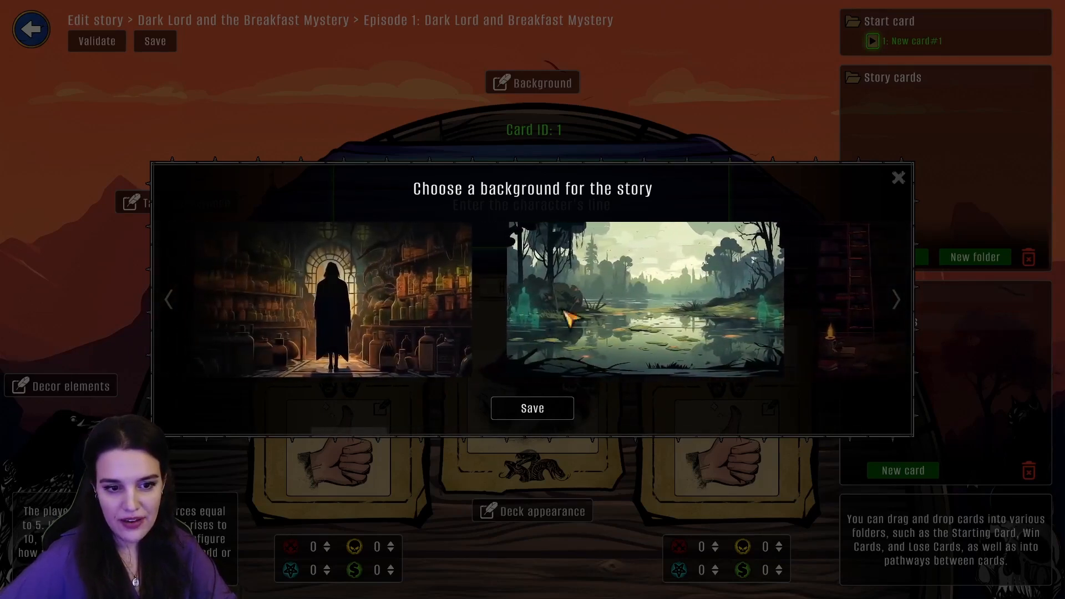
pyautogui.moveTo(565, 314); pyautogui.dragTo(726, 305)
pyautogui.click(612, 331)
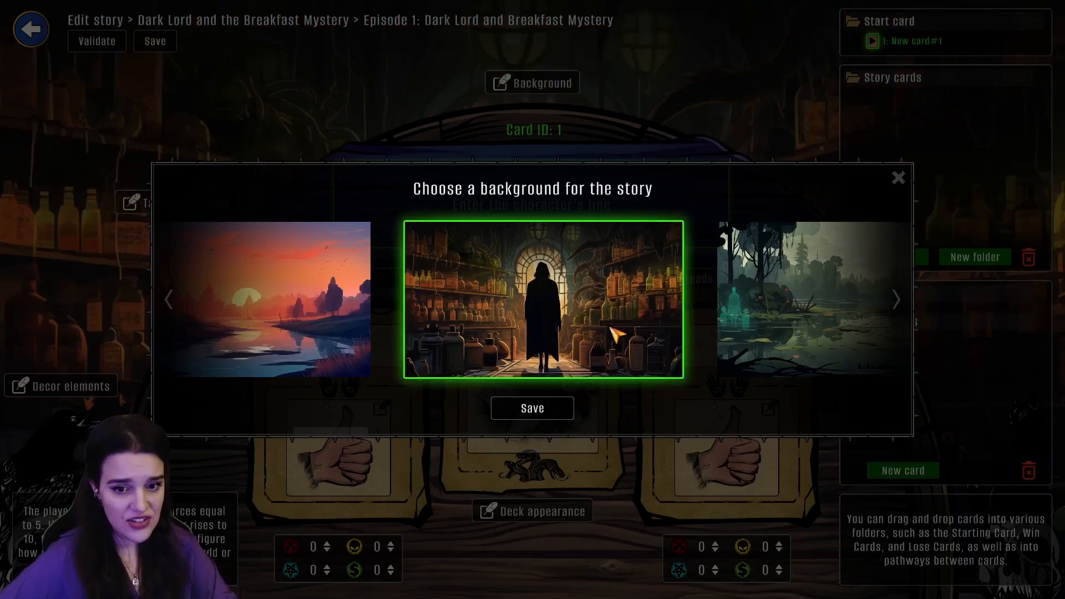
pyautogui.moveTo(383, 316); pyautogui.dragTo(570, 302)
pyautogui.moveTo(669, 298); pyautogui.dragTo(844, 314)
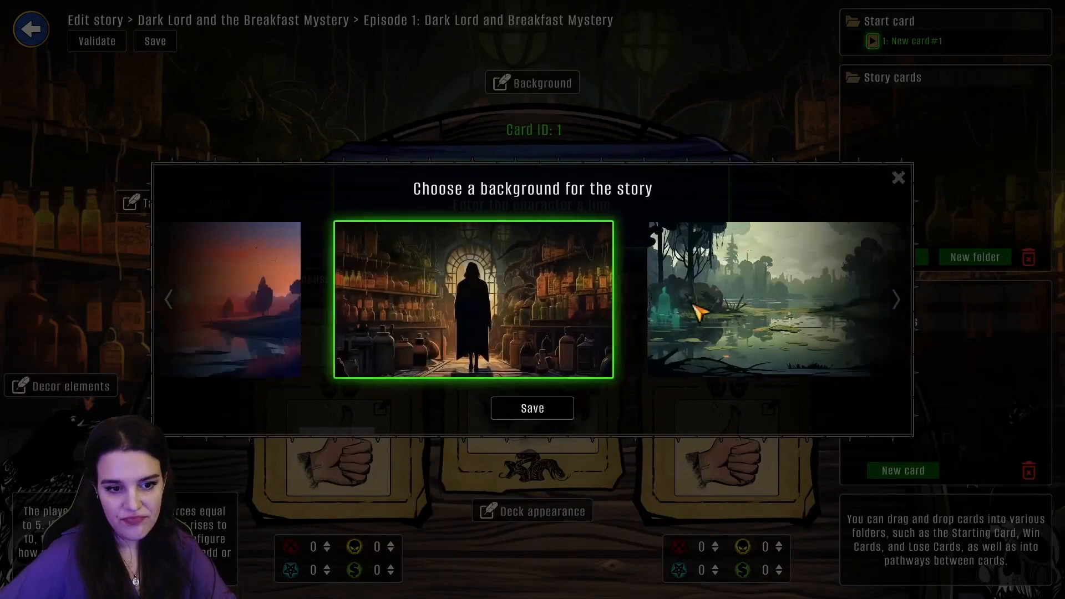
pyautogui.click(541, 409)
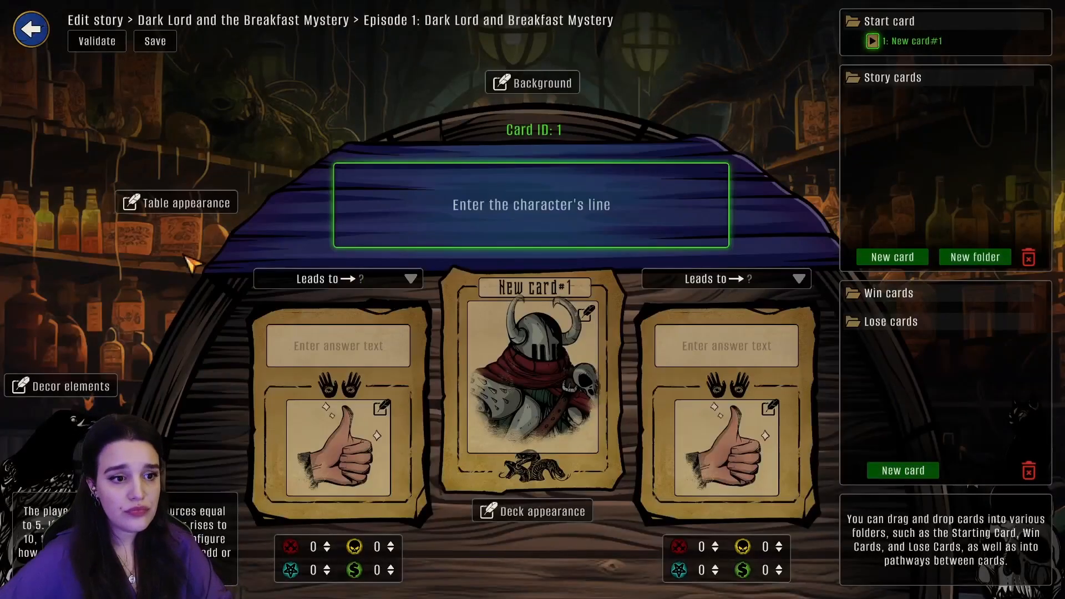
# Change the story's table appearance to the one with the purple cloth and save it
pyautogui.click(195, 206)
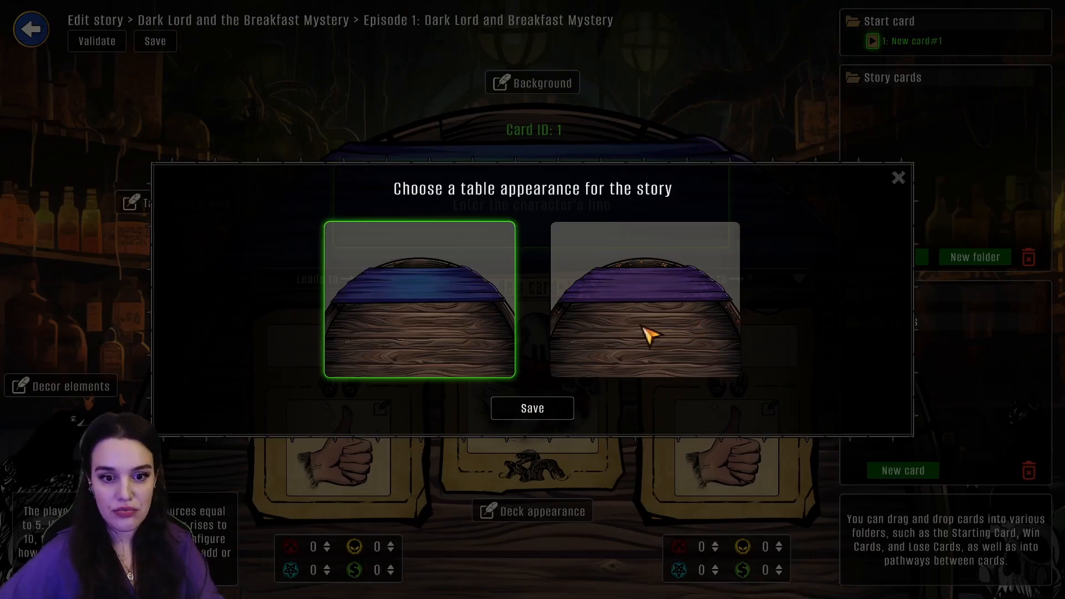
pyautogui.click(649, 333)
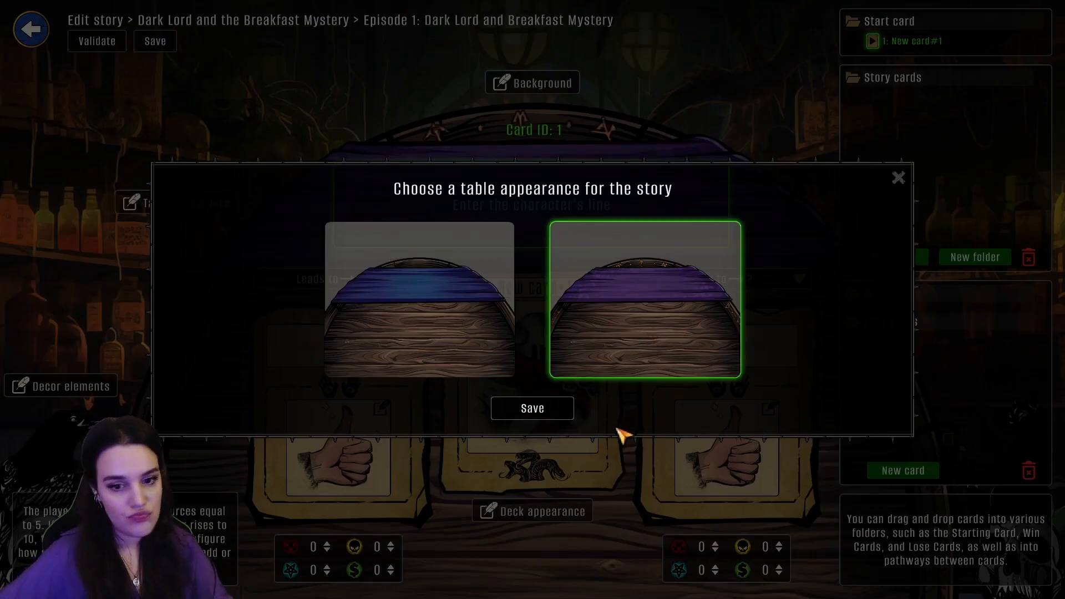
pyautogui.click(533, 410)
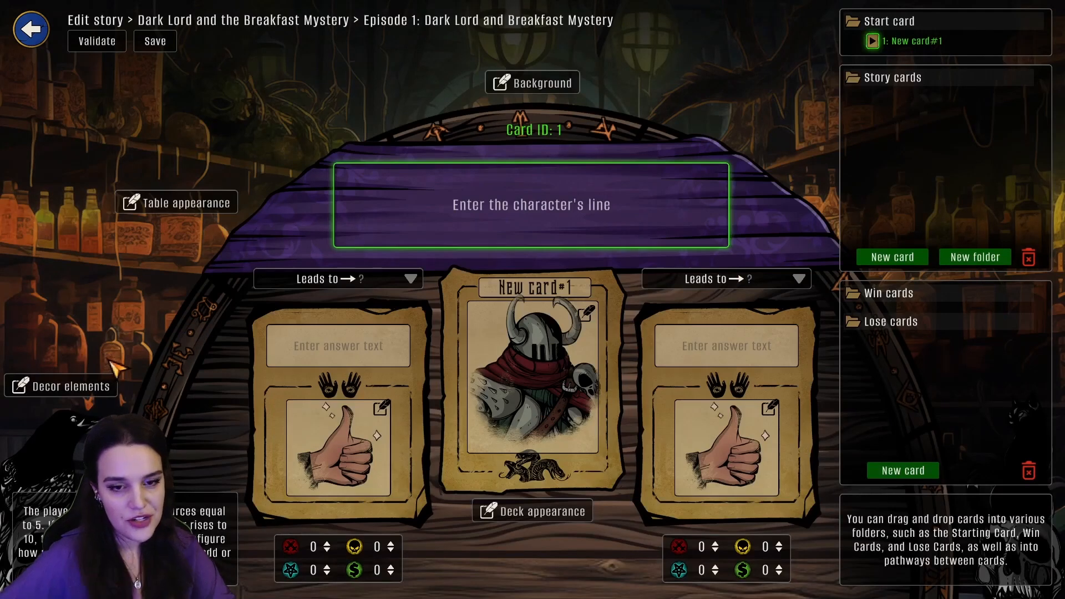
# Set the story's decor to the candles, books and quill and save it
pyautogui.click(83, 391)
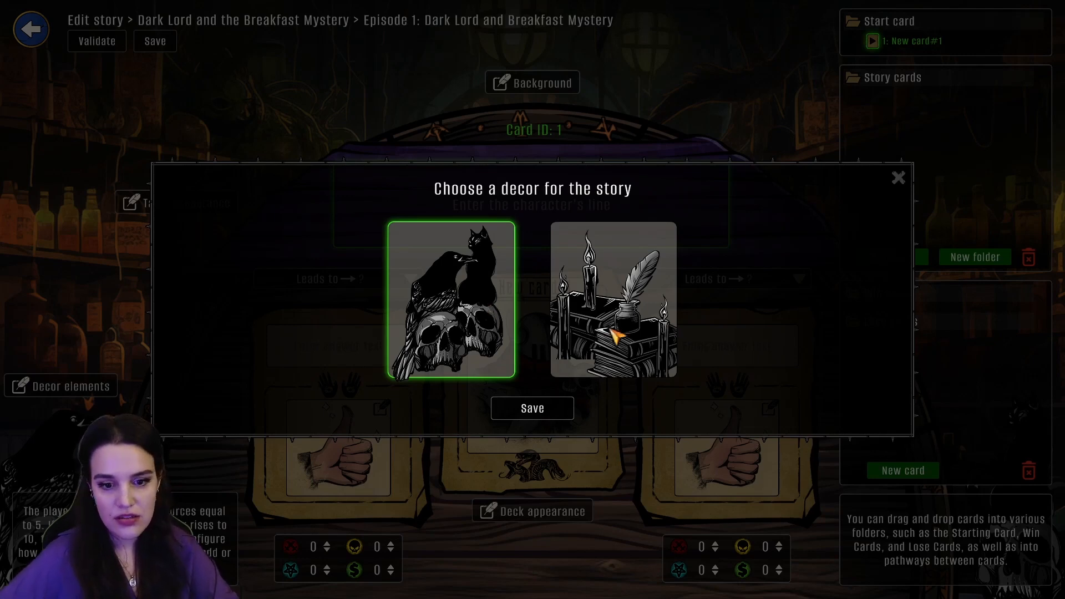
pyautogui.click(638, 347)
pyautogui.click(499, 319)
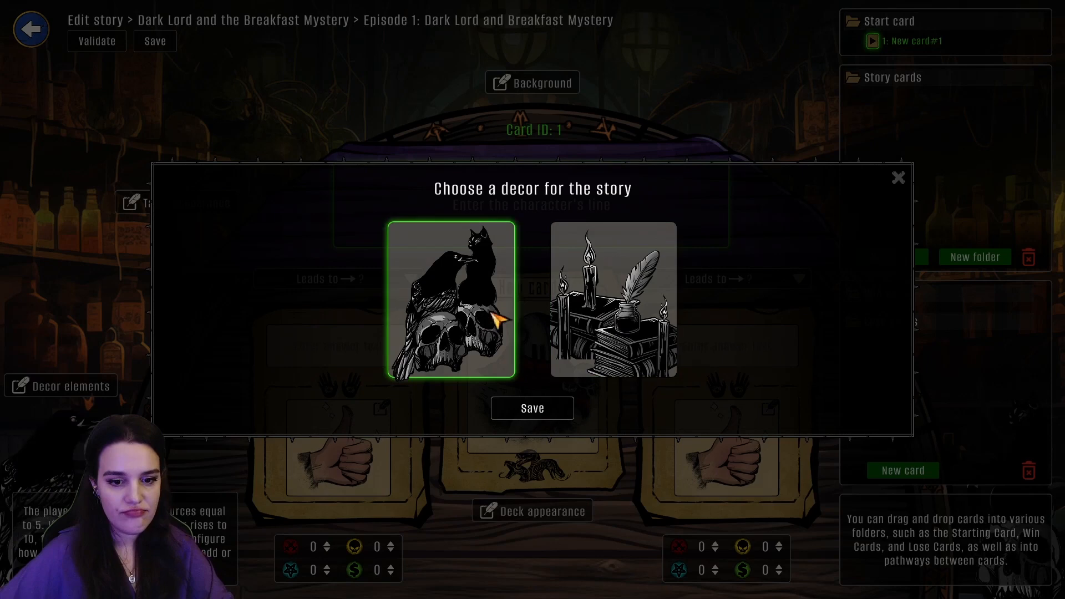
pyautogui.click(613, 339)
pyautogui.click(543, 410)
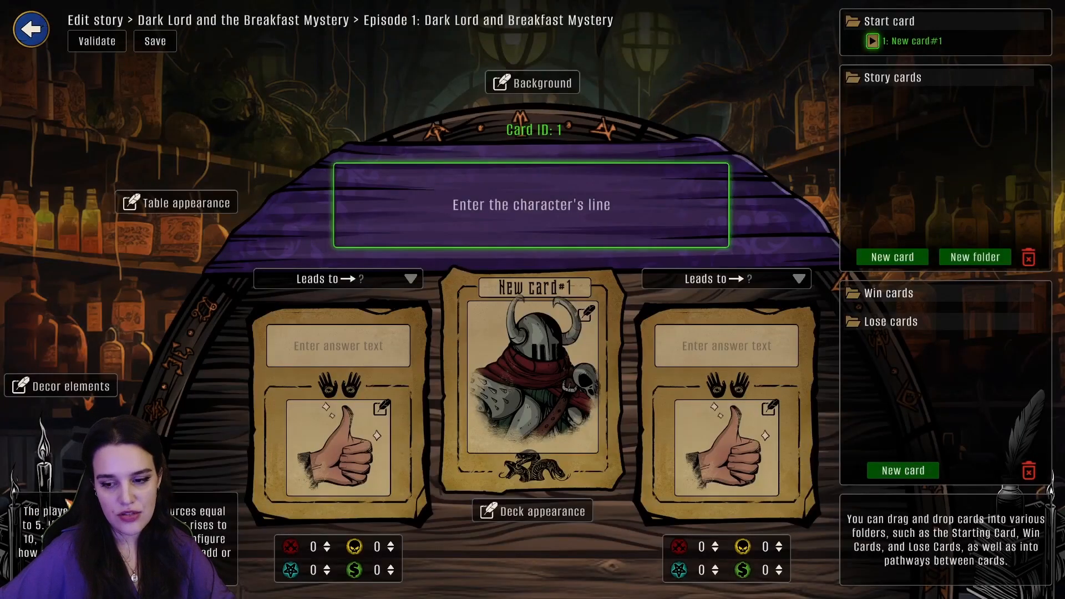
# Switch the story's decor back to the raven and black cat on skulls and save it
pyautogui.click(86, 392)
pyautogui.click(436, 316)
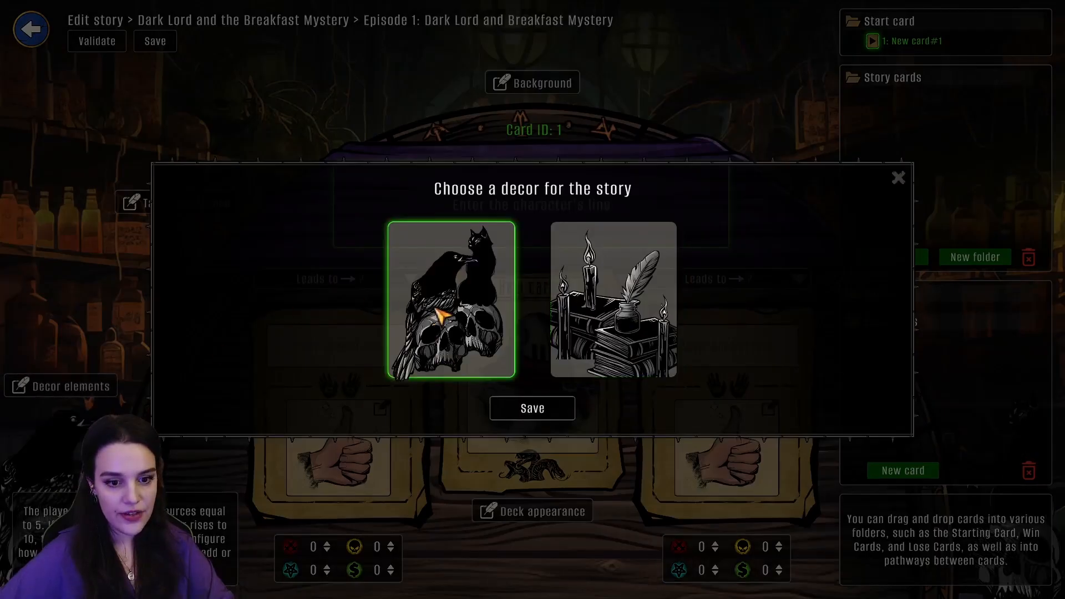
pyautogui.click(530, 410)
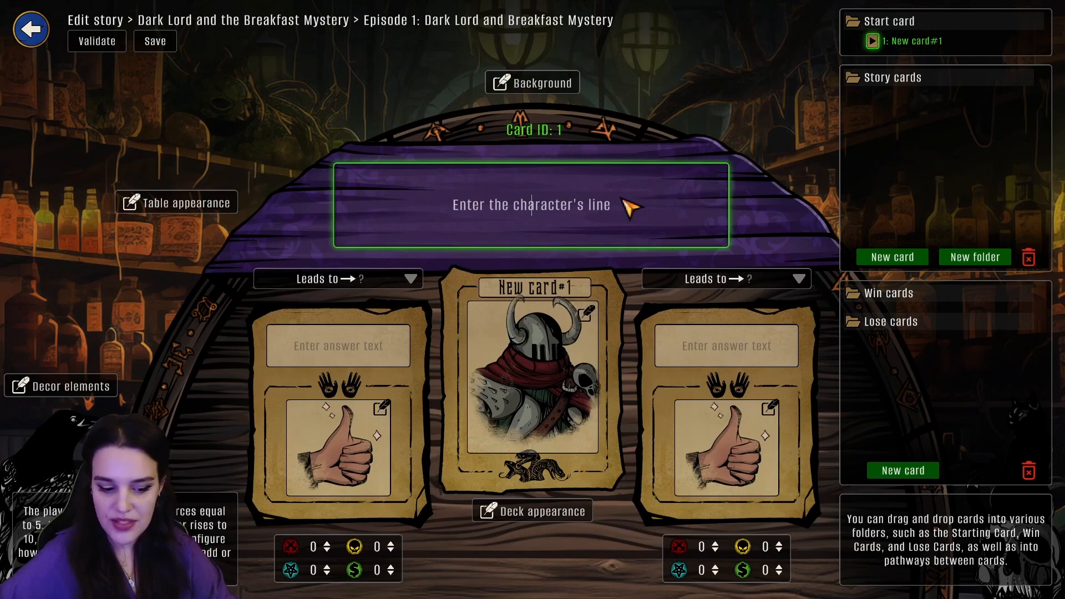
# Enter "What a wondefully grim and dark morning! I'm in the mood for some breakfast!" as the character's line on card 1
pyautogui.write('What')
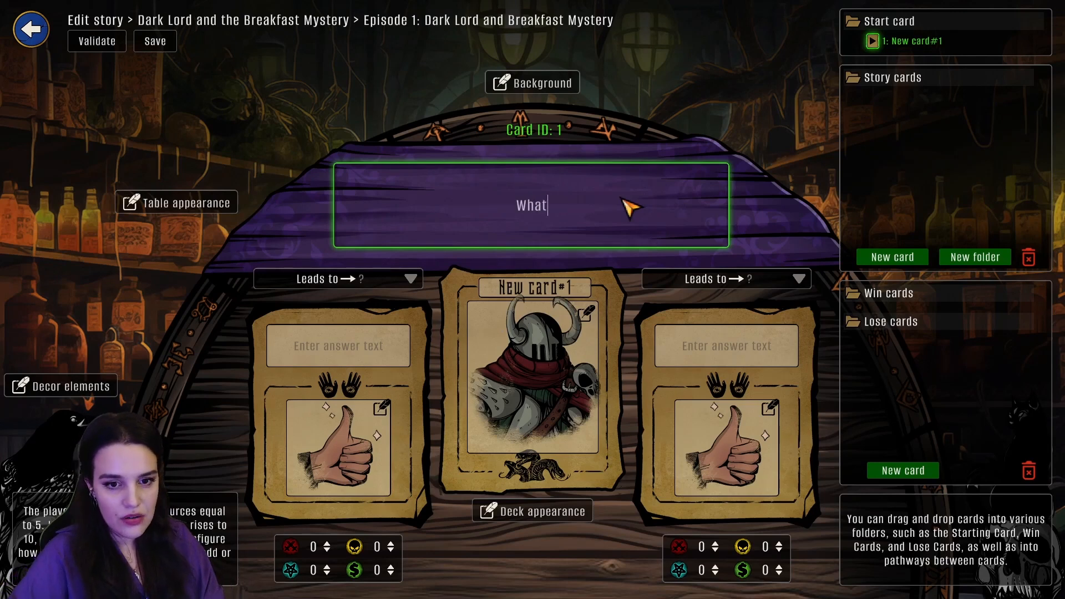
pyautogui.write(' a wondefull')
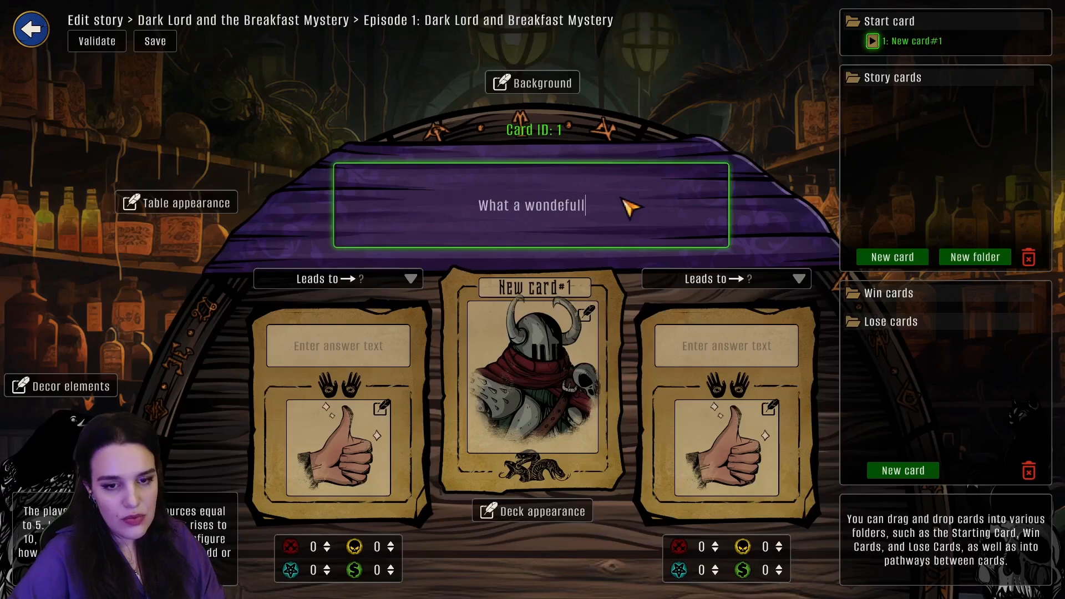
pyautogui.write('y grim and')
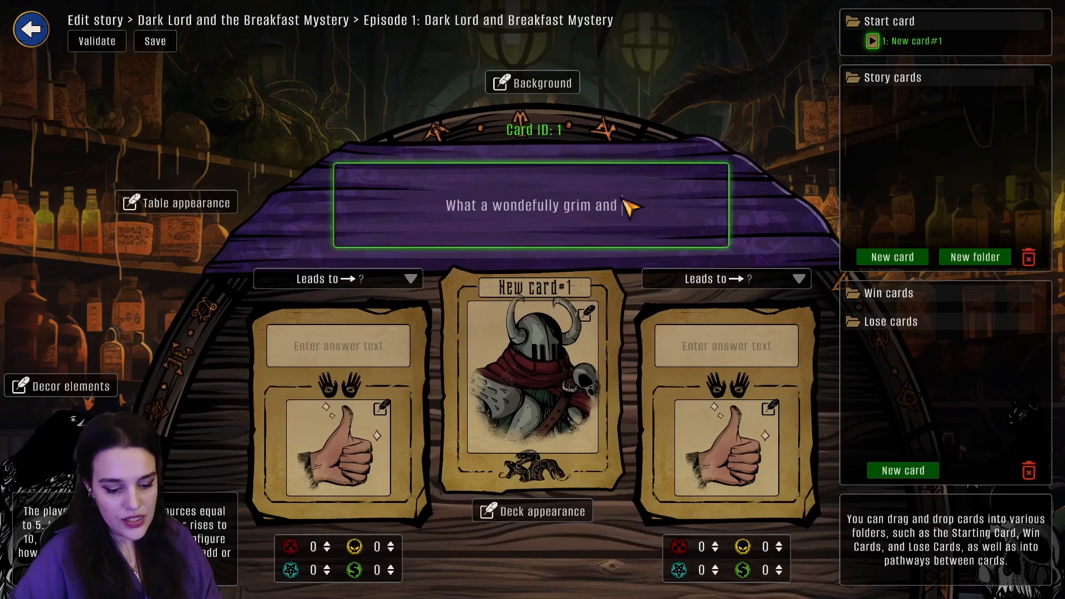
pyautogui.write(" dark morning! I'm in ")
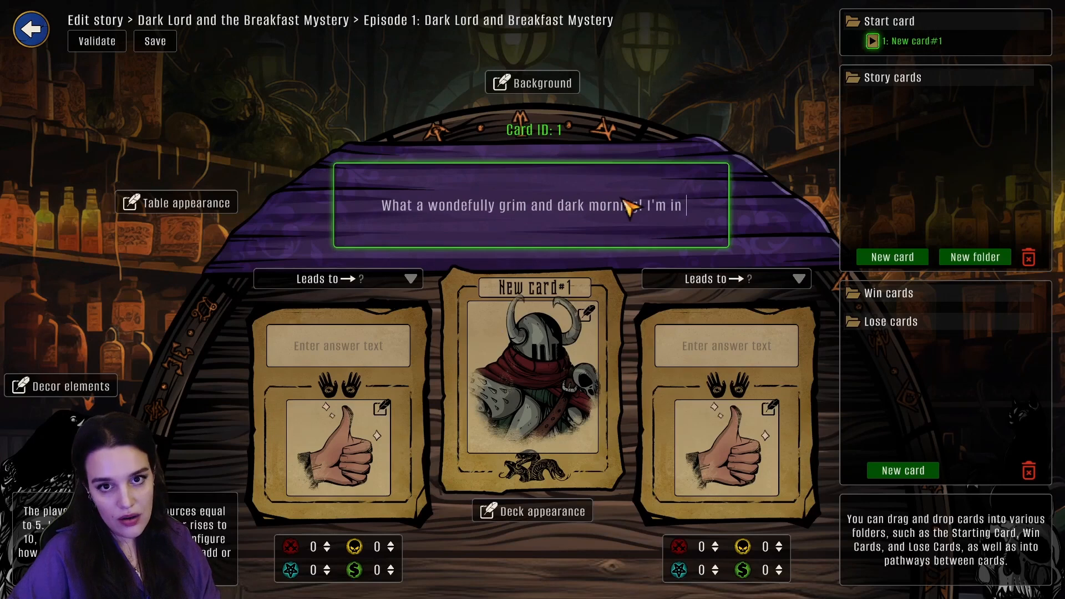
pyautogui.write('t')
pyautogui.write('he m')
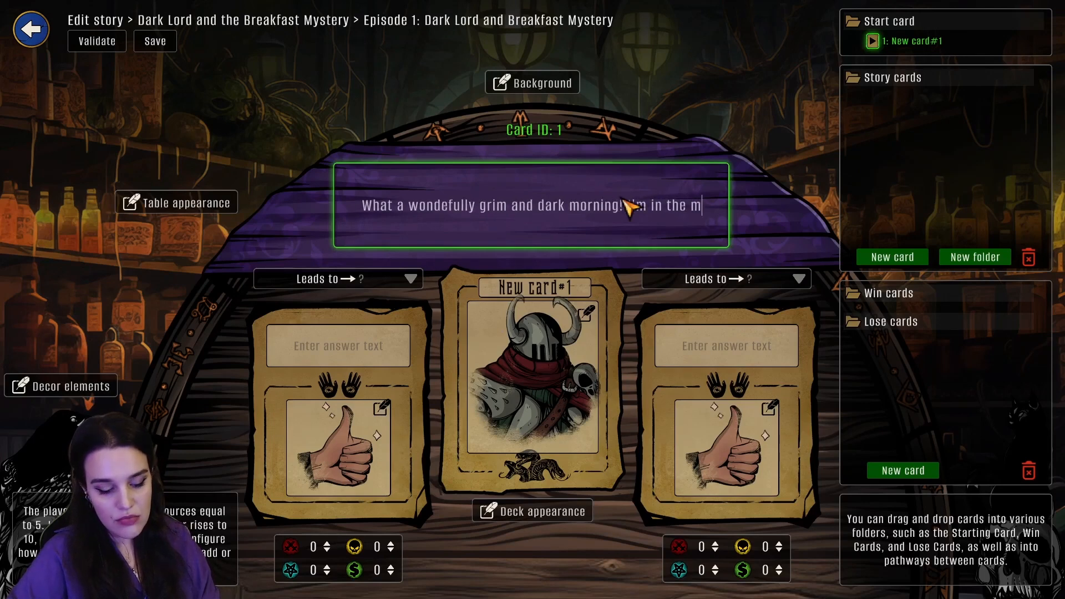
pyautogui.write('ood for')
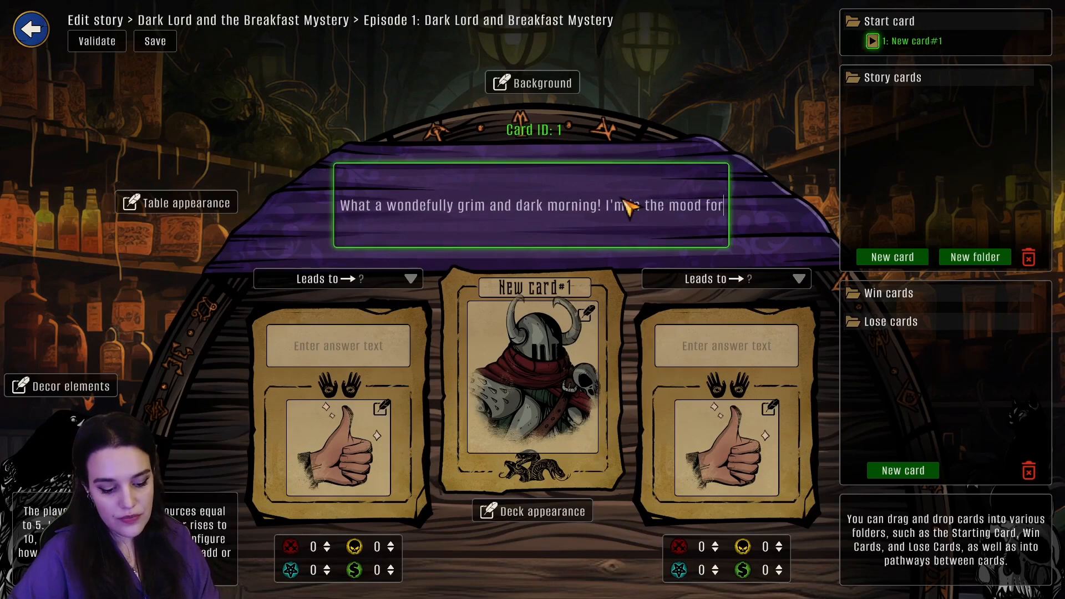
pyautogui.write(' some brea')
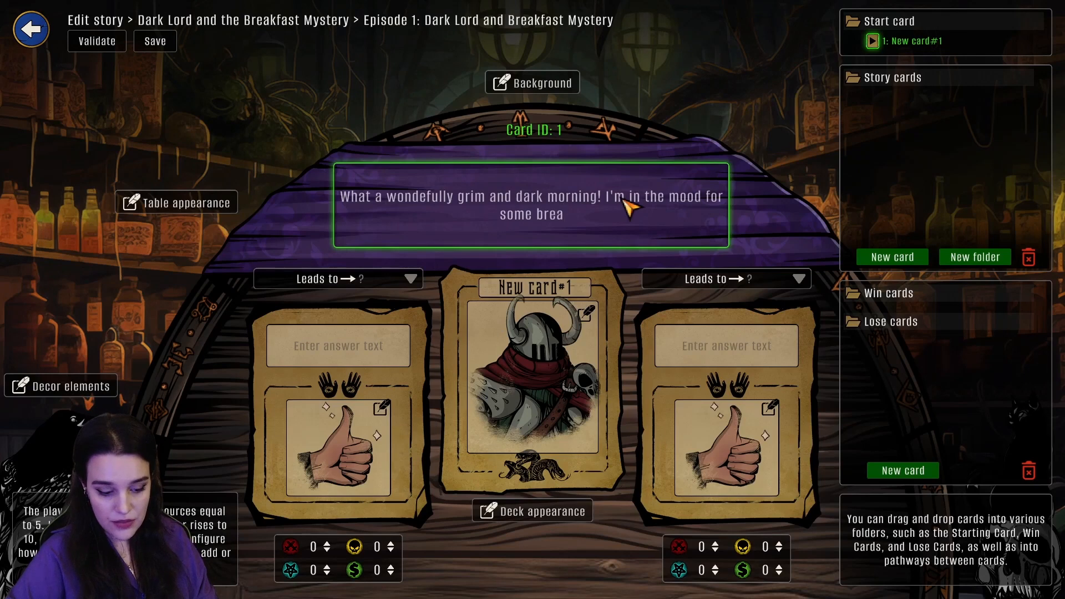
pyautogui.write('kfast')
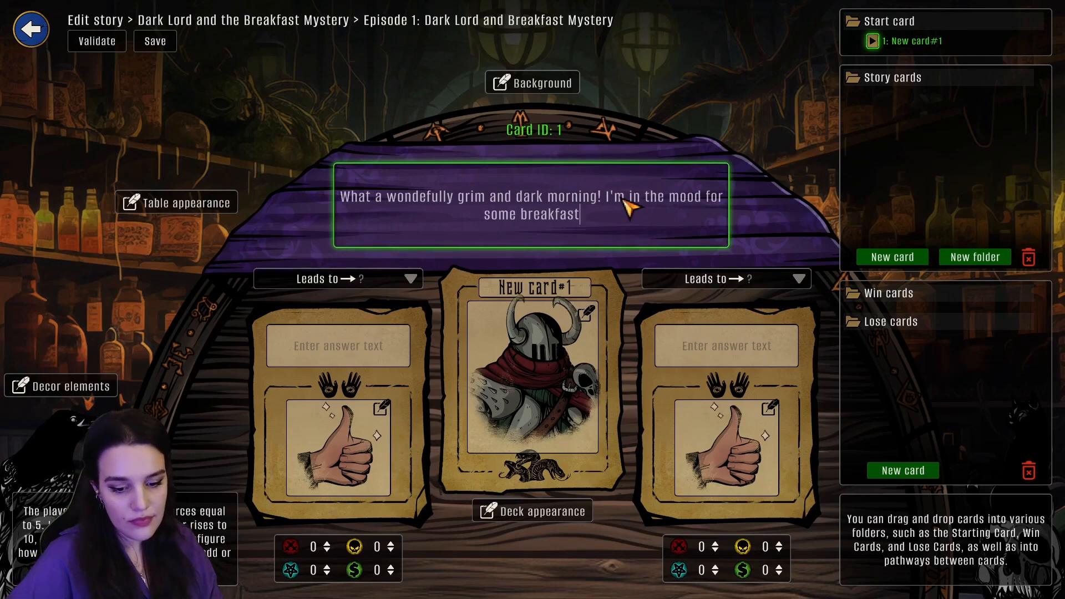
pyautogui.write('!')
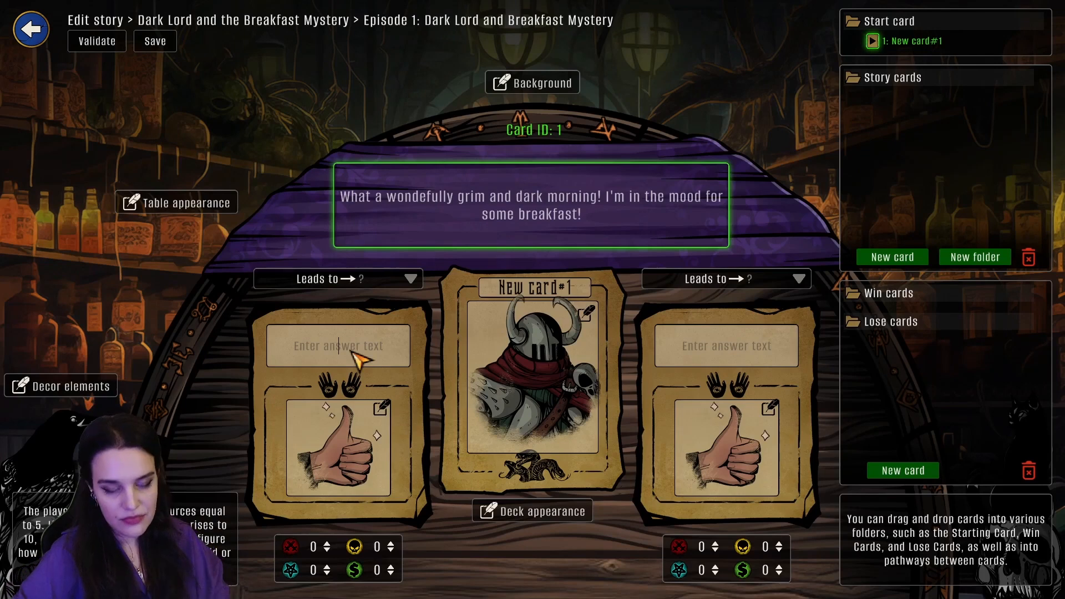
# Enter "Go to the kitchen" as the left answer of card 1
pyautogui.write('Go t')
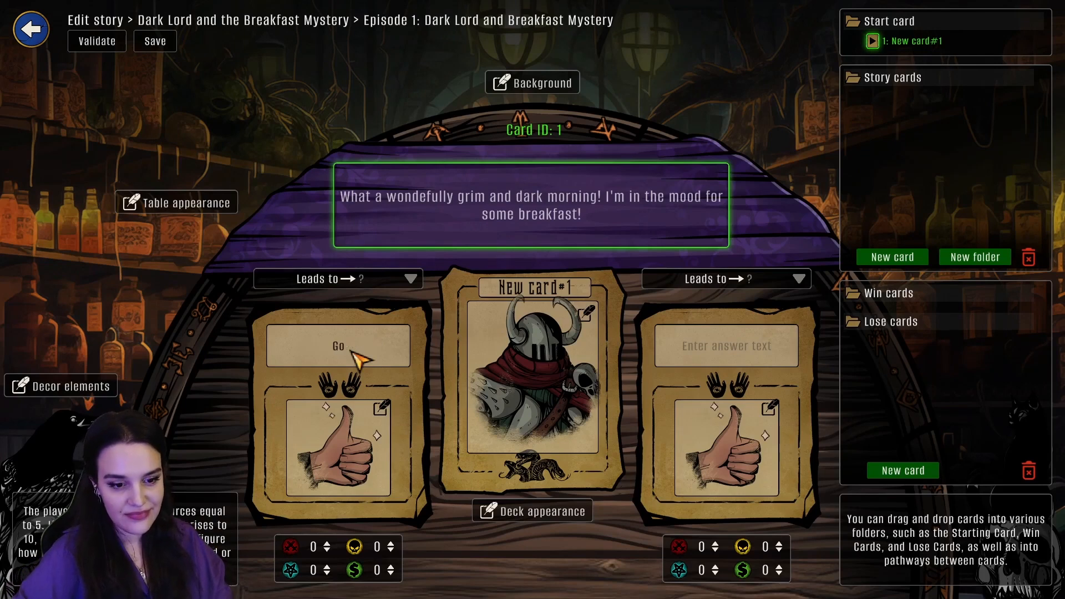
pyautogui.write('the kitchen')
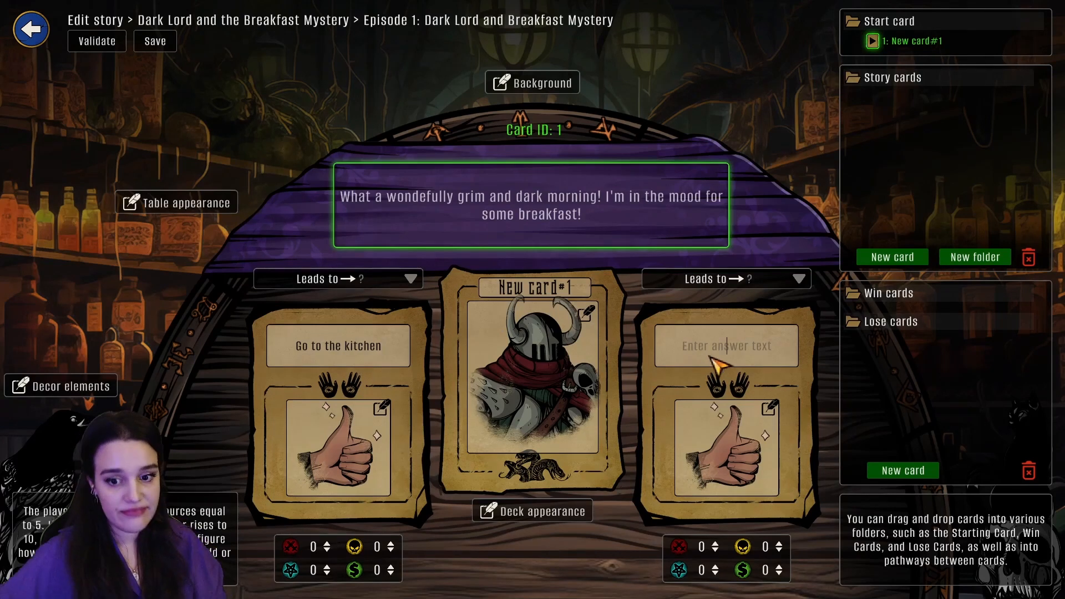
# Enter "Go the kitchen, menacingly" as the right answer of card 1
pyautogui.click(716, 364)
pyautogui.write('T')
pyautogui.press('BackSpace')
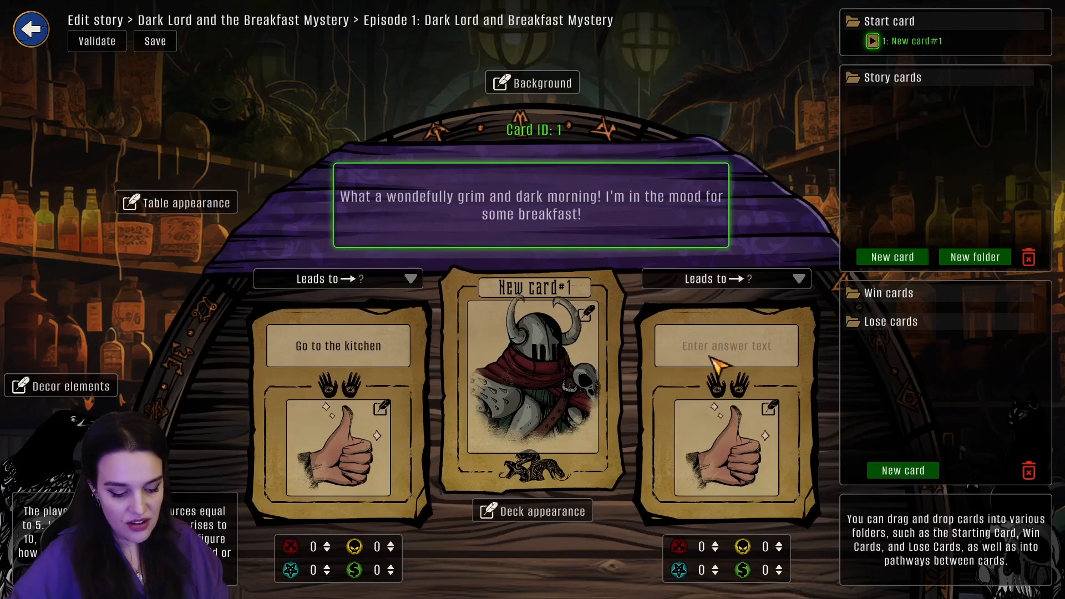
pyautogui.write('Go the kitchen, menacingly')
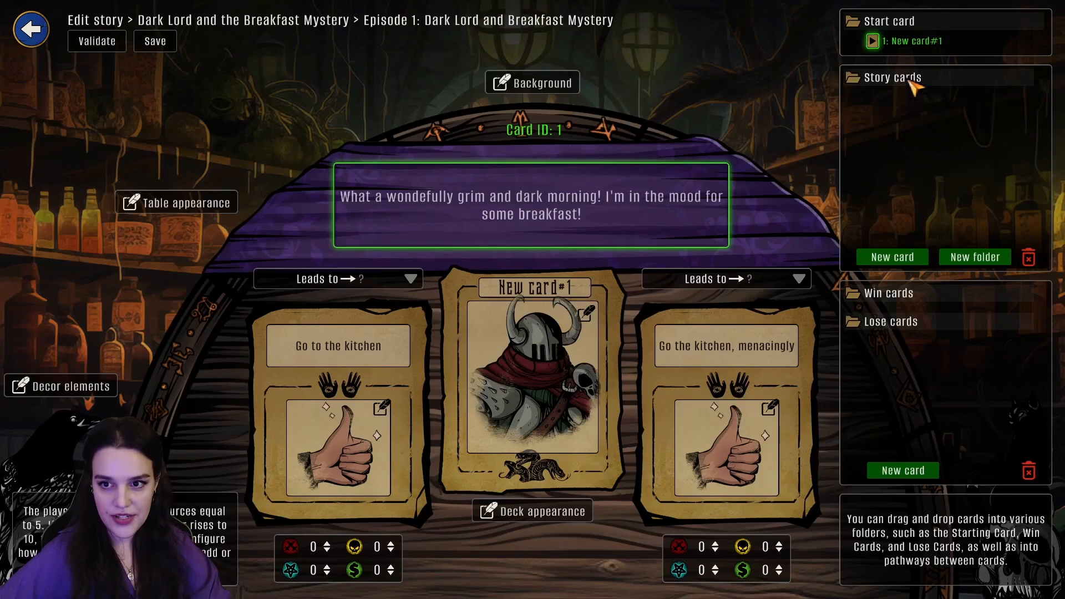
# Add four new cards to the story cards
pyautogui.click(910, 265)
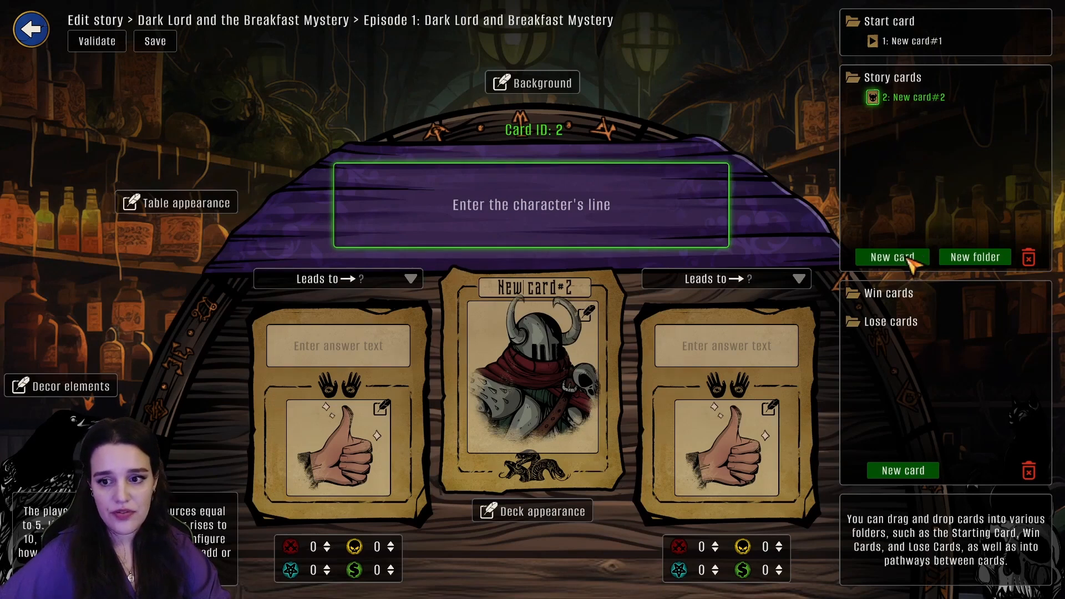
pyautogui.click(913, 264)
pyautogui.click(913, 264)
pyautogui.click(912, 264)
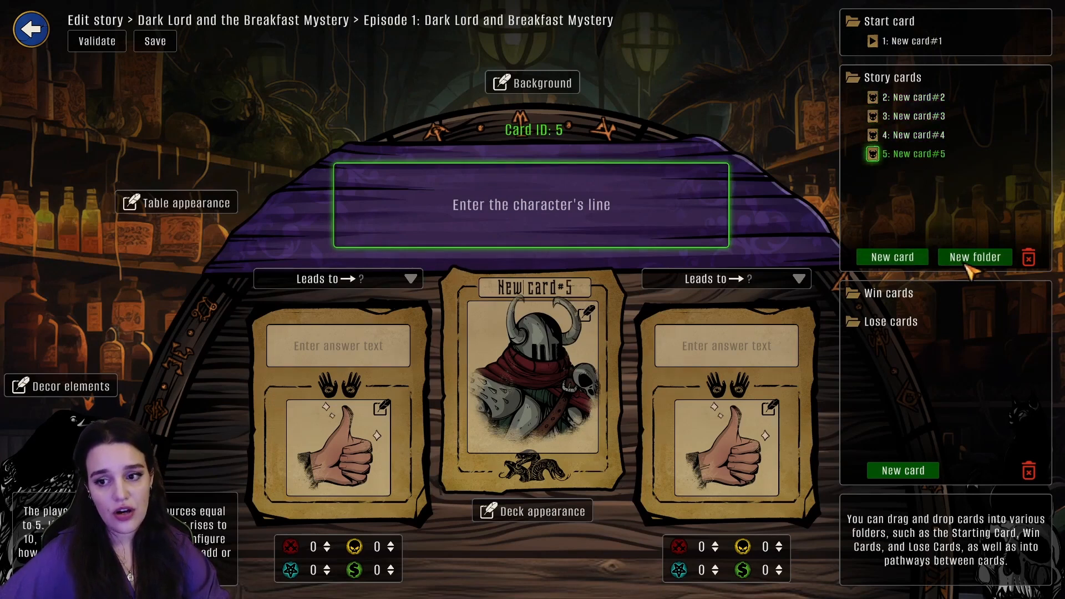
# Create a new folder in the story cards and move the four new cards into it
pyautogui.click(966, 267)
pyautogui.moveTo(921, 155)
pyautogui.mouseDown()
pyautogui.moveTo(912, 172)
pyautogui.moveTo(924, 175)
pyautogui.mouseUp()
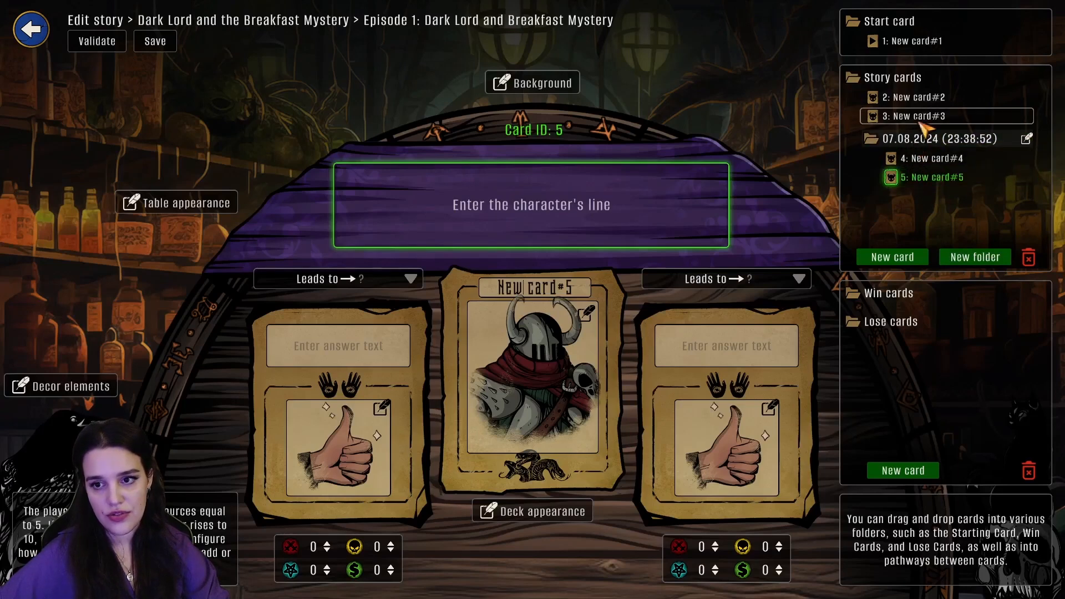
pyautogui.moveTo(921, 116); pyautogui.dragTo(924, 150)
pyautogui.moveTo(923, 99); pyautogui.dragTo(921, 122)
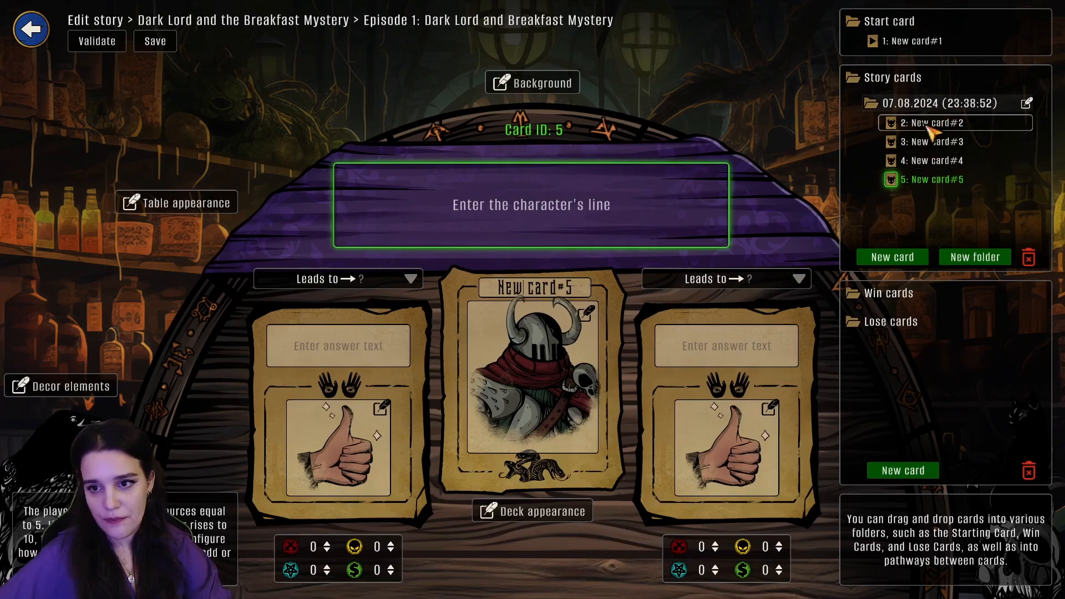
# Delete the new folder together with the four cards inside it
pyautogui.click(976, 104)
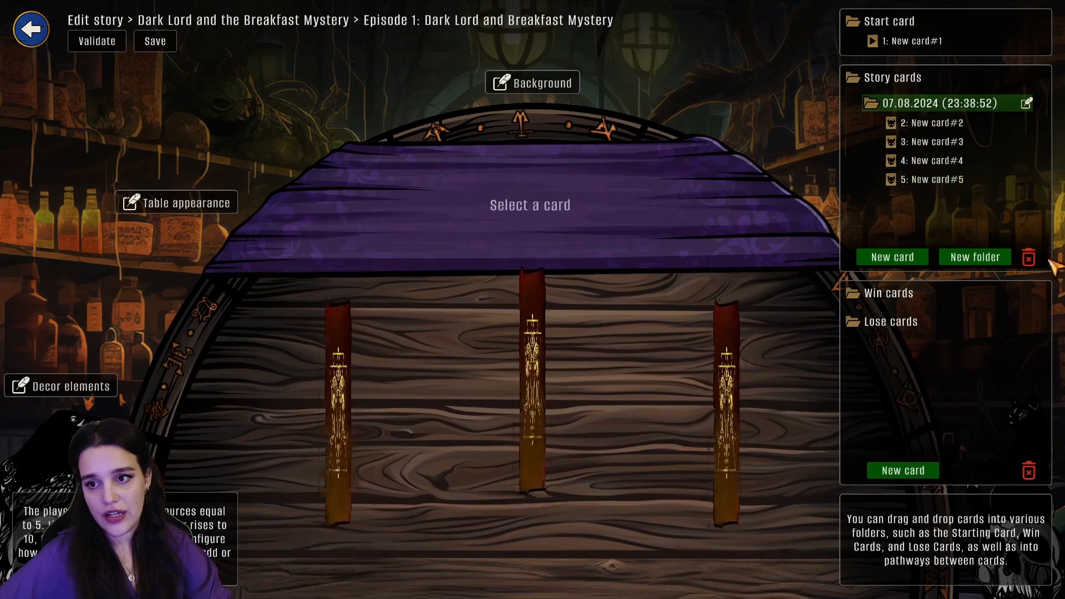
pyautogui.click(1029, 257)
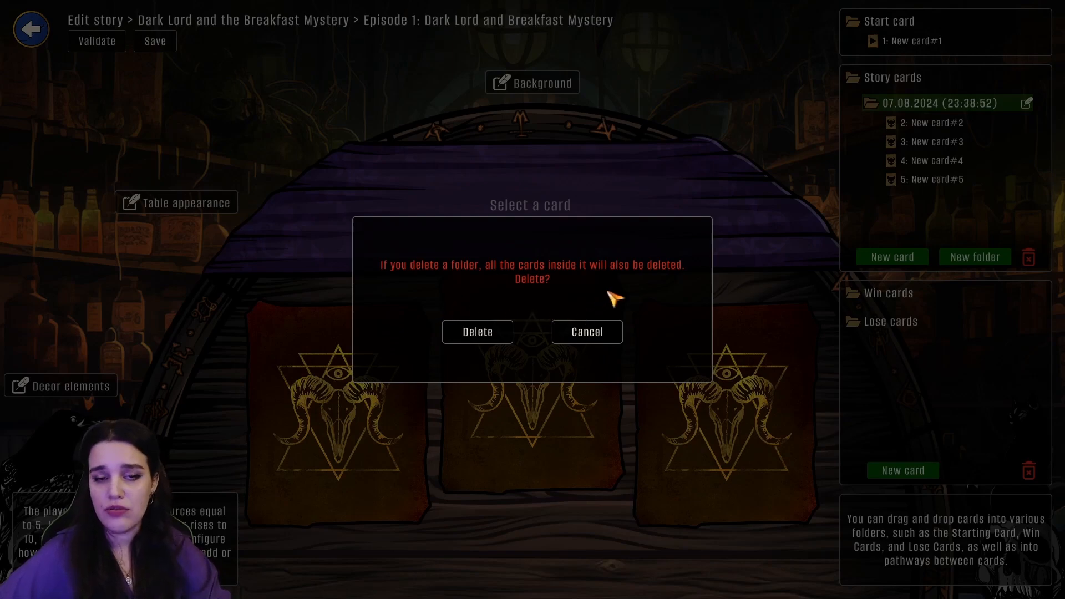
pyautogui.click(497, 338)
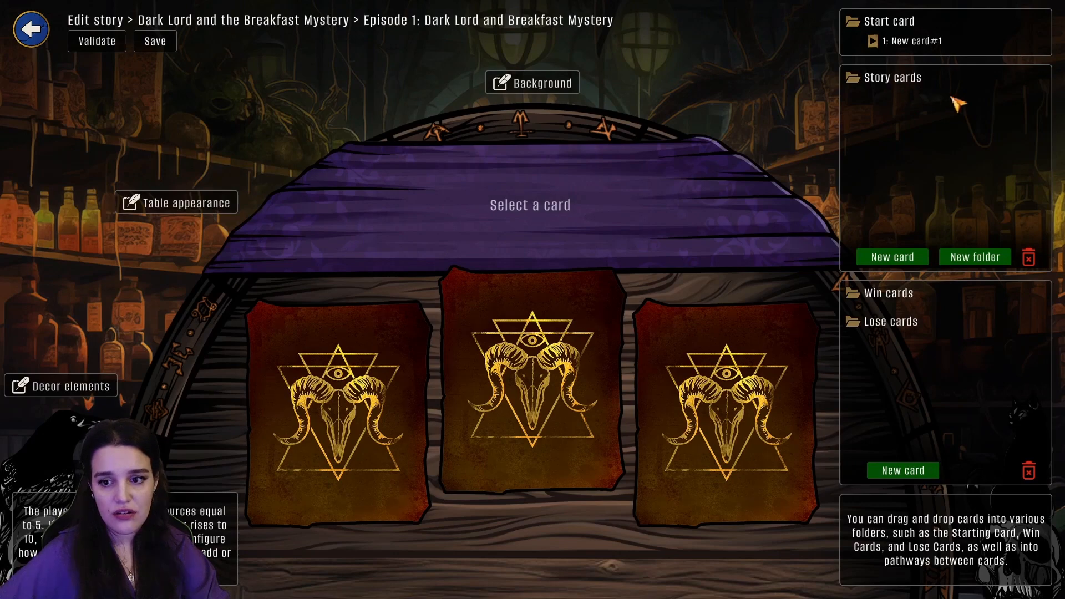
# Add a new story card and enter "As you enter the kitchen you see the cook. He looks lost..." as its character's line
pyautogui.click(921, 258)
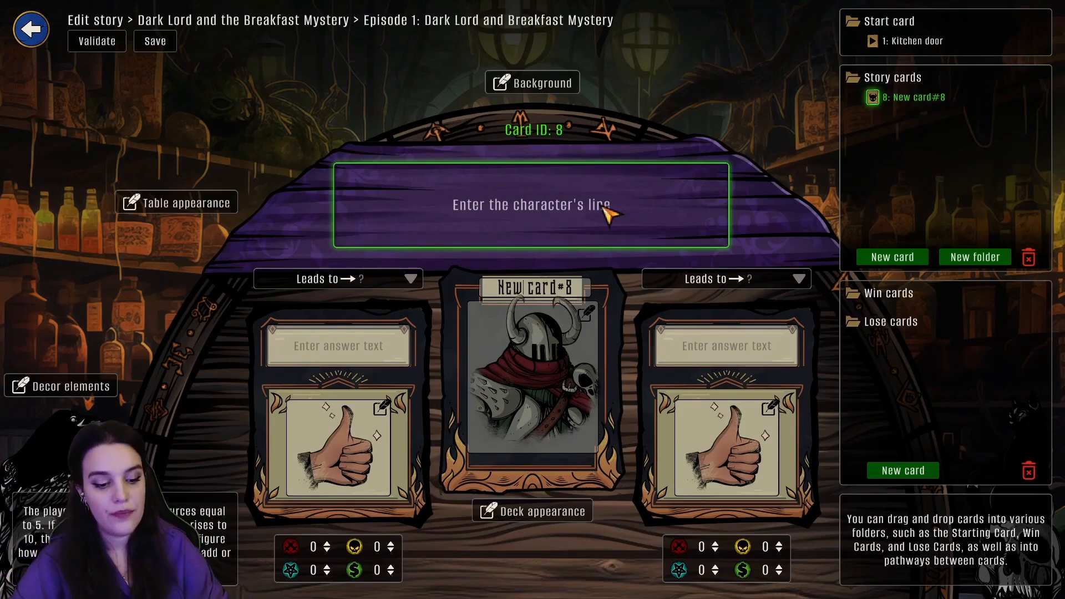
pyautogui.write('As you')
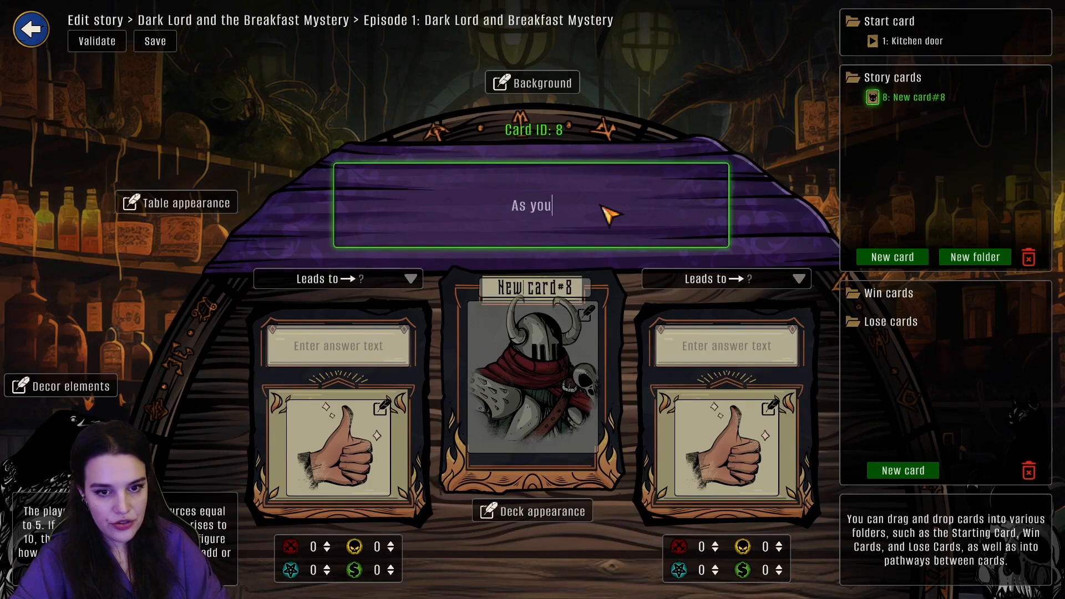
pyautogui.write(' enter ')
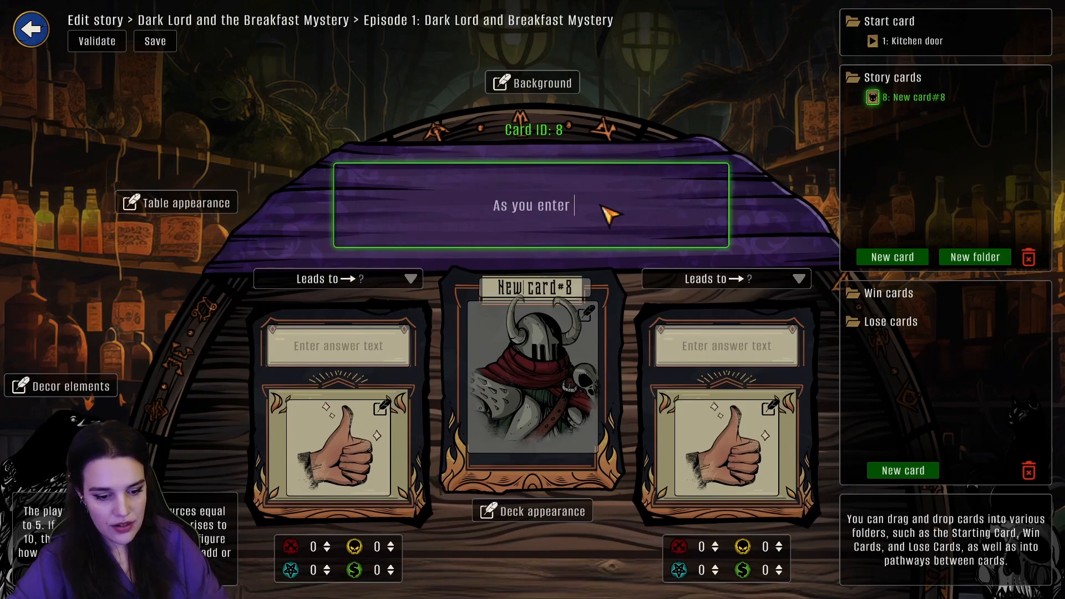
pyautogui.write('the kitch')
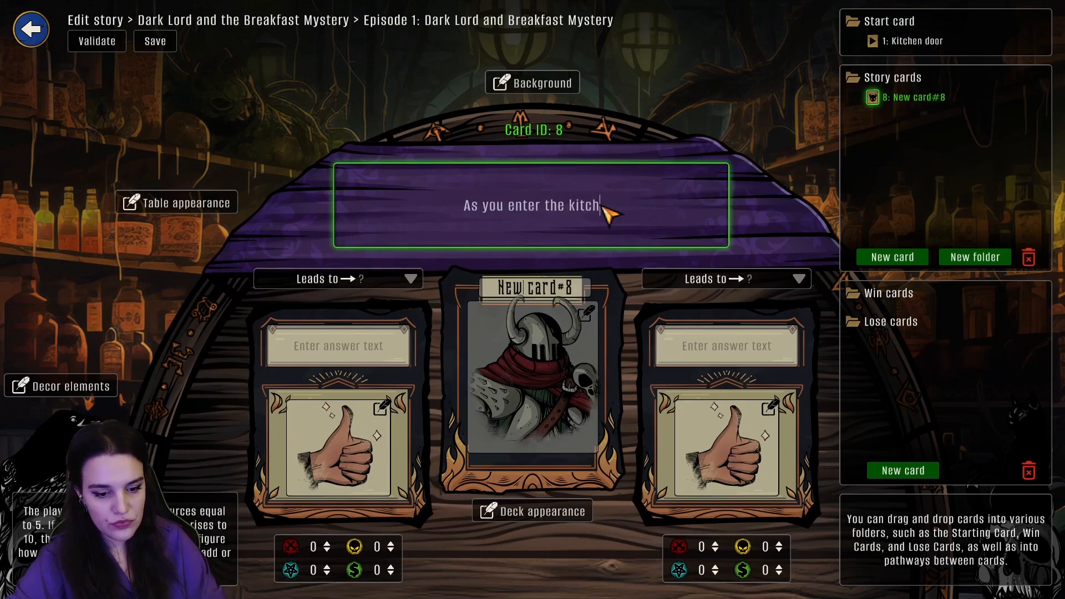
pyautogui.write('en you see ')
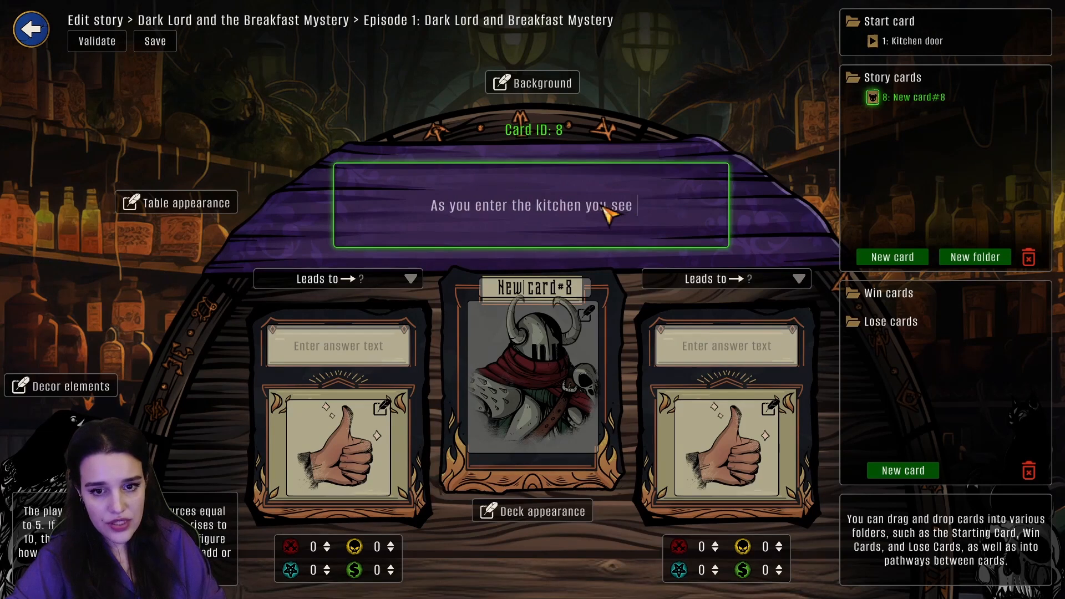
pyautogui.write('the cook.')
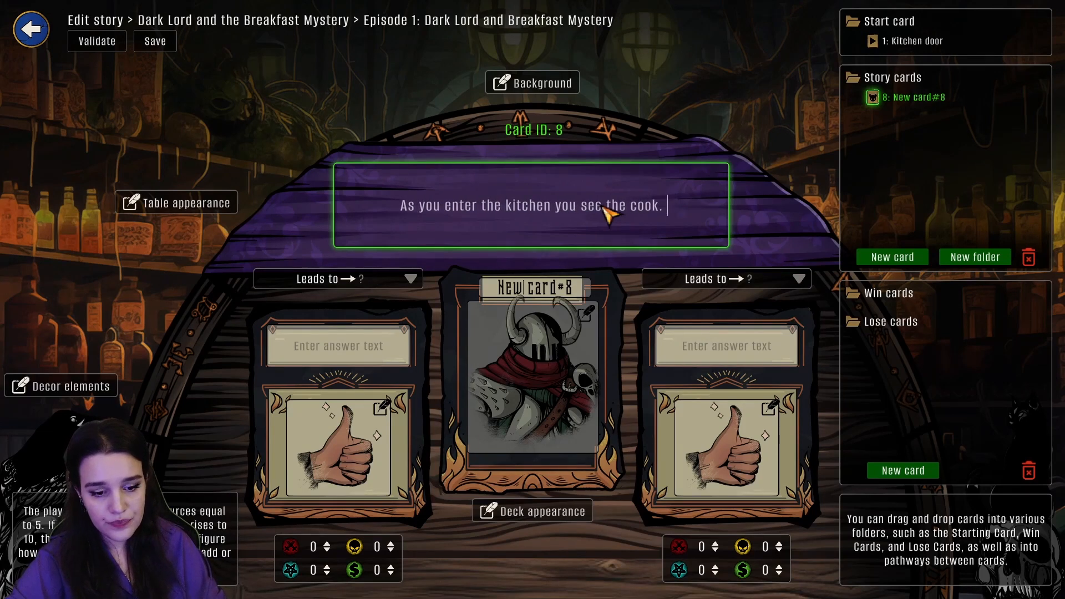
pyautogui.write(' He l')
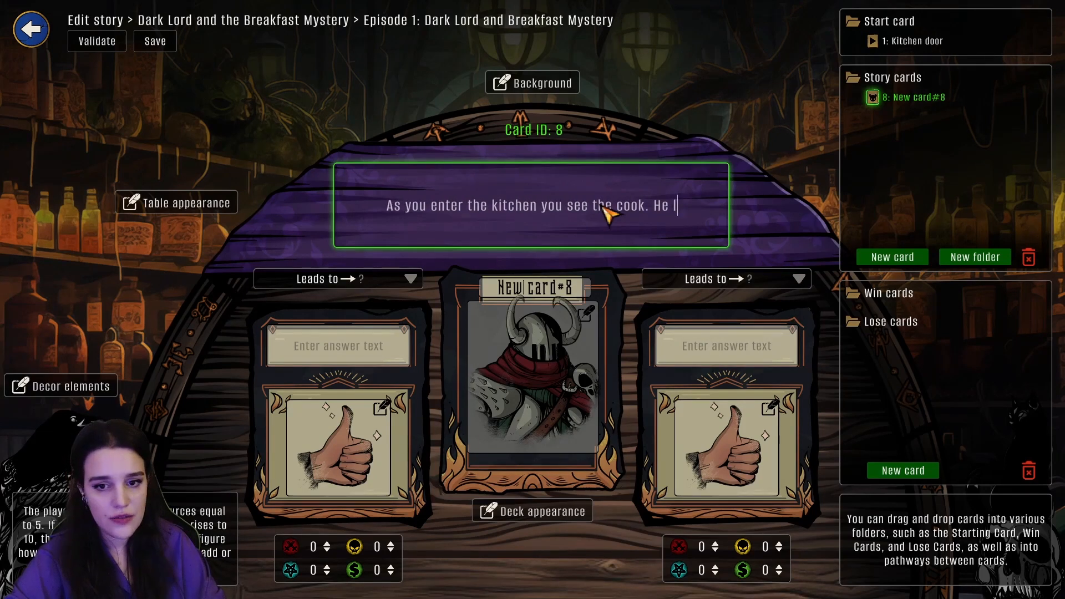
pyautogui.write('ooks lost...')
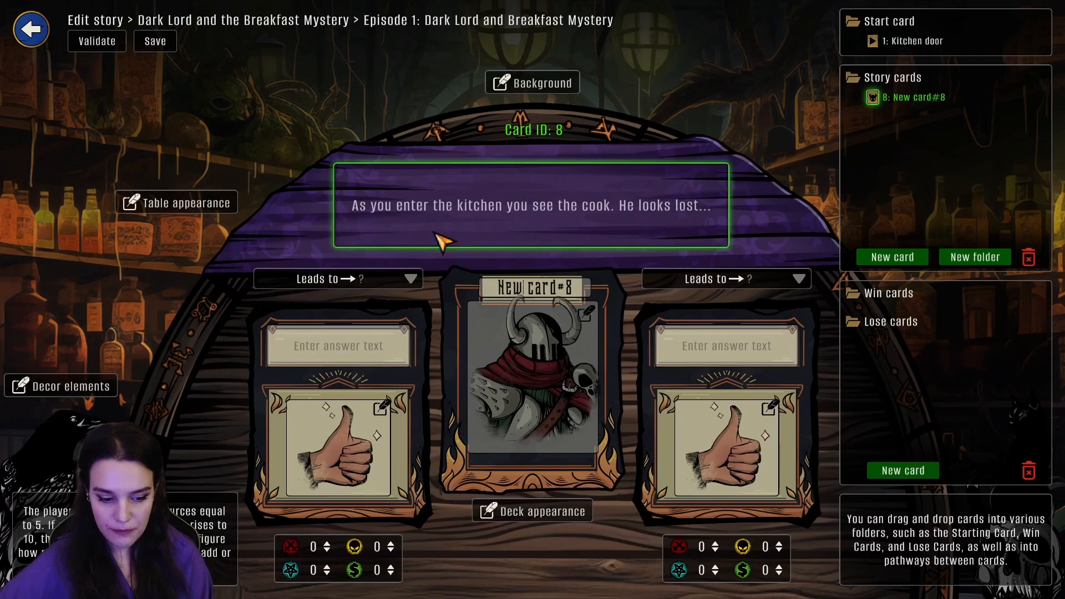
# Enter "Ask him what happened" as the left answer of card 8
pyautogui.click(368, 336)
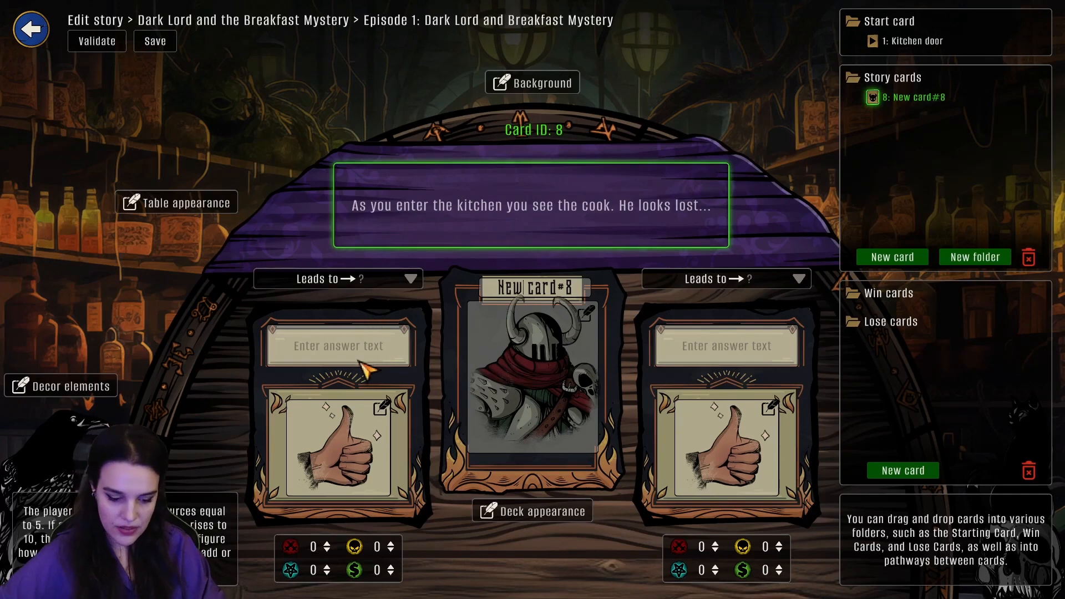
pyautogui.write('Ask him what')
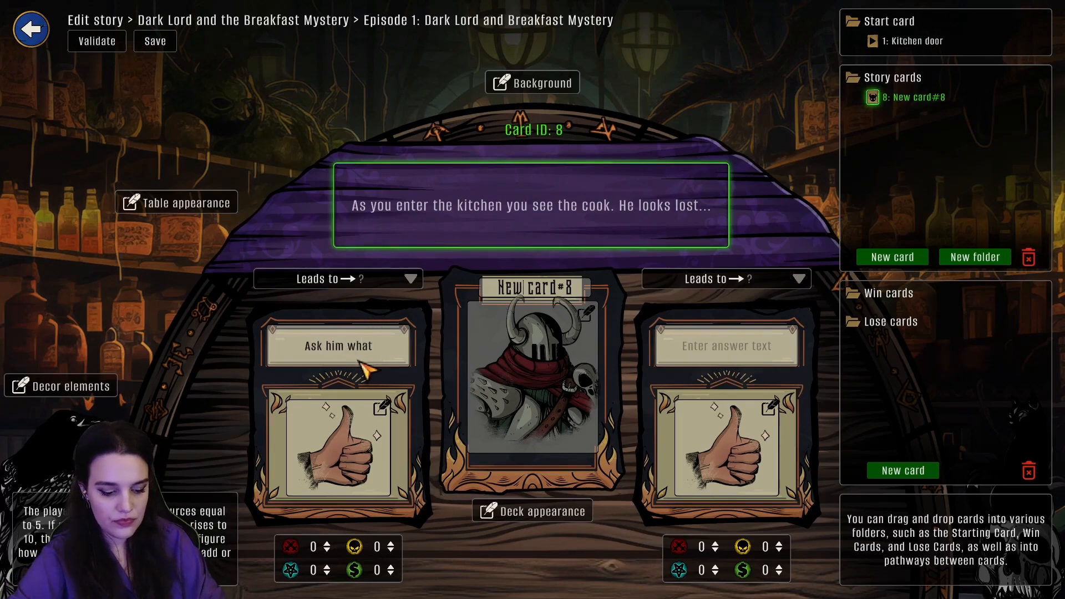
pyautogui.write(' happened')
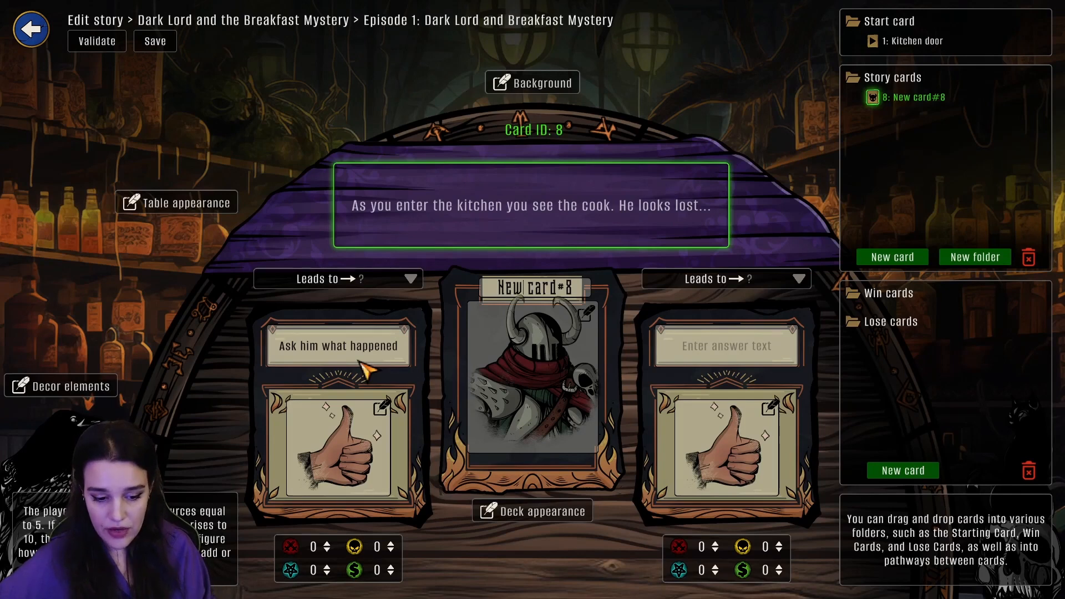
# Enter "Ignore him and continue your breakfast plans" as the right answer of card 8
pyautogui.write('In')
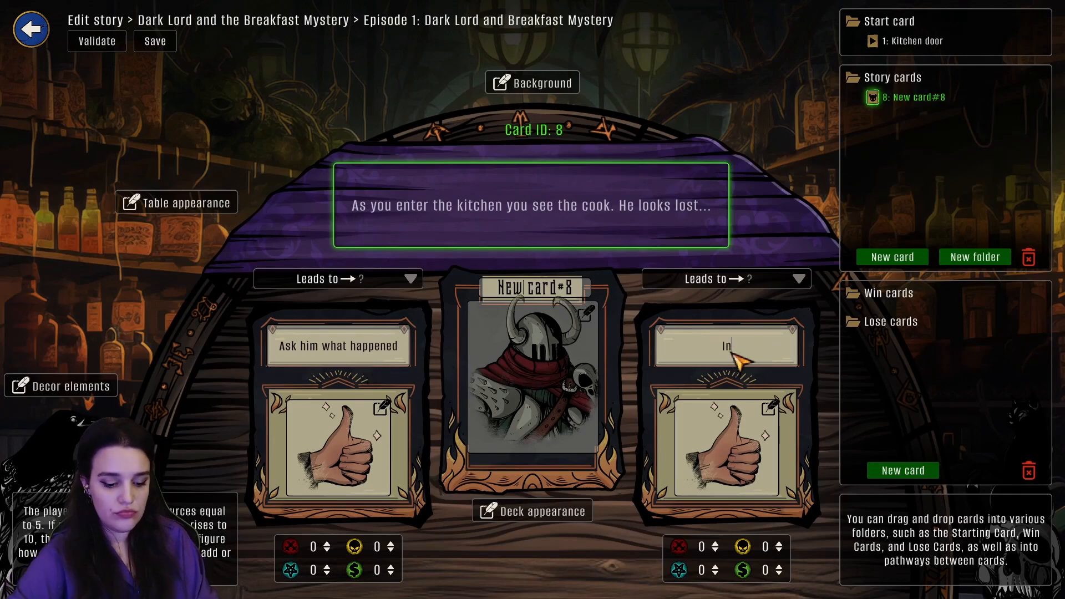
pyautogui.write('nore him a')
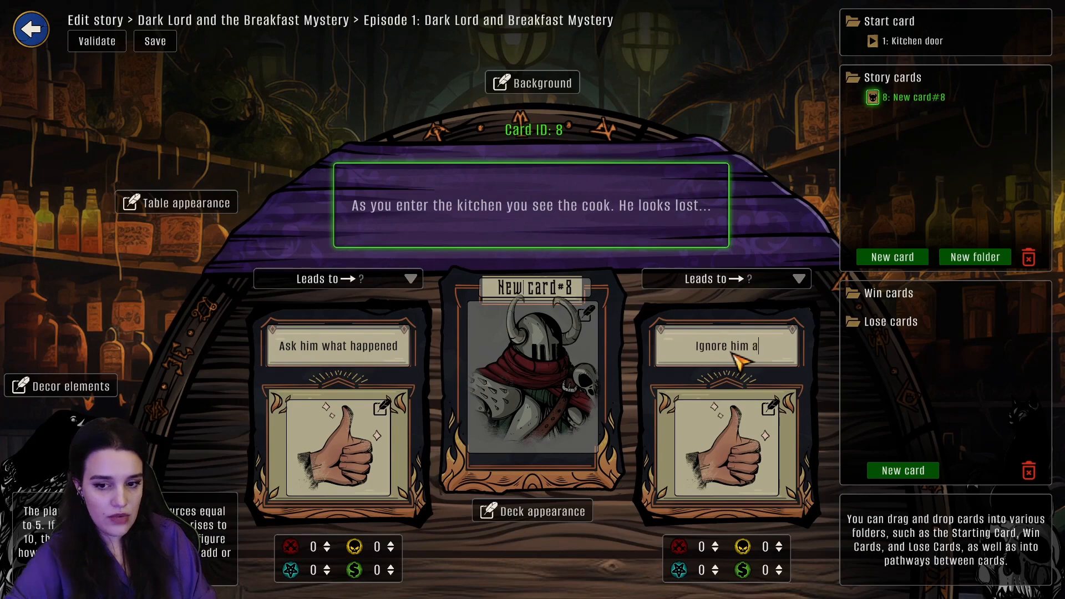
pyautogui.write('nd continu')
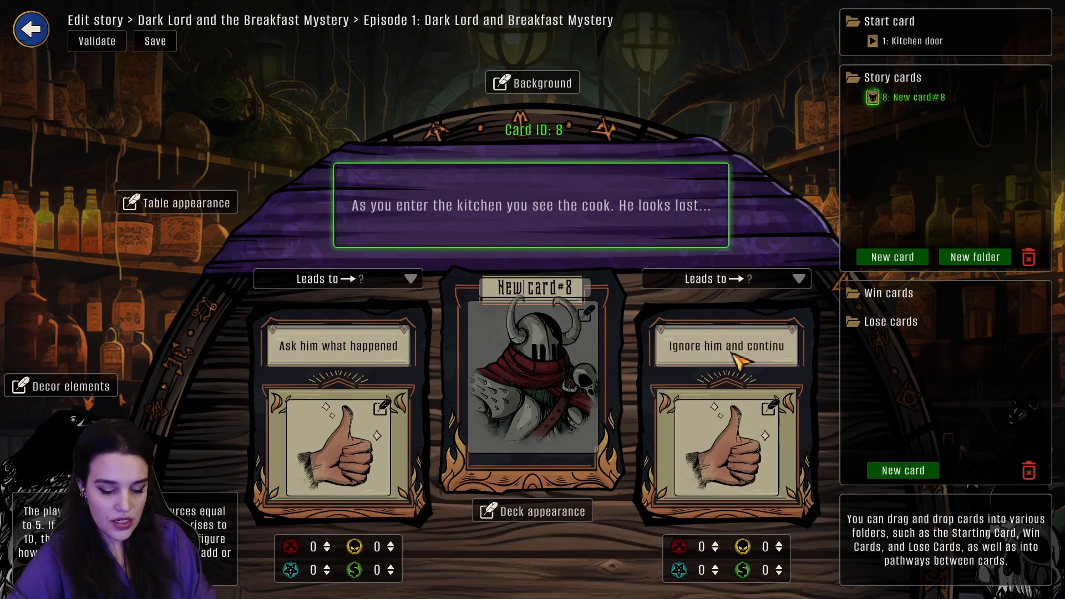
pyautogui.write('e your hreak')
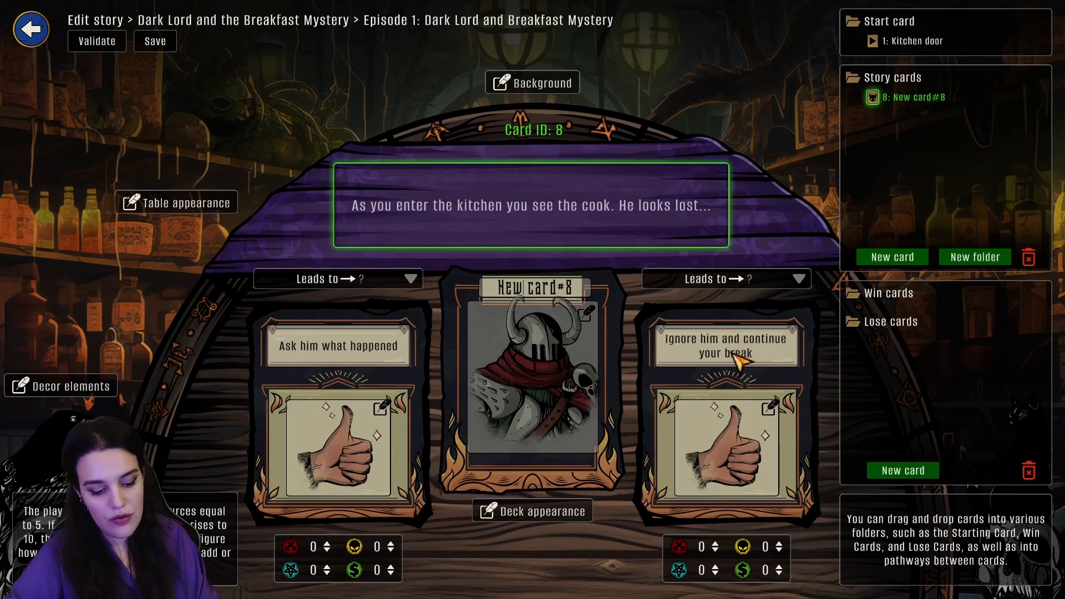
pyautogui.write('fast paans')
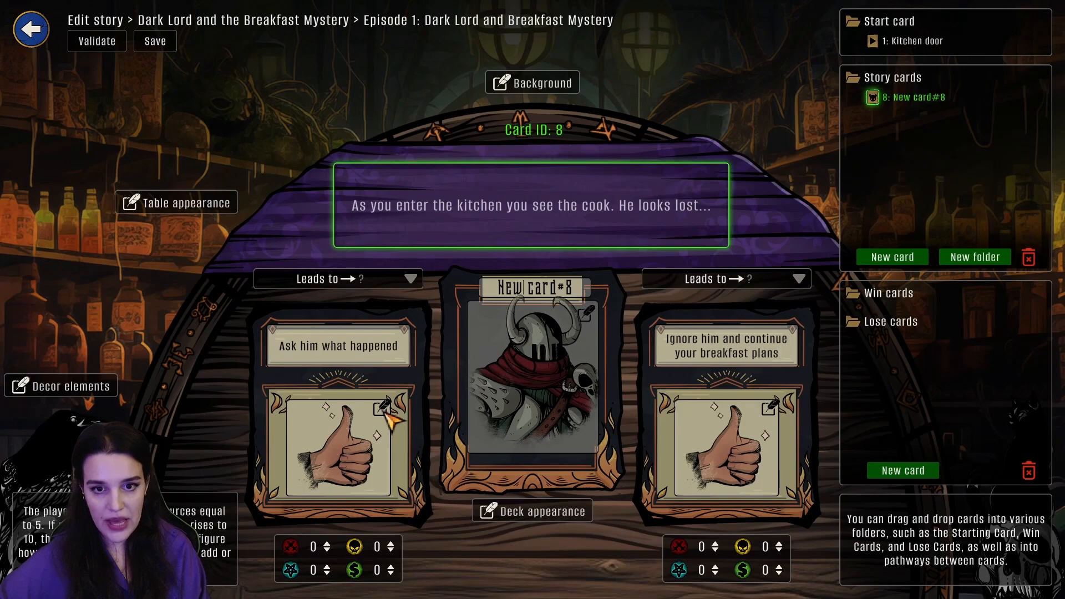
# Set the illustration of the "Ask him what happened" answer to the horned armoured knight with question marks and save it
pyautogui.click(382, 409)
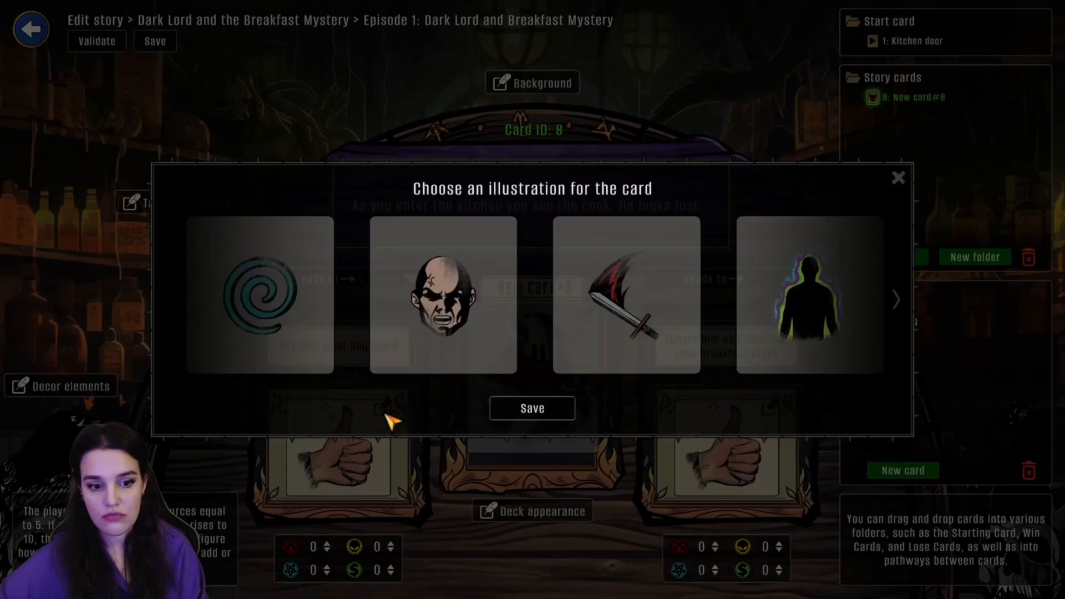
pyautogui.moveTo(840, 289); pyautogui.dragTo(250, 245)
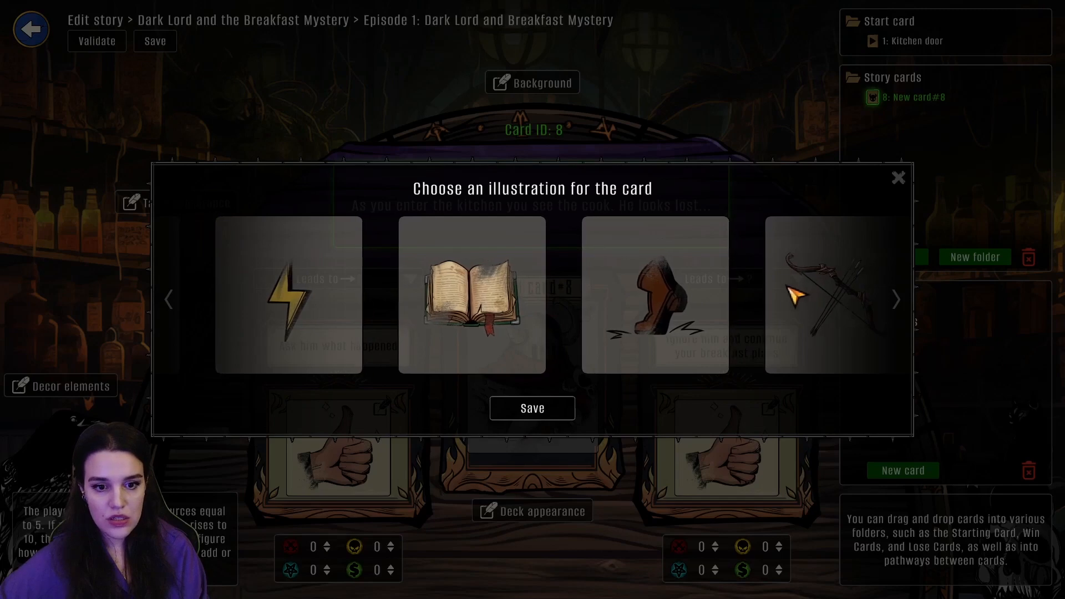
pyautogui.moveTo(791, 295); pyautogui.dragTo(552, 319)
pyautogui.moveTo(756, 309); pyautogui.dragTo(571, 297)
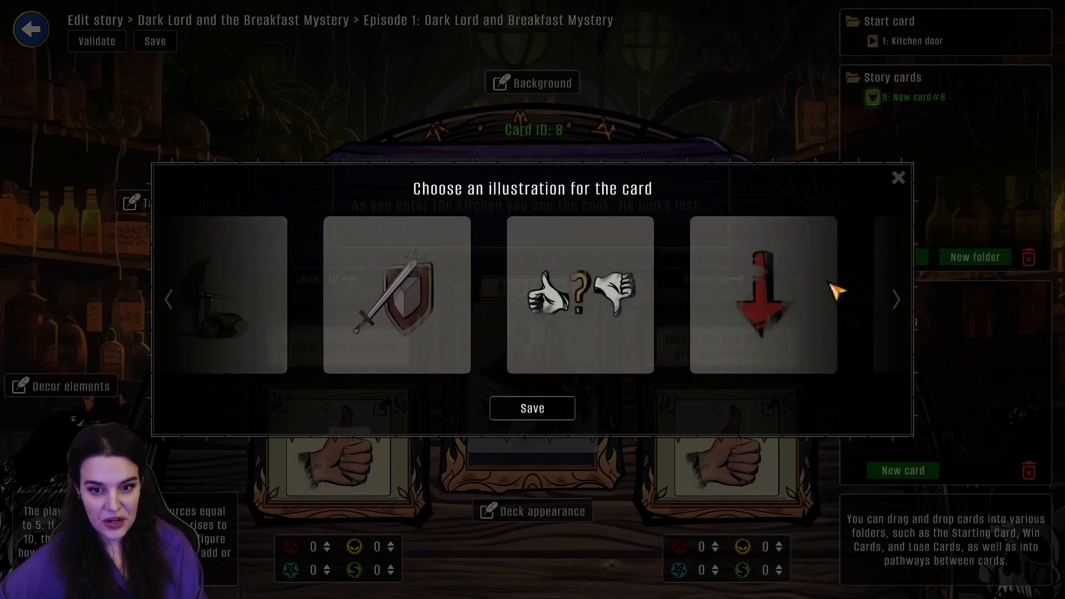
pyautogui.moveTo(834, 288); pyautogui.dragTo(449, 291)
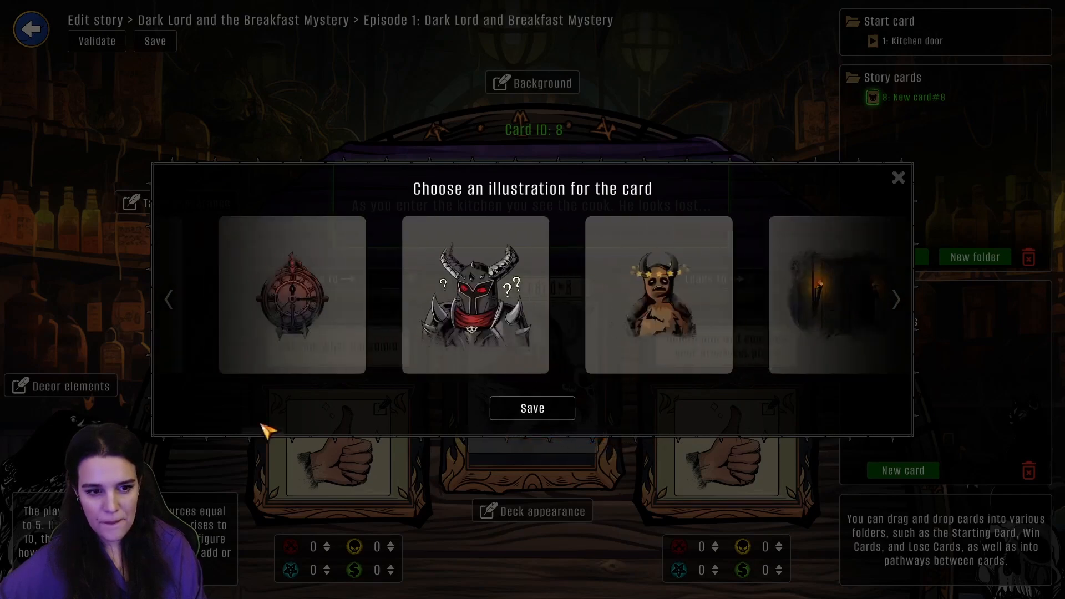
pyautogui.click(417, 321)
pyautogui.click(507, 411)
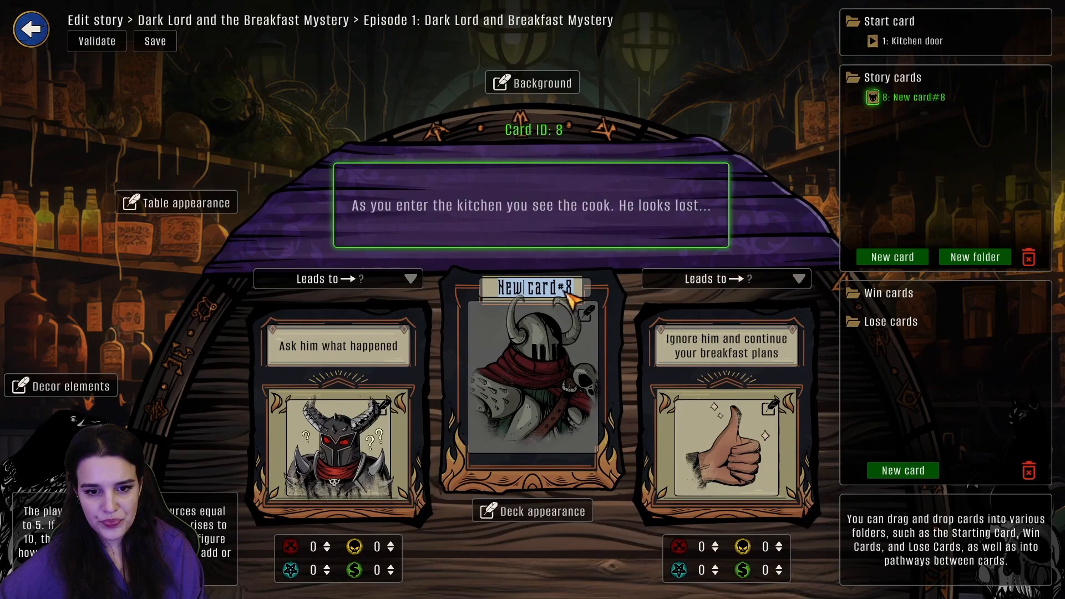
# Set the illustration of the "Ignore him and continue your breakfast plans" answer to the brown boot and save it
pyautogui.click(776, 415)
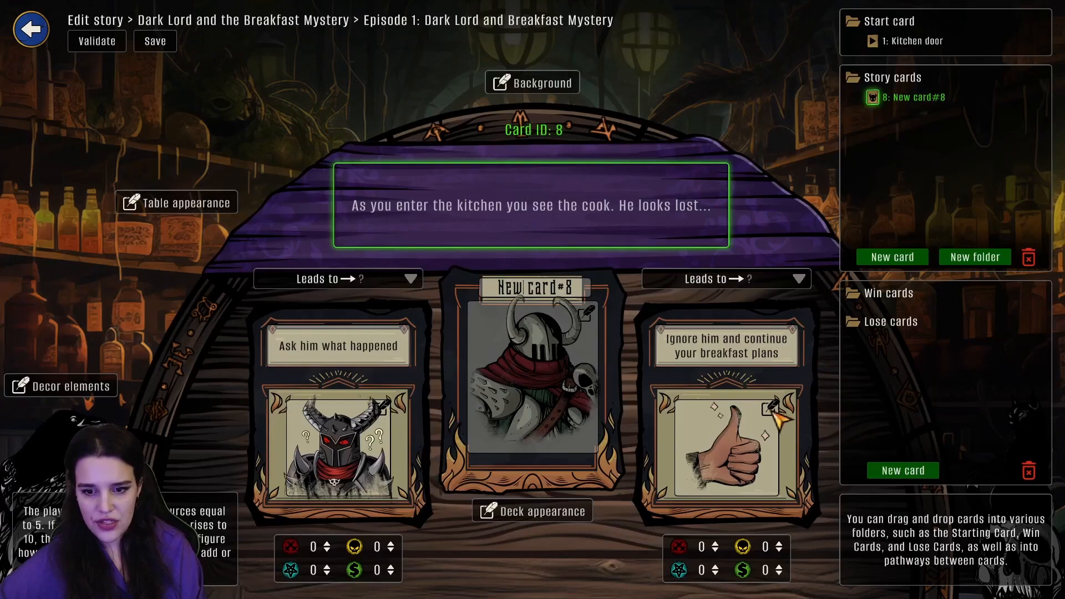
pyautogui.click(775, 411)
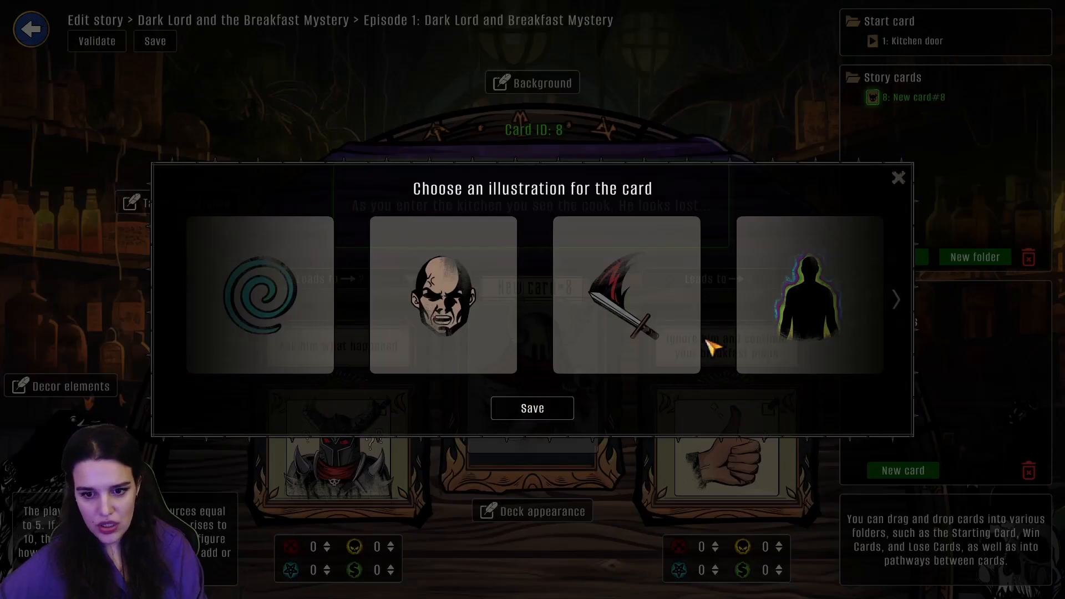
pyautogui.scroll(-8, 532, 299)
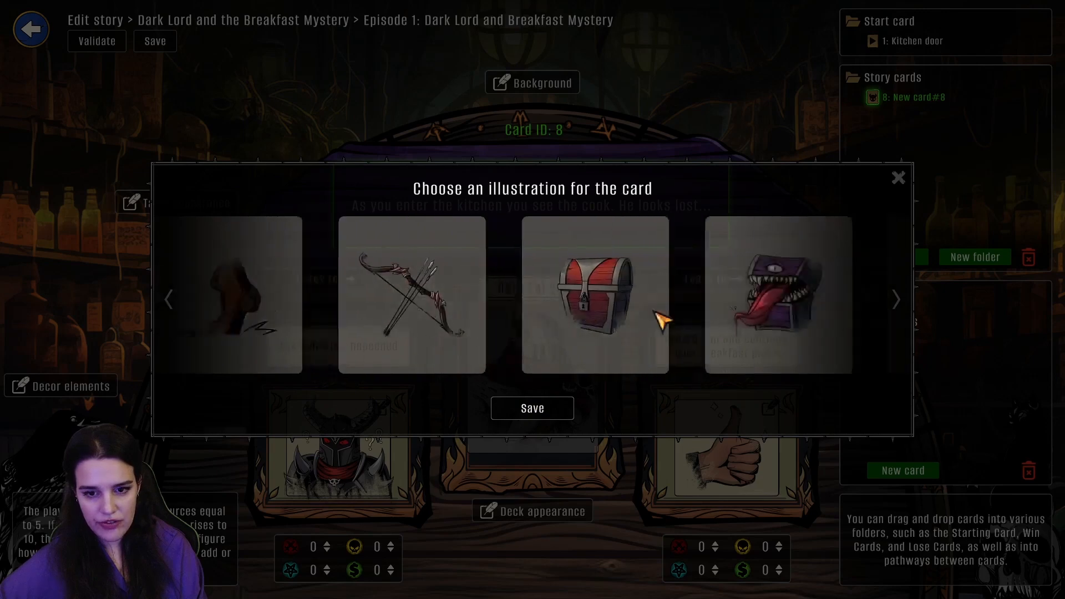
pyautogui.scroll(-8, 660, 319)
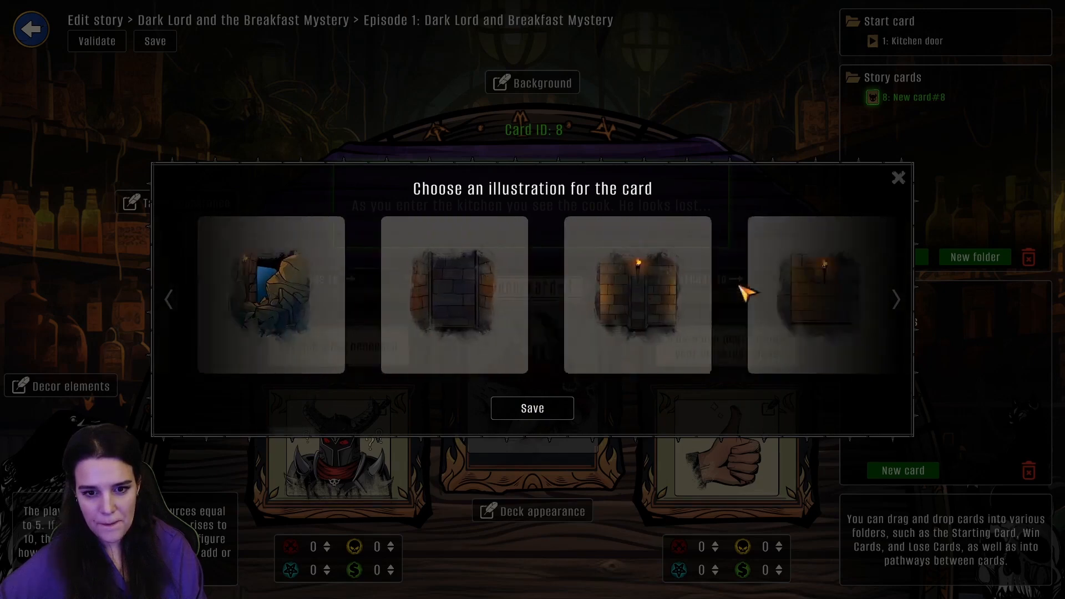
pyautogui.scroll(-8, 746, 293)
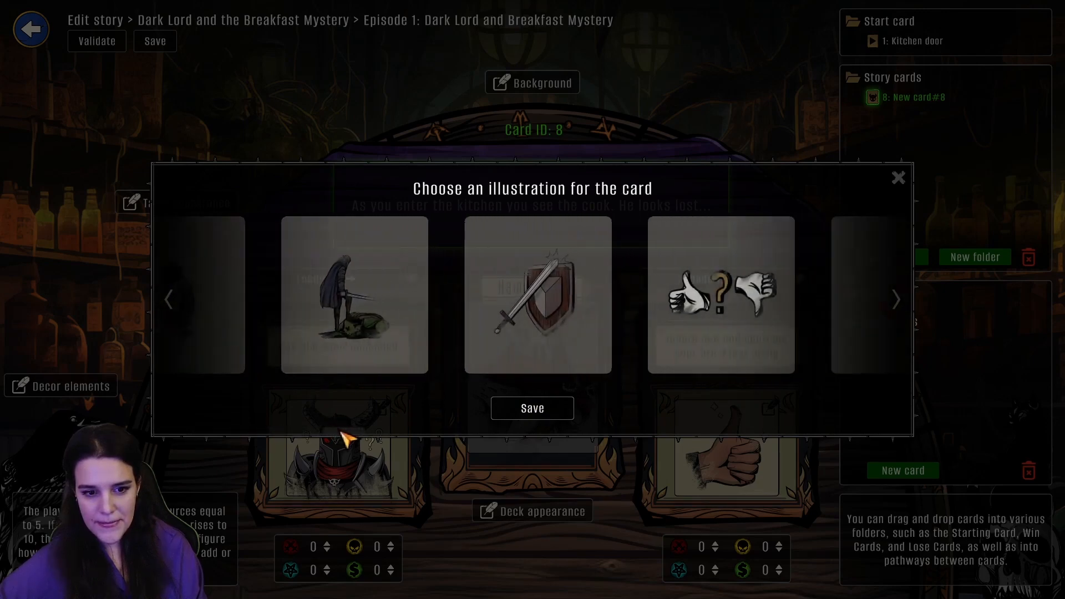
pyautogui.scroll(-1, 351, 436)
pyautogui.scroll(2, 341, 436)
pyautogui.scroll(-3, 361, 437)
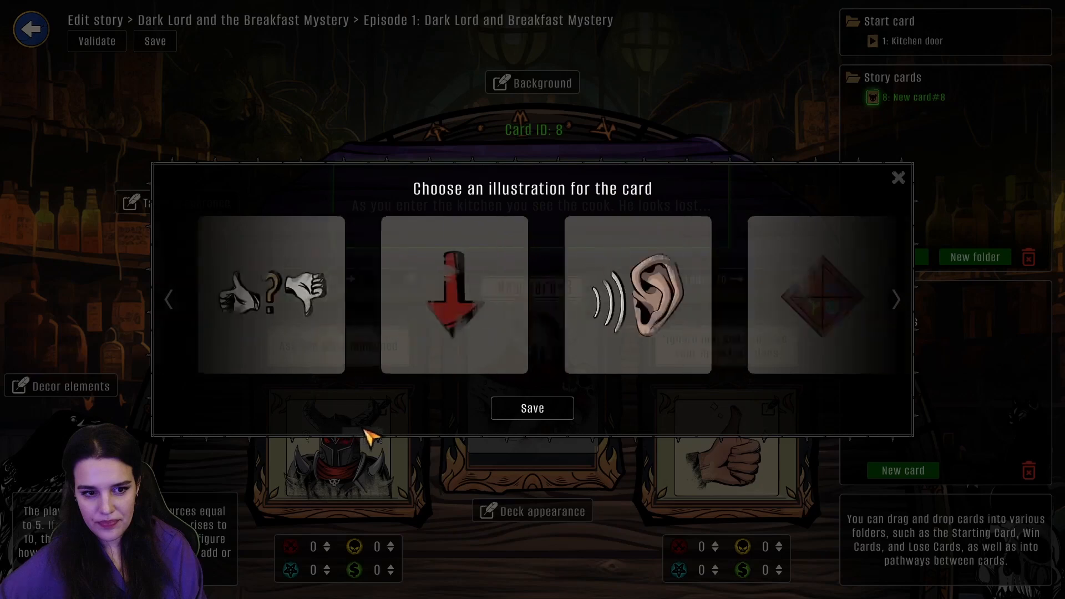
pyautogui.scroll(-4, 288, 432)
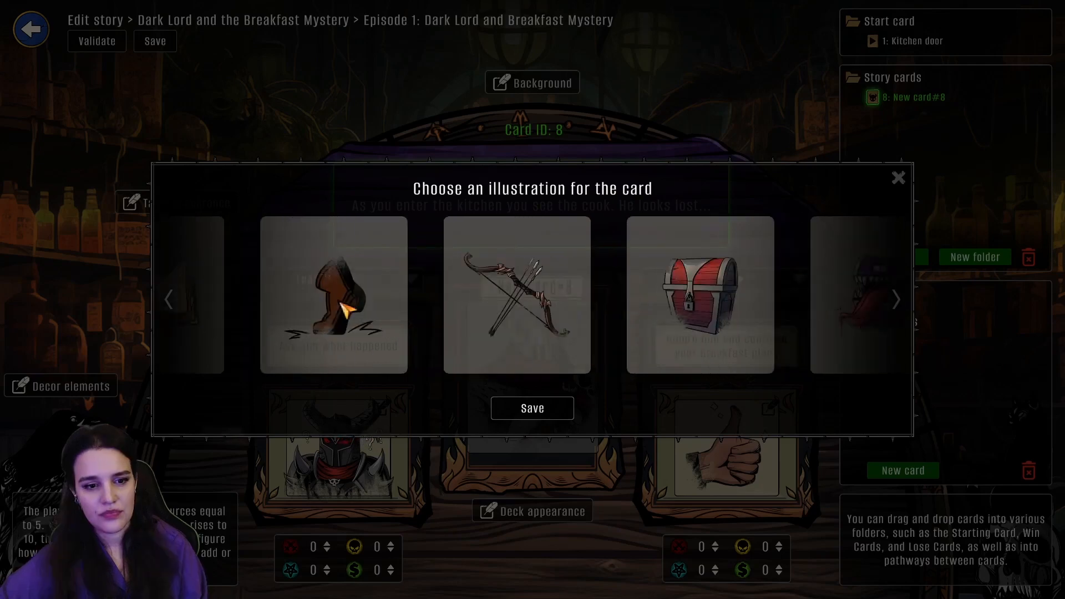
pyautogui.click(391, 312)
pyautogui.click(530, 409)
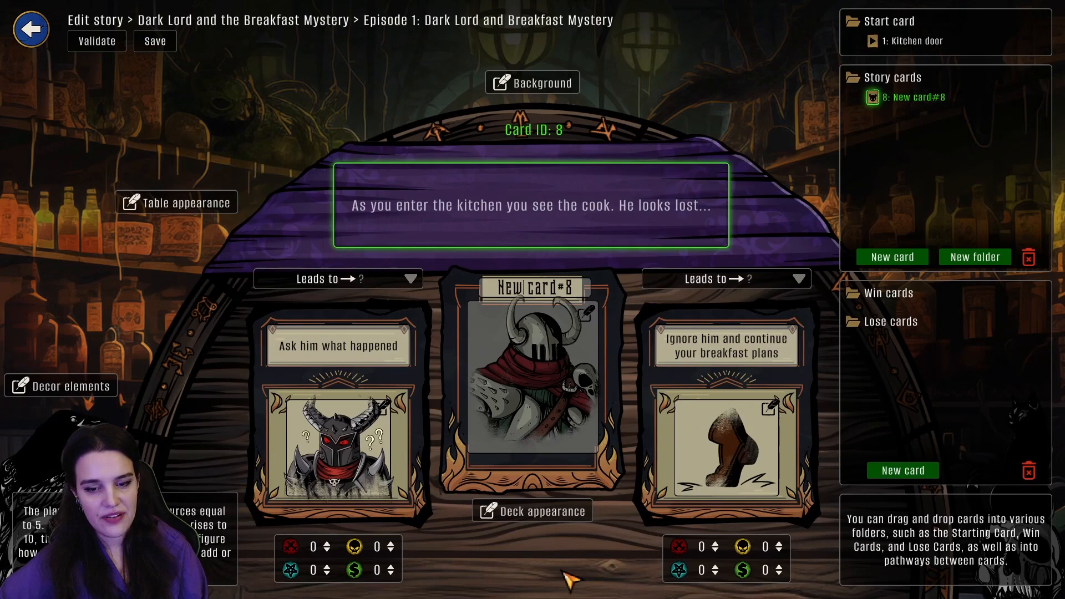
# Rename card 8 as "Sad cook"
pyautogui.click(555, 293)
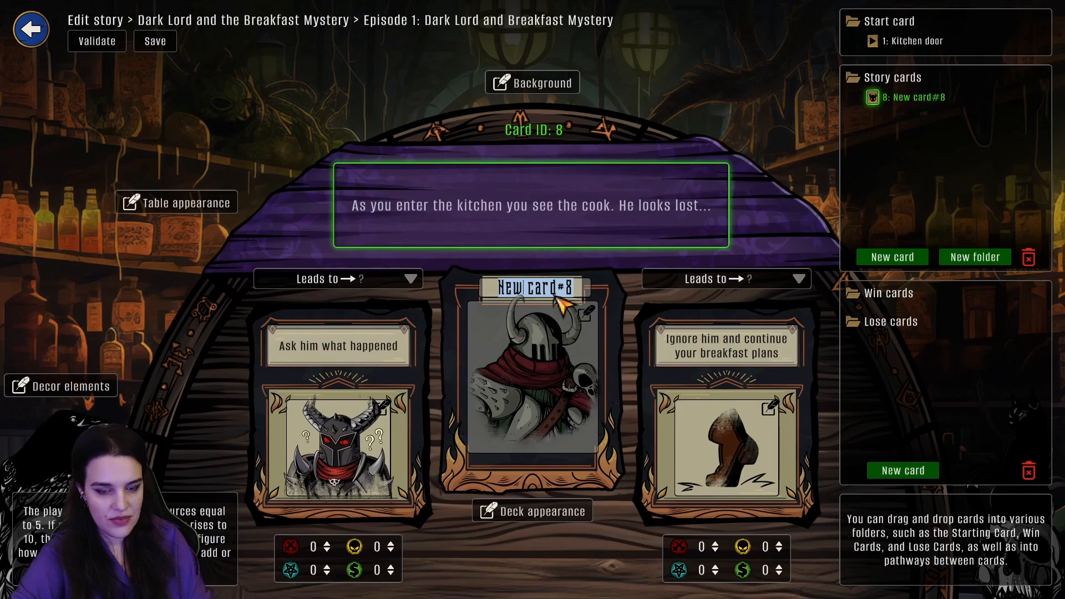
pyautogui.write('Sad')
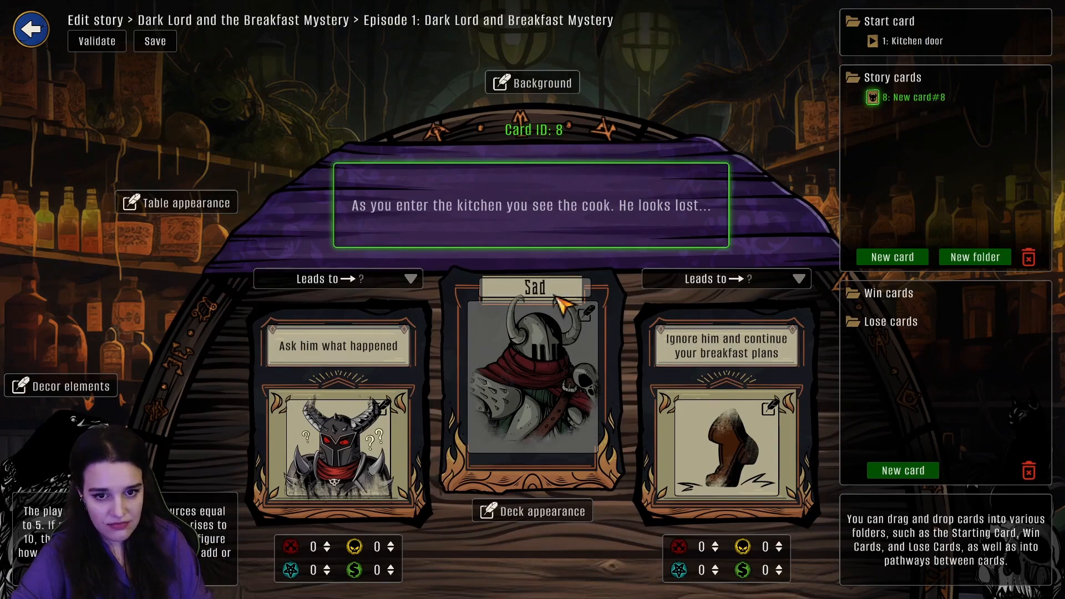
pyautogui.write(' cook')
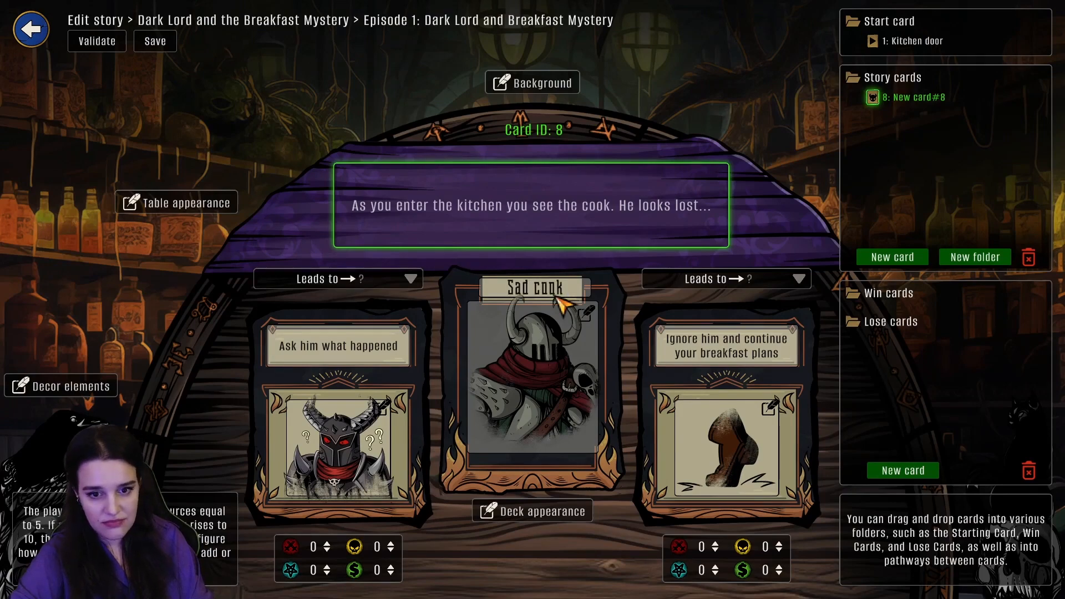
# Set the Sad cook's character portrait to the stout hooded figure in a dark cloak and belt, and save it
pyautogui.click(590, 315)
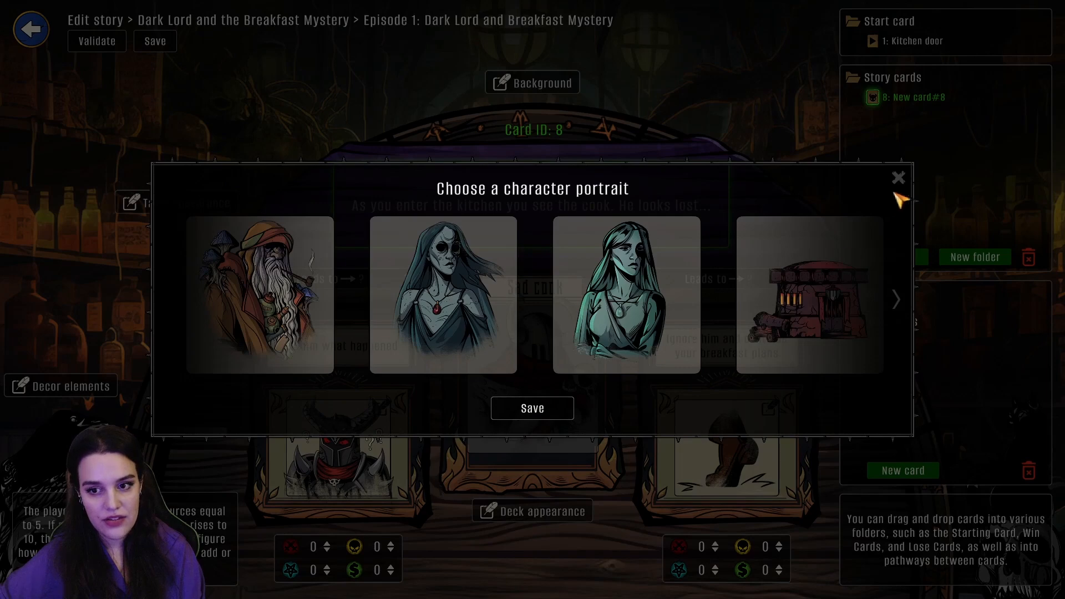
pyautogui.moveTo(696, 311); pyautogui.dragTo(176, 331)
pyautogui.moveTo(705, 310); pyautogui.dragTo(344, 440)
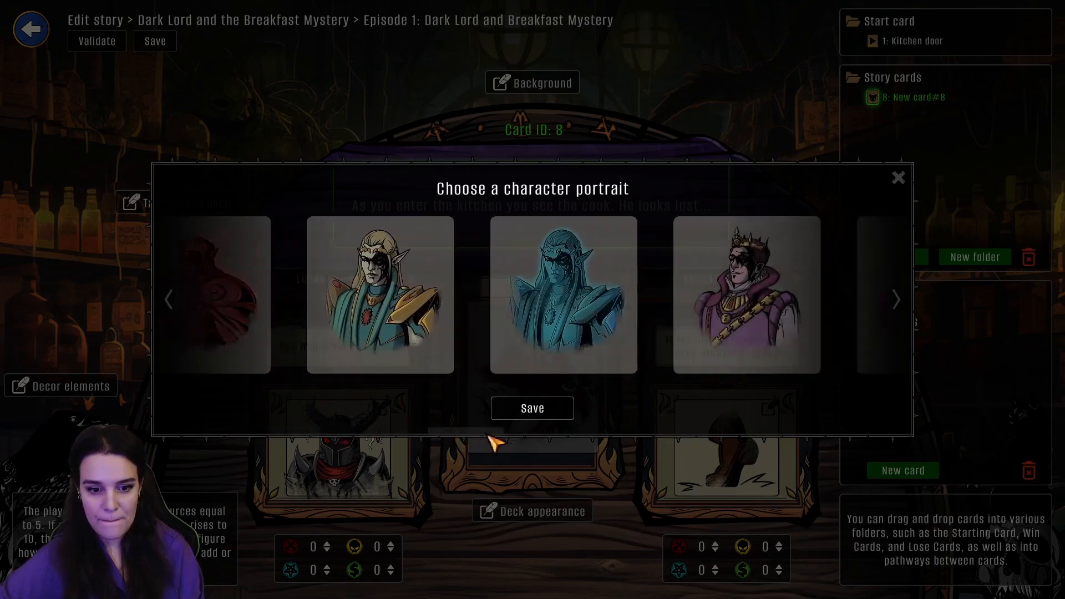
pyautogui.scroll(-6, 591, 436)
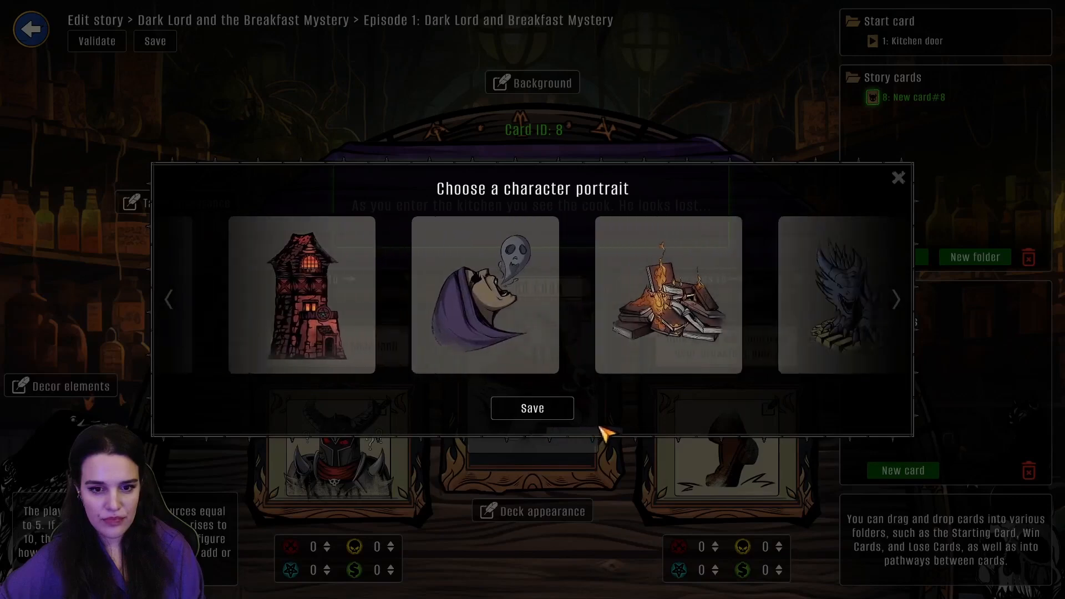
pyautogui.scroll(-6, 701, 434)
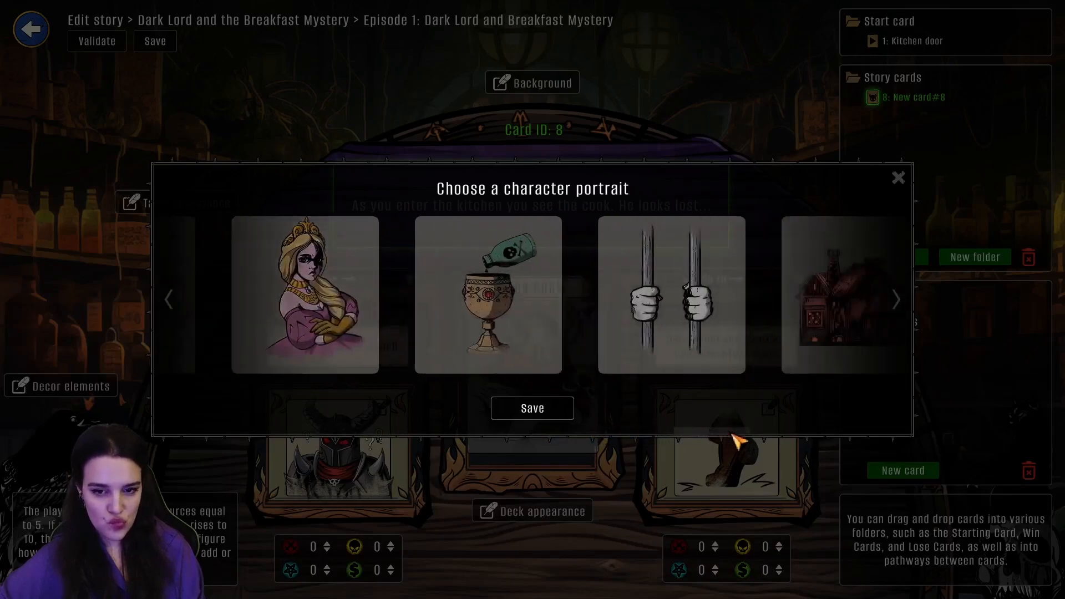
pyautogui.scroll(-7, 797, 442)
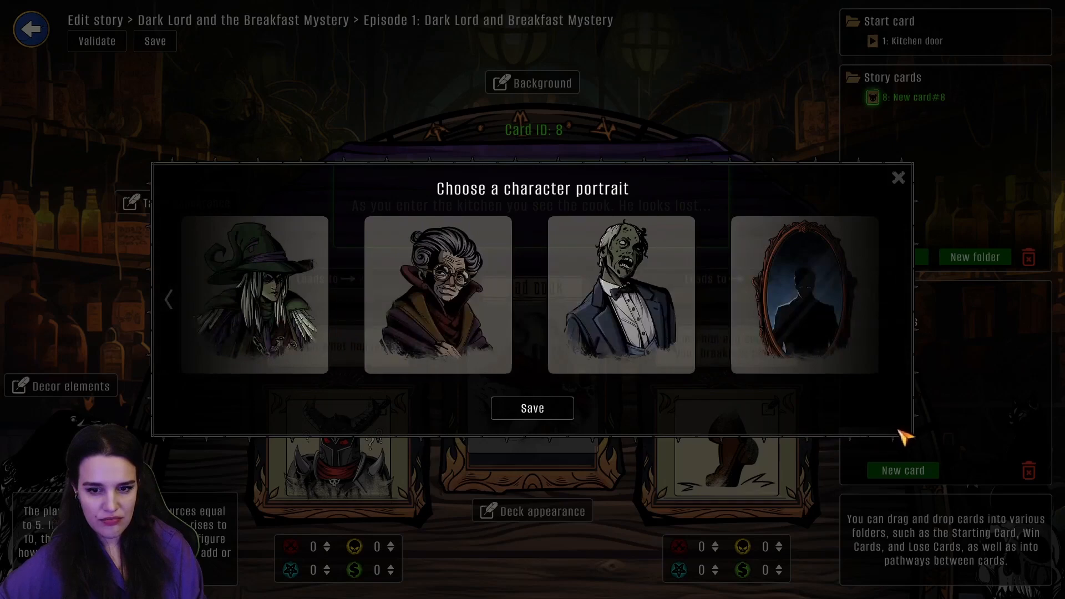
pyautogui.scroll(6, 901, 436)
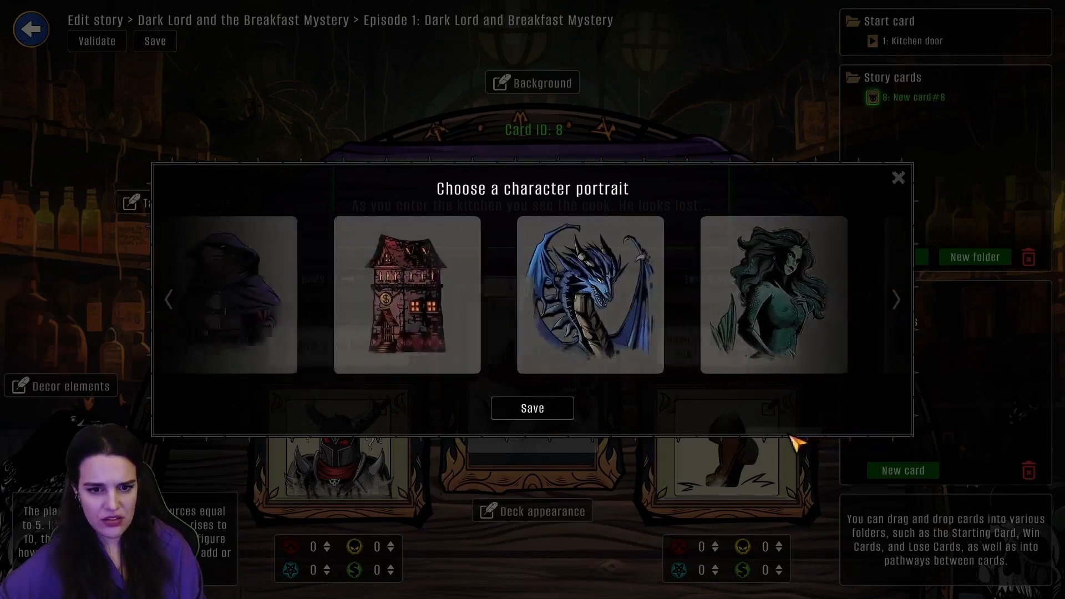
pyautogui.scroll(4, 797, 442)
pyautogui.scroll(-2, 782, 441)
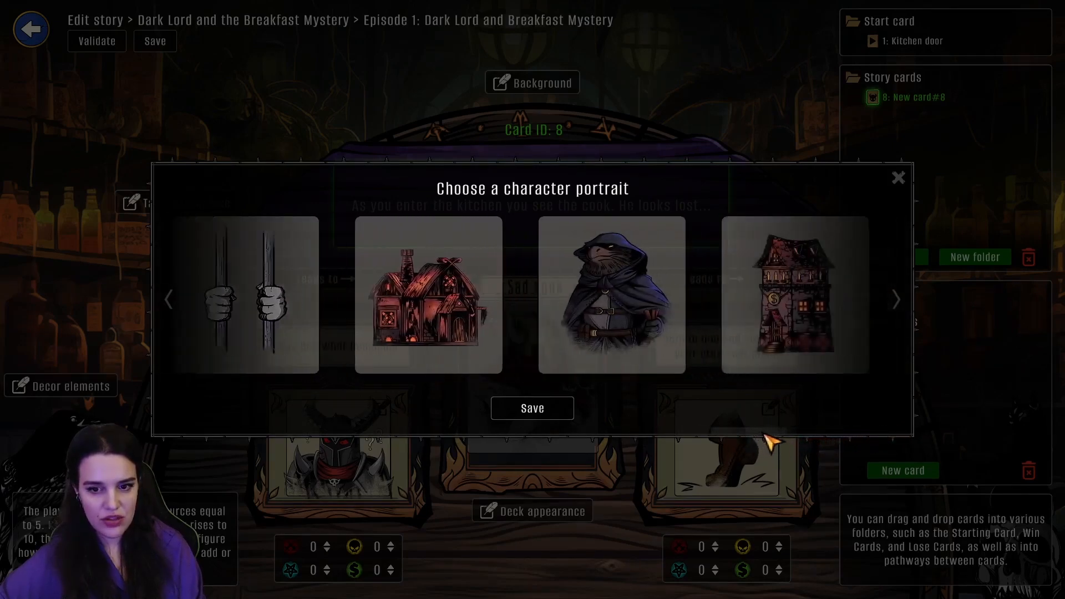
pyautogui.scroll(-1, 776, 438)
pyautogui.click(563, 333)
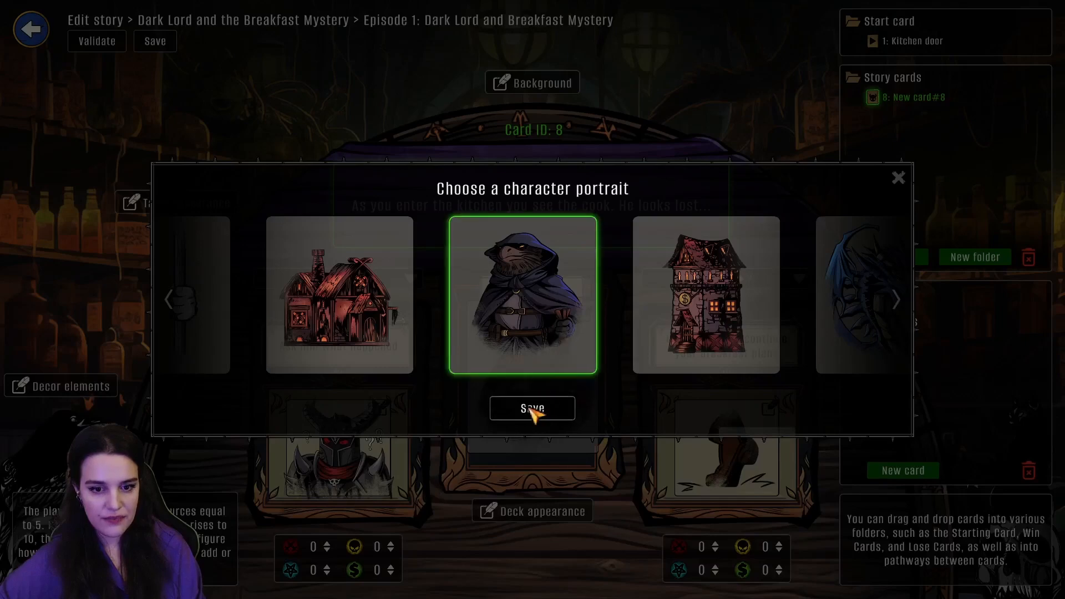
pyautogui.click(533, 409)
pyautogui.click(574, 288)
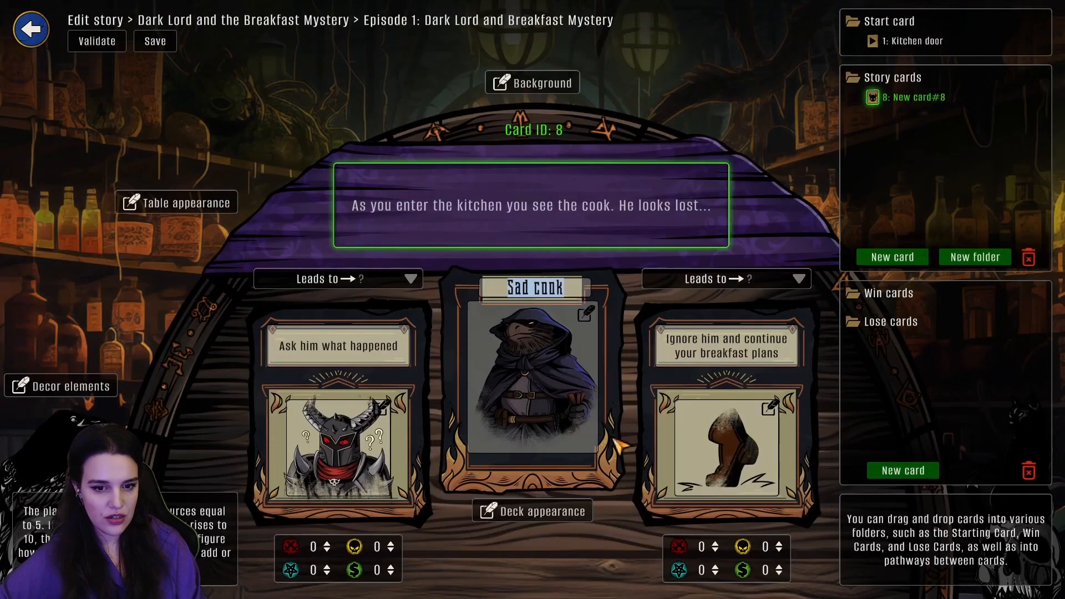
pyautogui.click(631, 363)
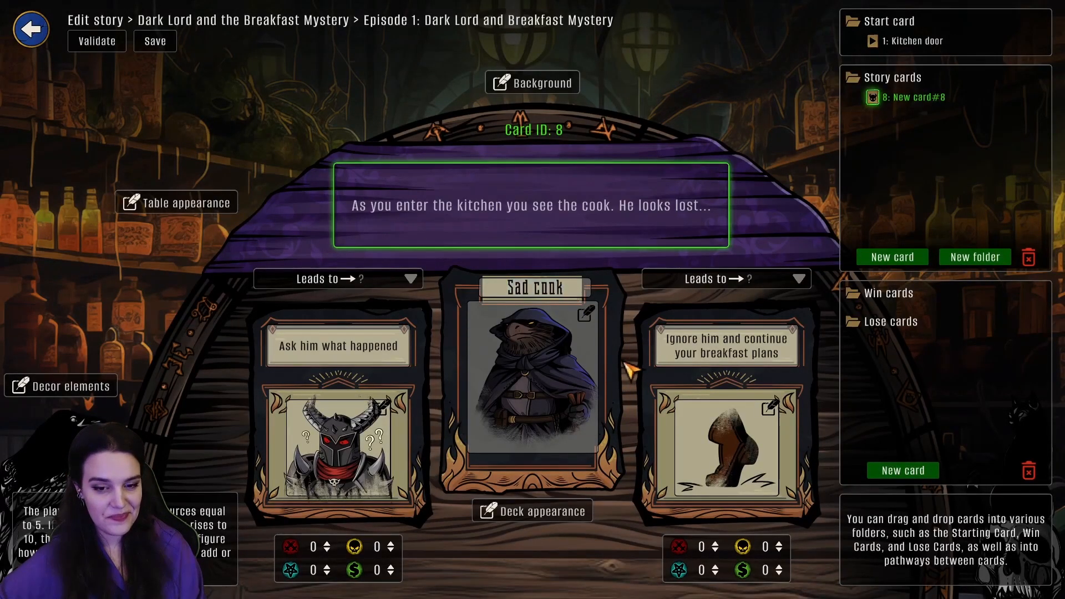
# Add two more blank story cards to the episode and return to the Sad cook card
pyautogui.click(411, 281)
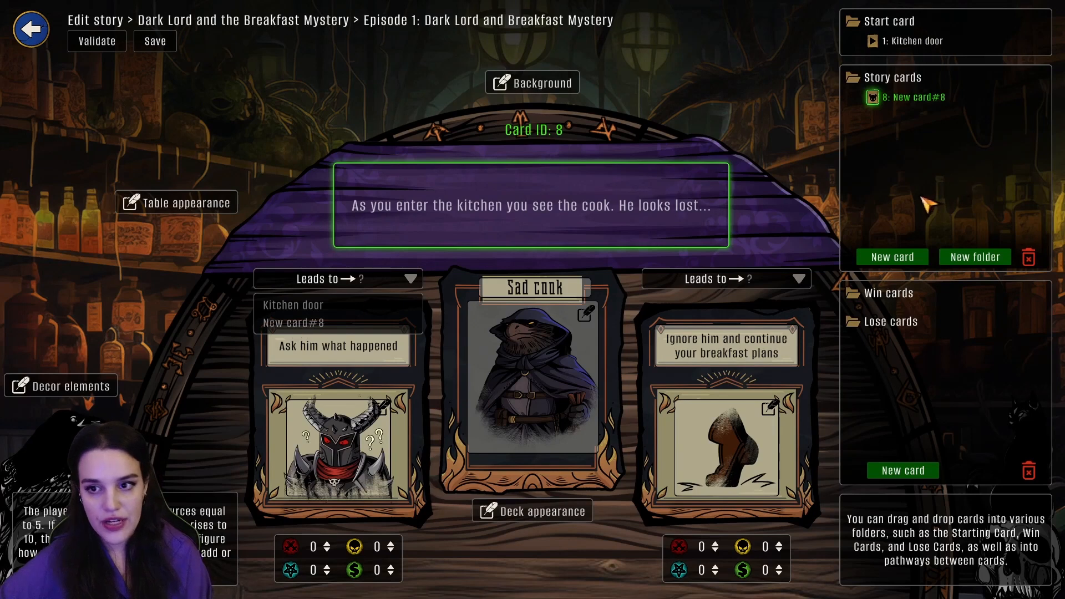
pyautogui.click(893, 285)
pyautogui.click(893, 257)
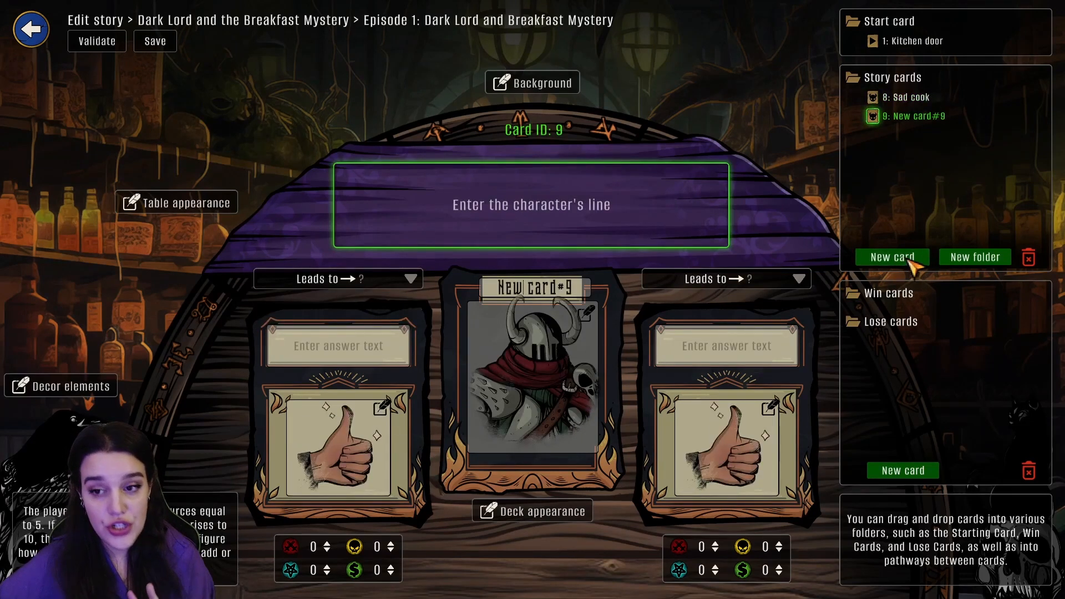
pyautogui.click(898, 258)
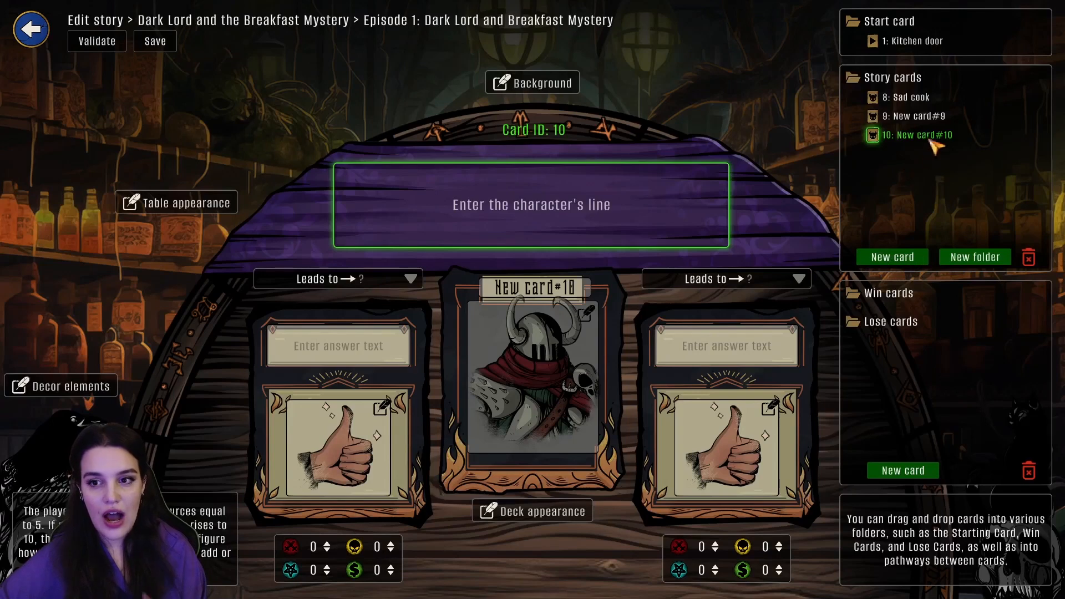
pyautogui.click(934, 105)
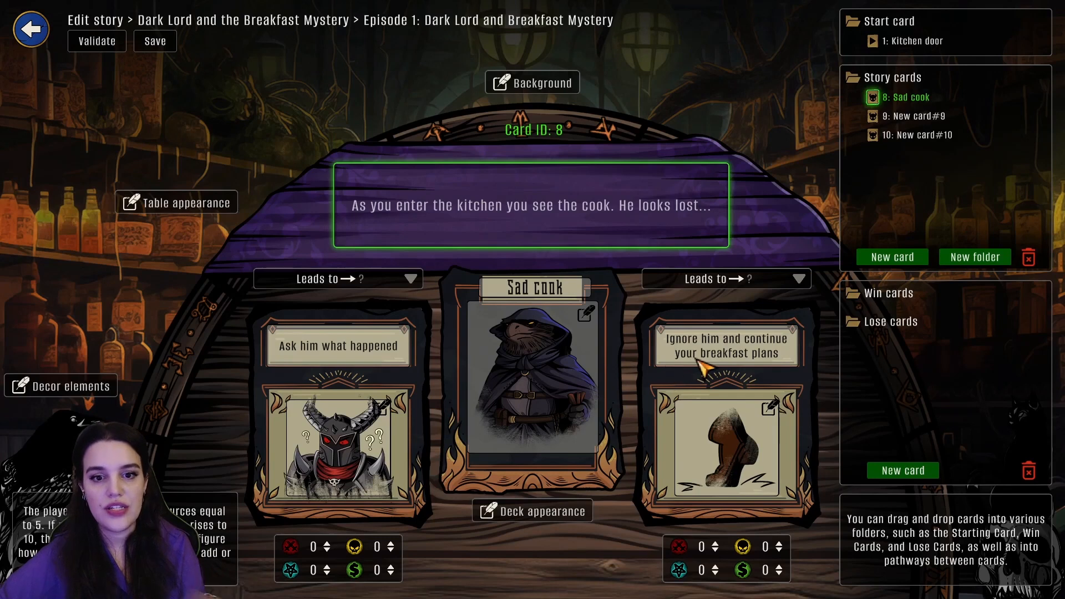
# Enter "My lord! Someone broke into the kitchen last night and stole all the food!" as the character's line of card 9
pyautogui.click(910, 117)
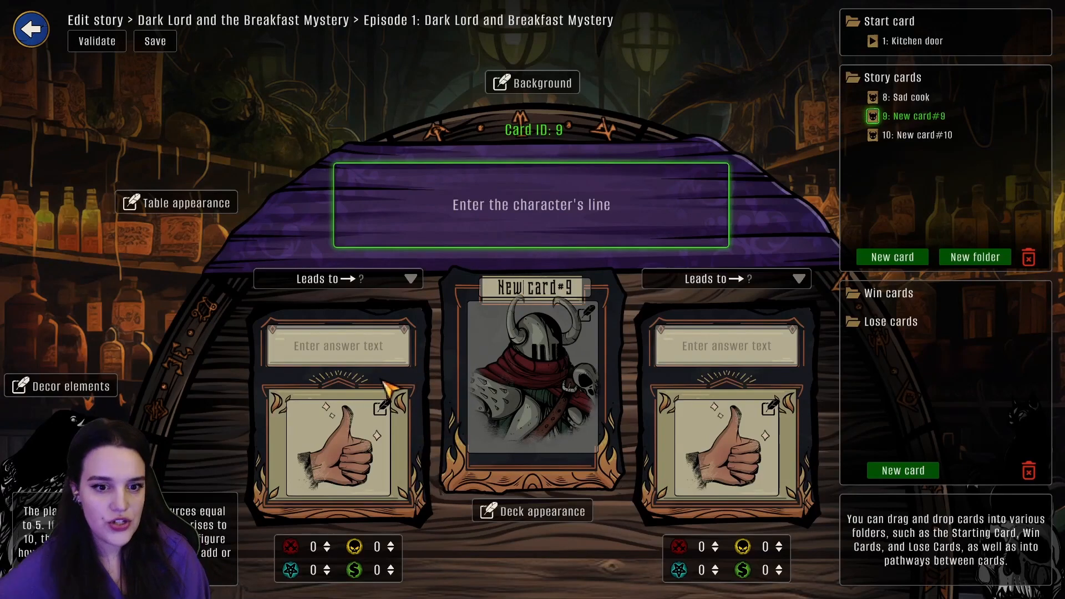
pyautogui.click(347, 357)
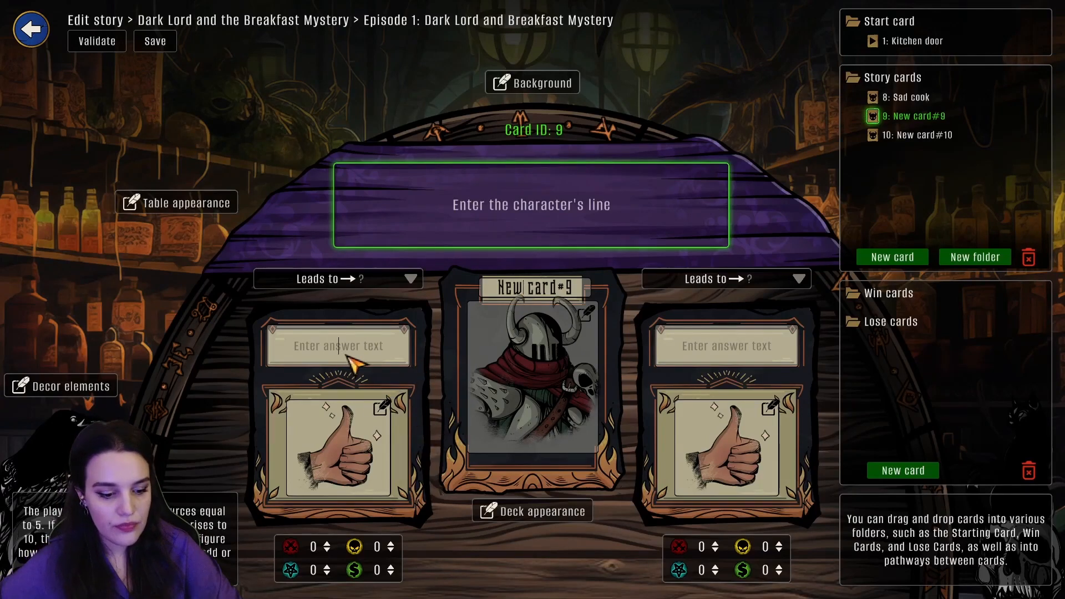
pyautogui.click(598, 212)
pyautogui.write('My lord!')
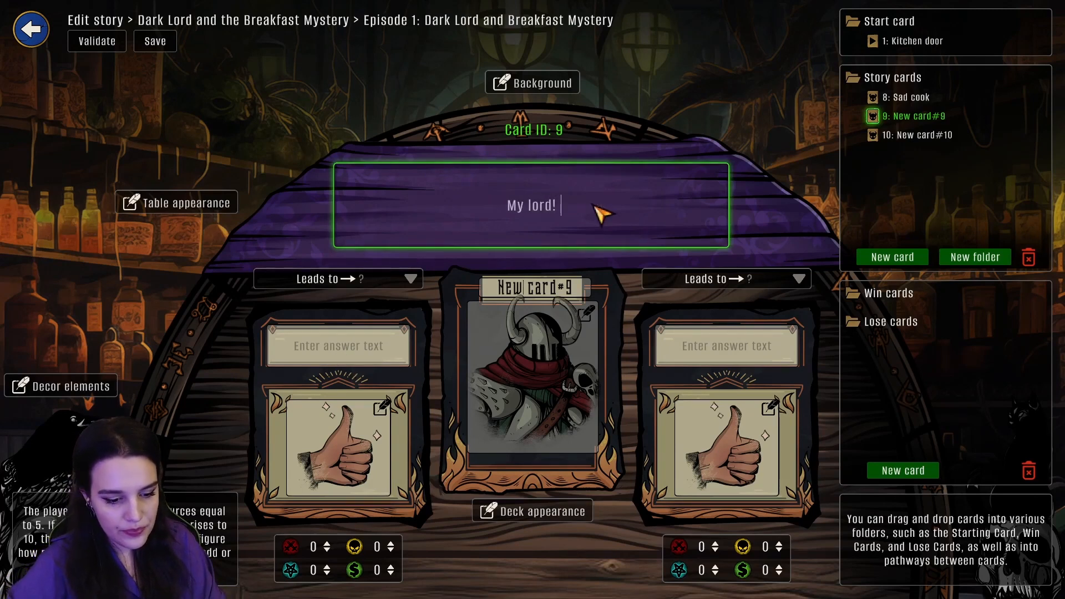
pyautogui.write(' Someone')
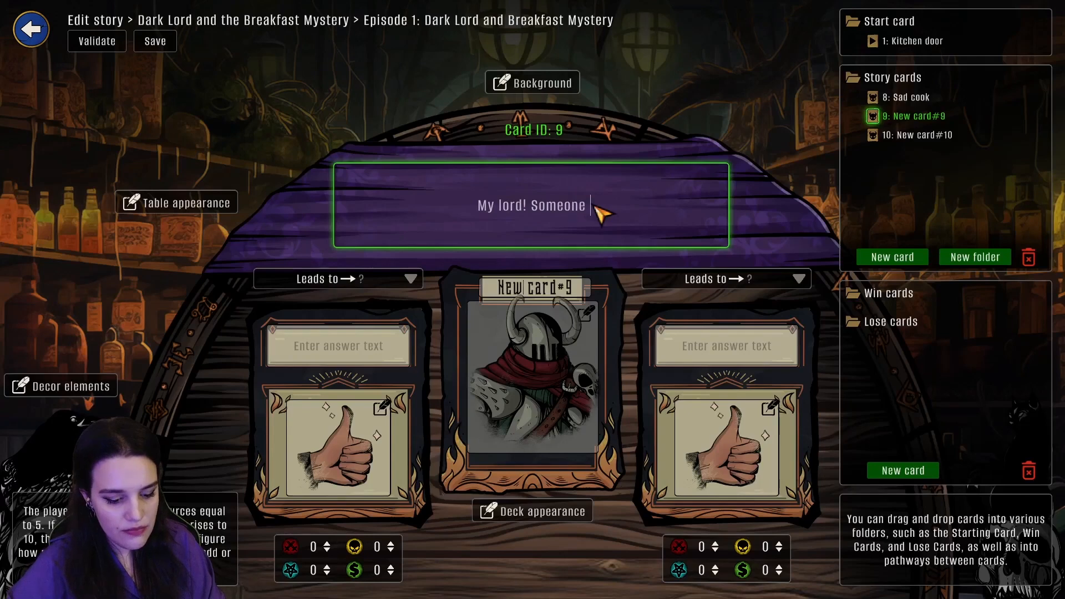
pyautogui.write(' broke into')
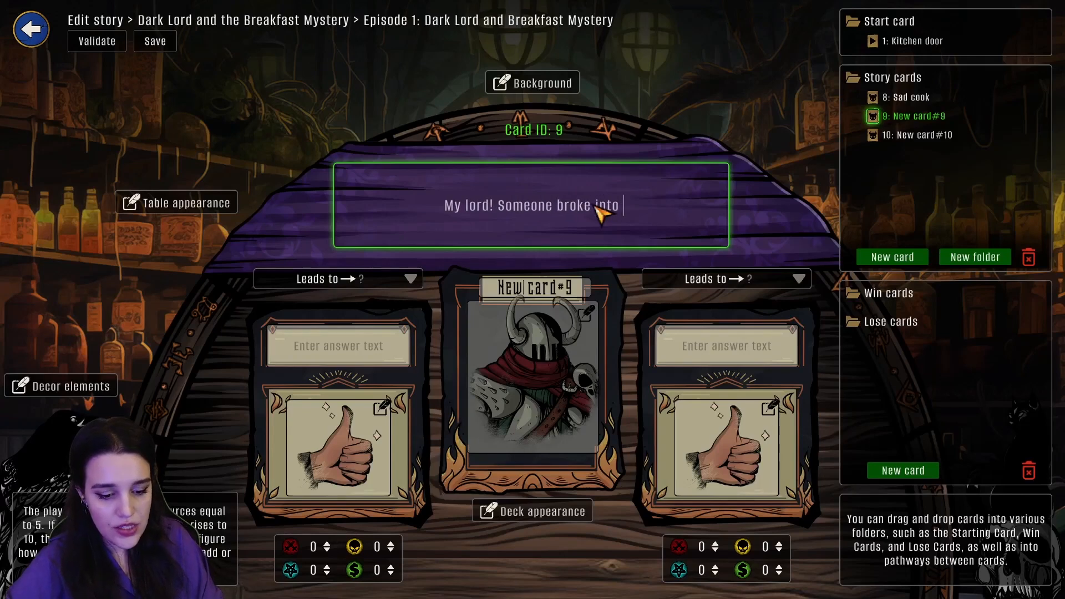
pyautogui.write(' the kitchen')
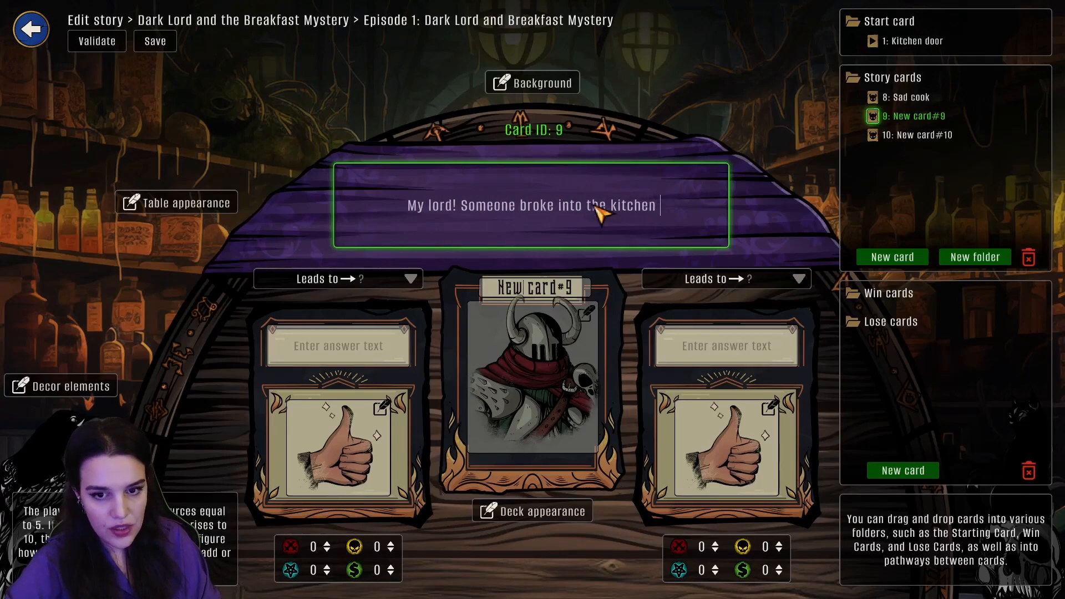
pyautogui.write(' last night sna')
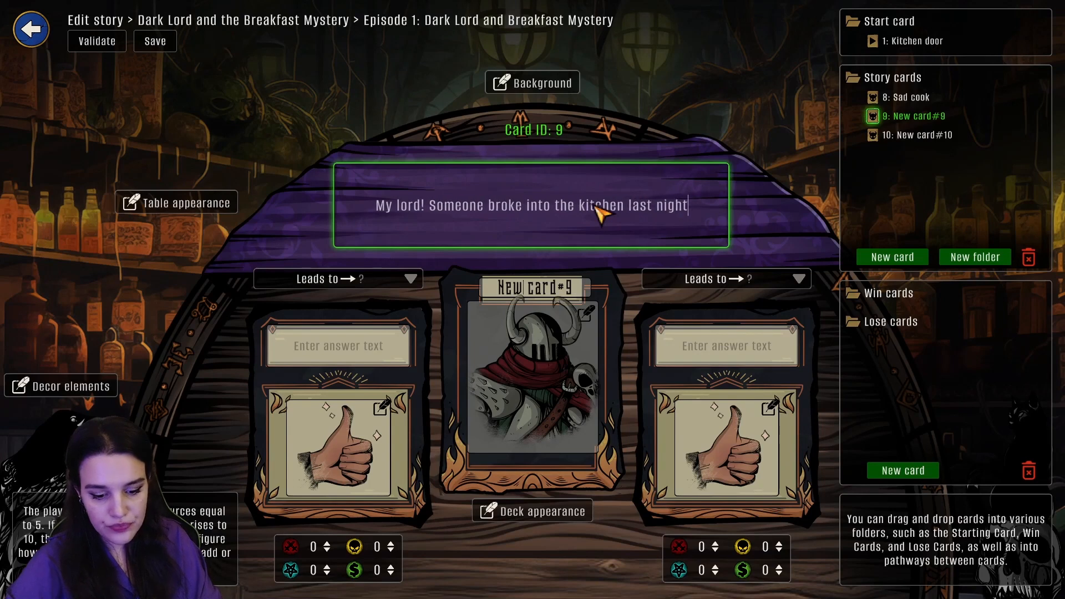
pyautogui.press('BackSpace')
pyautogui.press('BackSpace')
pyautogui.press('BackSpace')
pyautogui.write('and sto')
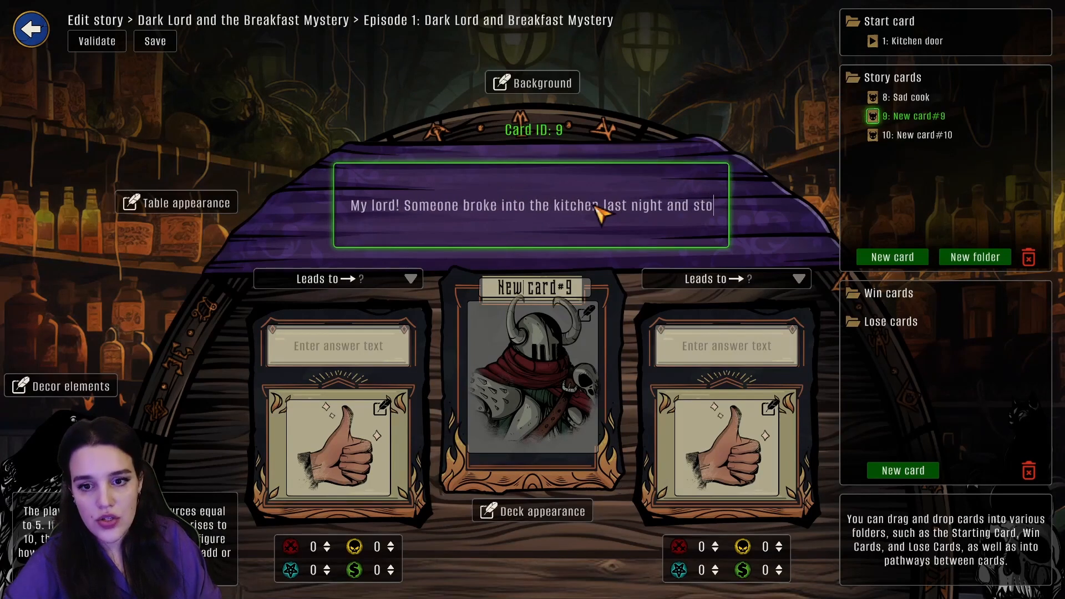
pyautogui.write('le all the')
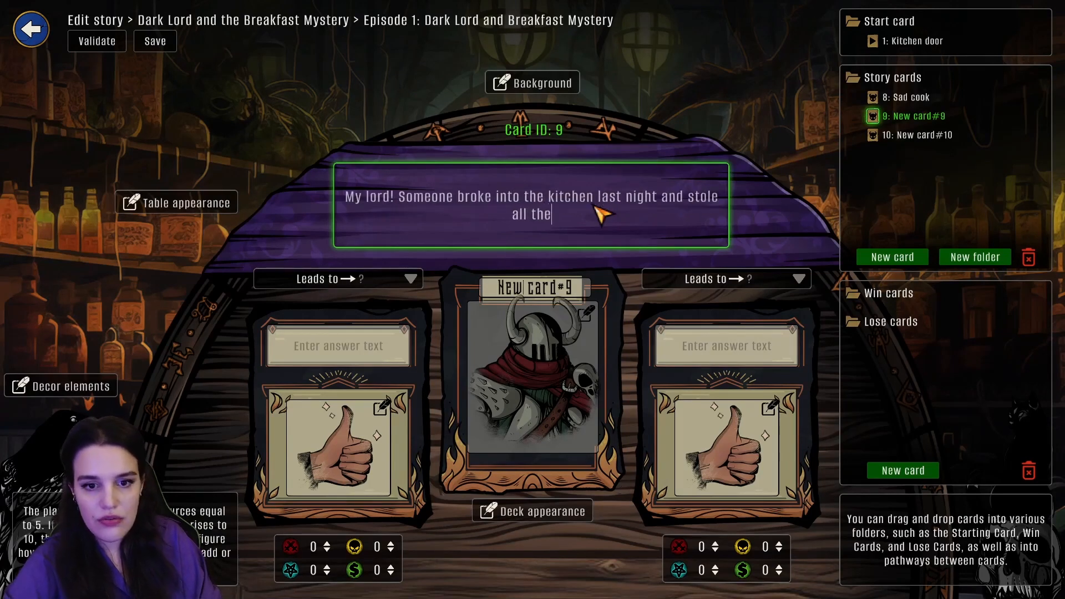
pyautogui.write(' food!')
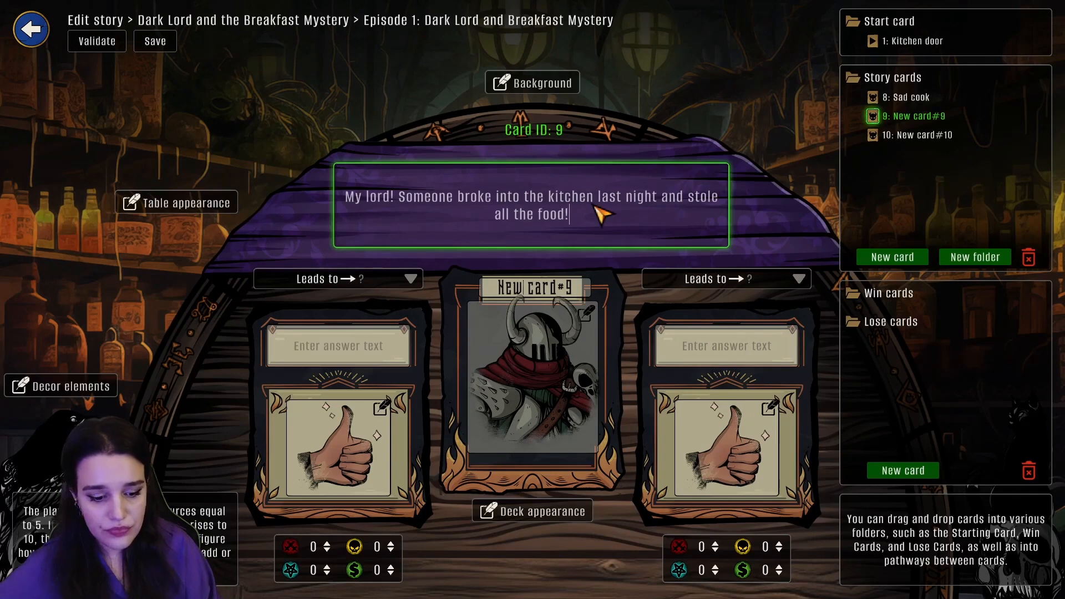
# Enter "Initieate a search for the burglar" as the first answer of card 9
pyautogui.click(367, 346)
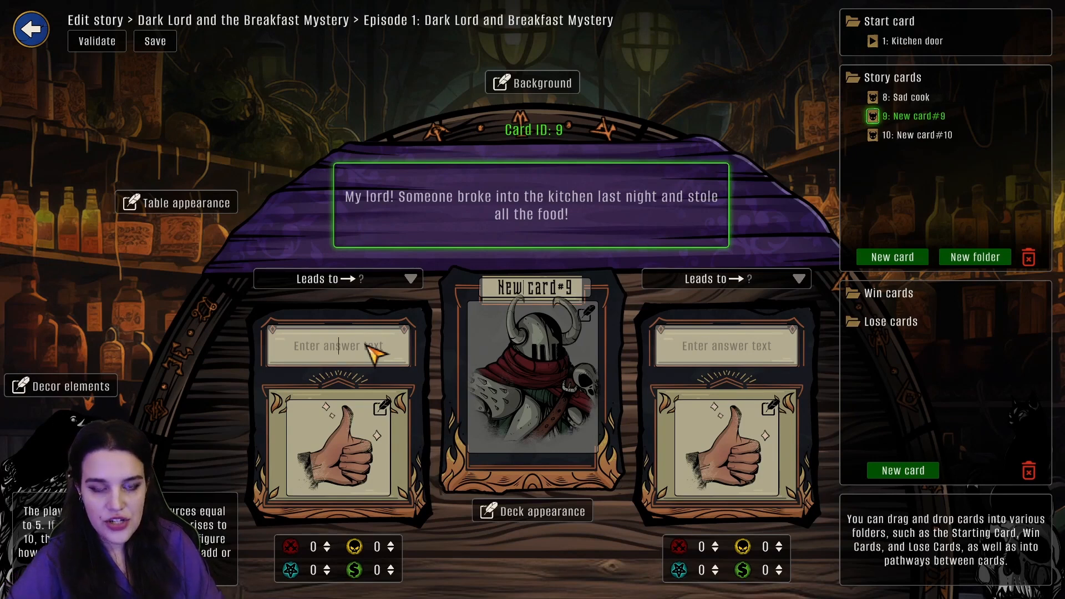
pyautogui.click(375, 354)
pyautogui.write('Init')
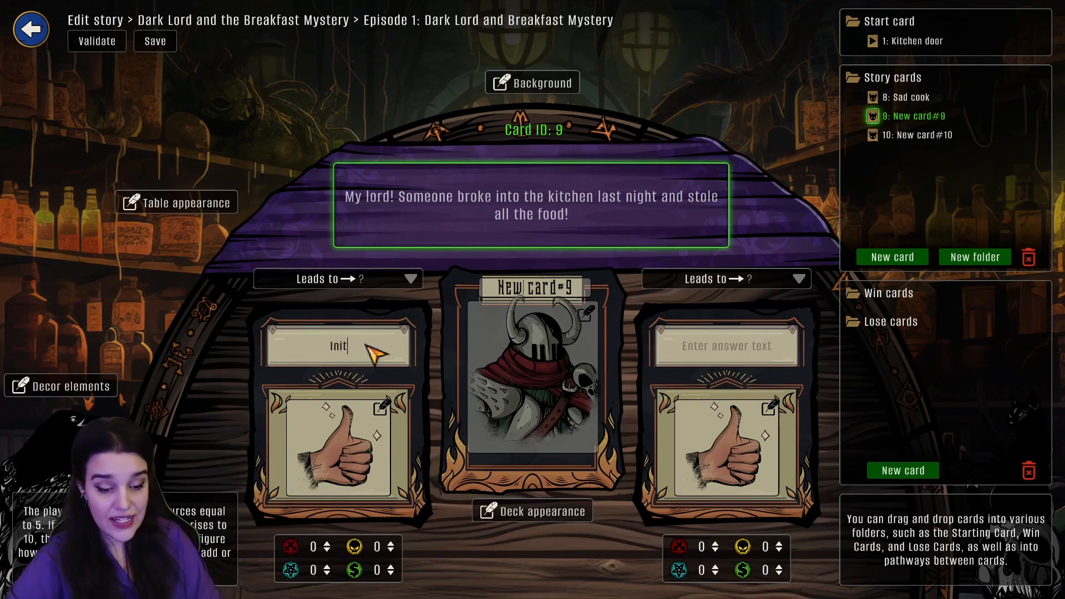
pyautogui.write('i')
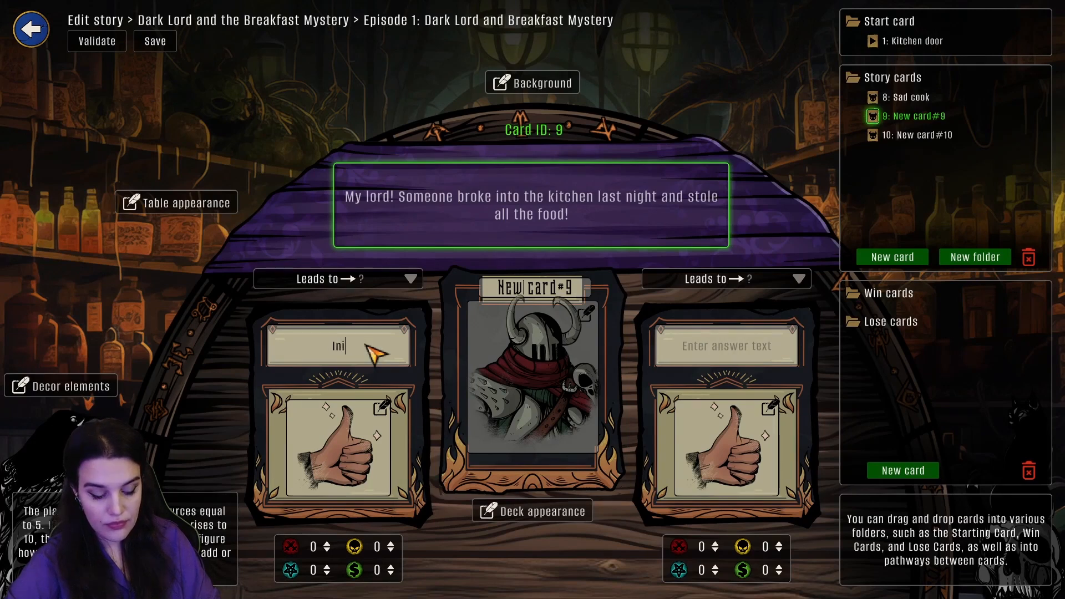
pyautogui.write('alte a se')
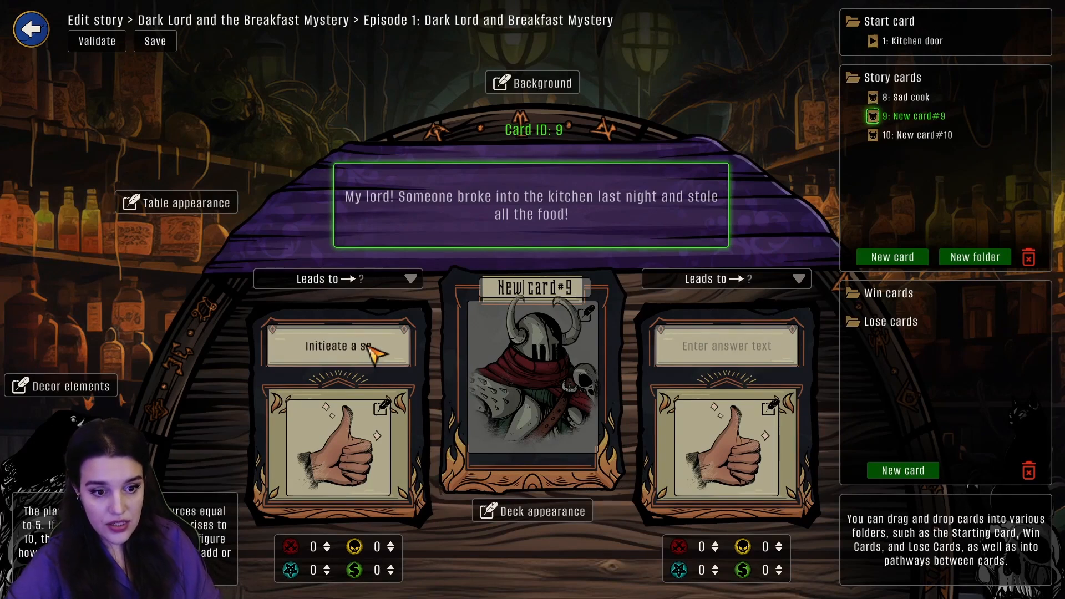
pyautogui.write('erch for the burglar')
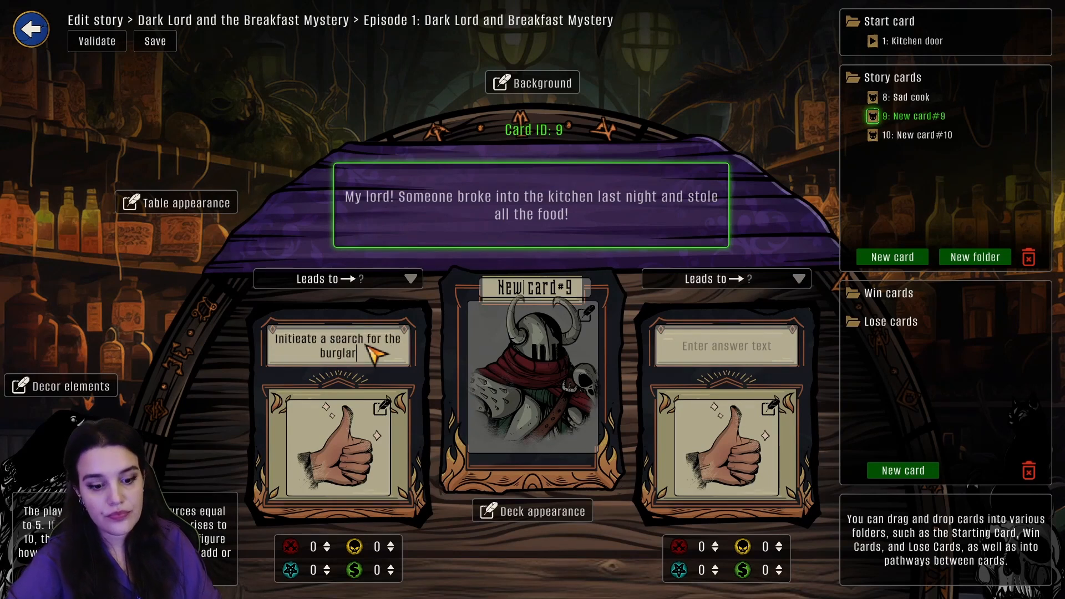
# Enter "Ignore him, you have more imporant matters to attend to." as the second answer of card 9
pyautogui.click(713, 349)
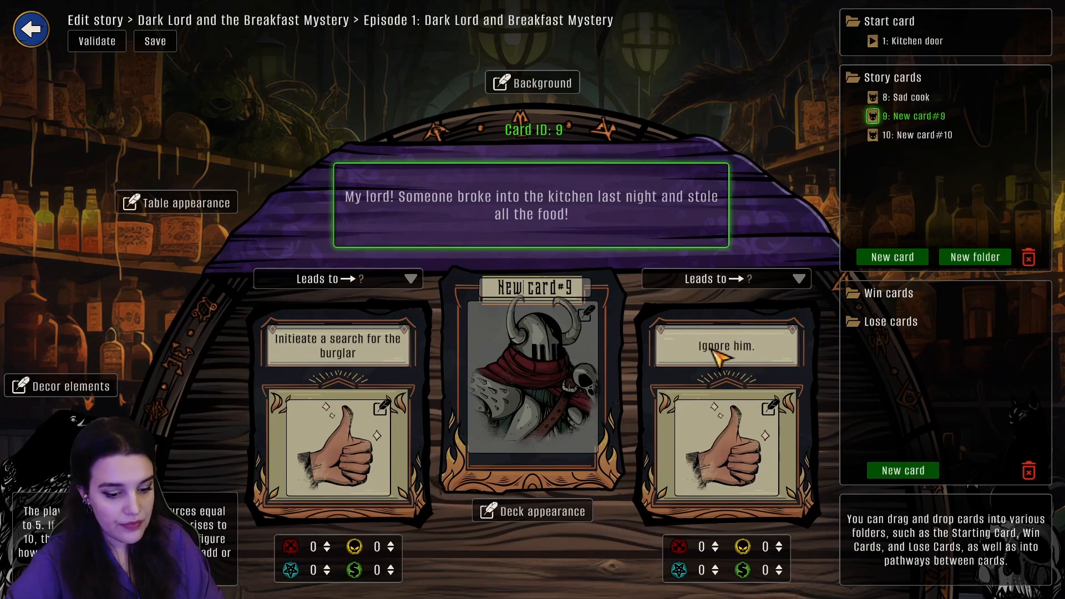
pyautogui.press('BackSpace')
pyautogui.write(', you')
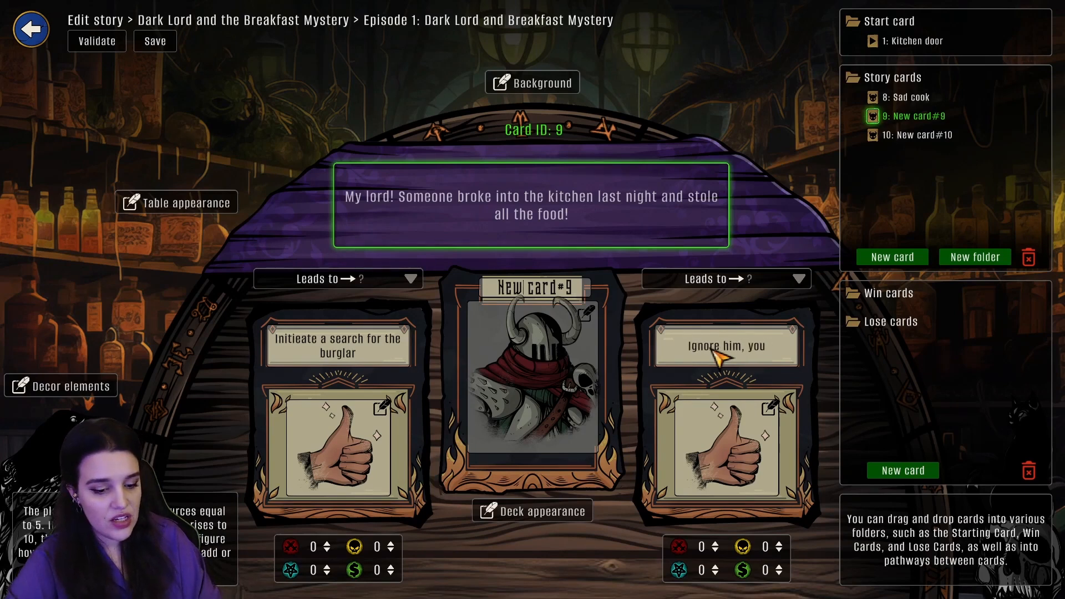
pyautogui.write(' have more im')
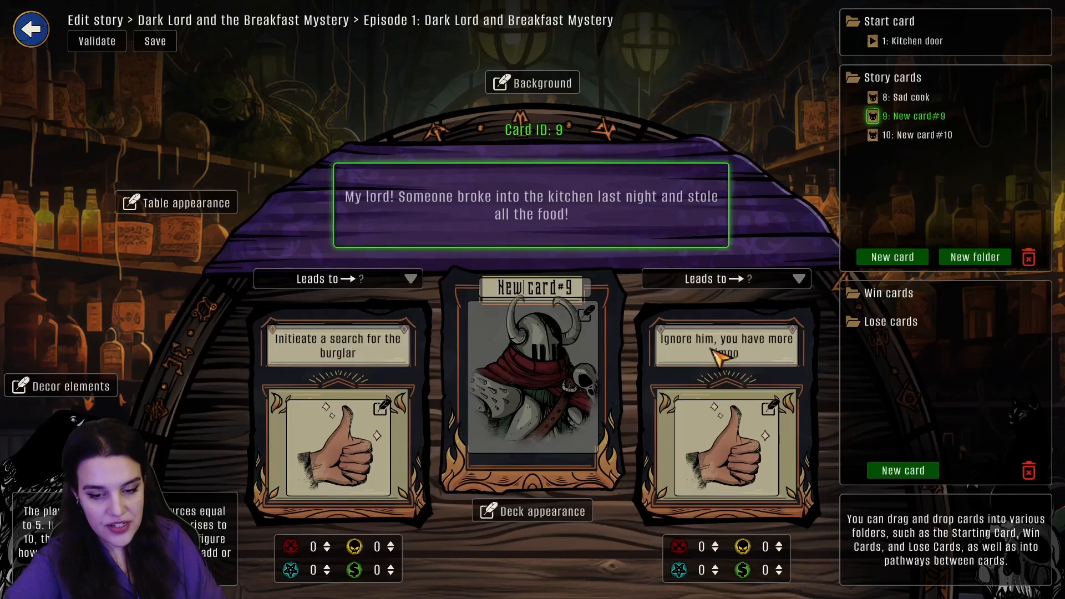
pyautogui.write('porant ma')
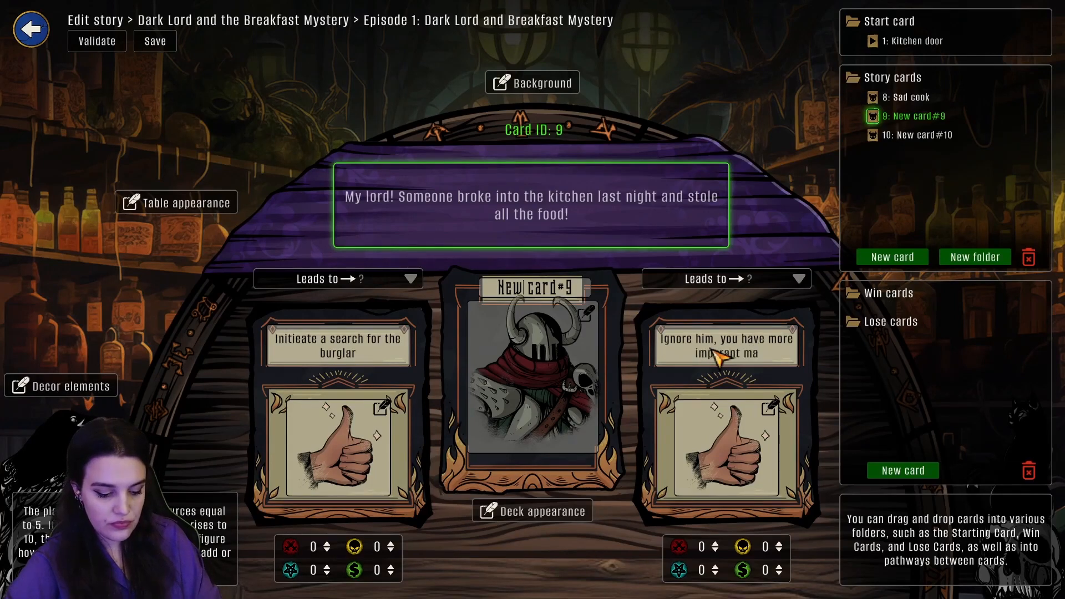
pyautogui.write('tters to attend')
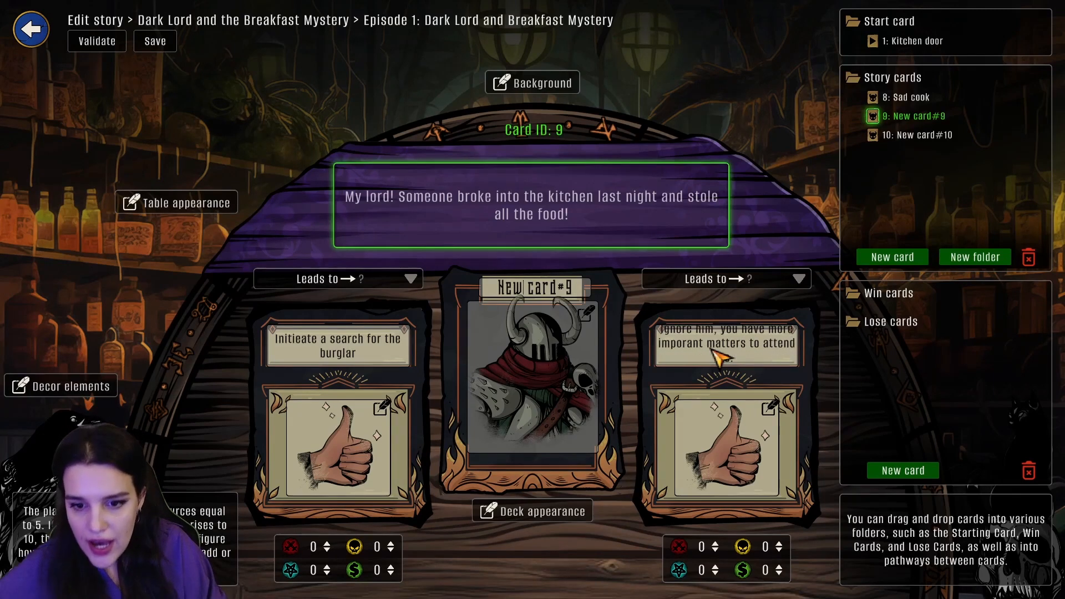
pyautogui.write(' to.')
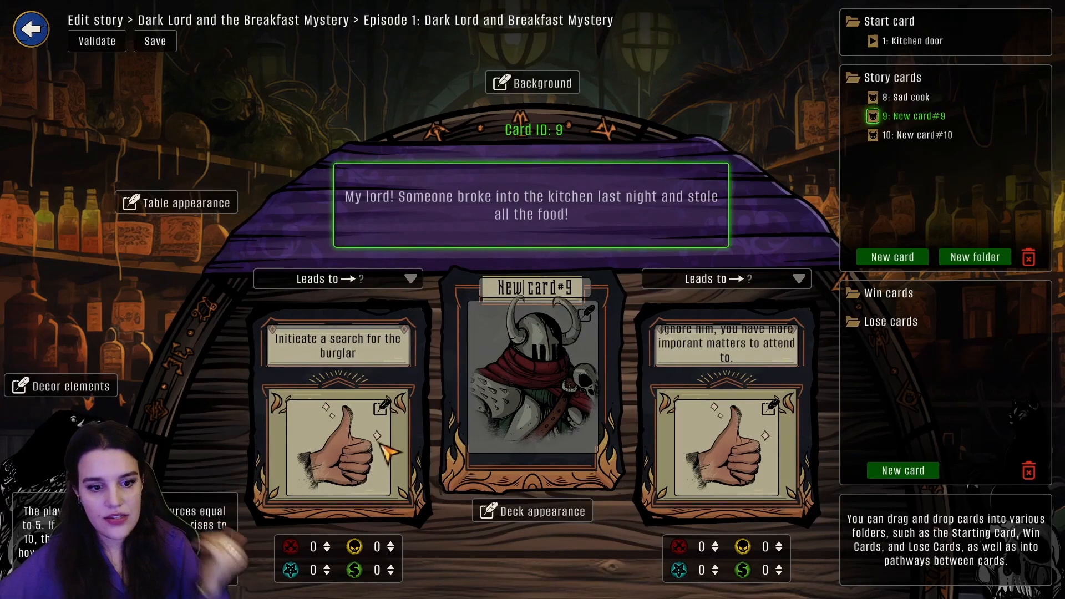
# Set the illustration of the burglar search answer to the magnifying glass and save it
pyautogui.click(388, 411)
pyautogui.scroll(-5, 732, 333)
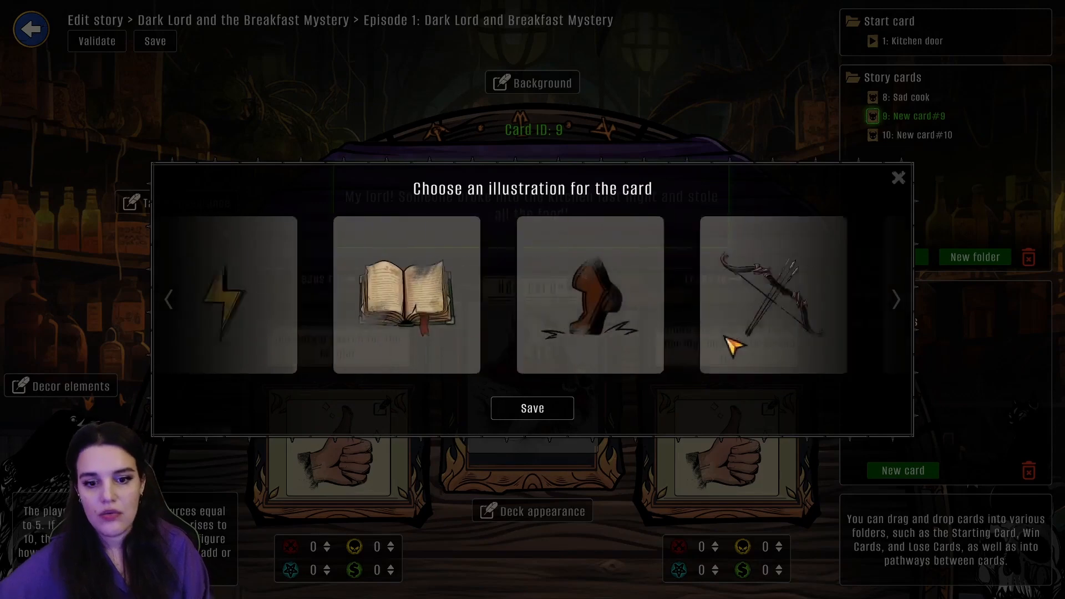
pyautogui.scroll(-5, 542, 340)
pyautogui.click(716, 348)
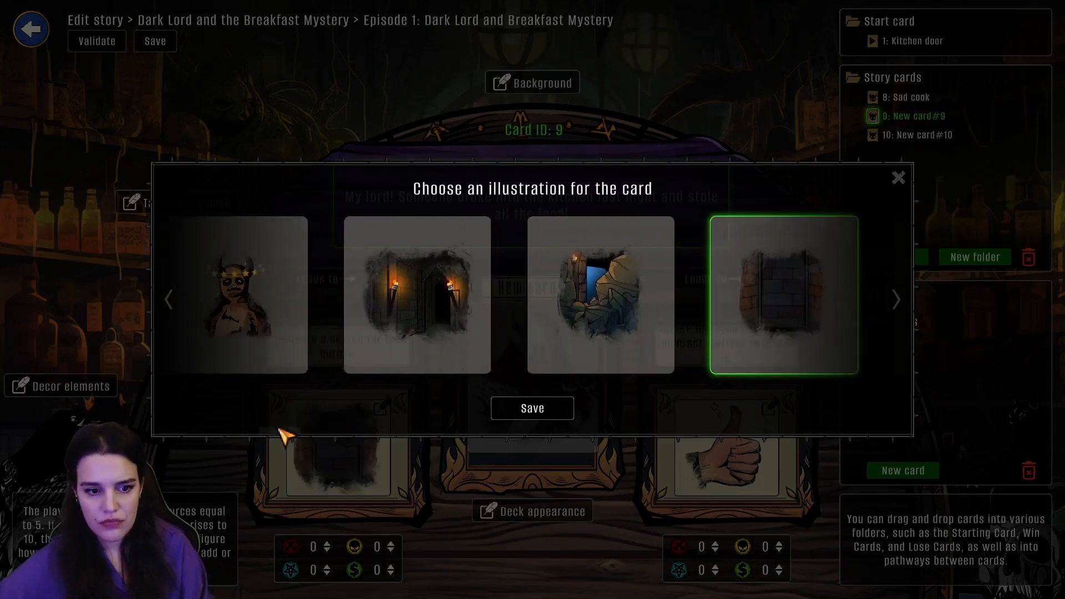
pyautogui.scroll(-10, 293, 440)
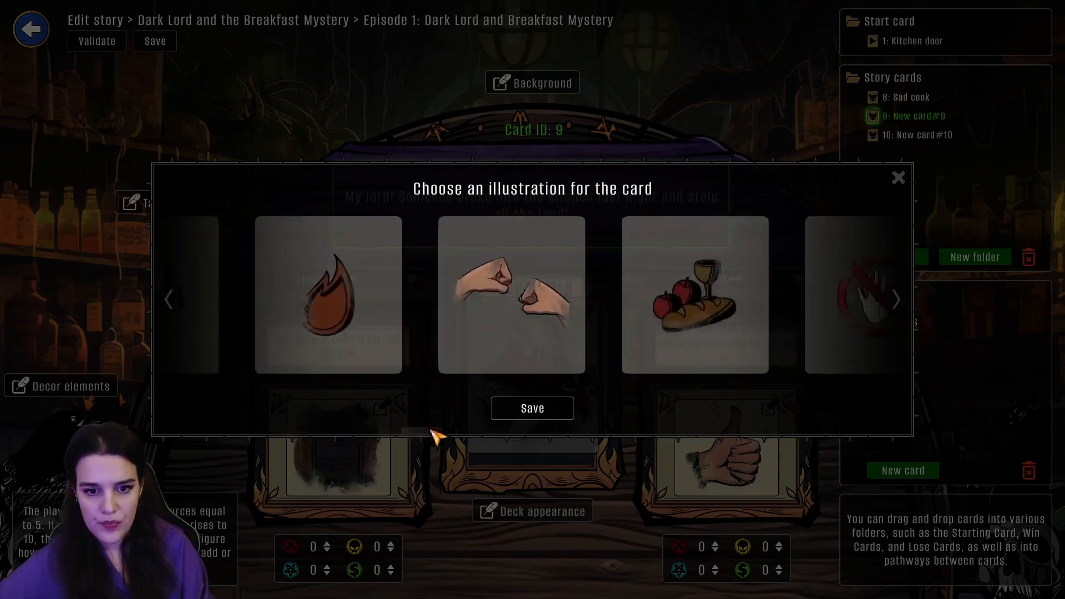
pyautogui.scroll(-10, 673, 435)
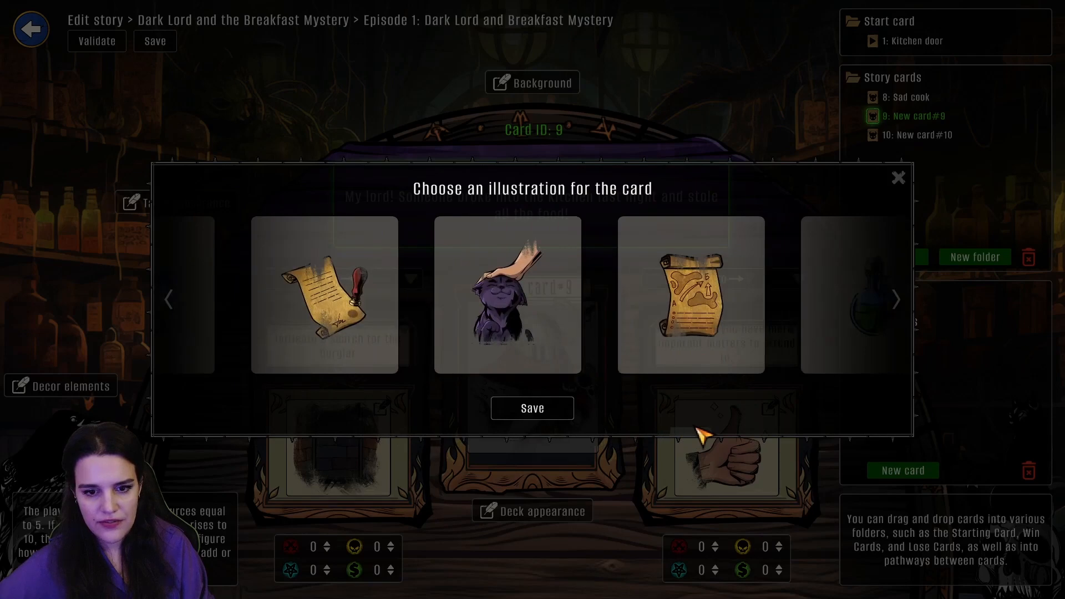
pyautogui.scroll(-8, 771, 440)
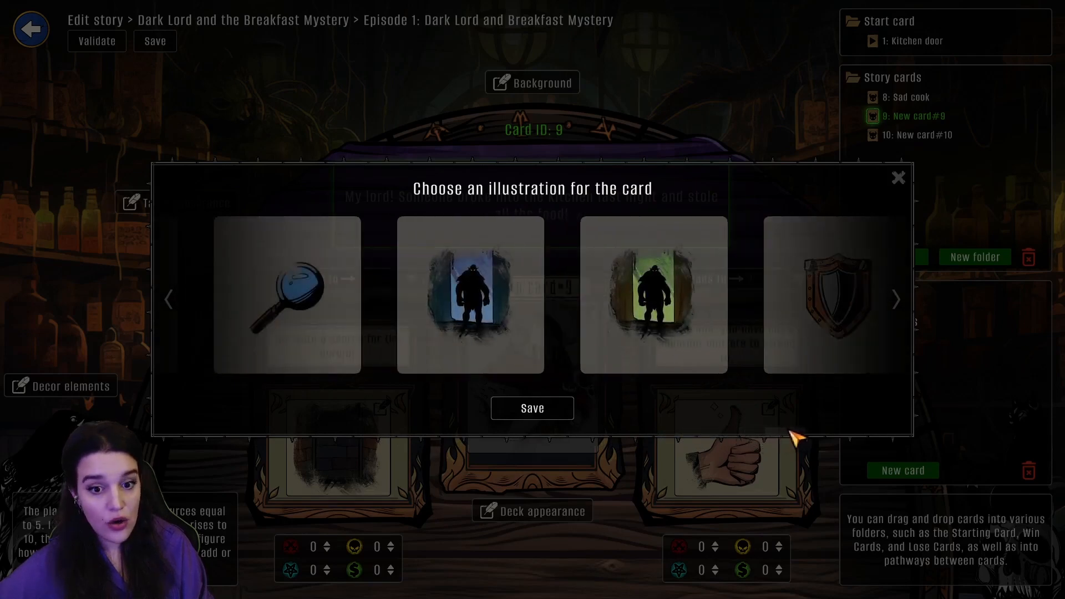
pyautogui.click(398, 341)
pyautogui.click(525, 408)
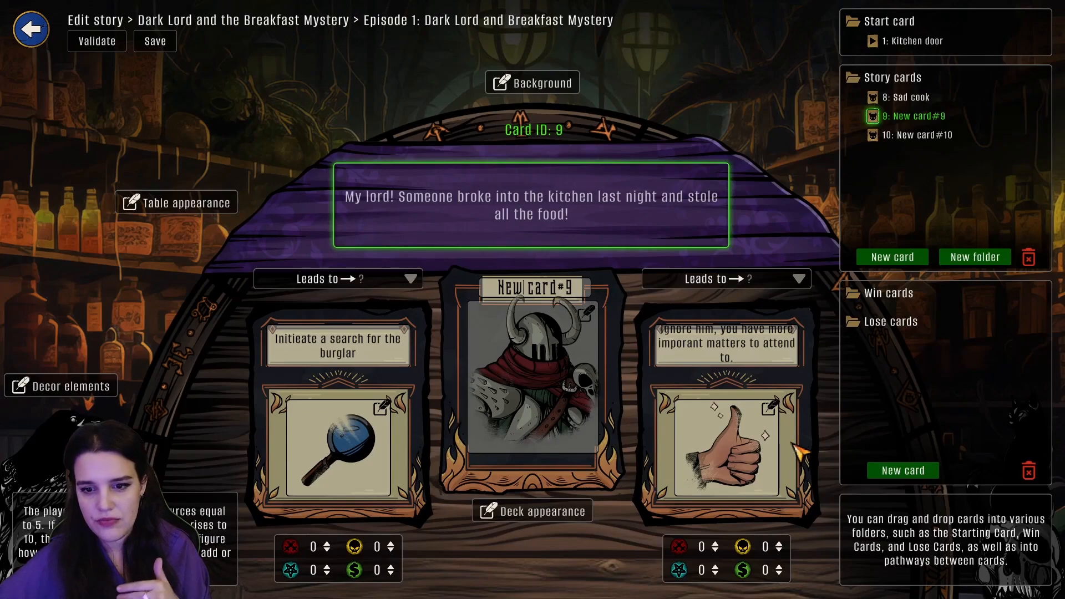
# Set the illustration of the "Ignore him" answer on card 9 to the crossed-out hand and save it
pyautogui.click(770, 409)
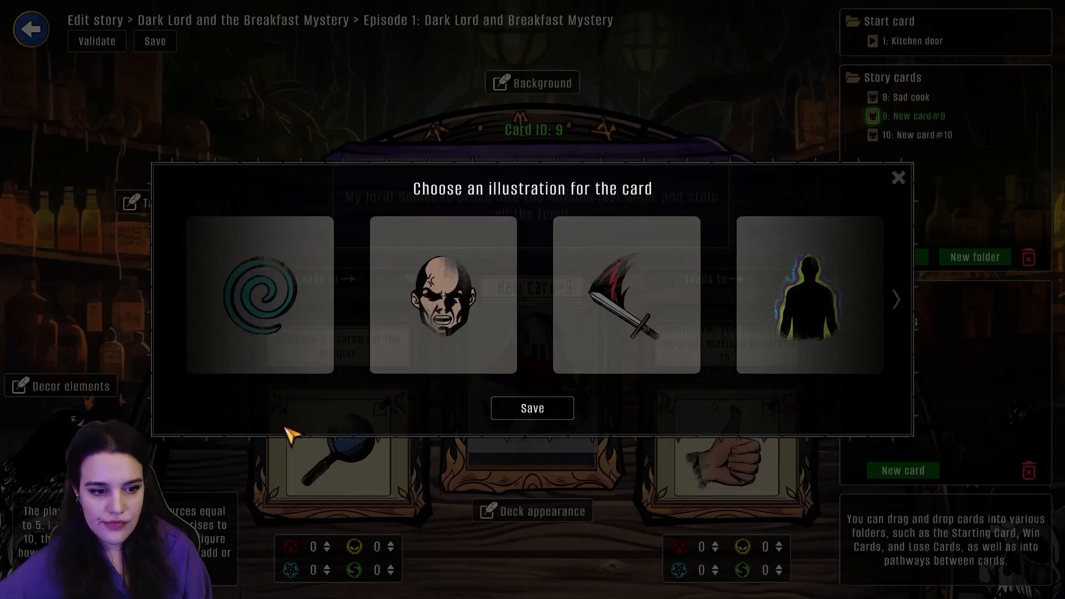
pyautogui.click(890, 309)
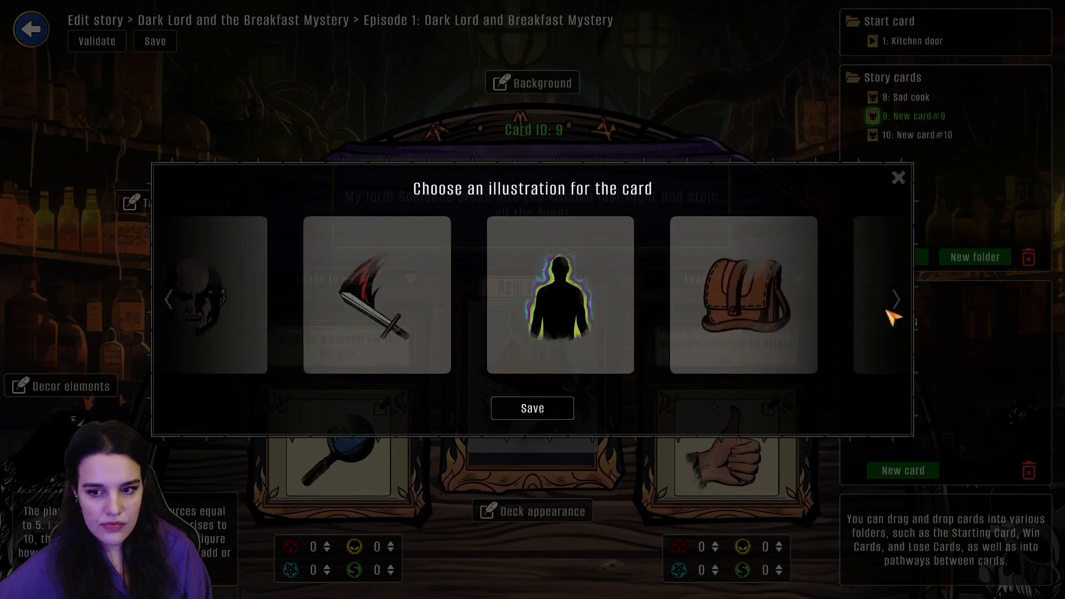
pyautogui.scroll(-15, 860, 322)
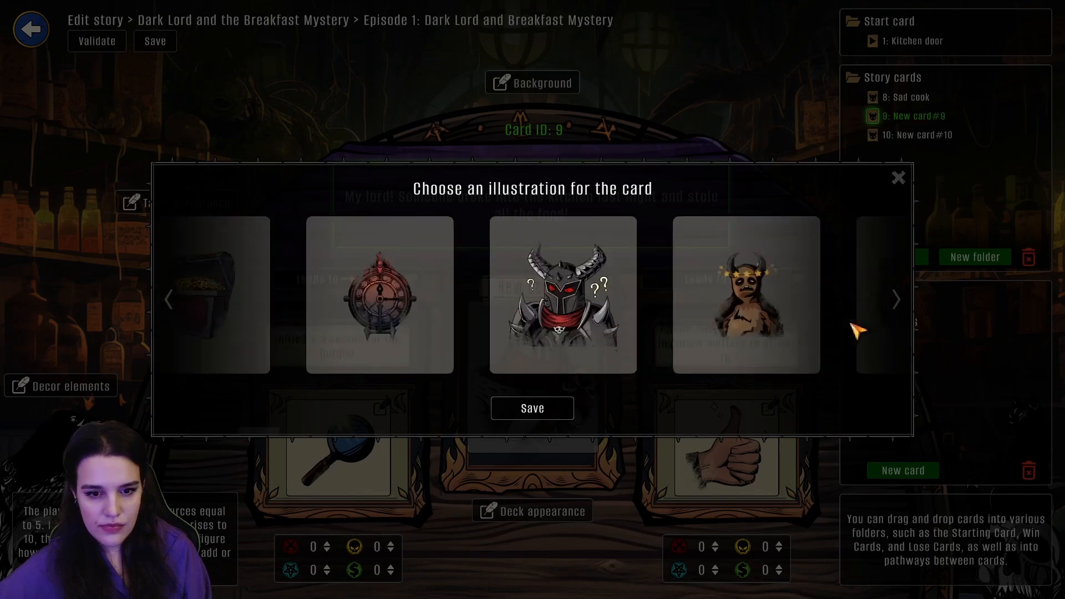
pyautogui.scroll(-2, 857, 334)
pyautogui.scroll(-5, 388, 435)
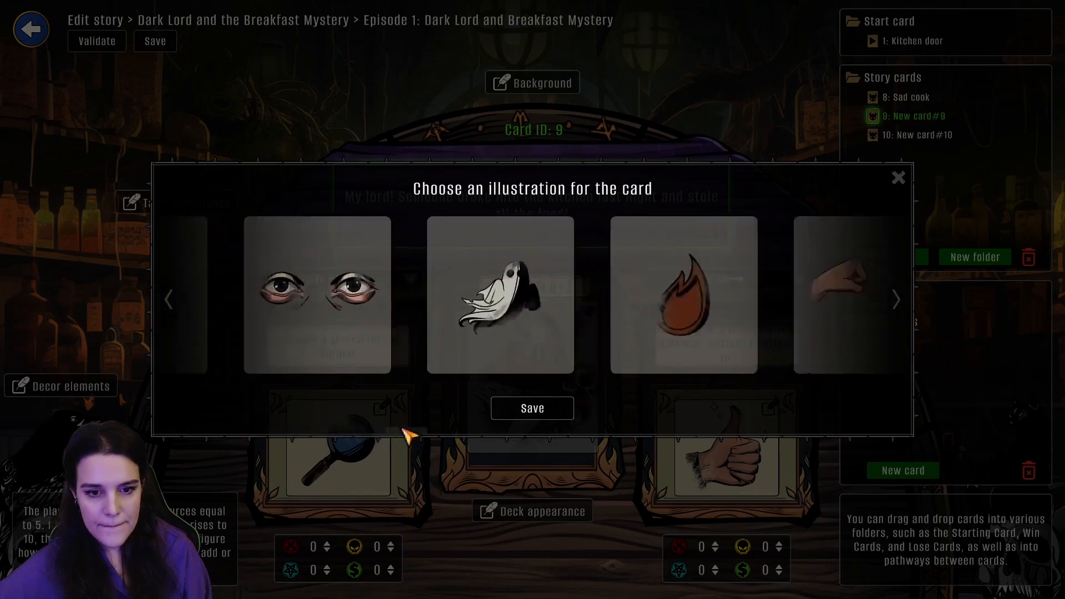
pyautogui.scroll(-5, 428, 438)
pyautogui.scroll(2, 447, 440)
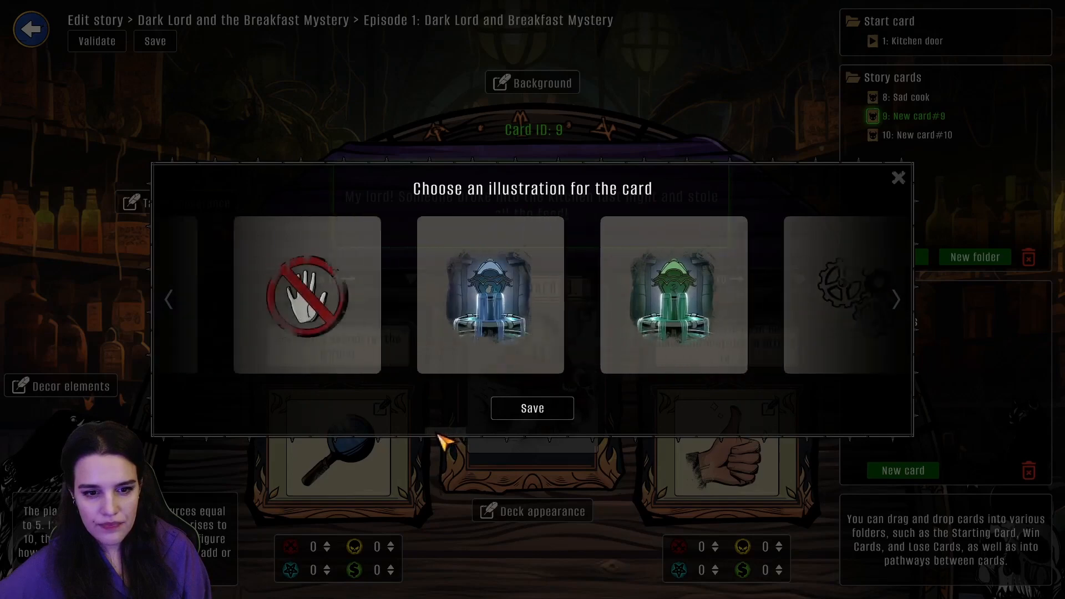
pyautogui.click(420, 313)
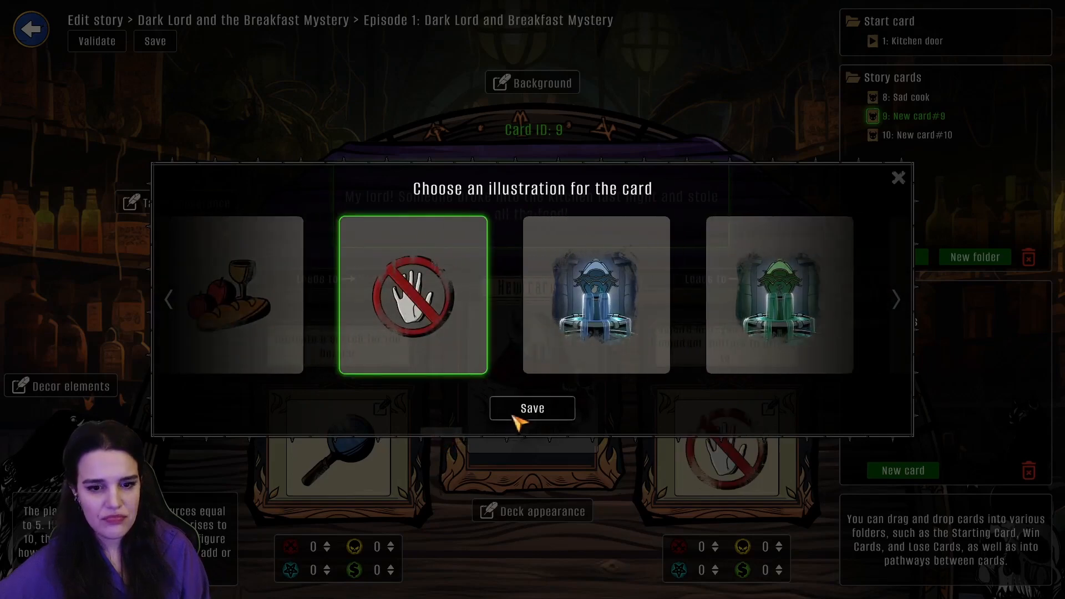
pyautogui.click(526, 412)
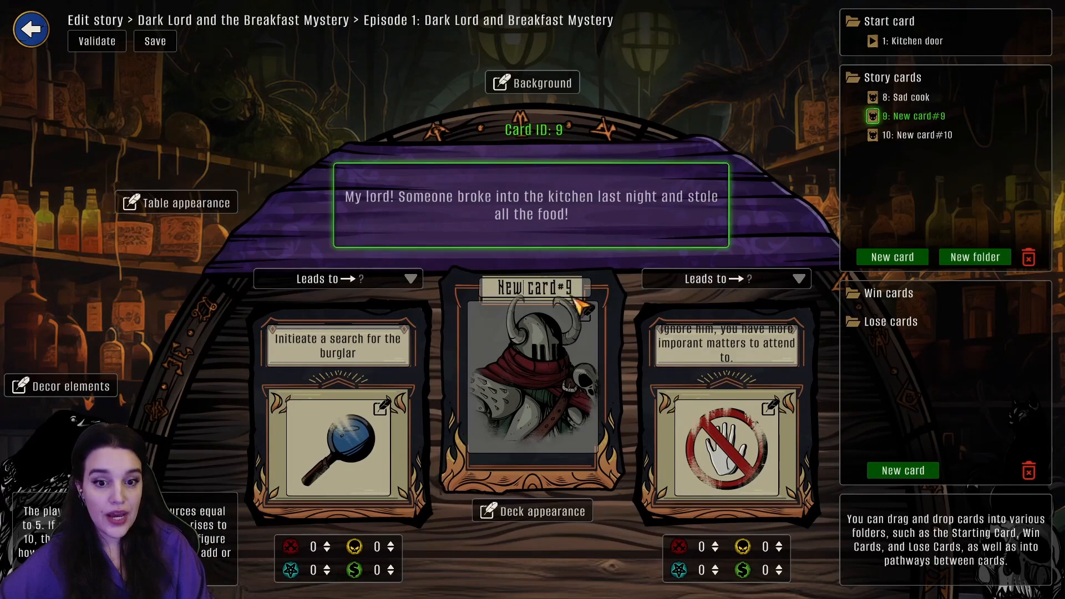
# Rename card 9 as "Cook"
pyautogui.click(555, 293)
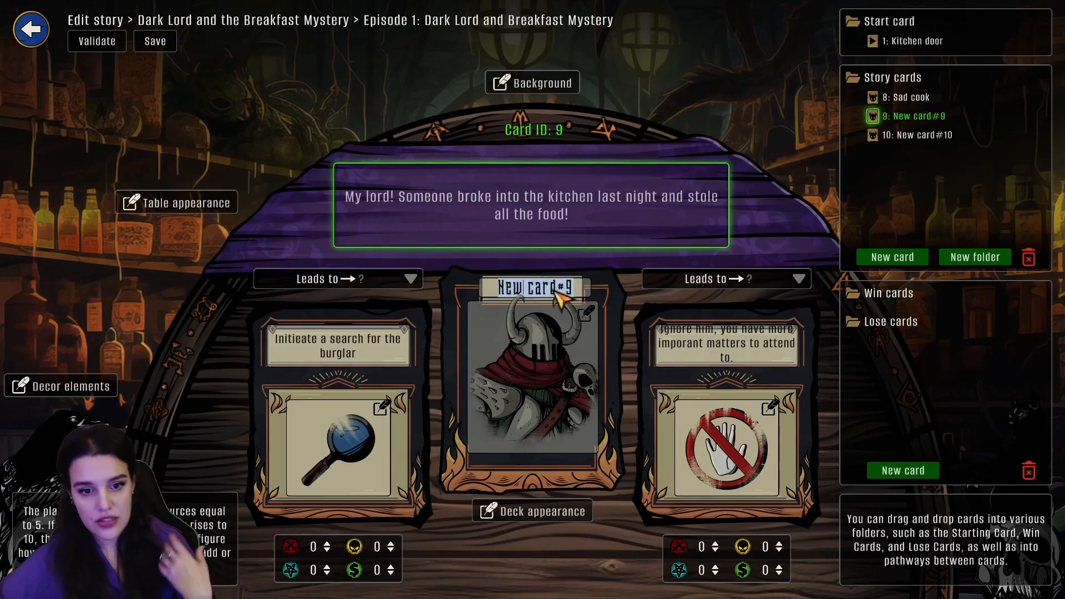
pyautogui.press('BackSpace')
pyautogui.write('Cook')
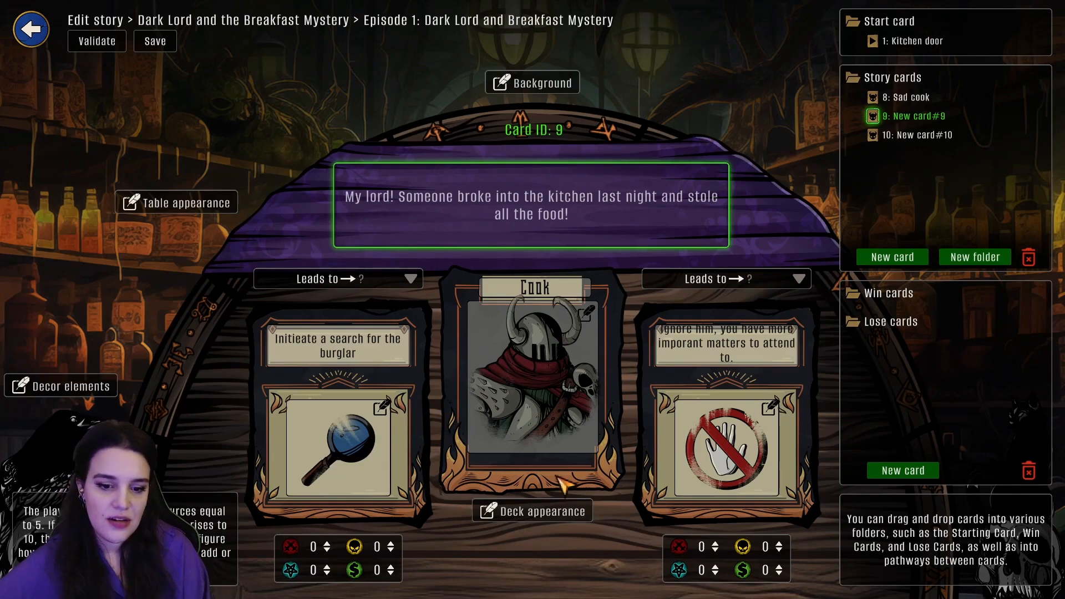
# Set the Cook card's character portrait to the stout hooded figure in a dark cloak and belt, and save it
pyautogui.click(587, 314)
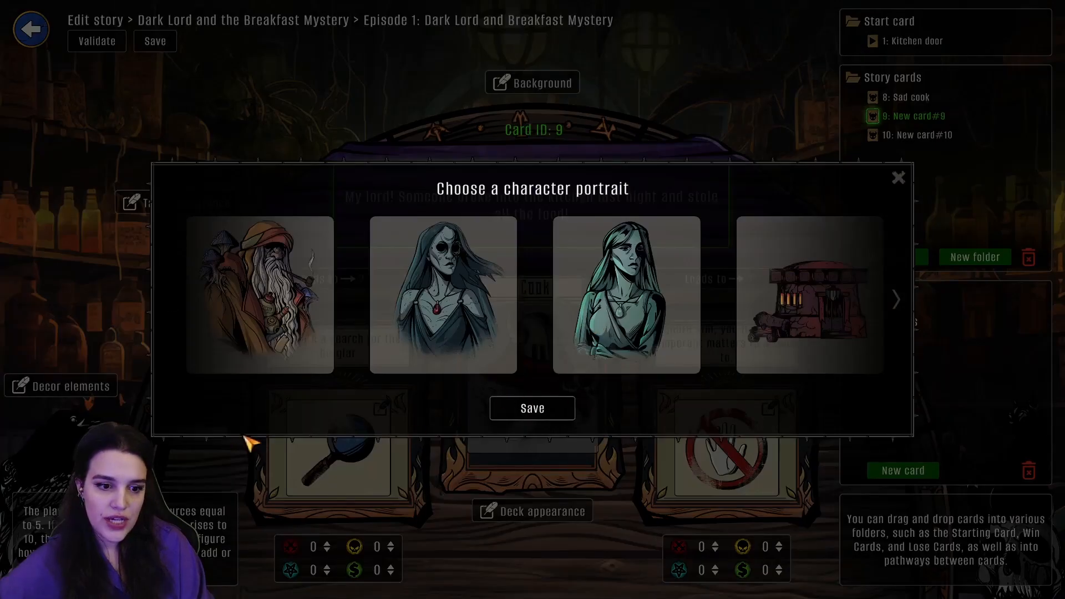
pyautogui.scroll(-20, 464, 433)
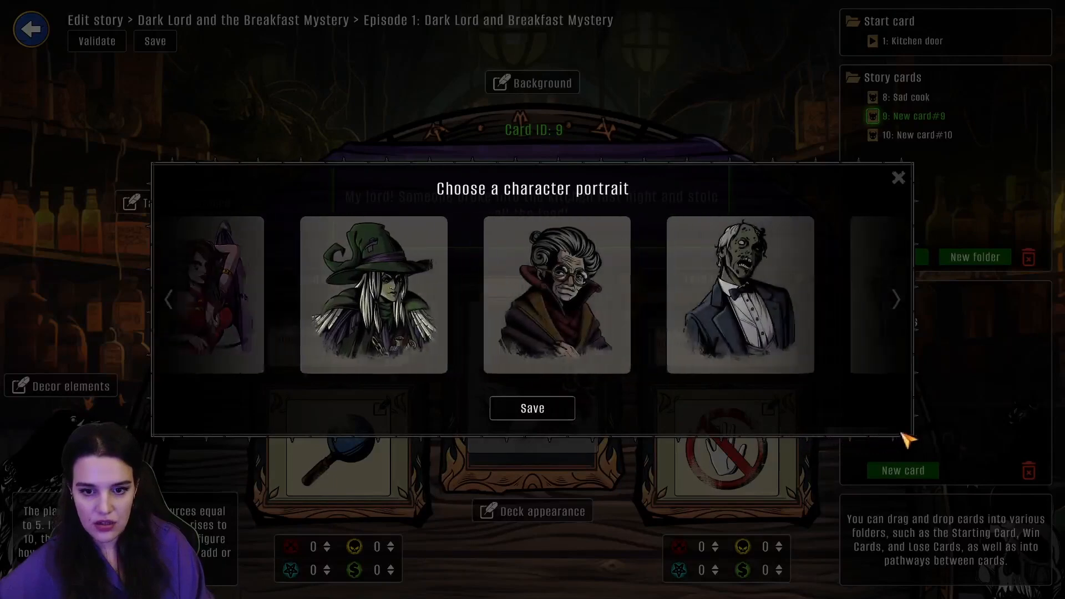
pyautogui.scroll(-15, 906, 439)
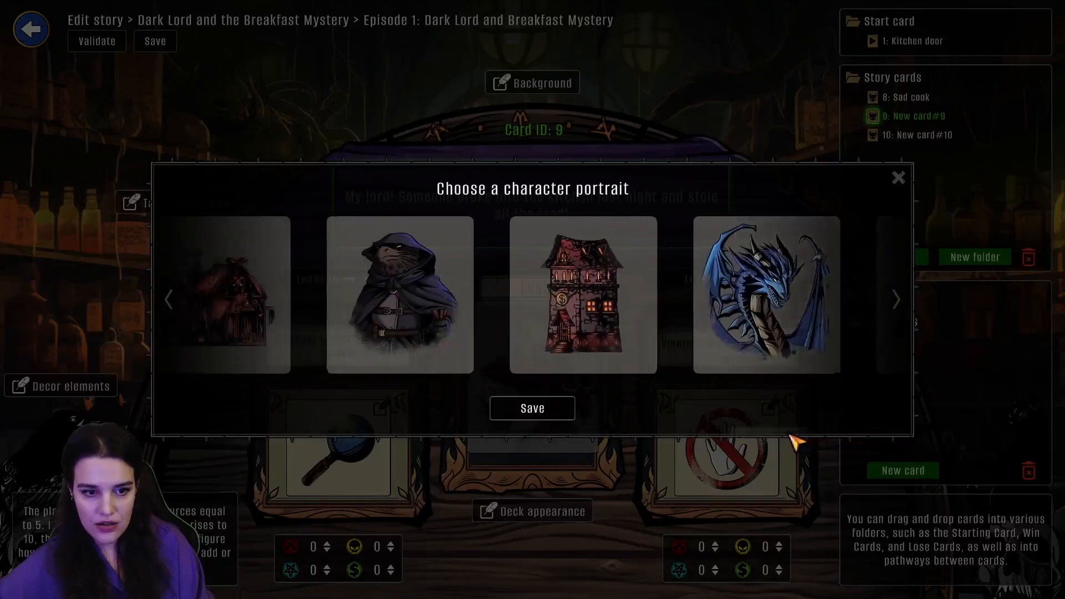
pyautogui.scroll(3, 795, 441)
pyautogui.click(573, 363)
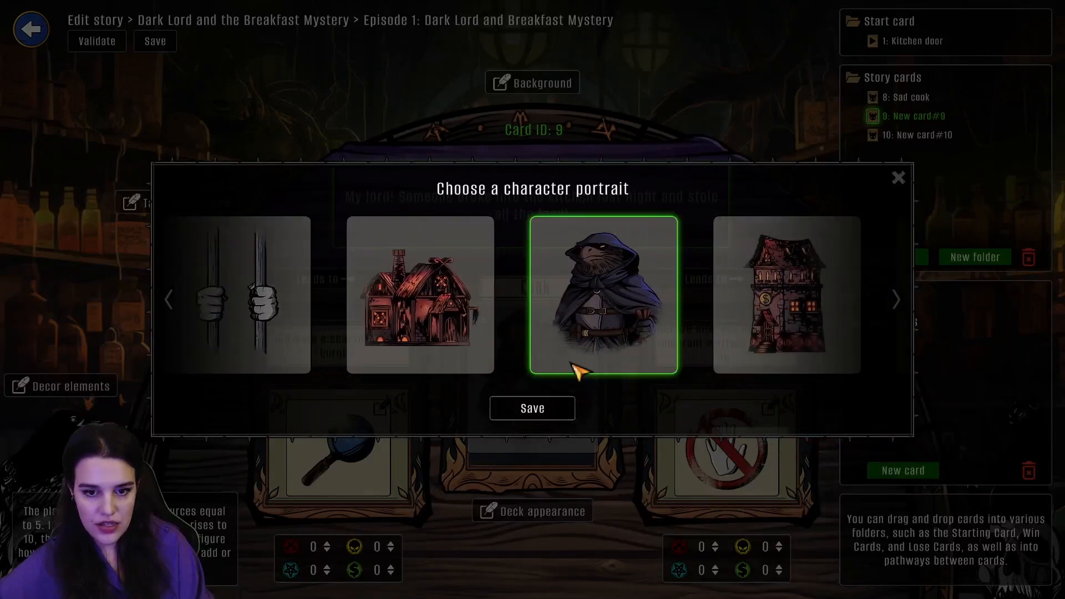
pyautogui.click(532, 408)
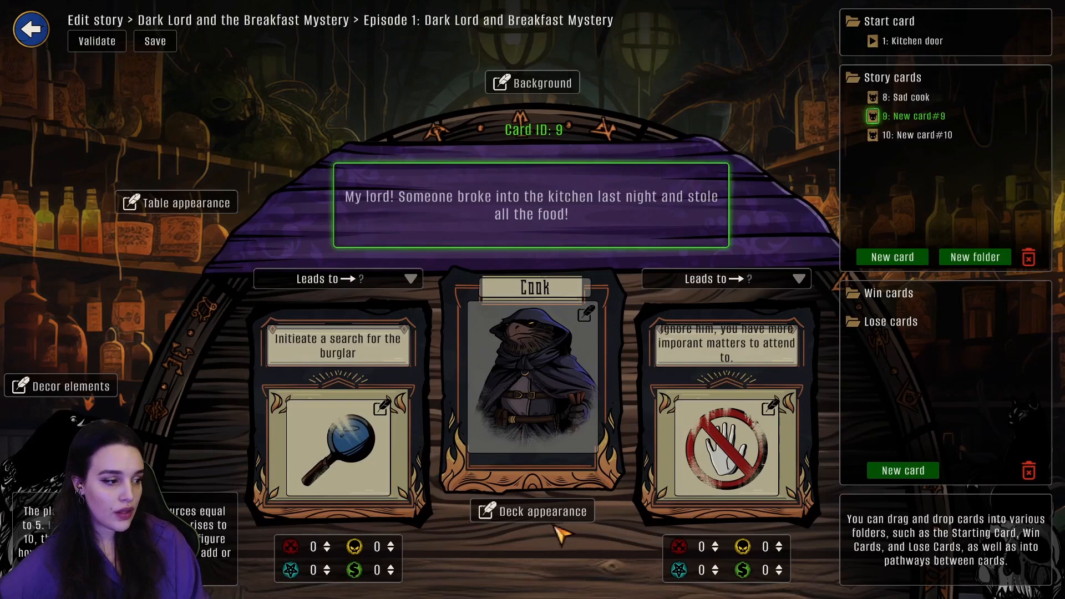
# Make the Sad cook card's "Ask him what happened" answer lead to the Cook card, and return to card 9
pyautogui.click(910, 98)
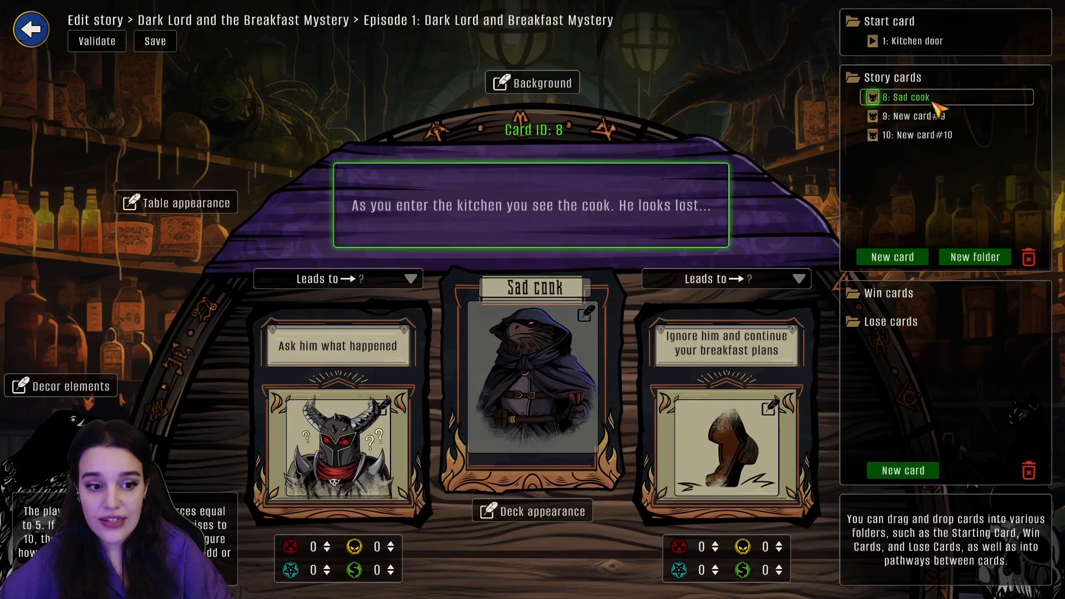
pyautogui.click(394, 281)
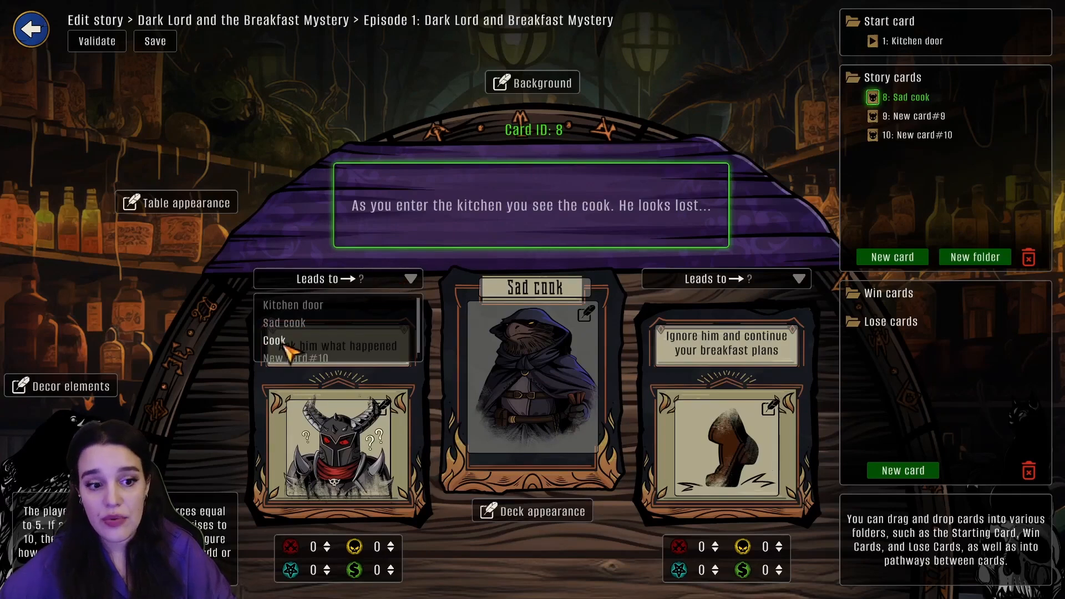
pyautogui.click(286, 349)
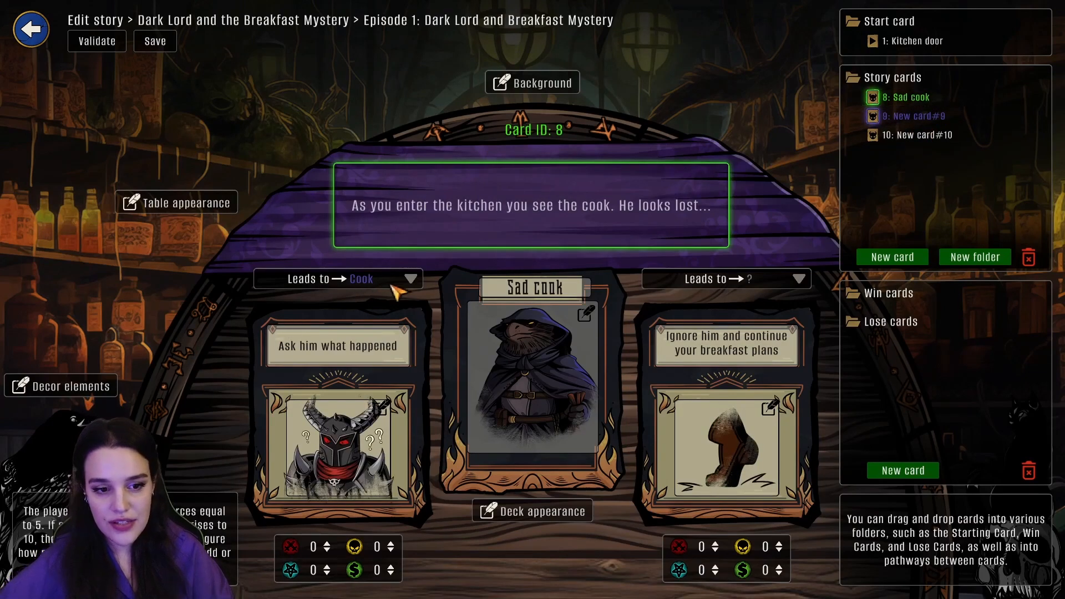
pyautogui.click(932, 123)
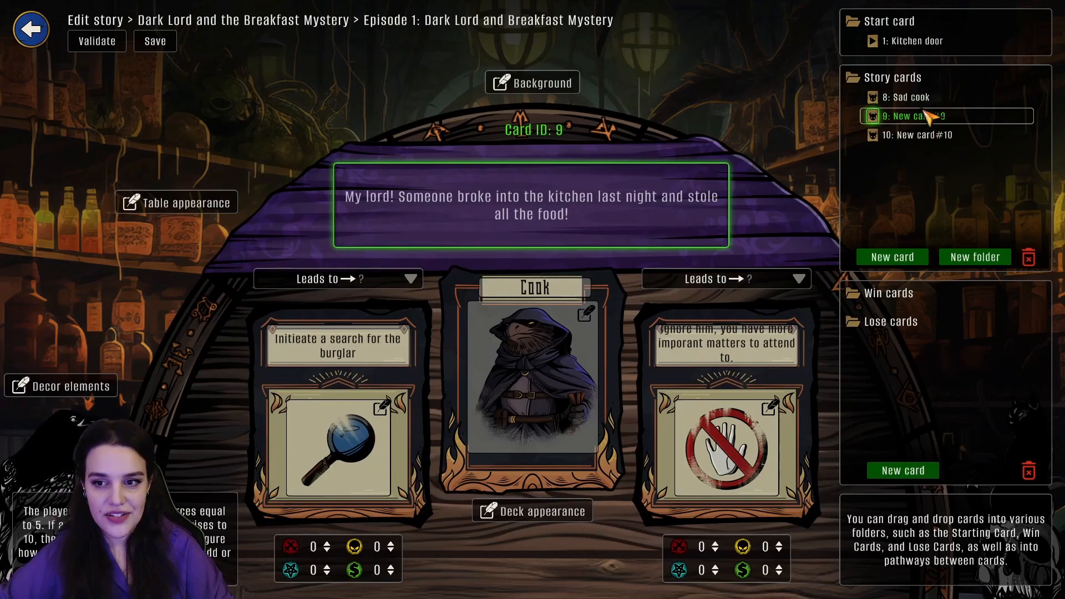
# Make the Sad cook card's "Ignore him and continue your breakfast plans" answer lead to New card#10
pyautogui.click(927, 101)
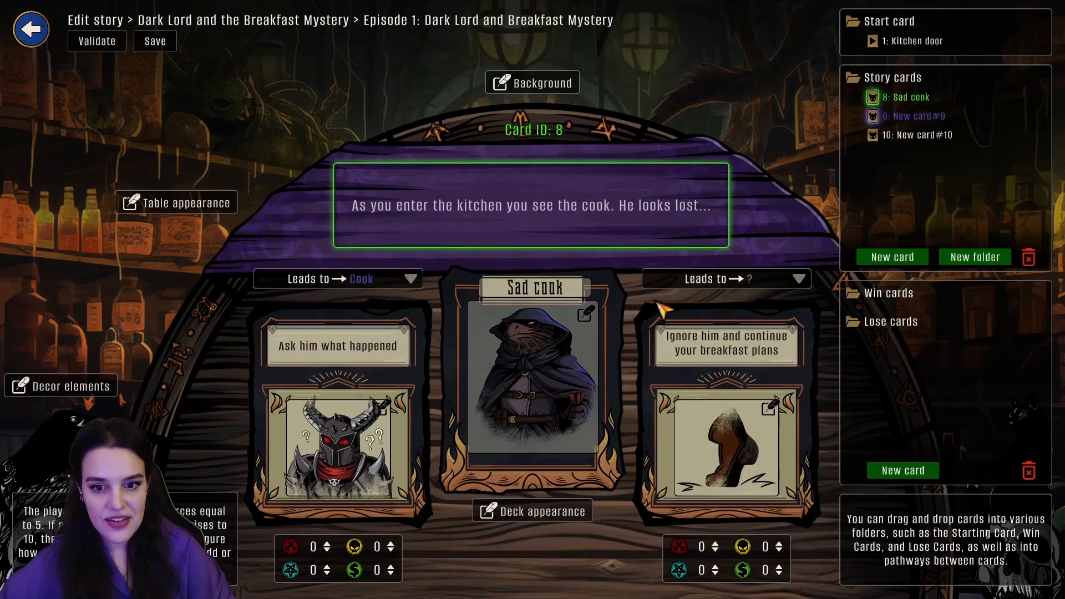
pyautogui.click(725, 280)
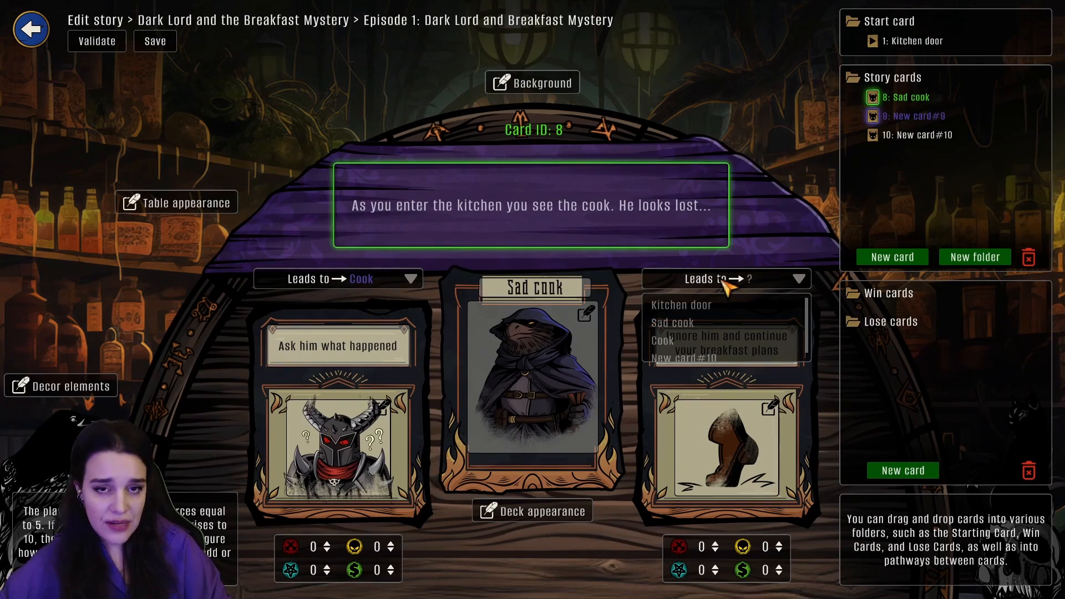
pyautogui.click(688, 358)
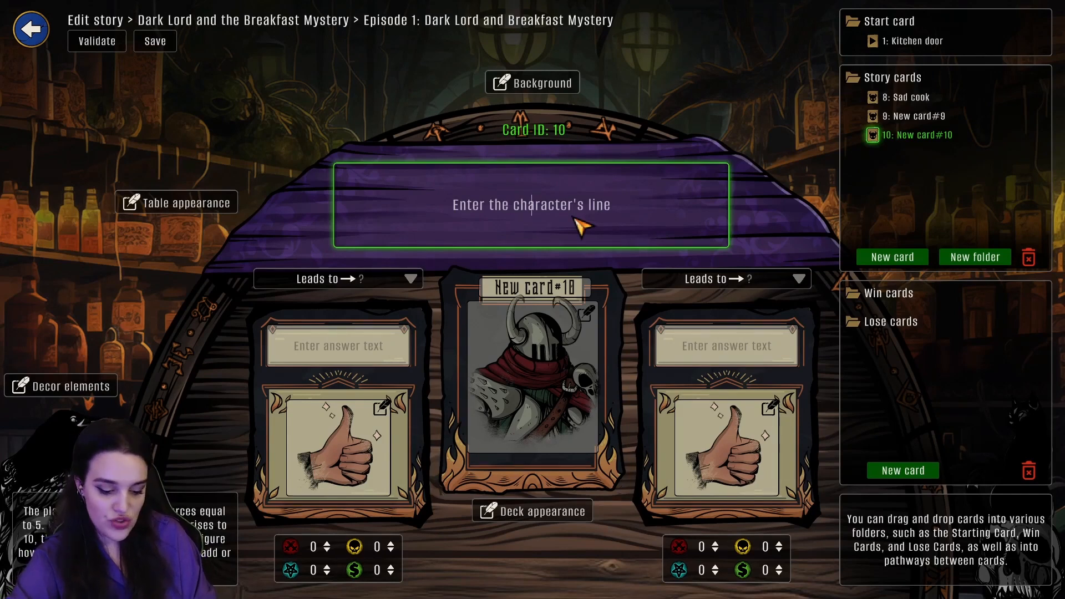
# Write card 10's character line as "You opend the fridge and encounter an unpleasant surprise: there's no food inside!"
pyautogui.write('U')
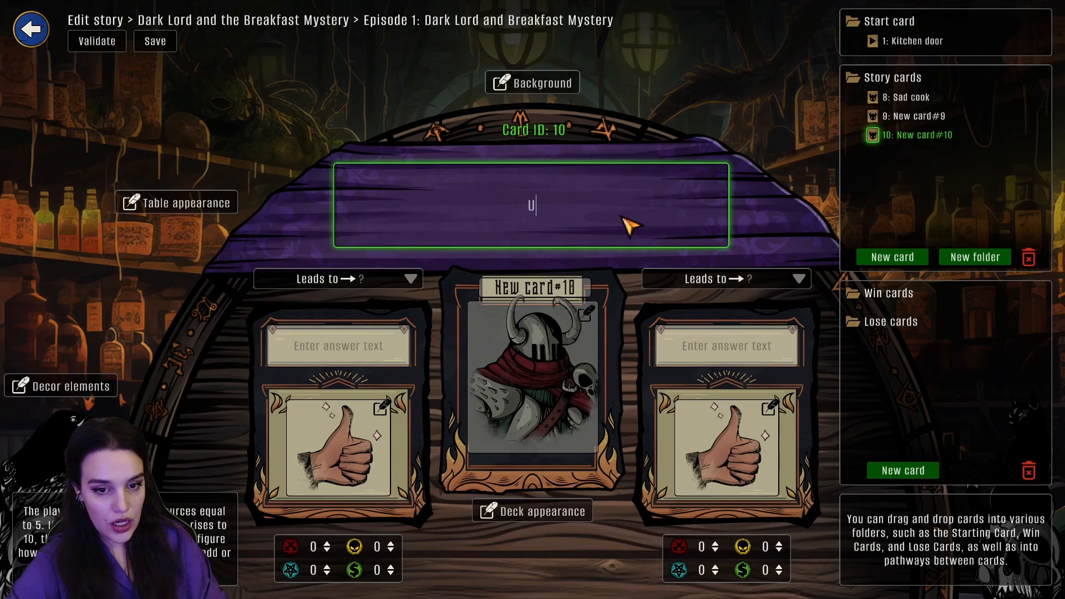
pyautogui.press('BackSpace')
pyautogui.write('You open')
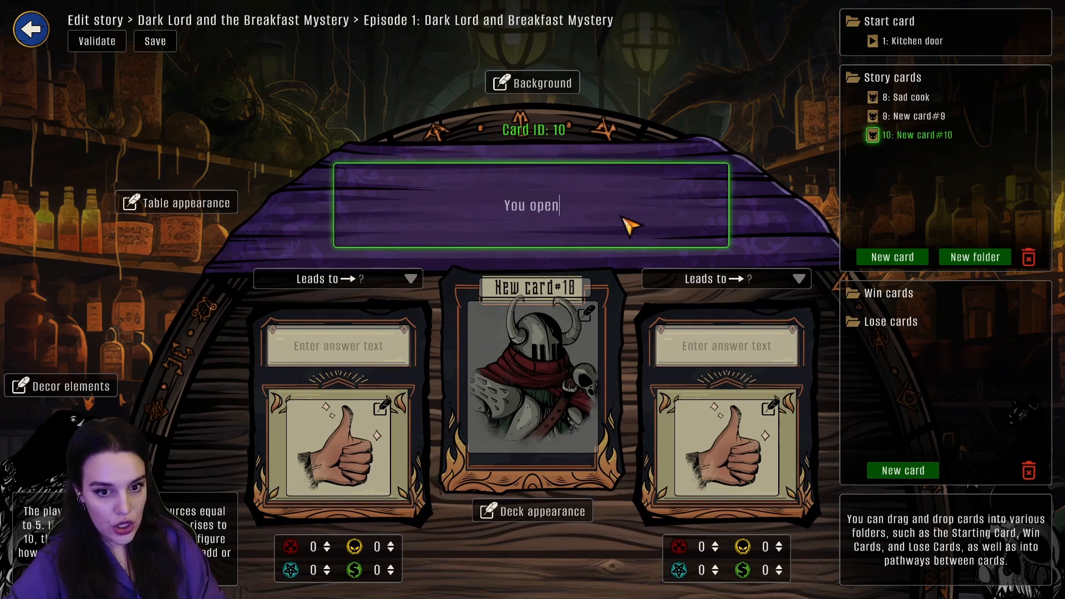
pyautogui.write('d the frid')
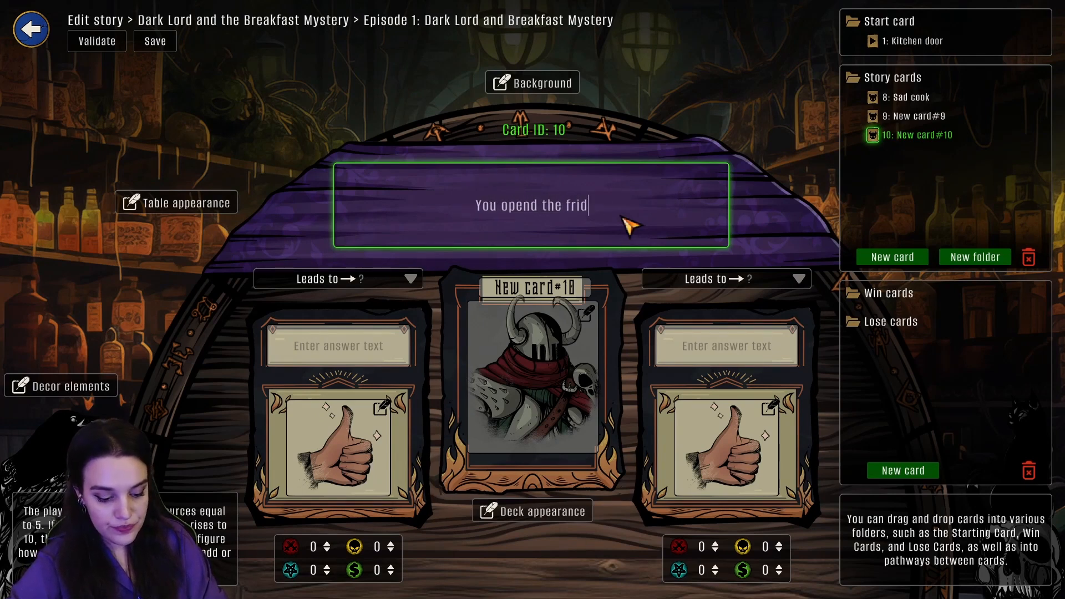
pyautogui.write('ge and e')
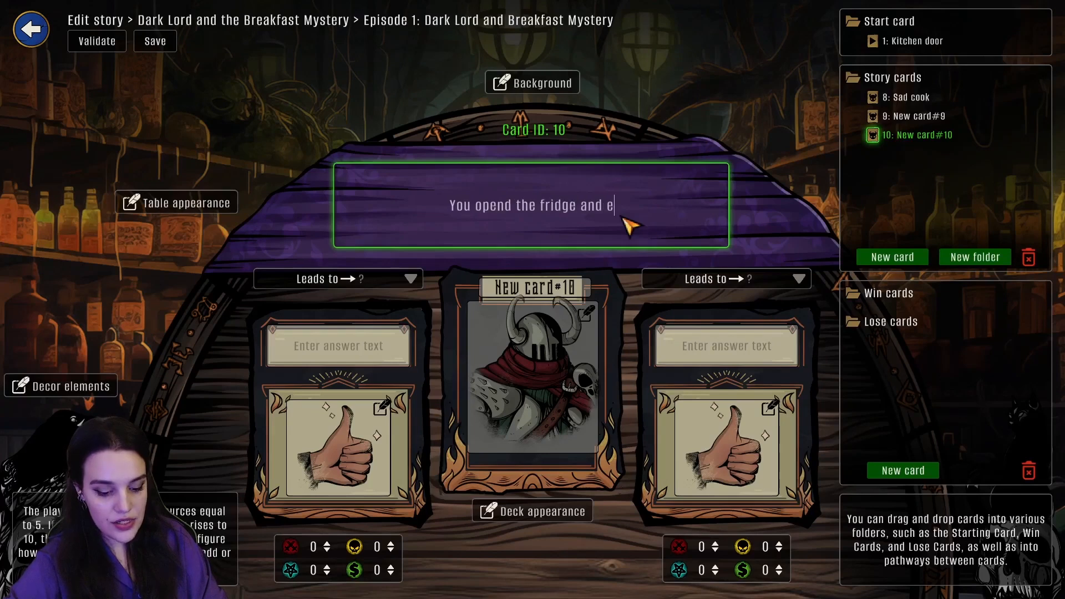
pyautogui.write('ncounter')
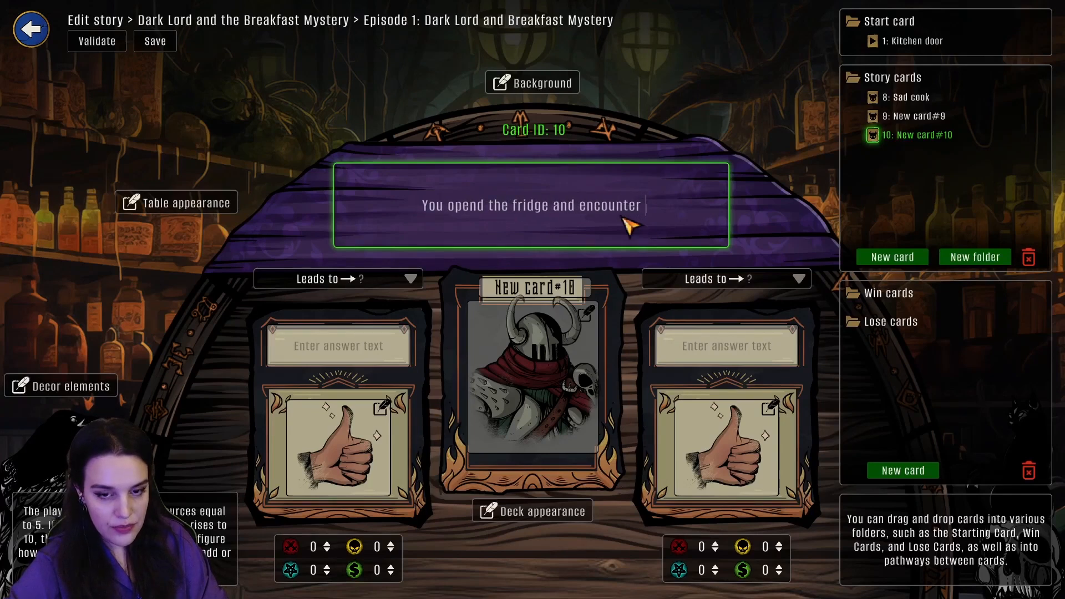
pyautogui.write(' an un')
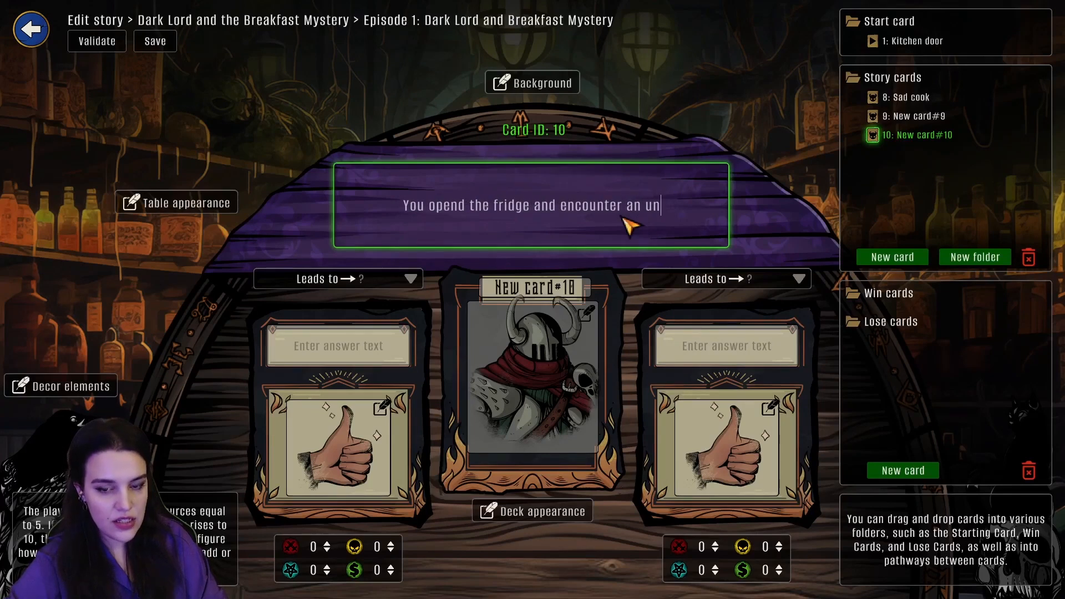
pyautogui.write('pleasant')
pyautogui.press('BackSpace')
pyautogui.press('BackSpace')
pyautogui.press('BackSpace')
pyautogui.write('s')
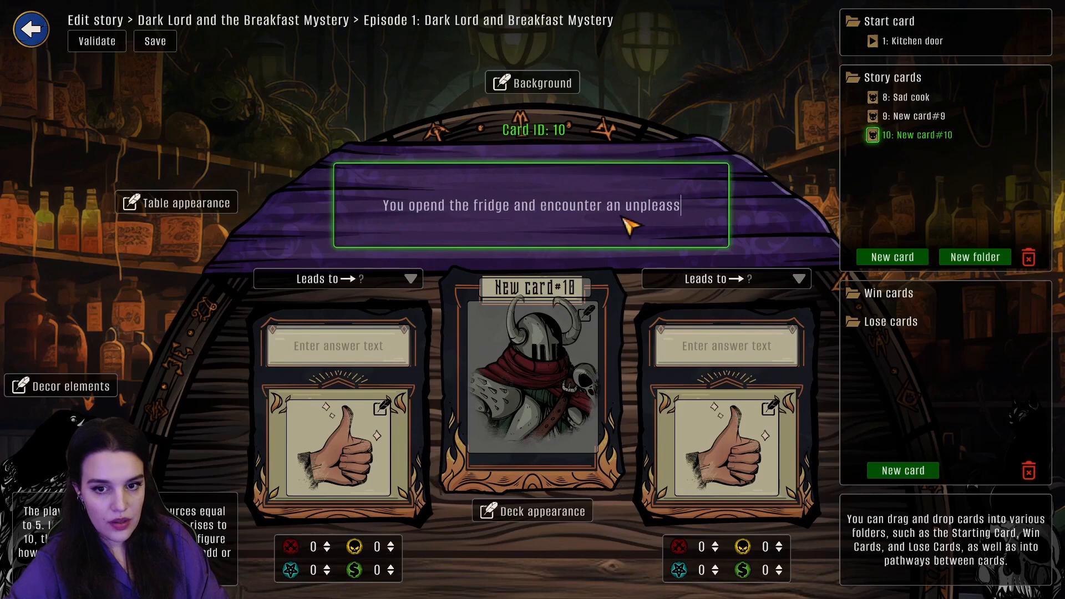
pyautogui.press('BackSpace')
pyautogui.write('ant surprise: ')
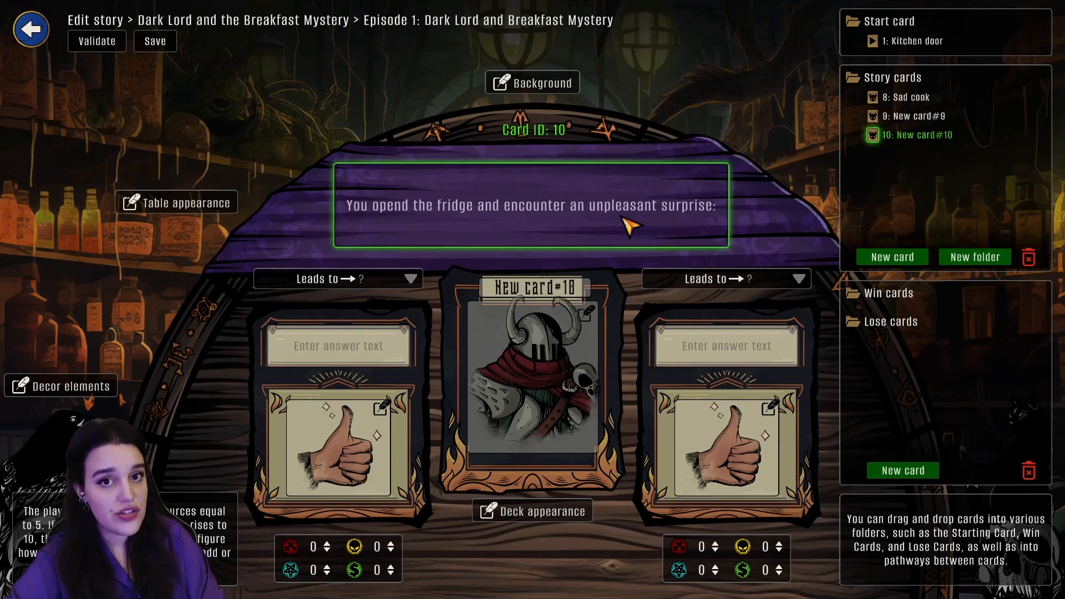
pyautogui.write('tehre')
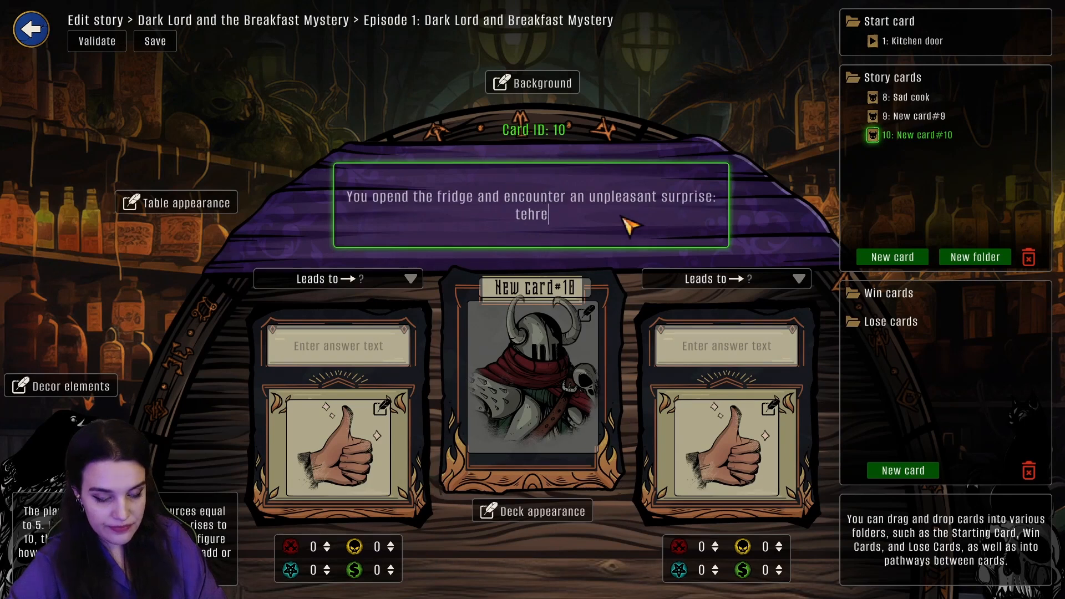
pyautogui.press('BackSpace')
pyautogui.press('BackSpace')
pyautogui.press('BackSpace')
pyautogui.press('BackSpace')
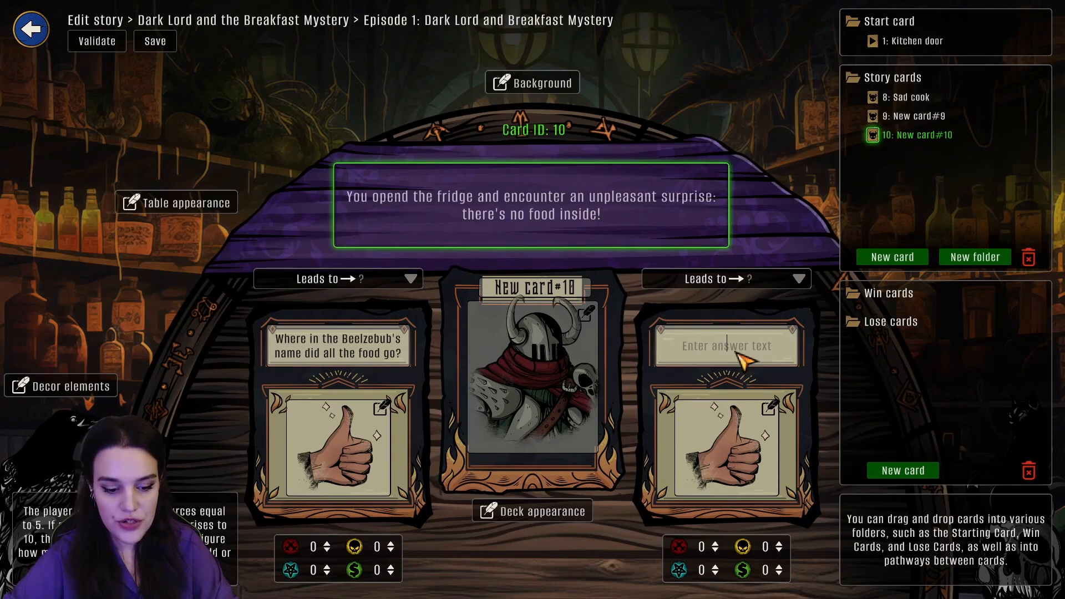
# Enter "Well, no breakfast today." as the second answer on card 10
pyautogui.write('Well, n')
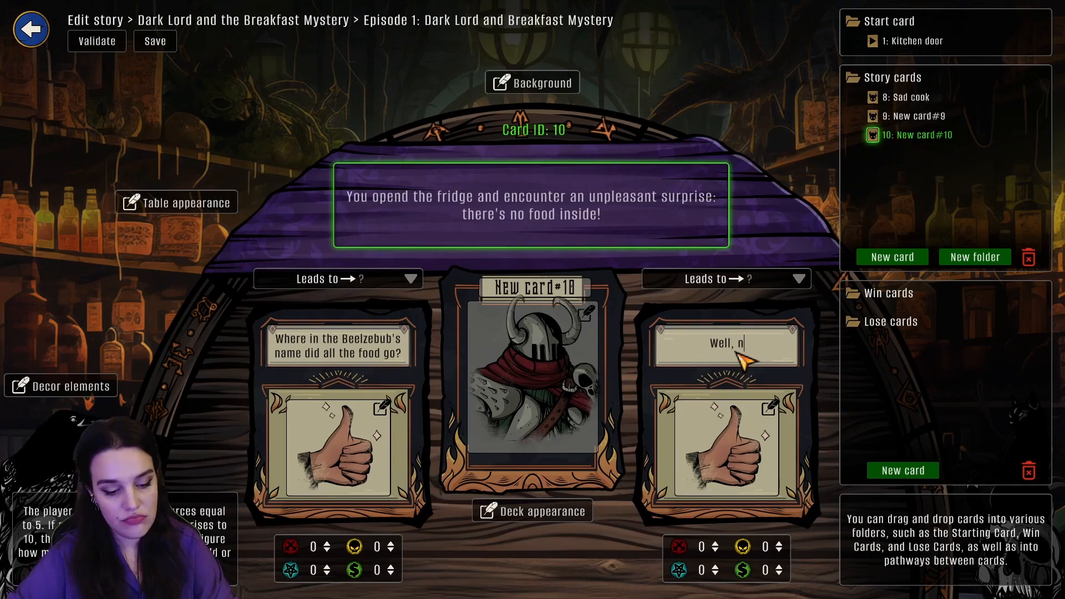
pyautogui.write('o bre')
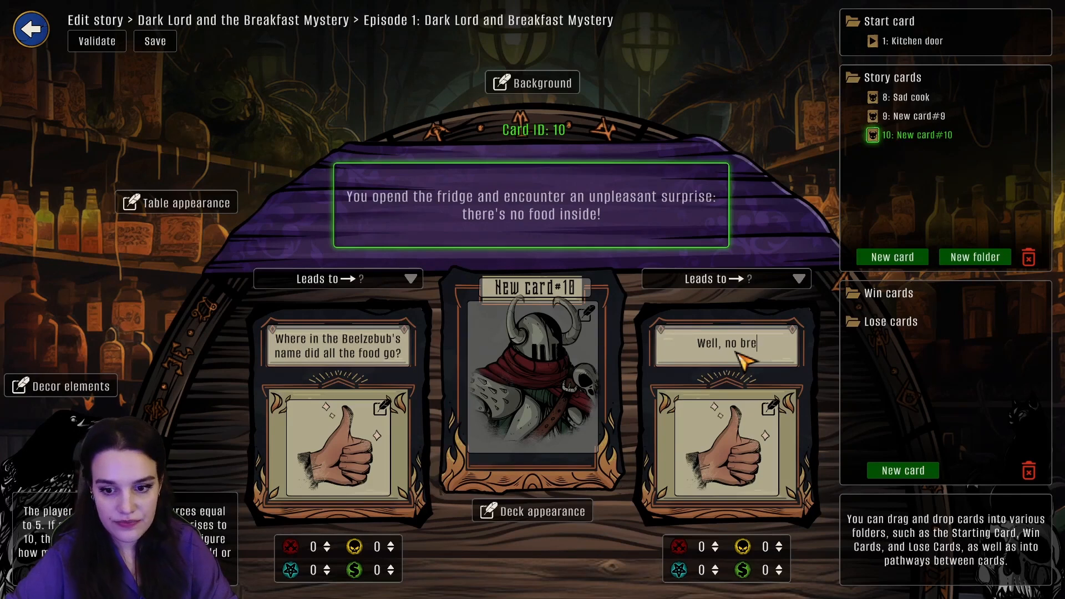
pyautogui.write('akfast today.')
pyautogui.press('Return')
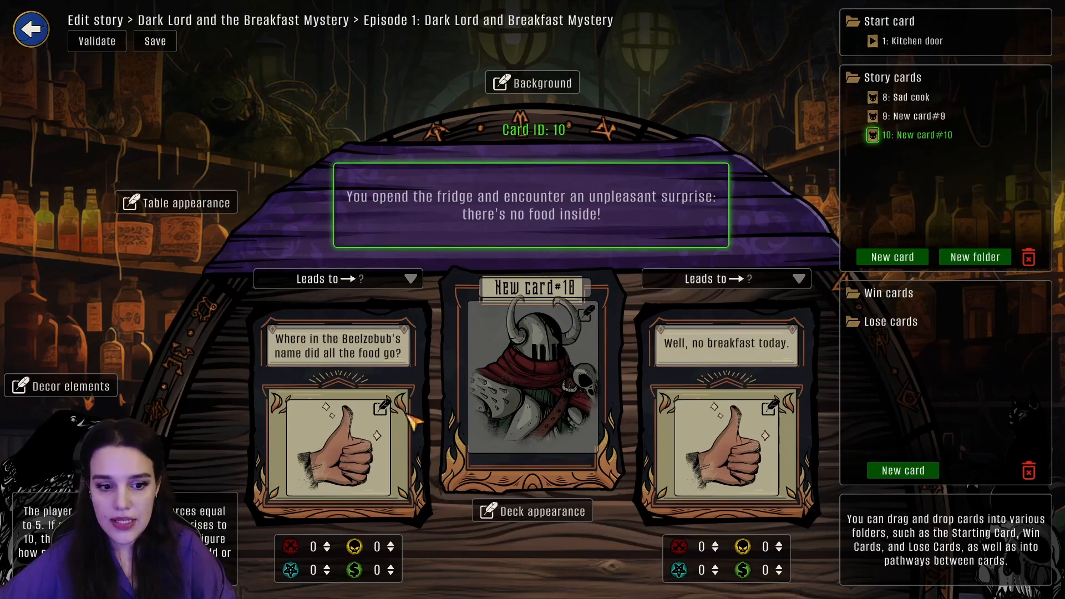
# Set the illustration of card 10's "Where in the Beelzebub's name did all the food go?" answer to the angry bald face and save it
pyautogui.click(388, 411)
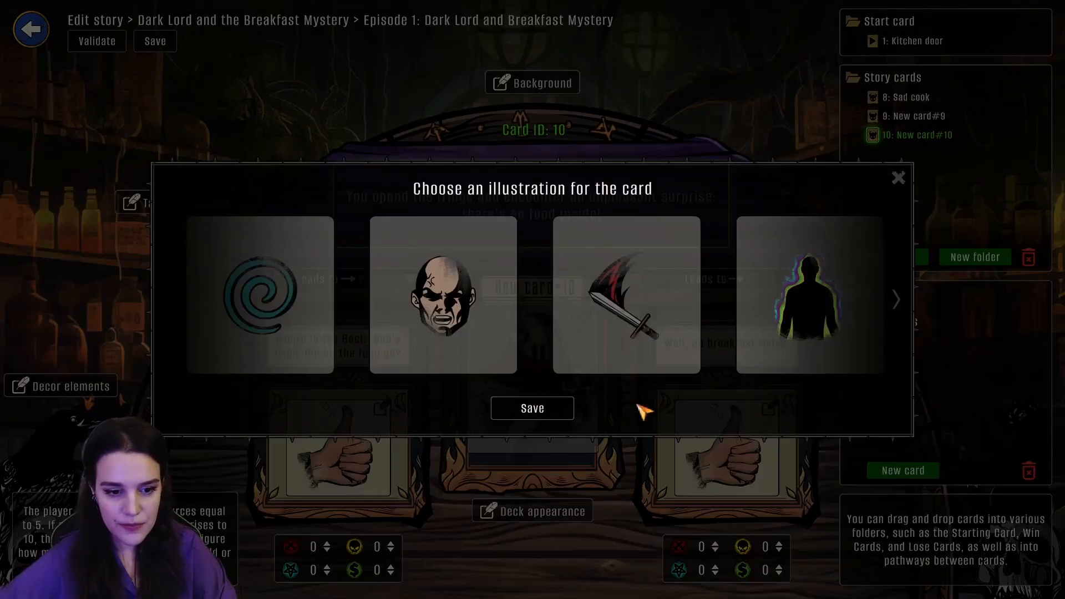
pyautogui.moveTo(774, 305); pyautogui.dragTo(435, 316)
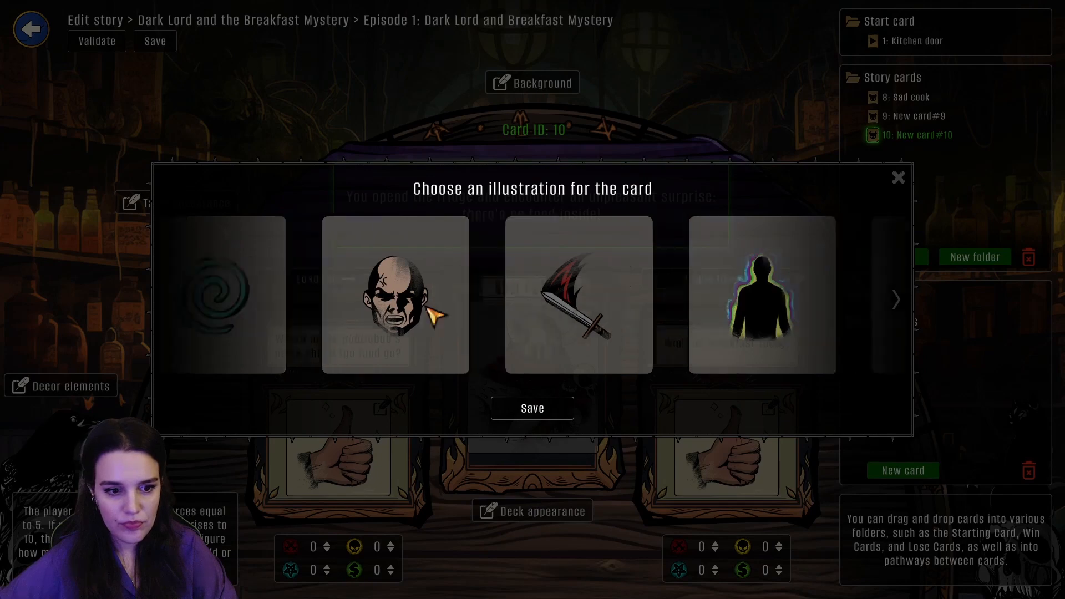
pyautogui.scroll(-5, 773, 297)
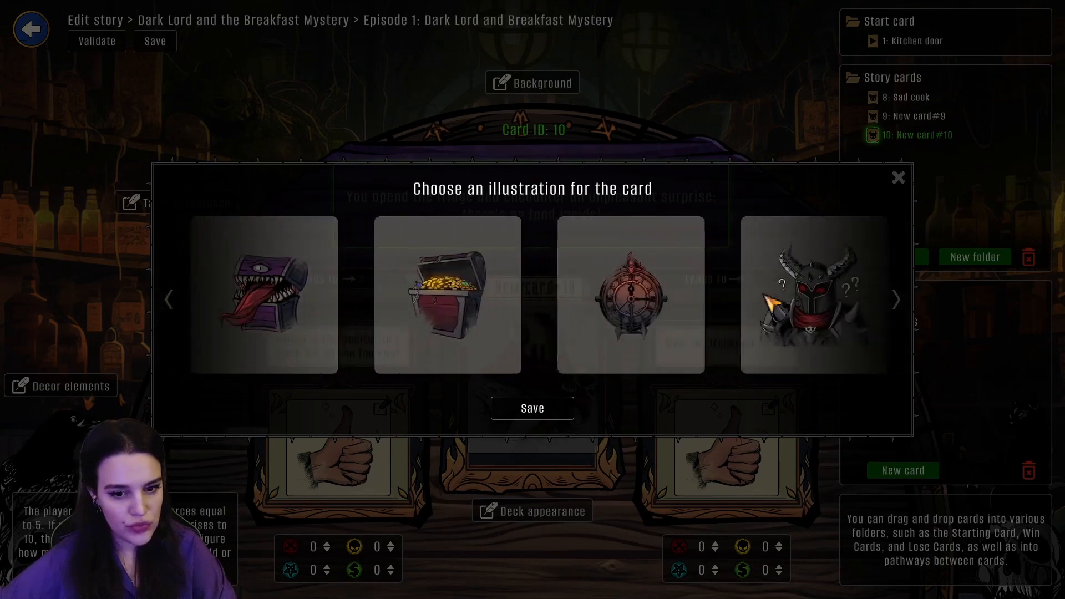
pyautogui.scroll(-6, 773, 302)
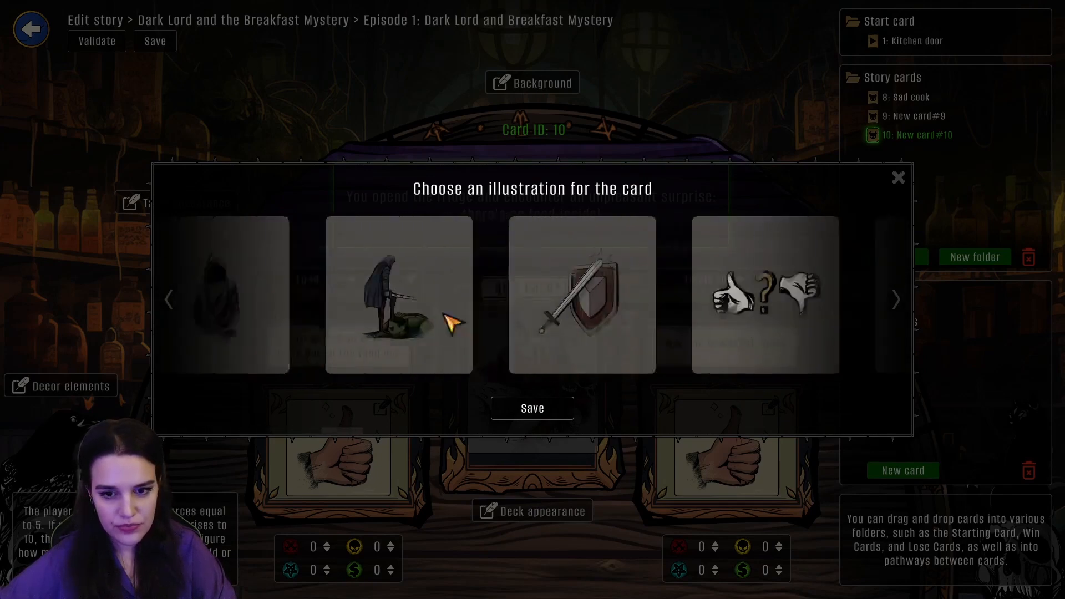
pyautogui.scroll(-3, 453, 323)
pyautogui.click(447, 355)
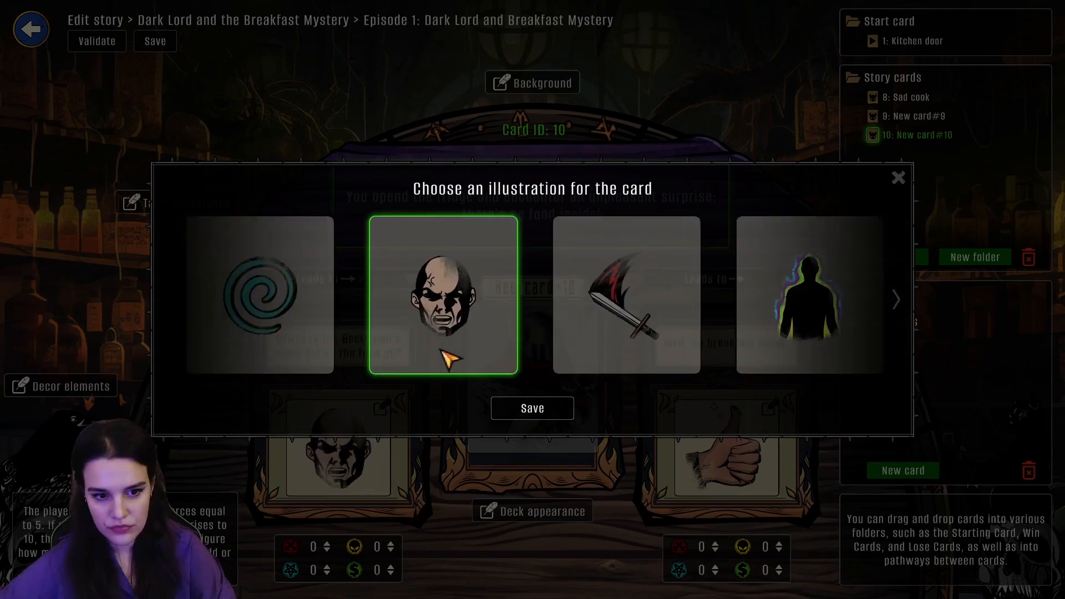
pyautogui.click(535, 411)
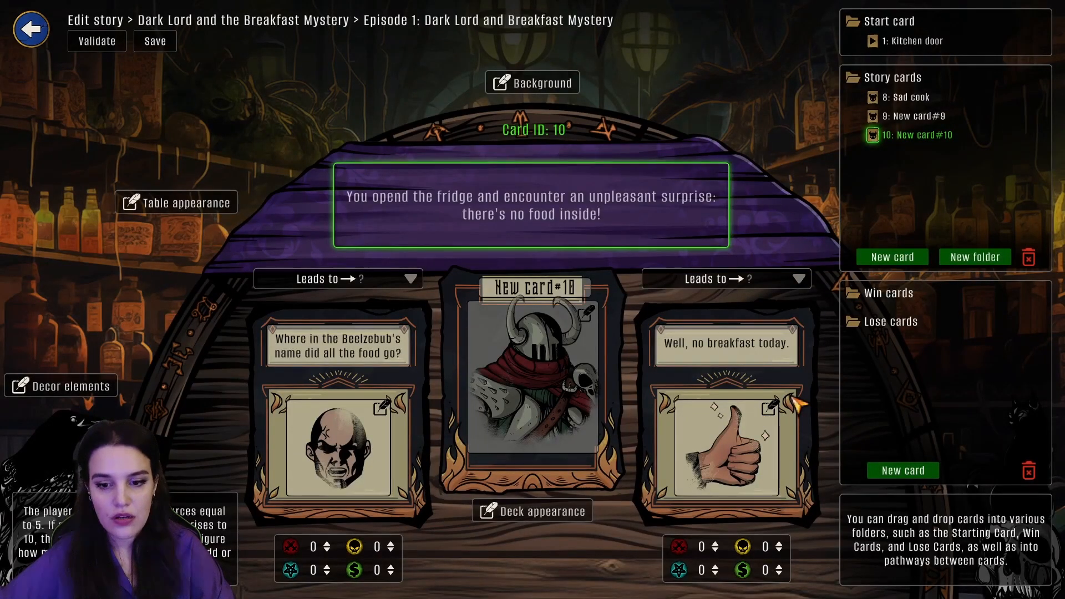
# Set the illustration of the "Well, no breakfast today." answer on card 10 to the sad bald face and save it
pyautogui.click(771, 409)
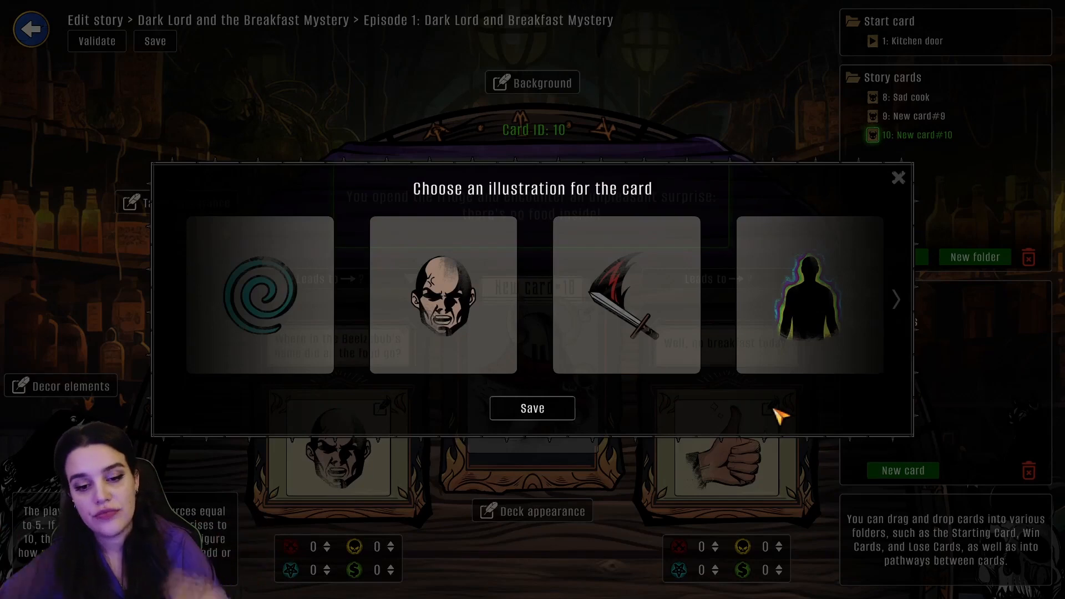
pyautogui.scroll(-8, 682, 326)
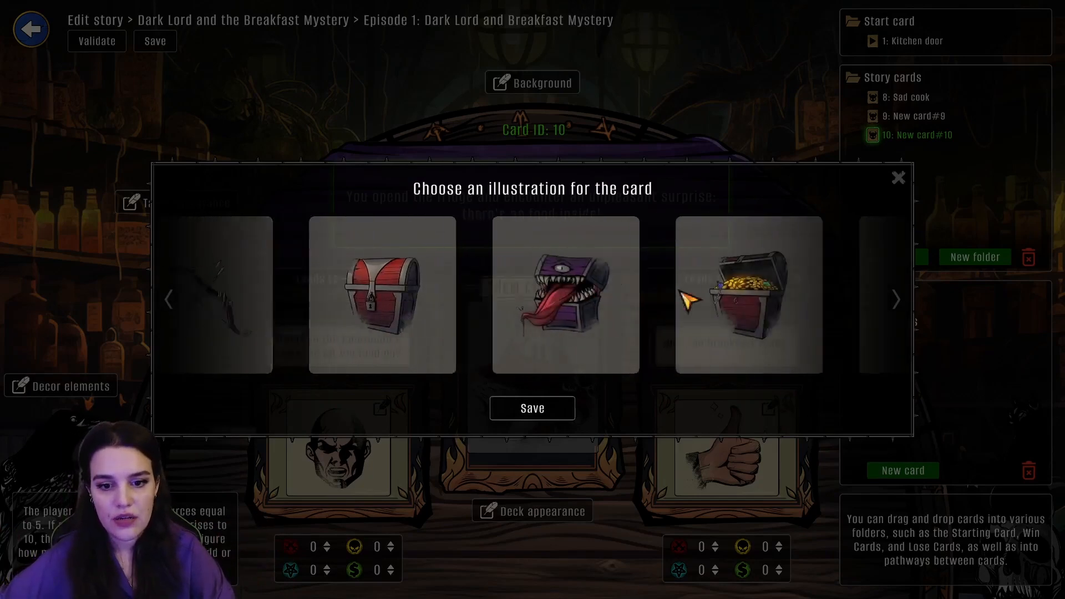
pyautogui.scroll(-8, 688, 301)
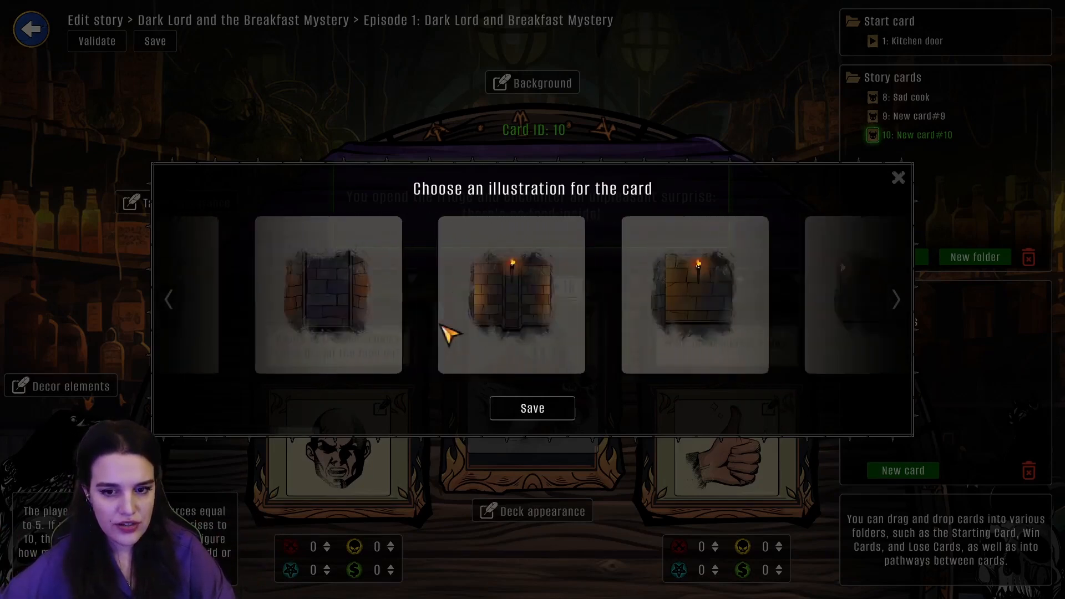
pyautogui.scroll(-8, 694, 308)
pyautogui.click(752, 314)
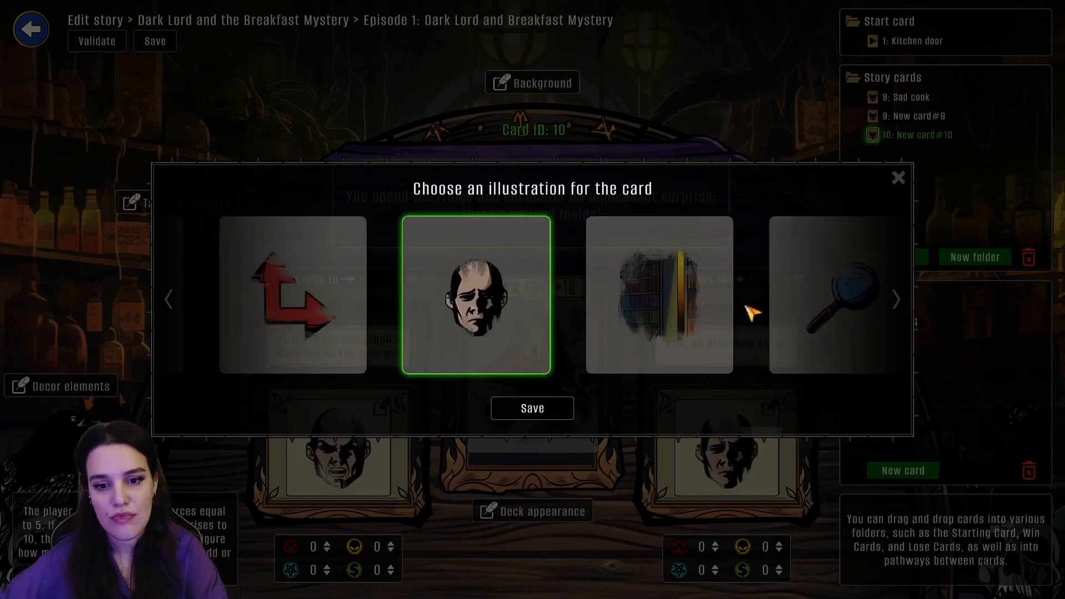
pyautogui.click(557, 414)
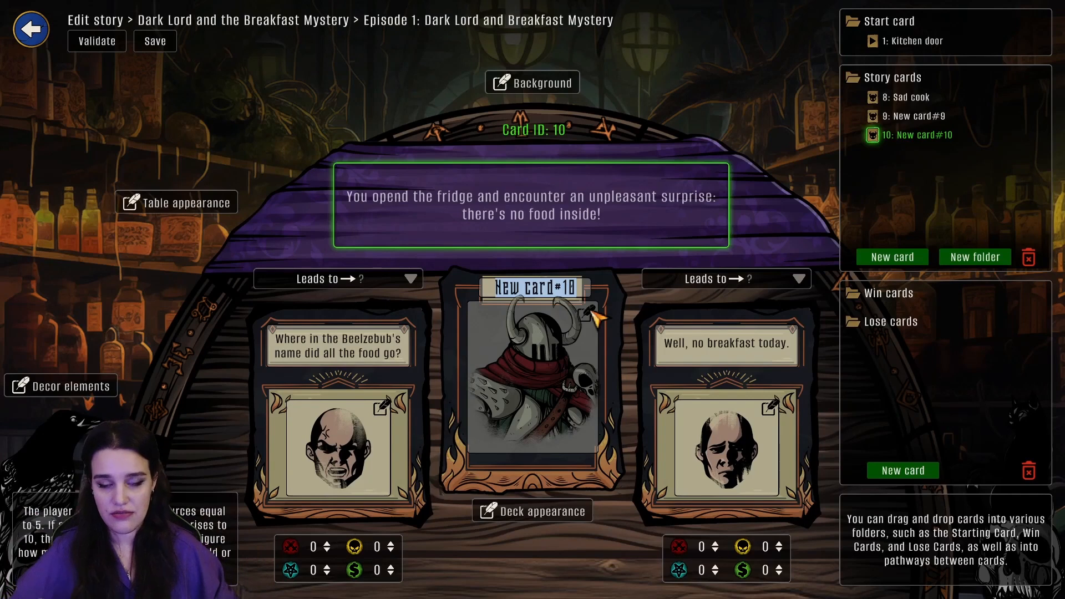
# Rename card 10 as "The fridge"
pyautogui.write('Th')
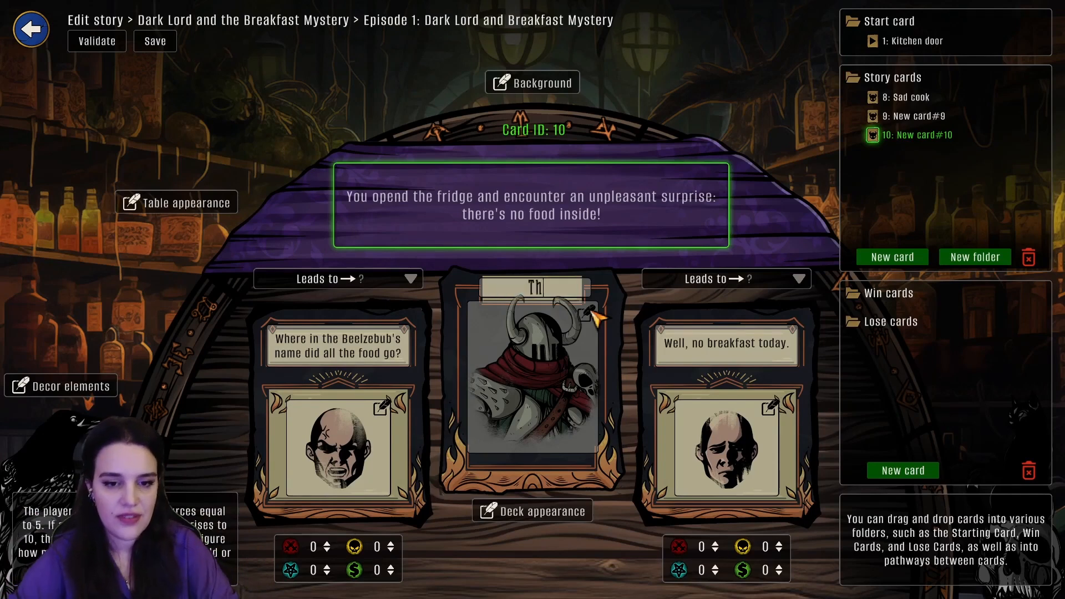
pyautogui.write('e fridge')
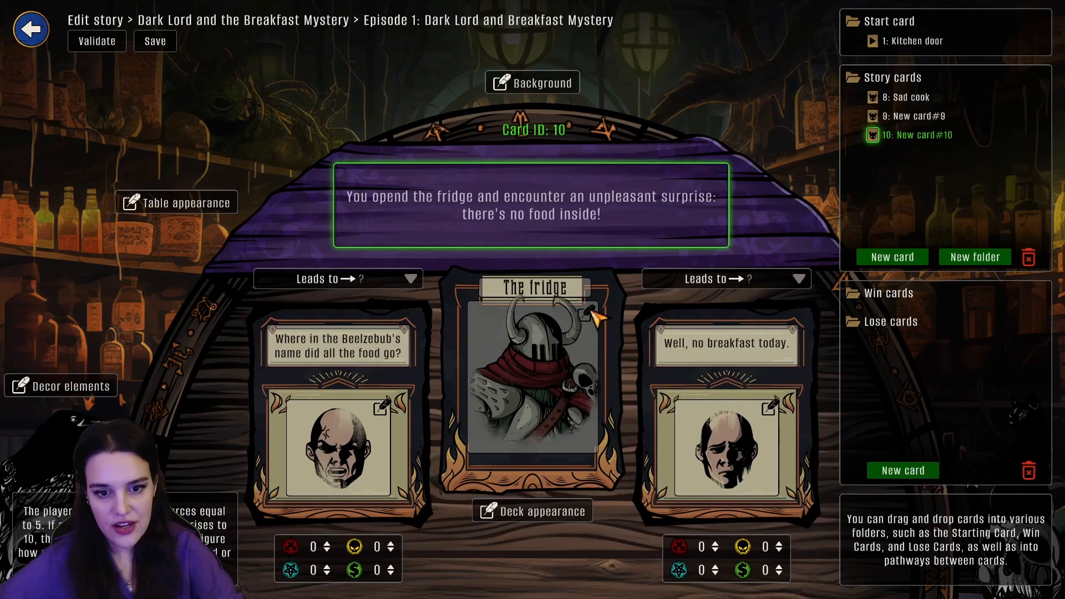
# Set the character portrait of card 10, "The fridge", to the dark silhouette in the ornate mirror and save it
pyautogui.click(588, 315)
pyautogui.scroll(-5, 351, 299)
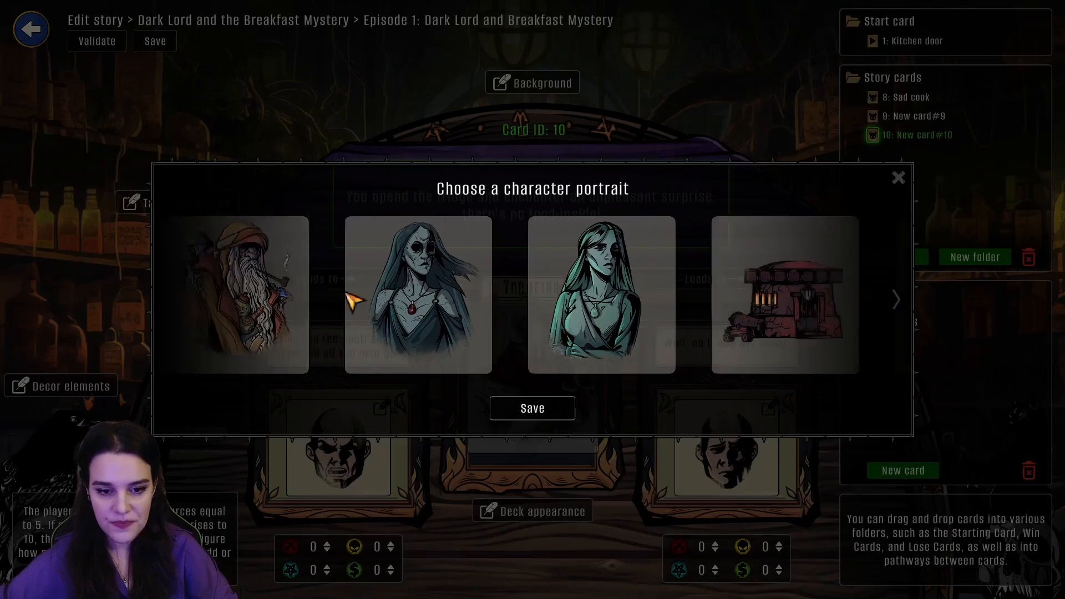
pyautogui.scroll(-6, 757, 292)
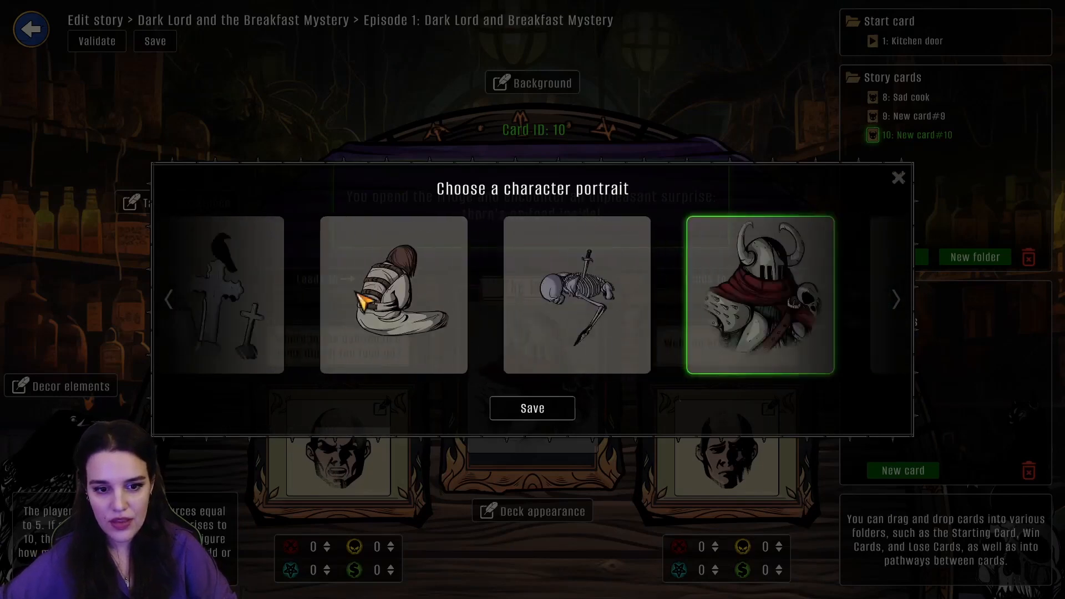
pyautogui.scroll(-6, 566, 314)
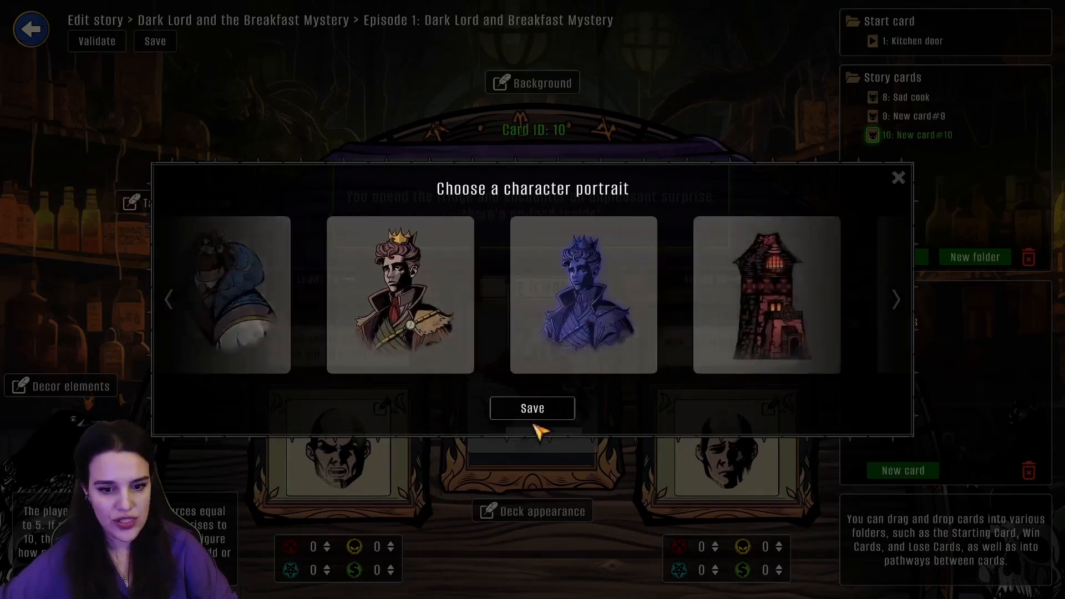
pyautogui.scroll(-8, 647, 436)
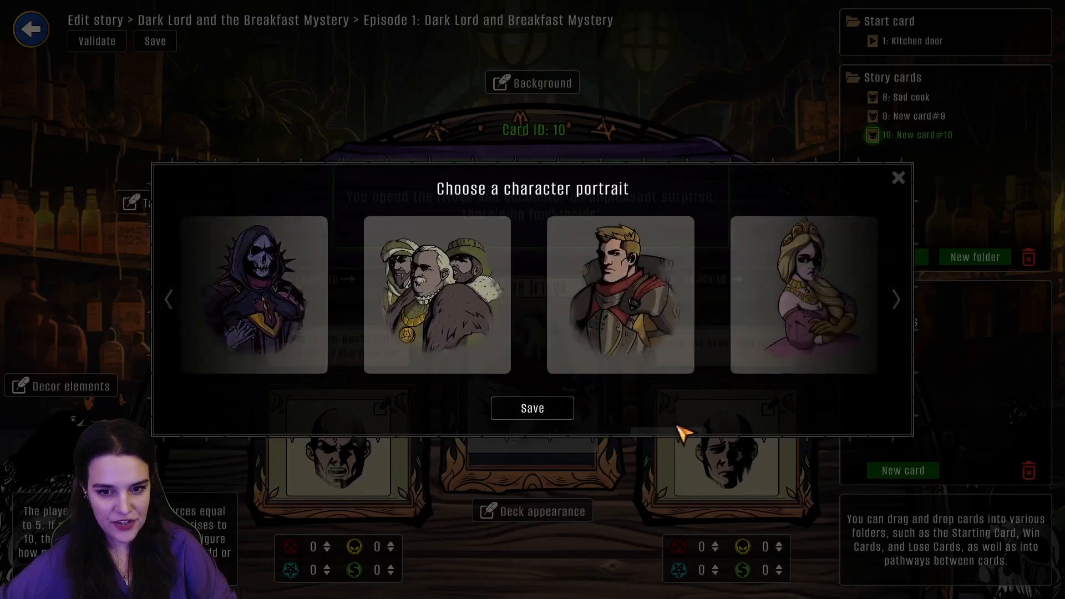
pyautogui.scroll(-8, 757, 430)
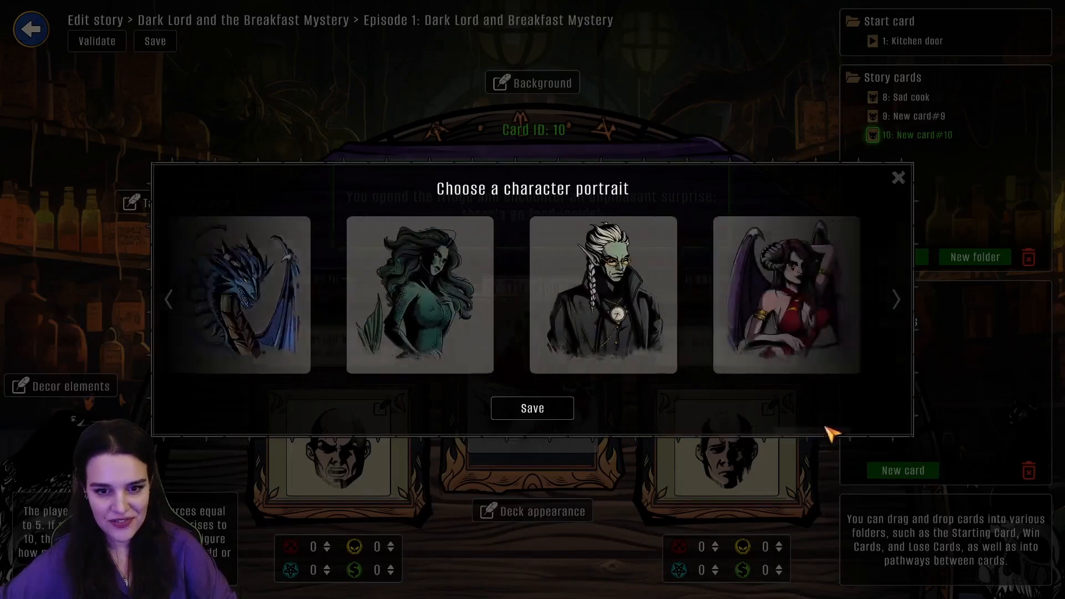
pyautogui.scroll(4, 843, 434)
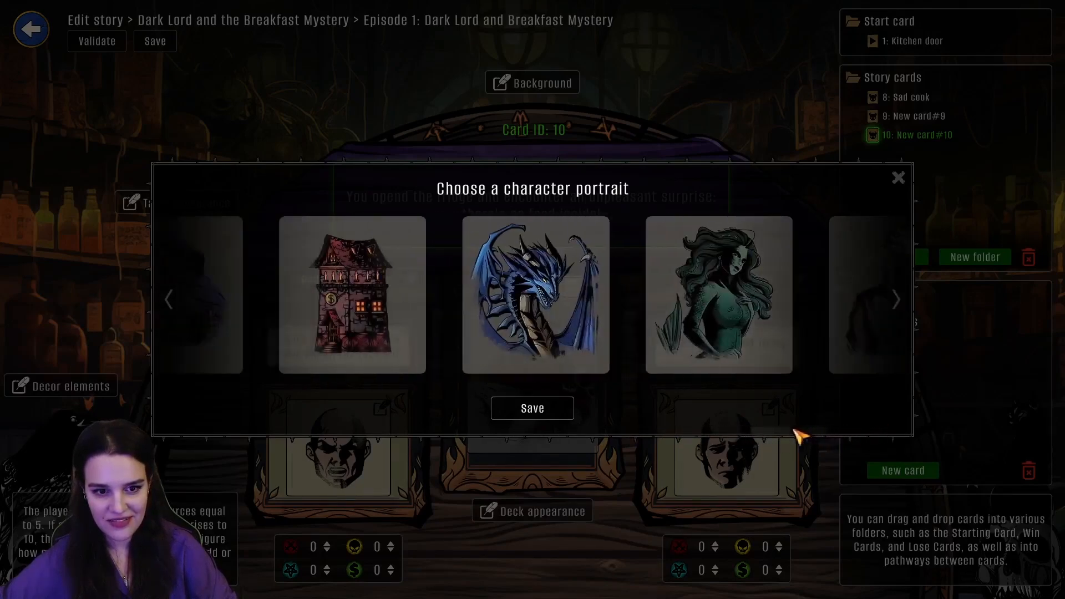
pyautogui.scroll(-5, 803, 435)
pyautogui.scroll(-4, 680, 435)
pyautogui.scroll(4, 613, 435)
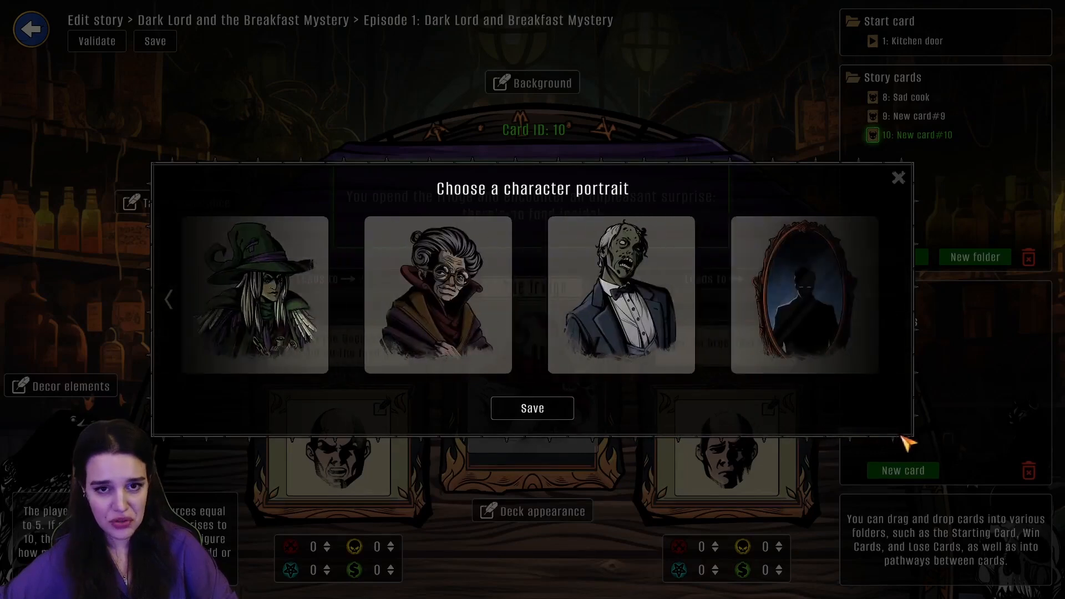
pyautogui.scroll(-10, 551, 422)
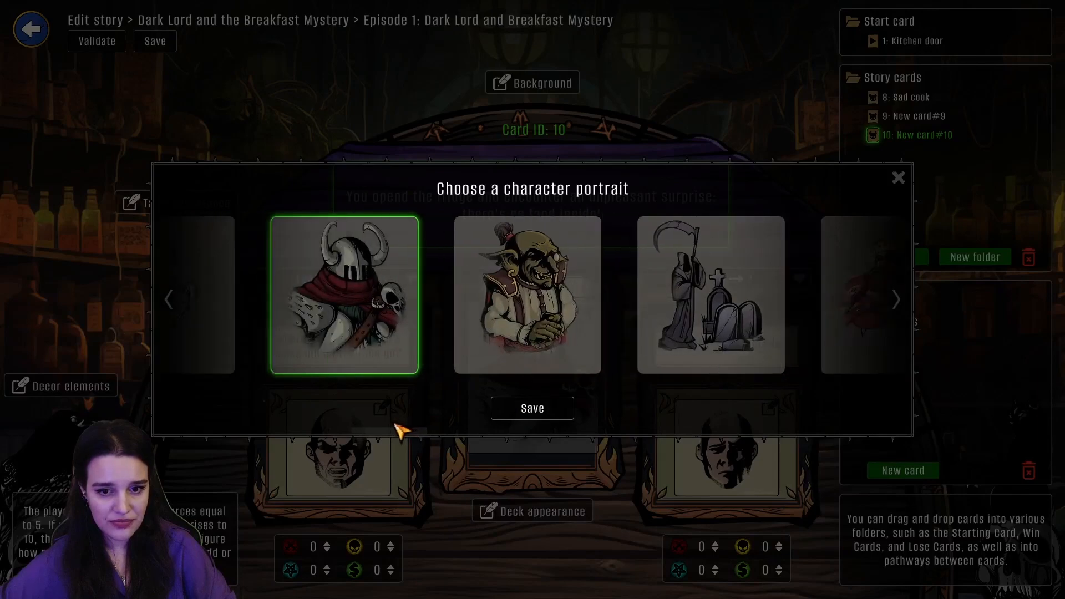
pyautogui.scroll(-4, 377, 428)
pyautogui.scroll(-8, 335, 426)
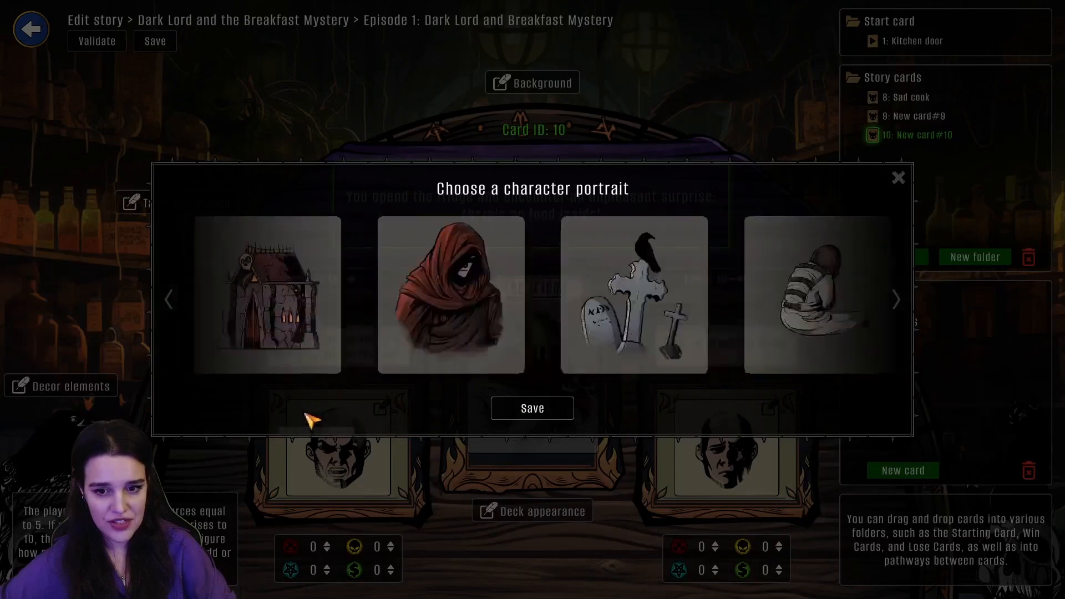
pyautogui.scroll(5, 242, 424)
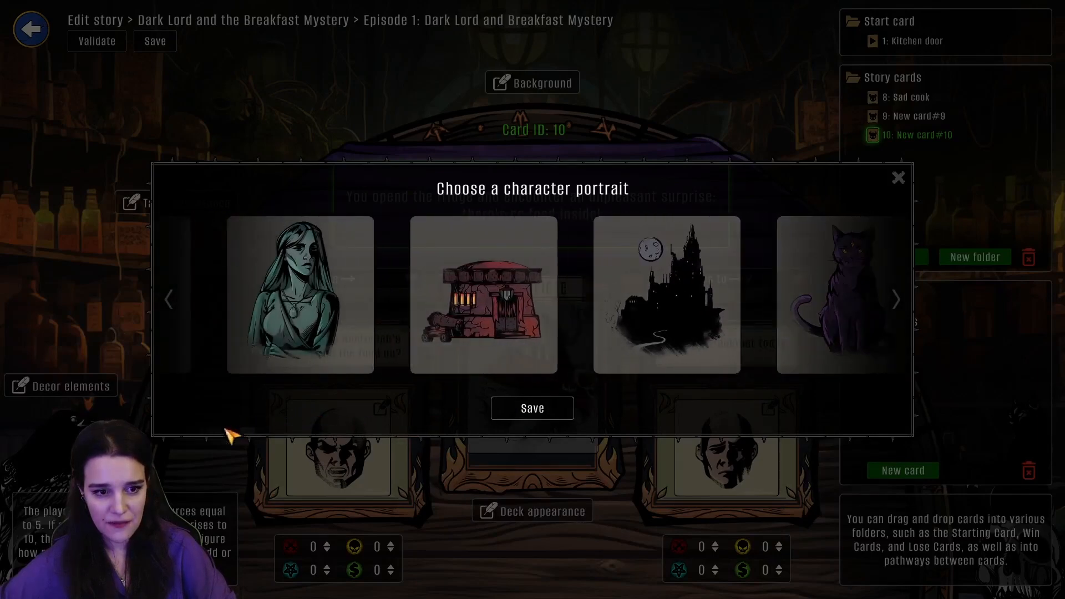
pyautogui.scroll(-6, 768, 423)
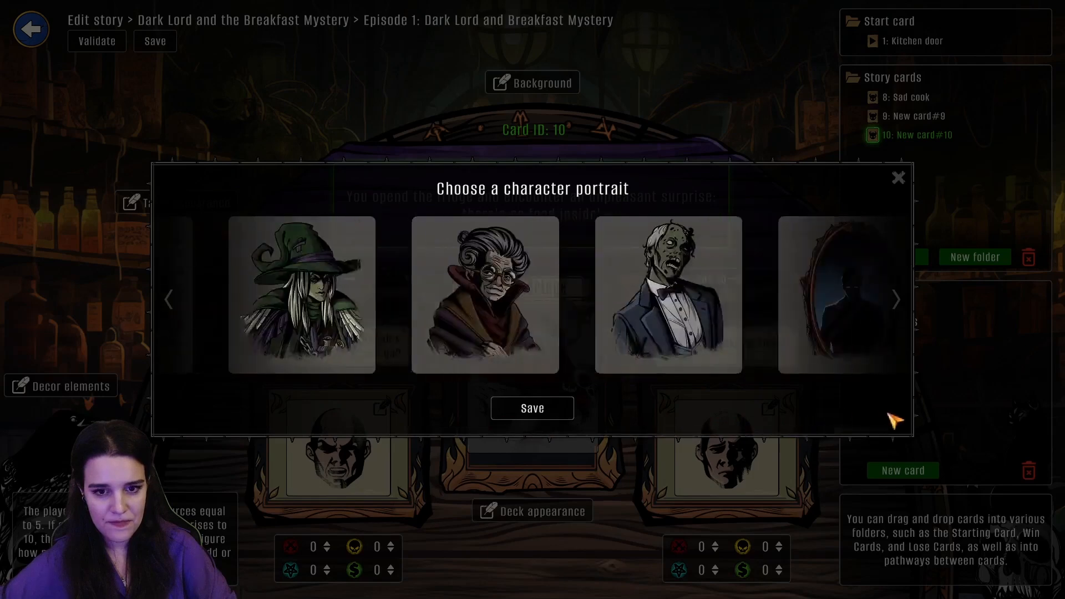
pyautogui.click(773, 314)
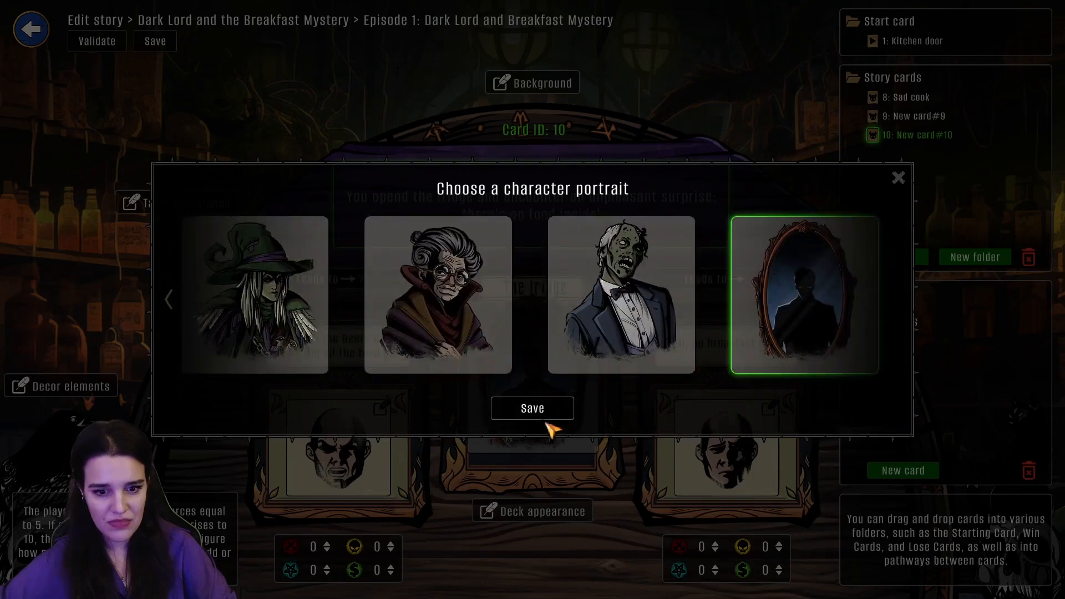
pyautogui.click(546, 414)
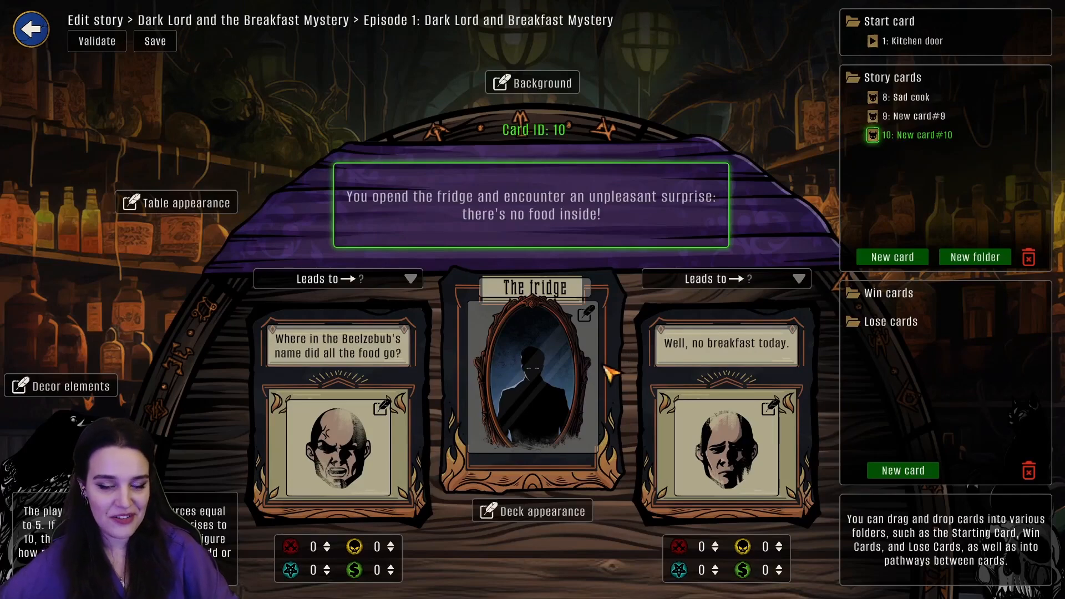
# Review the Sad cook, Cook and The fridge story cards and check which cards their answers lead to
pyautogui.click(937, 116)
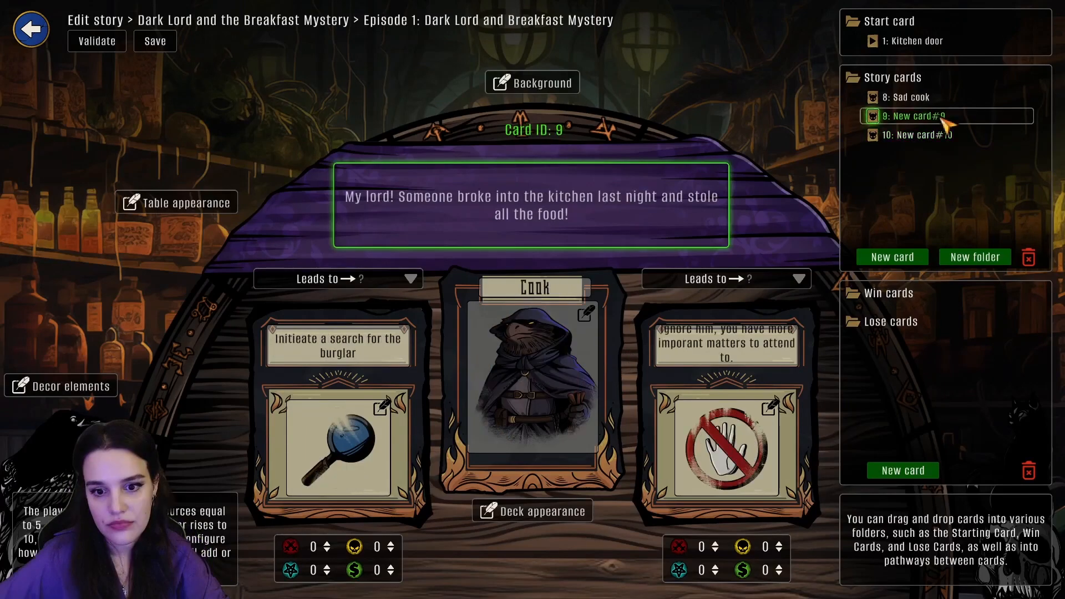
pyautogui.click(946, 135)
pyautogui.click(916, 98)
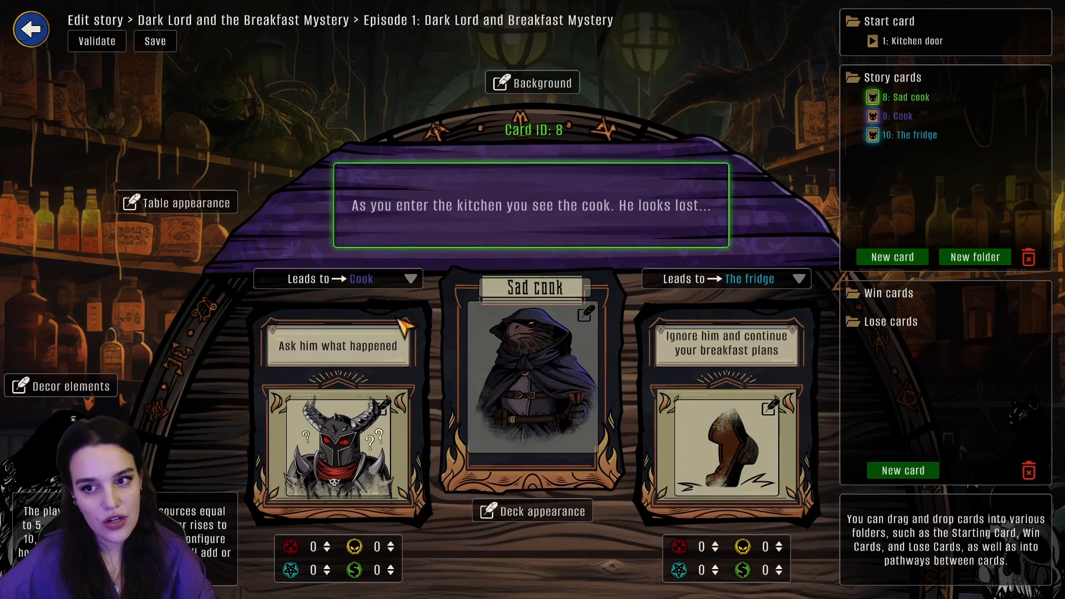
pyautogui.click(913, 116)
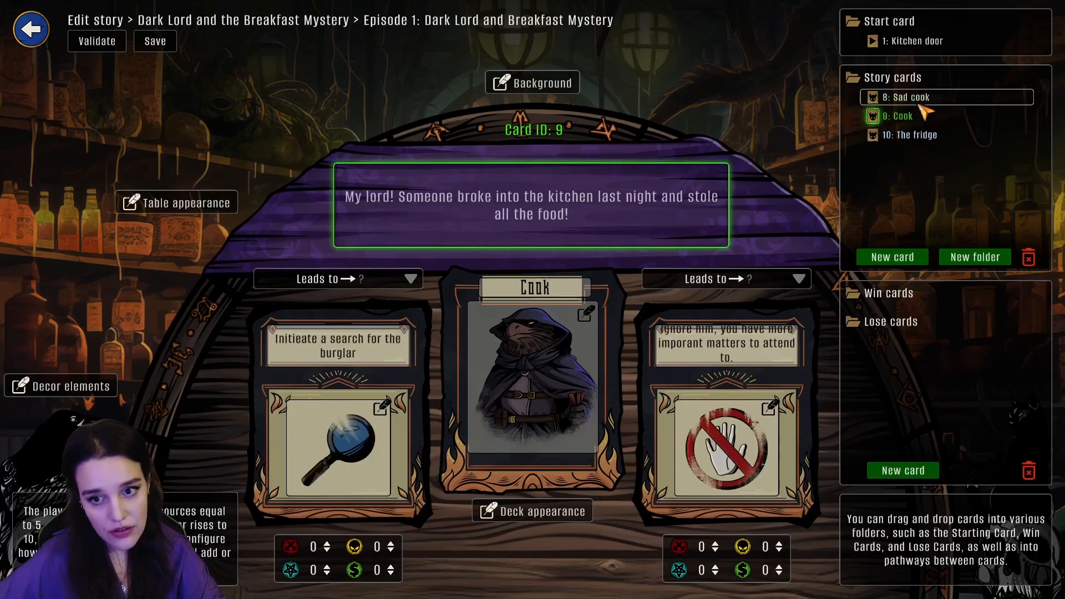
pyautogui.click(924, 104)
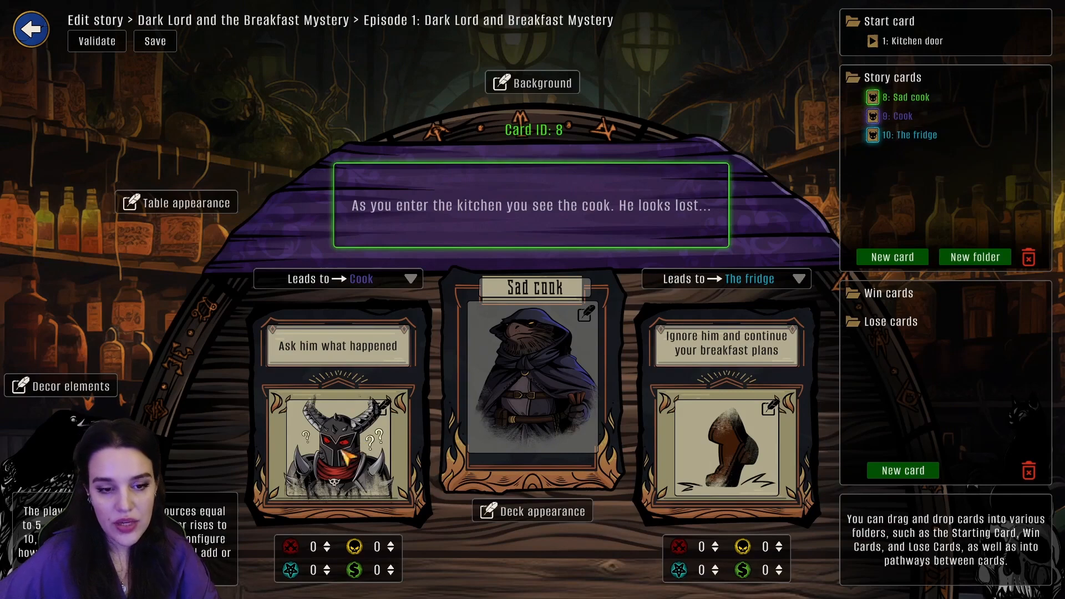
pyautogui.click(925, 117)
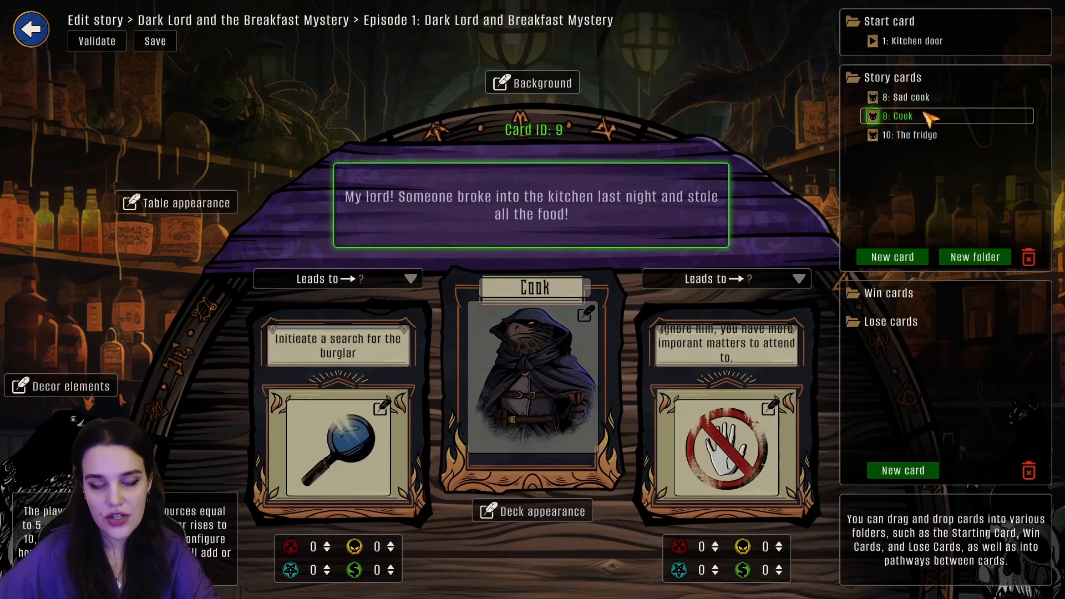
pyautogui.click(935, 100)
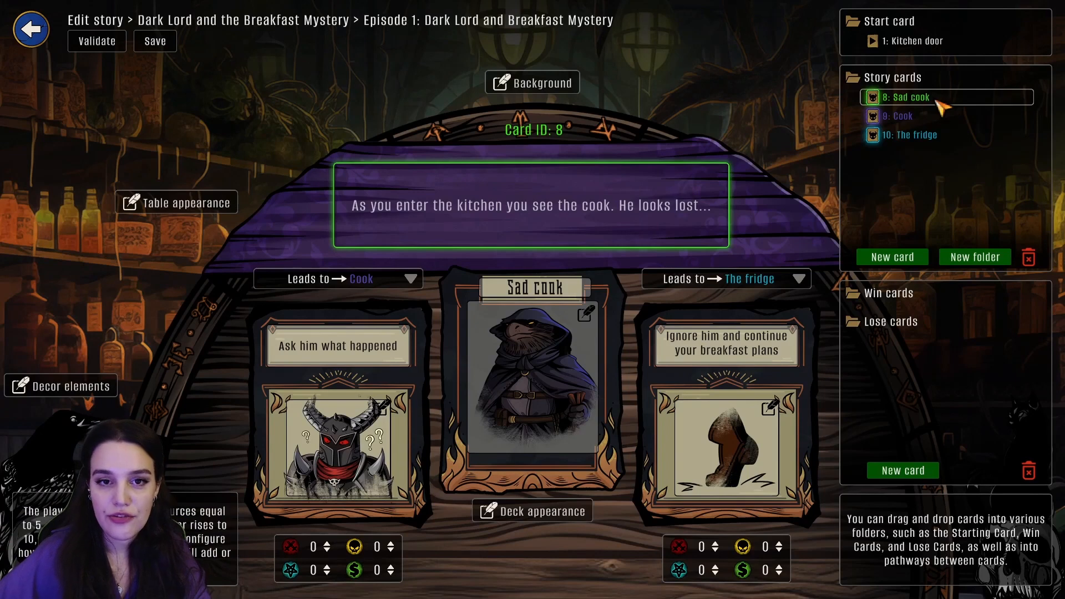
pyautogui.click(946, 140)
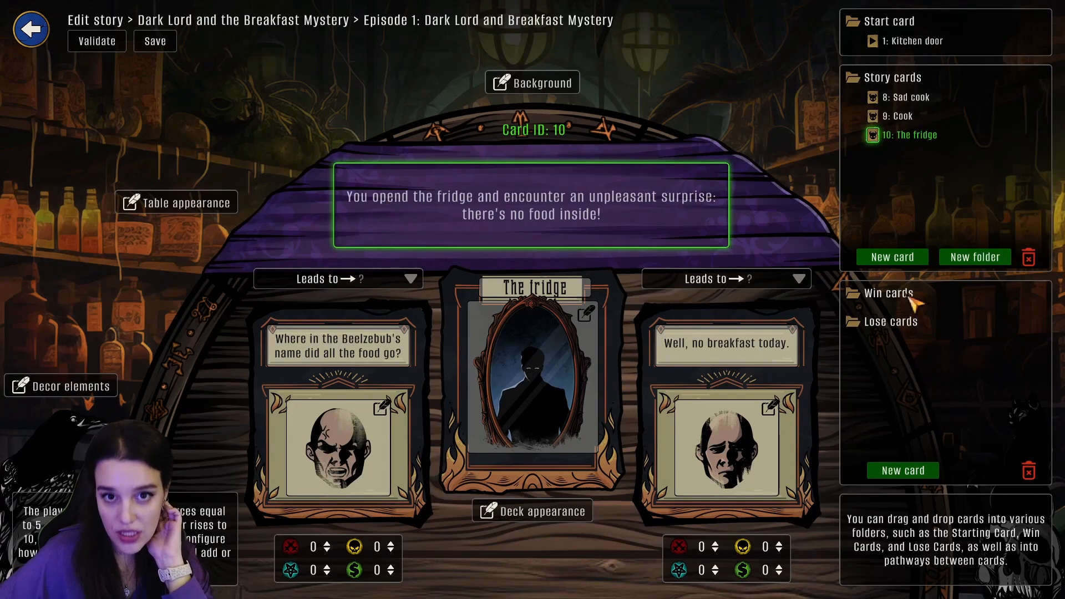
# Create a new card in the Win cards folder and name it "Good ending"
pyautogui.click(891, 349)
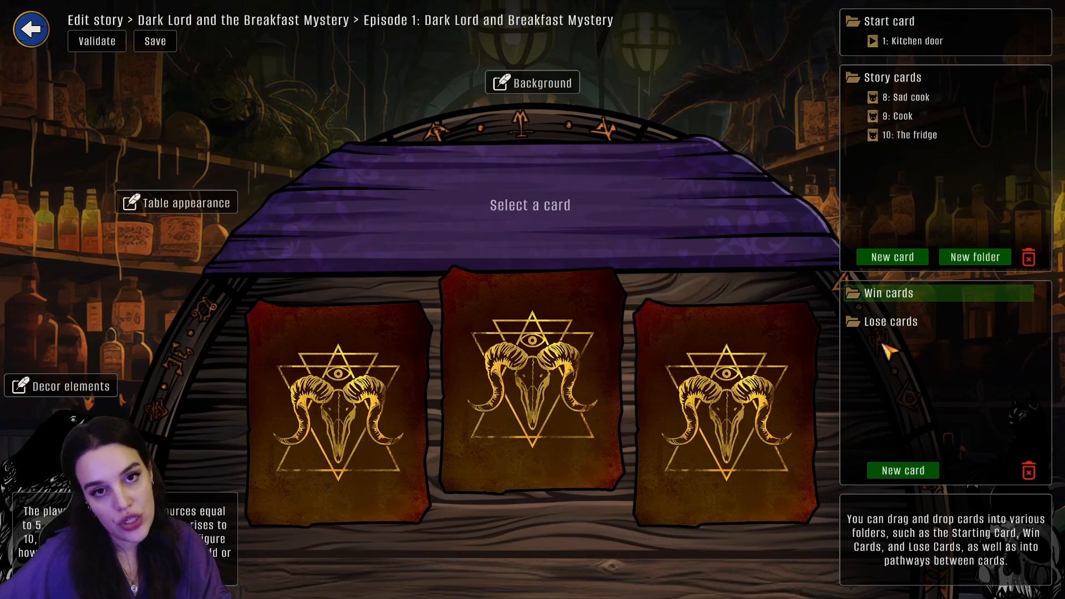
pyautogui.click(903, 470)
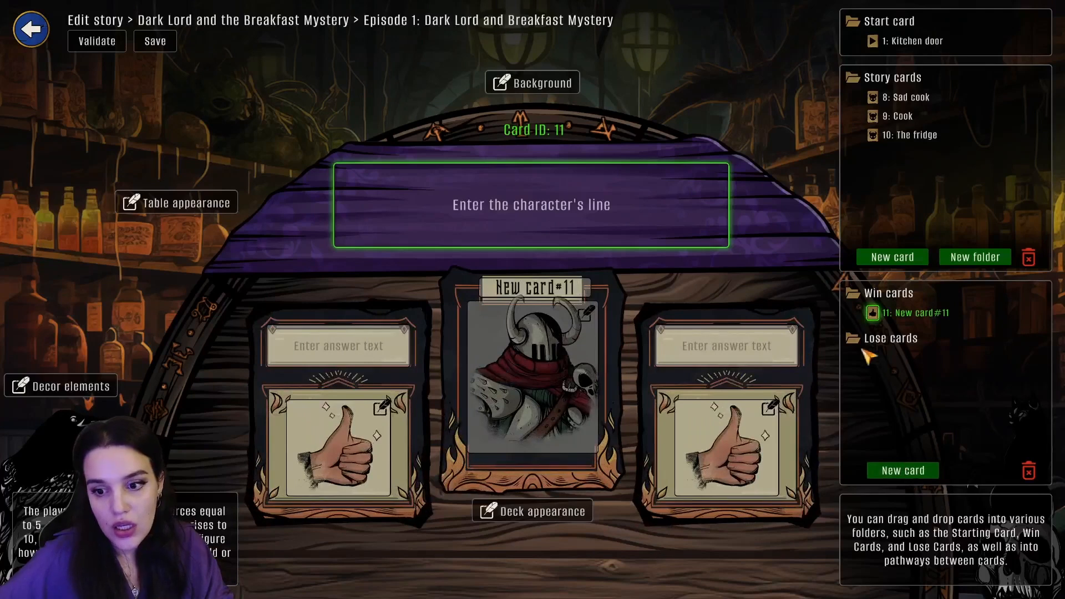
pyautogui.click(543, 218)
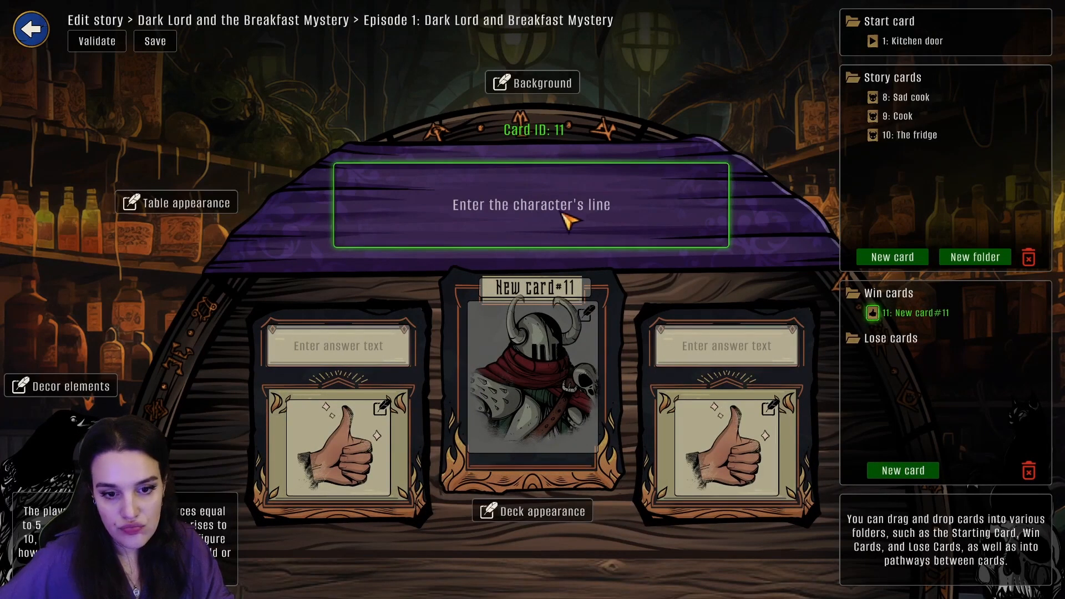
pyautogui.click(541, 290)
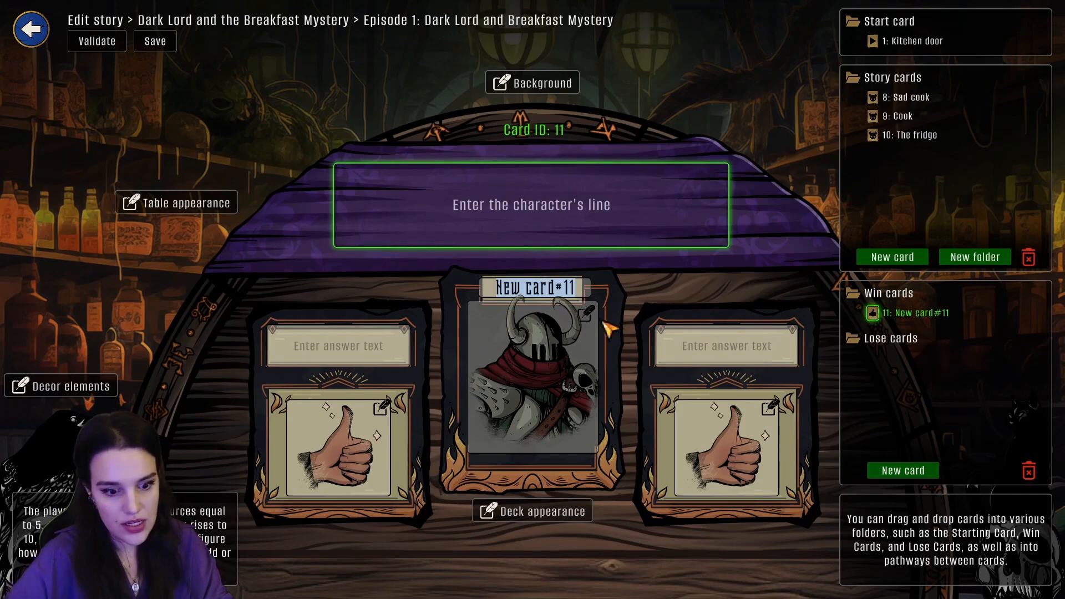
pyautogui.write('Goo')
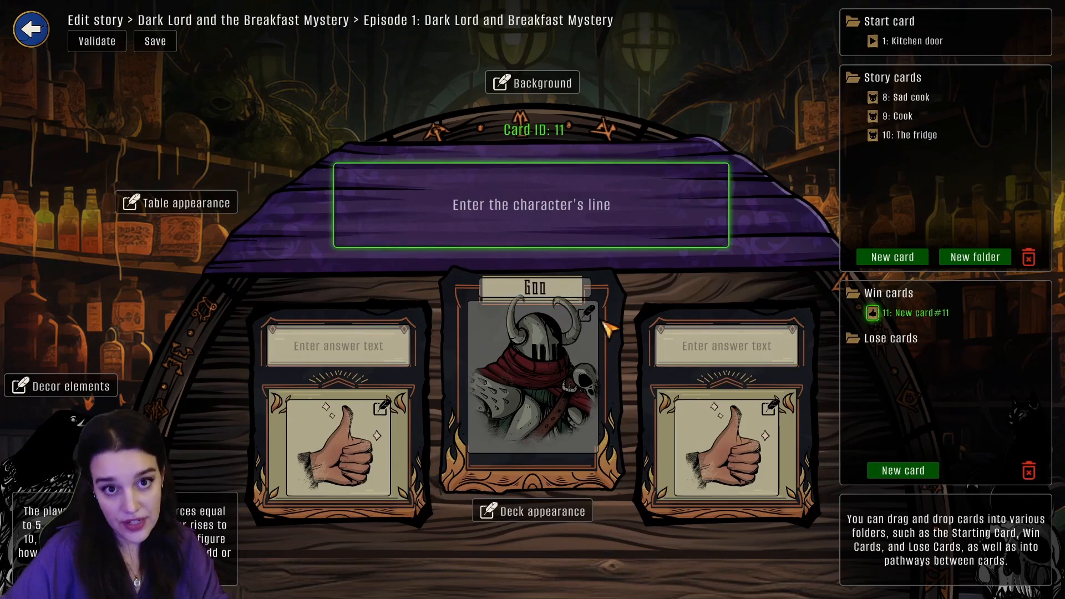
pyautogui.write('d ending')
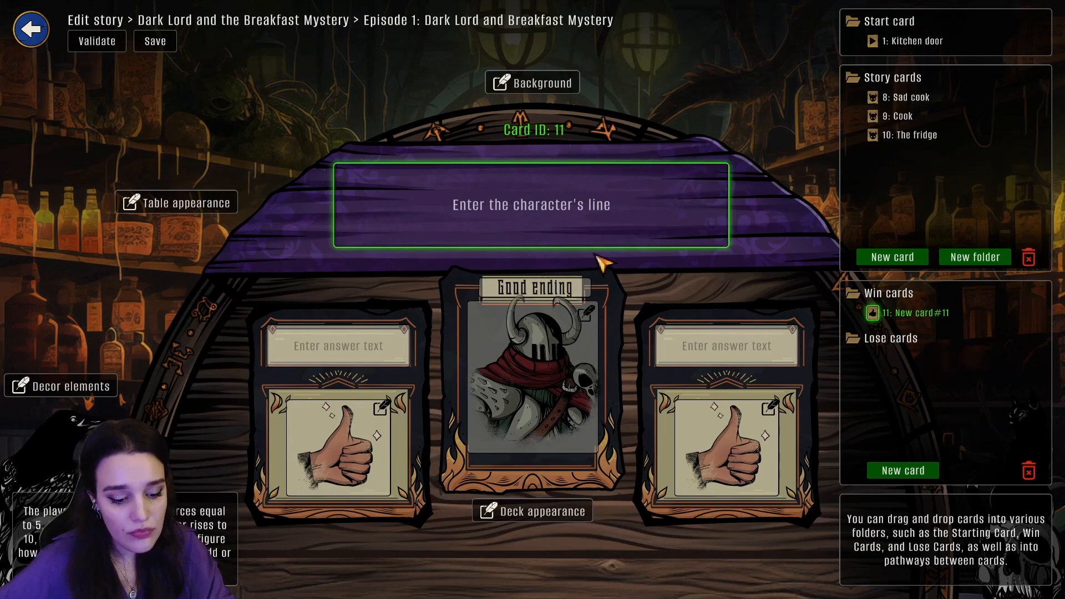
# Enter card 11's line: "After a short search, it was revealed that the mysterious burglar was... the beloved castle cat. It had also already eaten its prey."
pyautogui.click(490, 206)
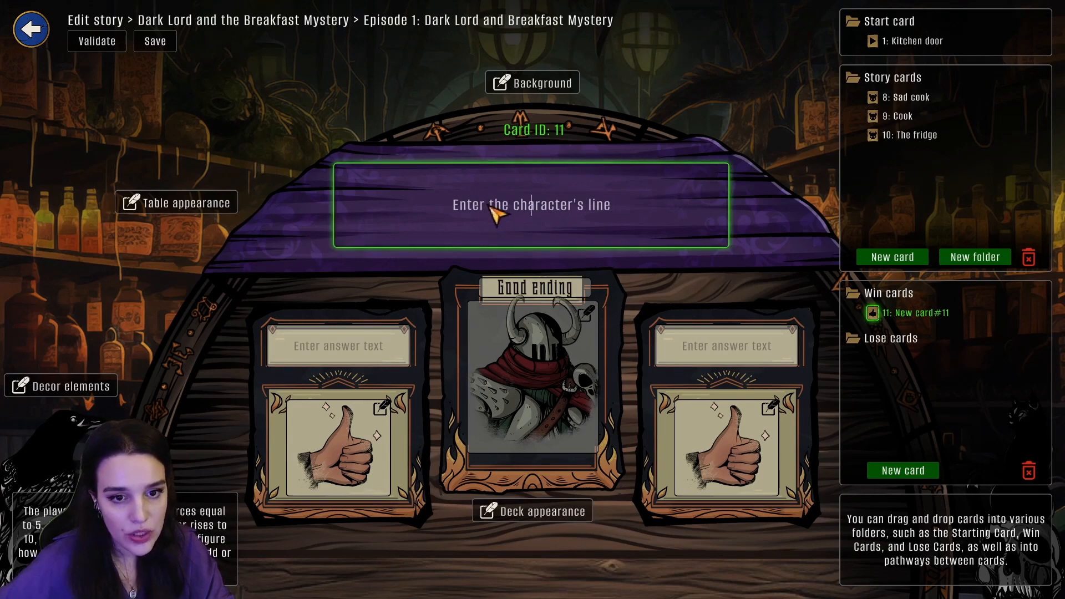
pyautogui.write('After a short search, it was revealed that the mysterious burglar was... the beloved castle cat. It had also already eaten its prey.')
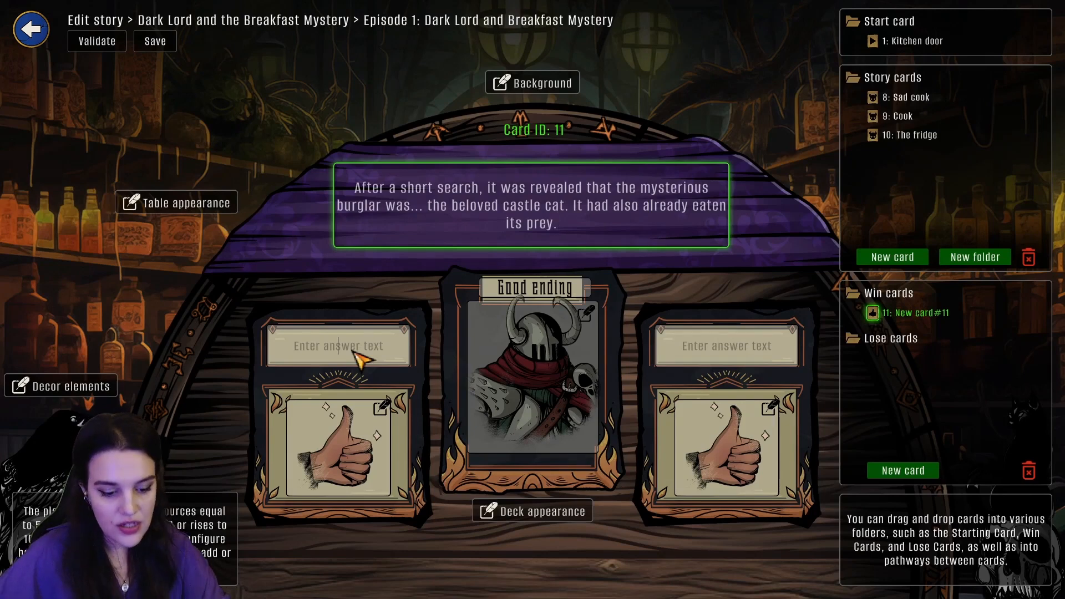
# Enter "The end" as the first answer on card 11 and "The end (per the satified cat)" as the second
pyautogui.write('E')
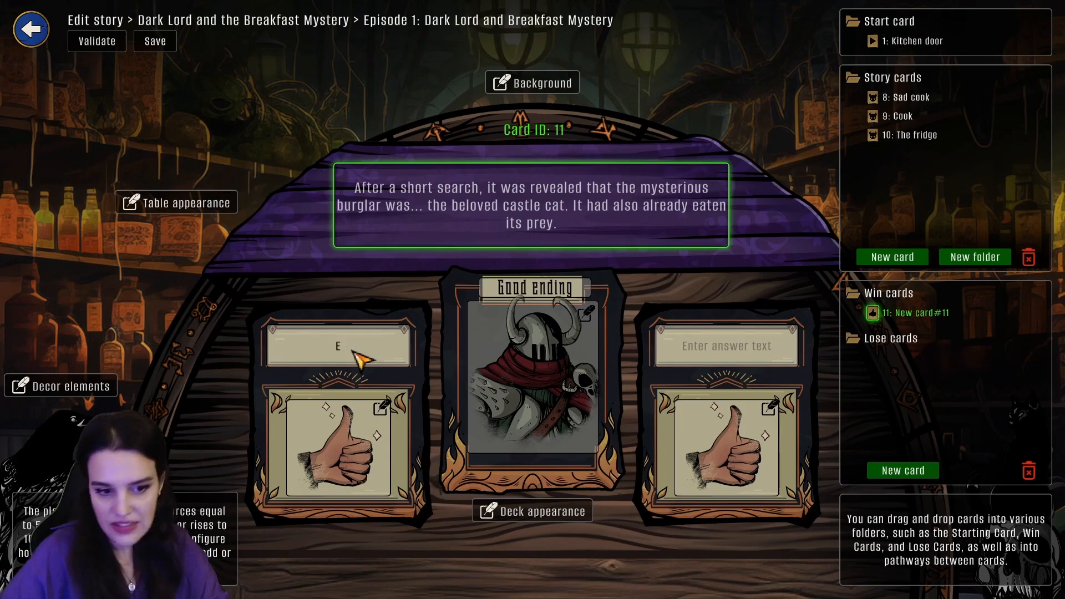
pyautogui.press('BackSpace')
pyautogui.write('The end')
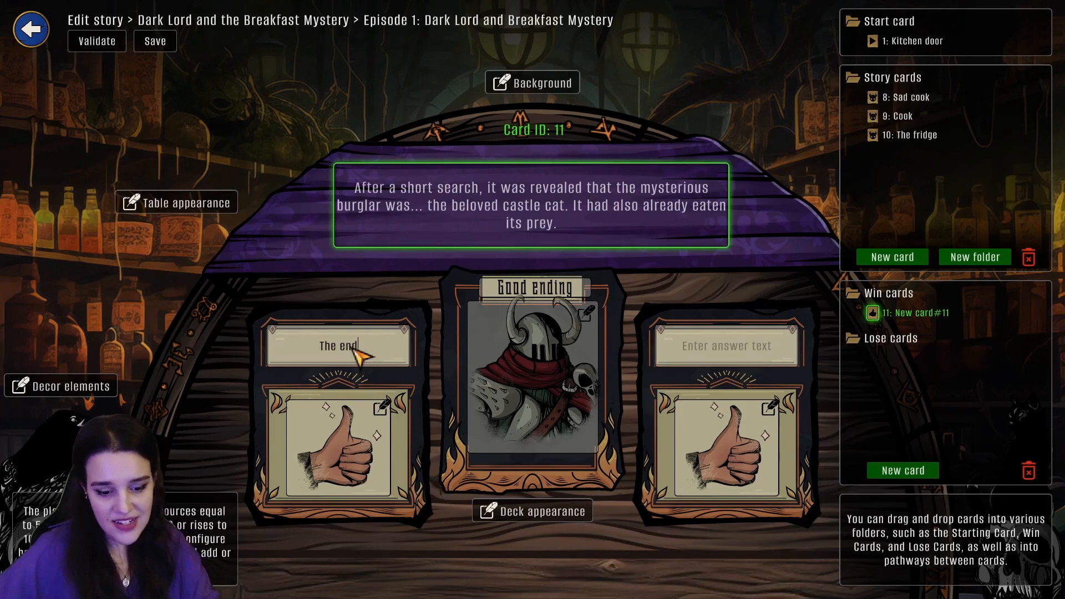
pyautogui.write('The end')
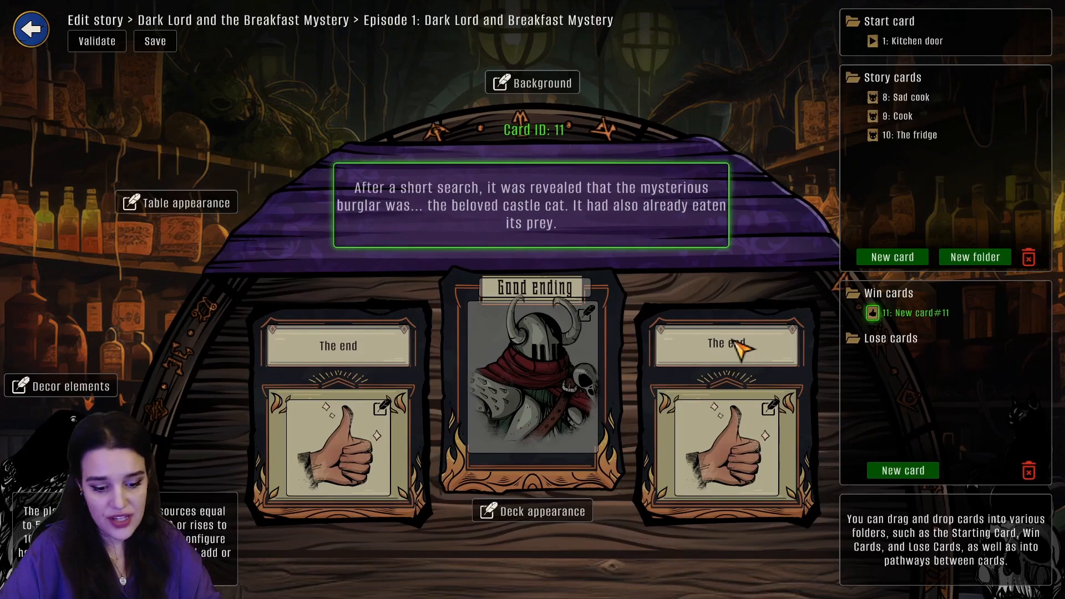
pyautogui.write(' winner')
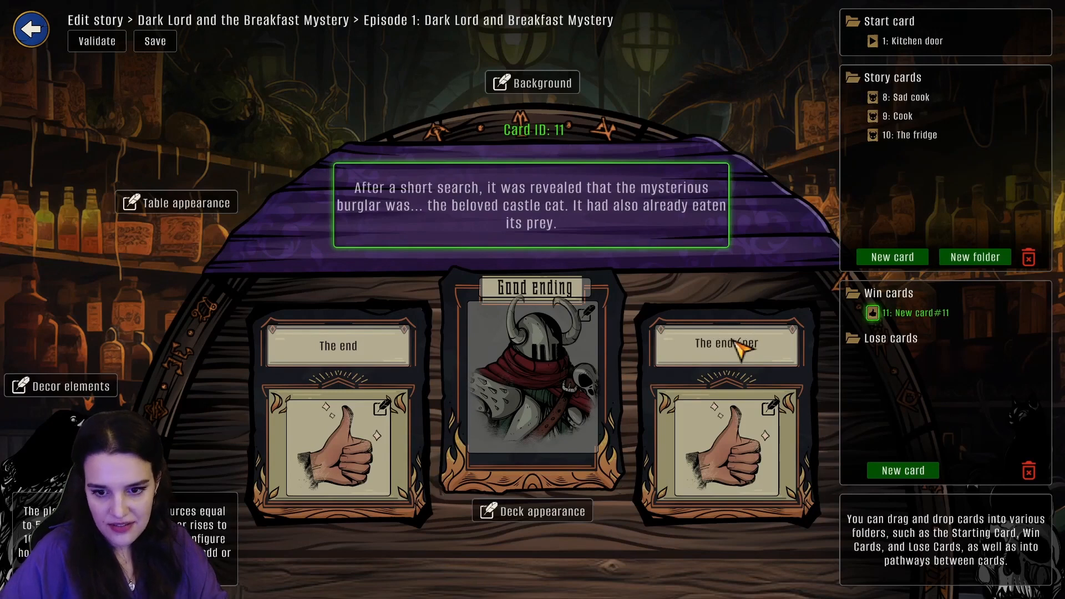
pyautogui.write(' the sati')
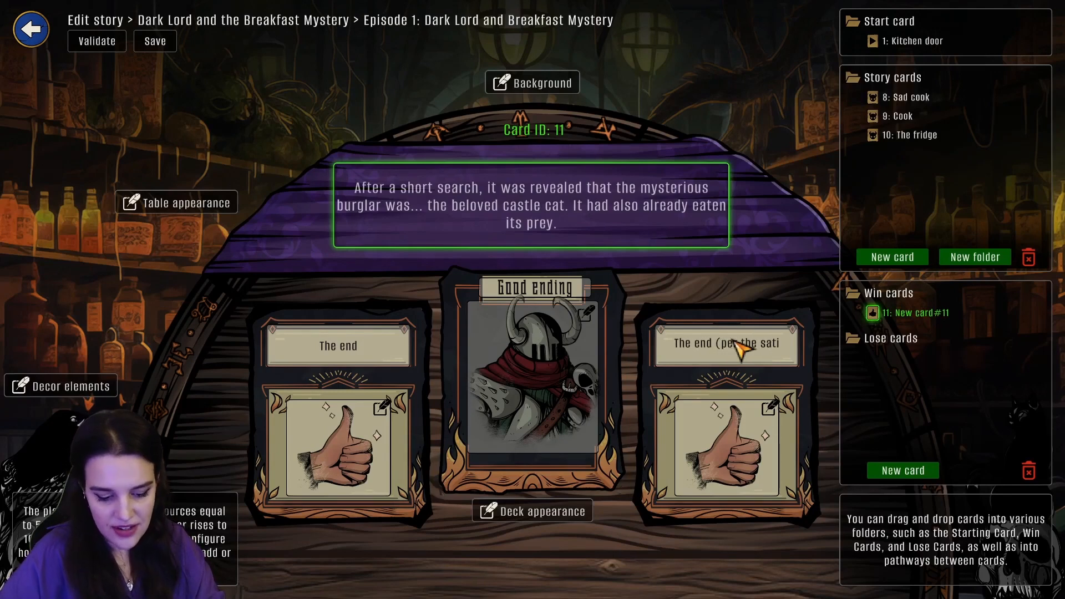
pyautogui.write('fied cat)')
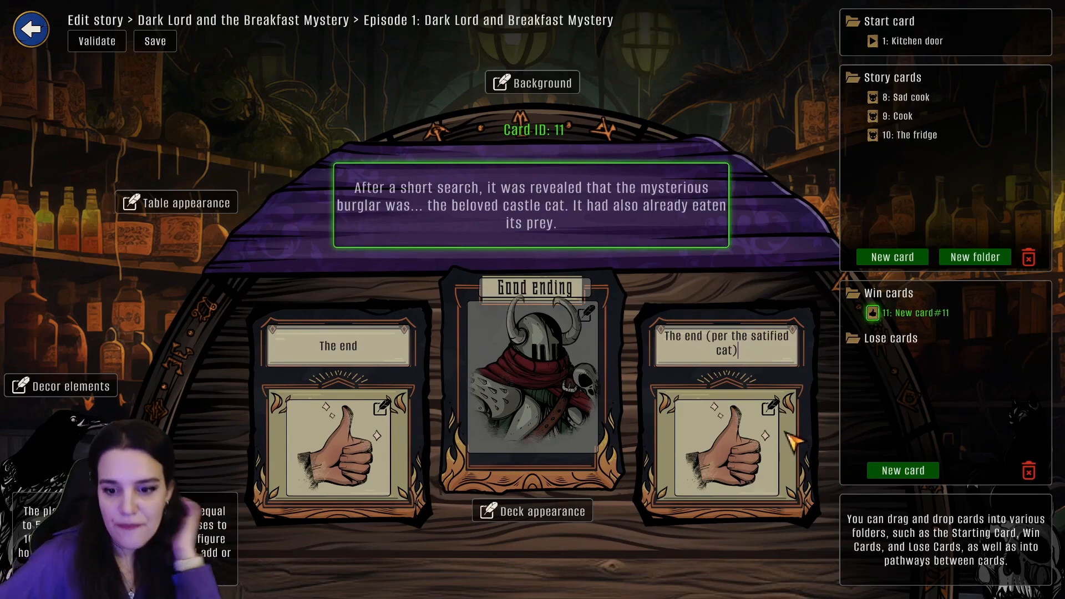
# Give the second answer on card 11 the illustration of a hand petting a cat
pyautogui.click(771, 409)
pyautogui.scroll(-10, 359, 450)
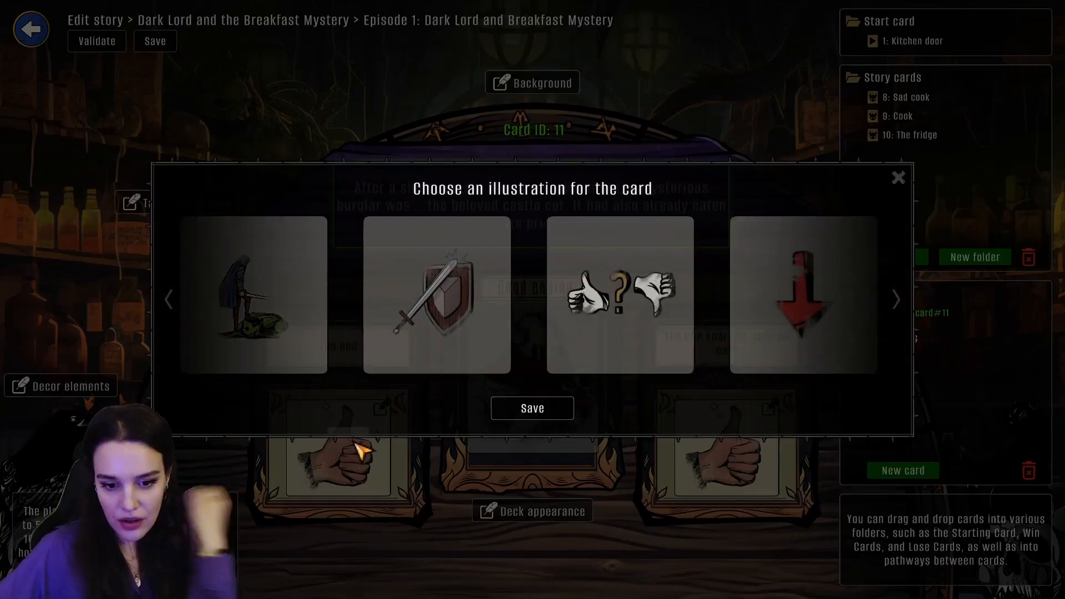
pyautogui.scroll(-10, 449, 438)
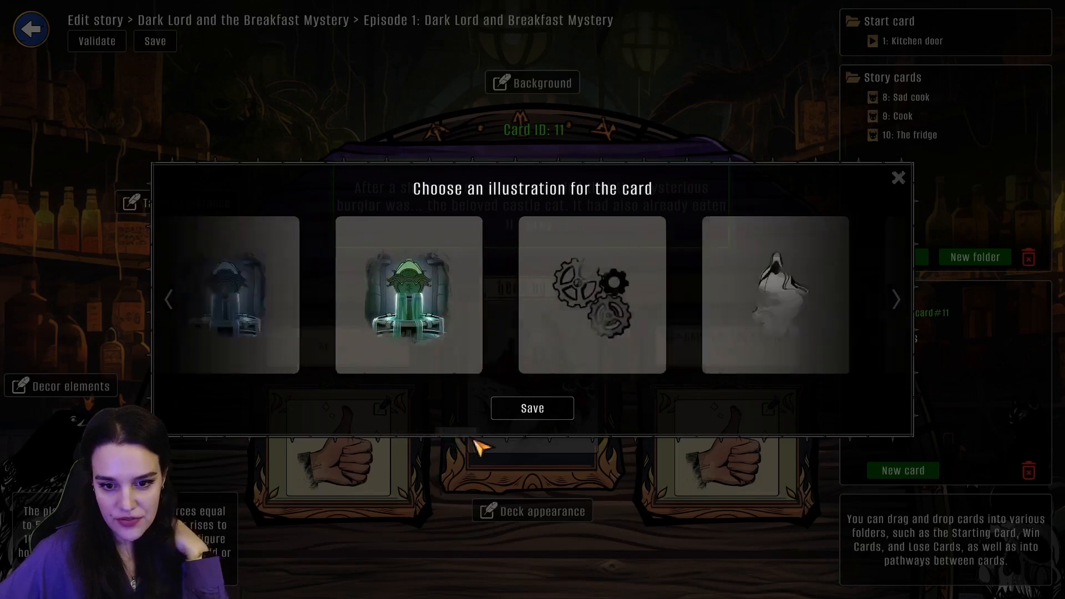
pyautogui.scroll(-10, 572, 434)
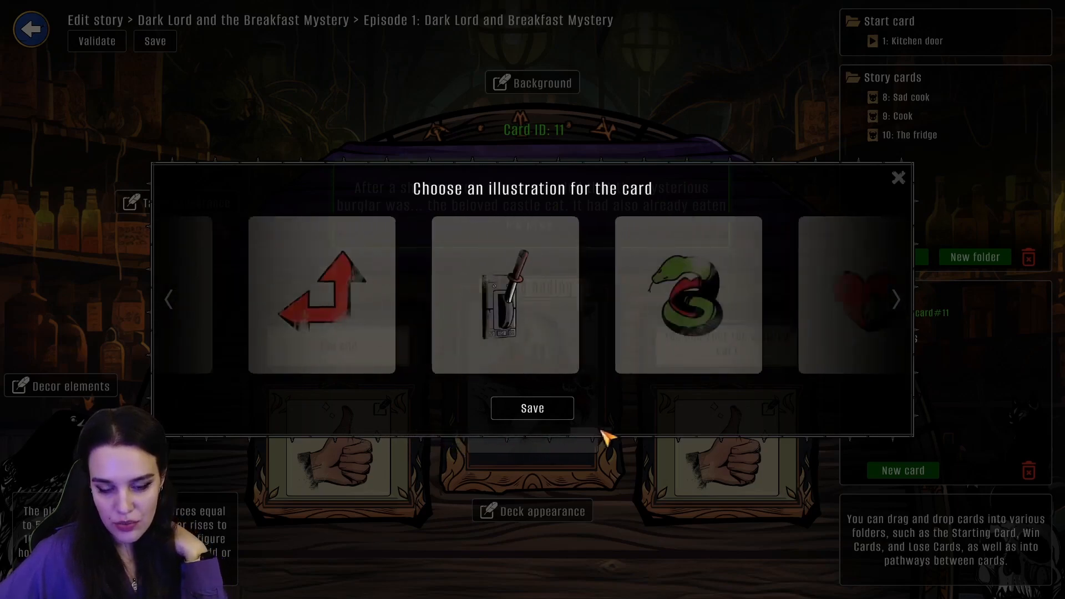
pyautogui.scroll(-3, 699, 441)
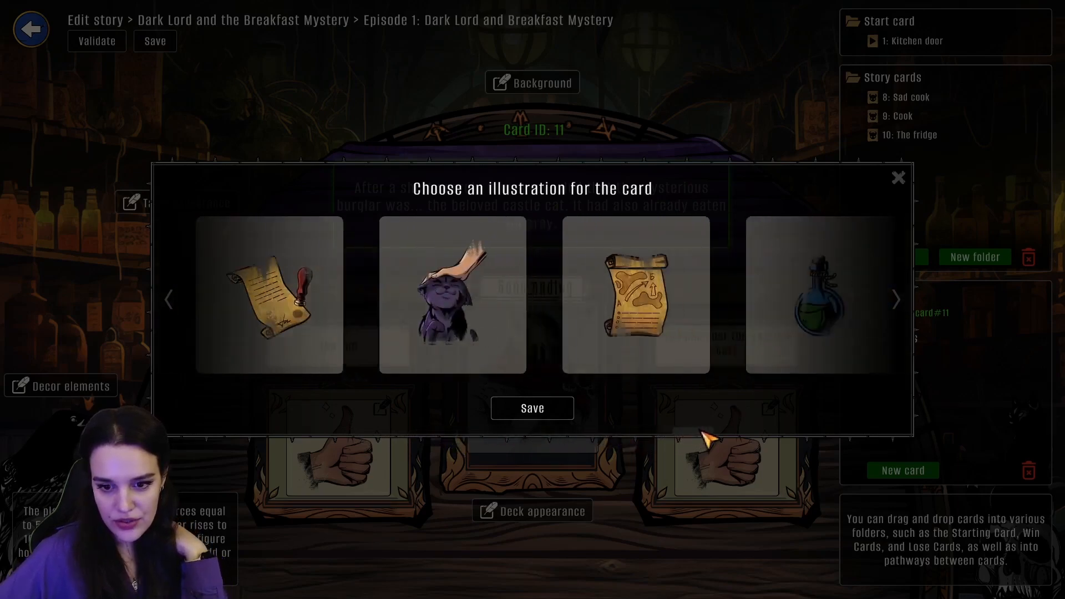
pyautogui.click(422, 304)
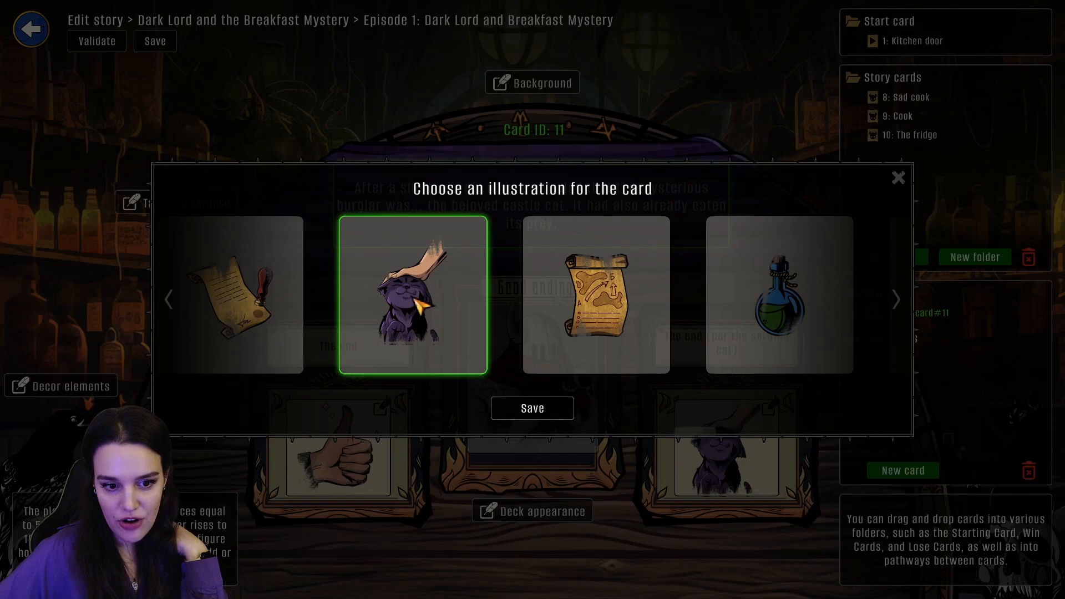
pyautogui.click(547, 409)
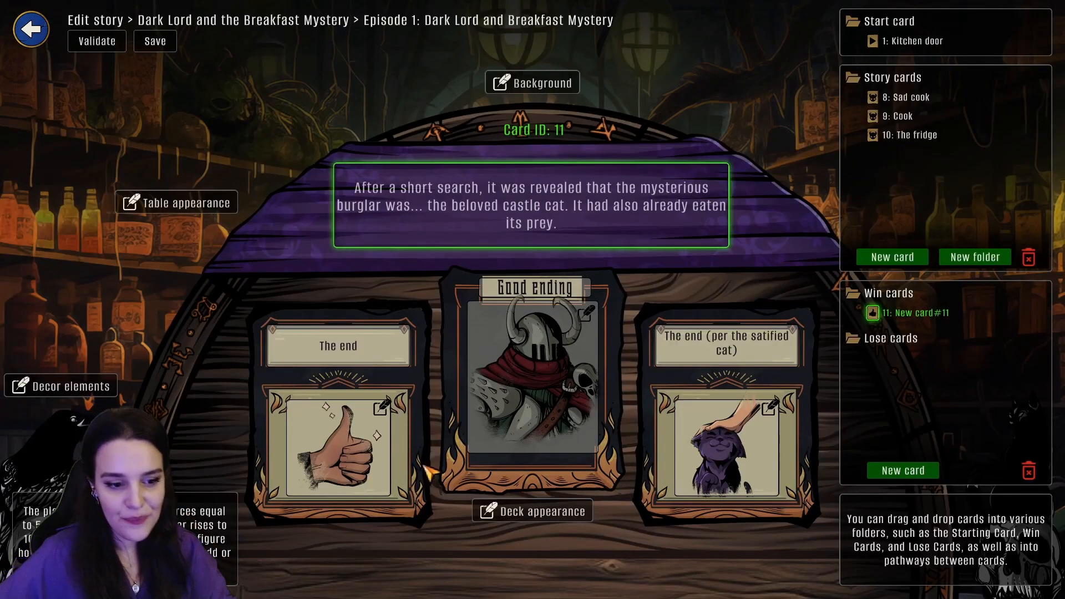
pyautogui.click(381, 408)
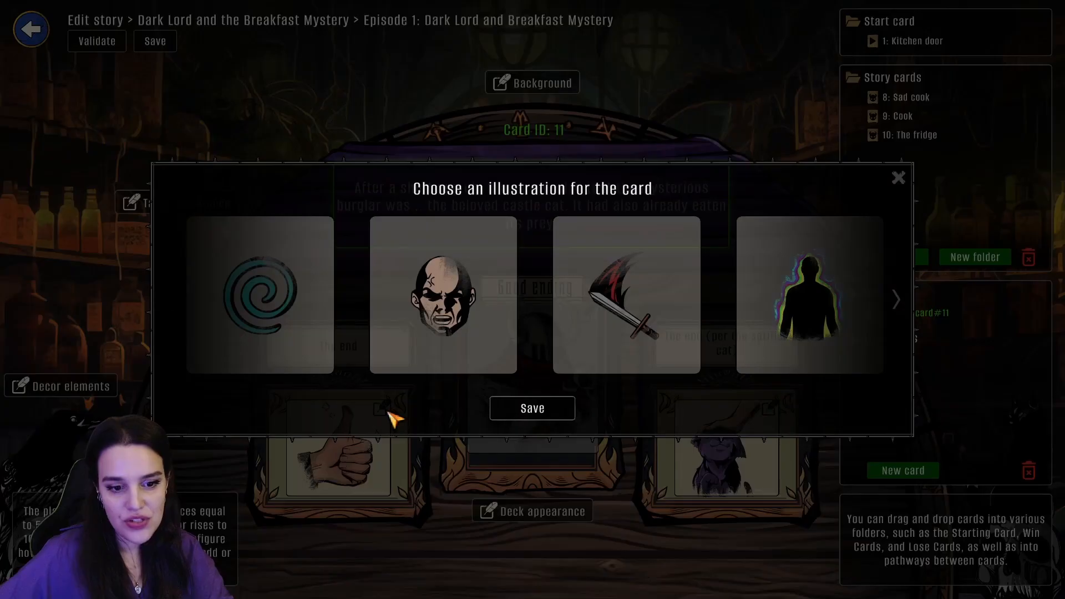
pyautogui.click(534, 416)
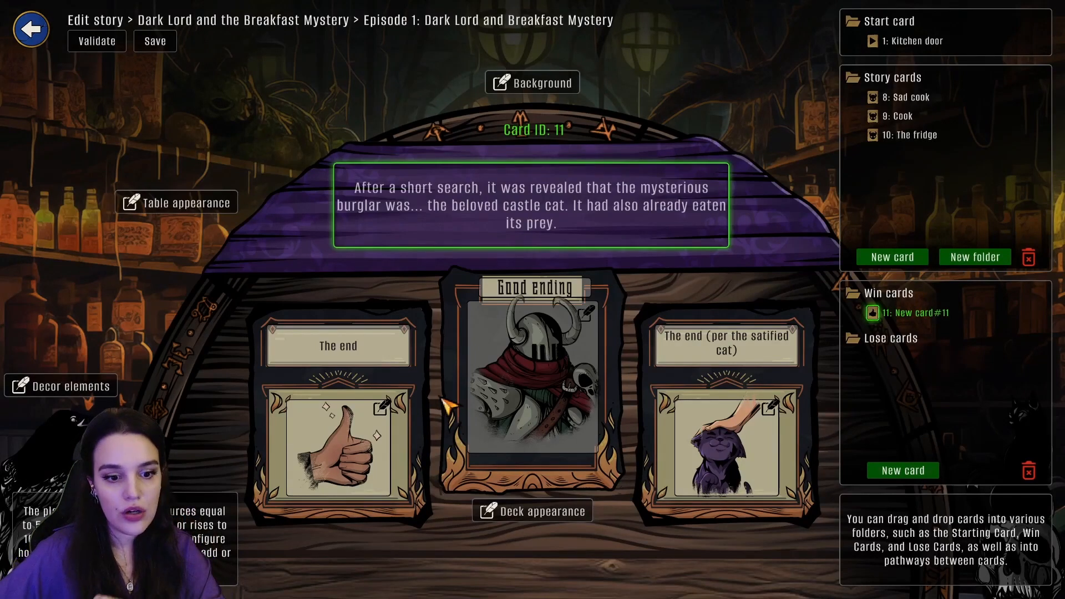
# Correct the spelling of the Cook card's first answer to "Initiate a search for the burglar"
pyautogui.click(937, 314)
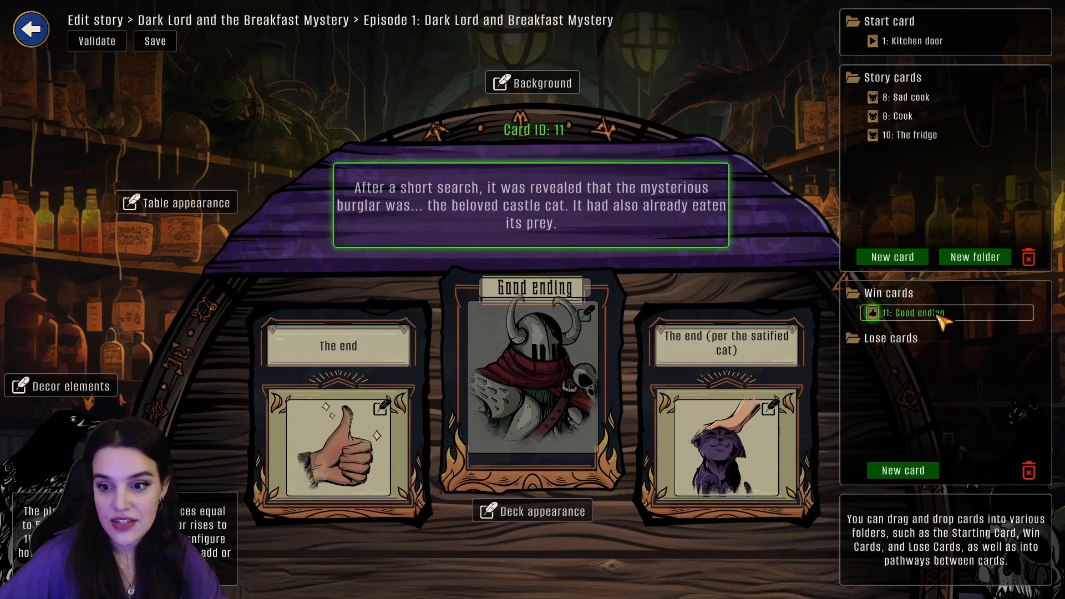
pyautogui.click(921, 135)
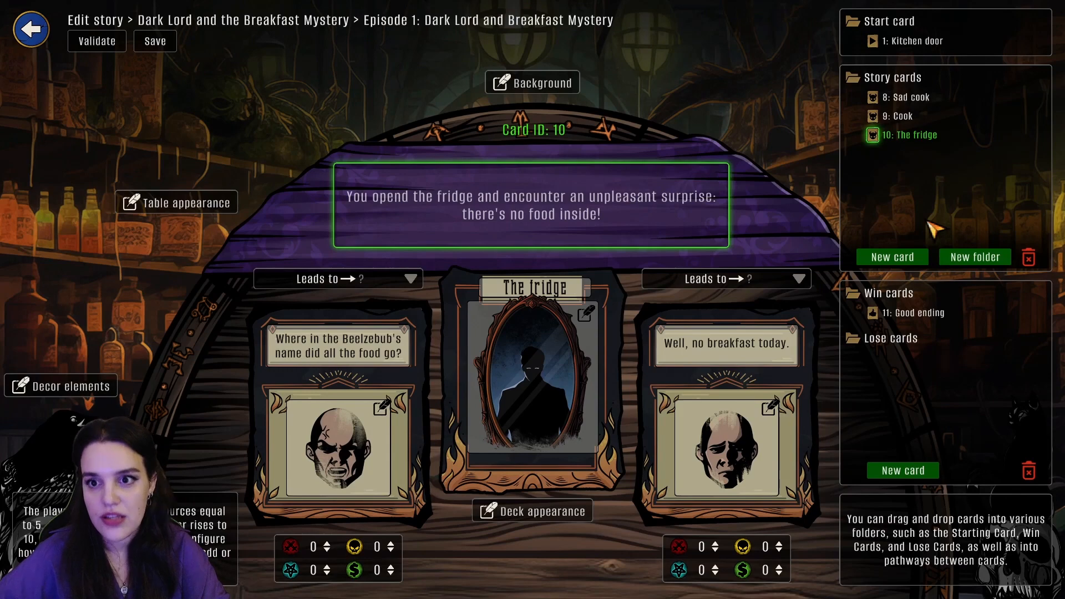
pyautogui.click(921, 99)
pyautogui.click(916, 117)
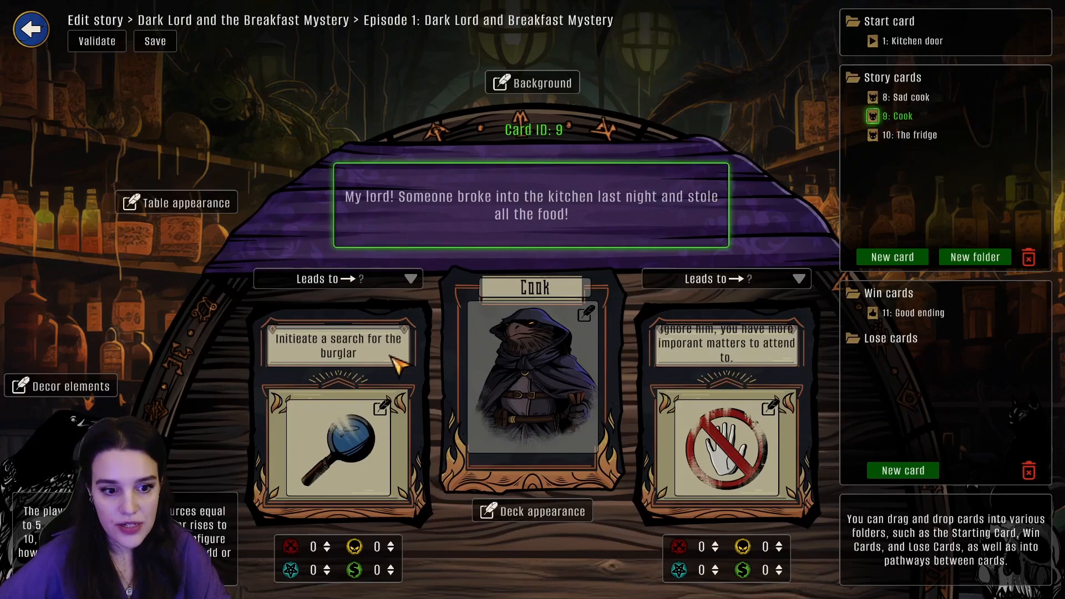
pyautogui.doubleClick(311, 341)
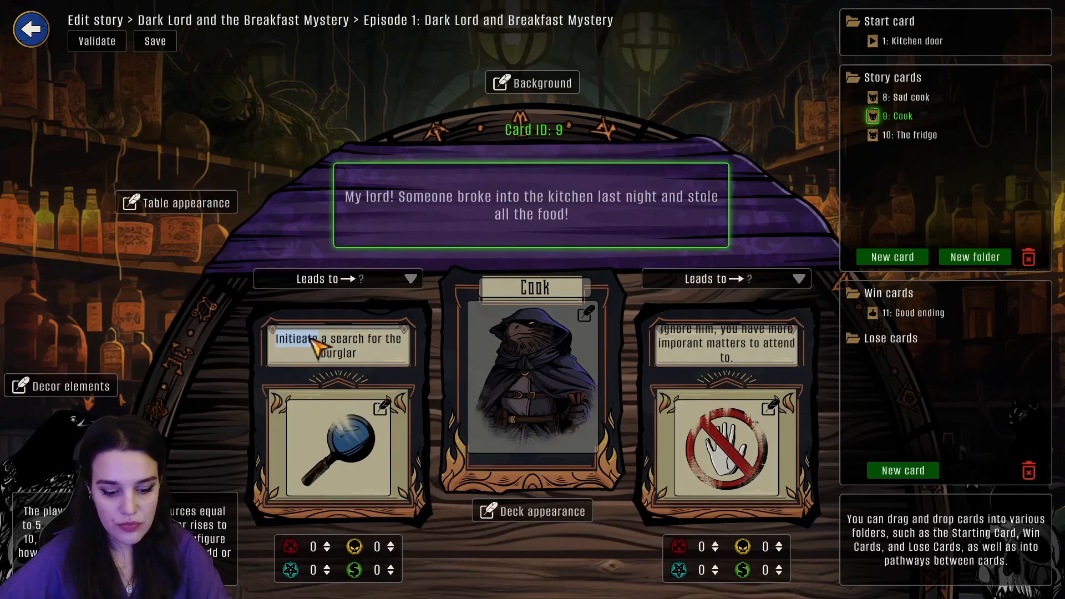
pyautogui.write('Initiate a s')
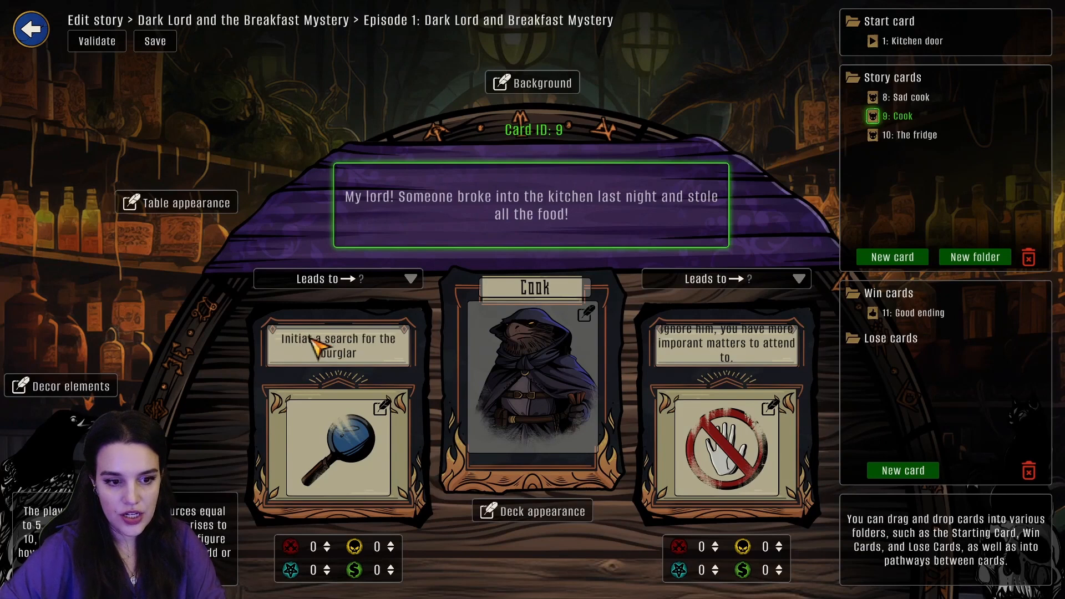
pyautogui.write('e')
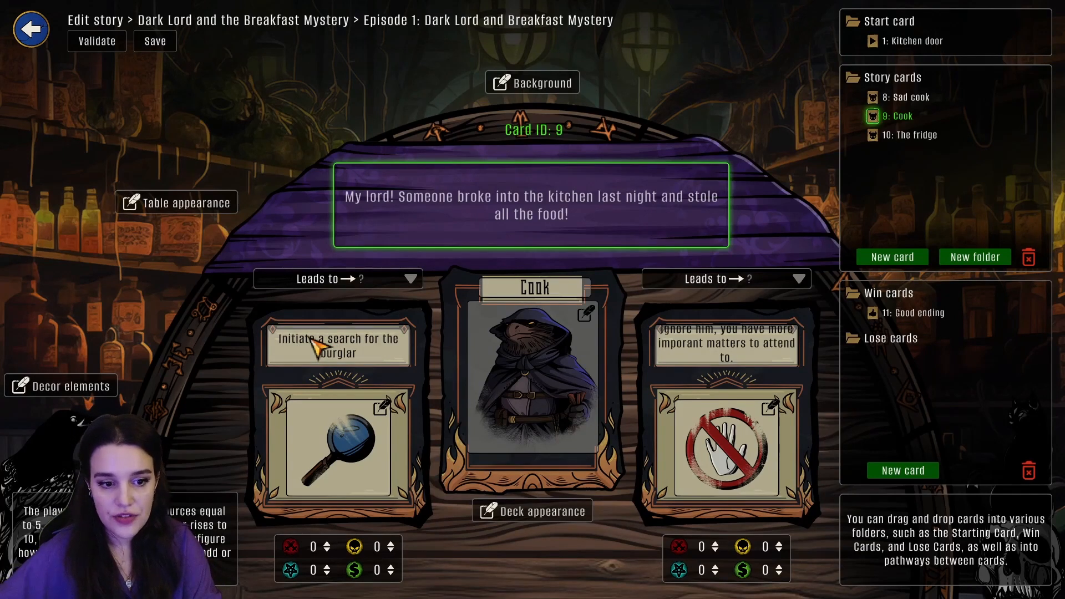
# Make the Cook card's first answer lead to the Good ending card
pyautogui.click(357, 279)
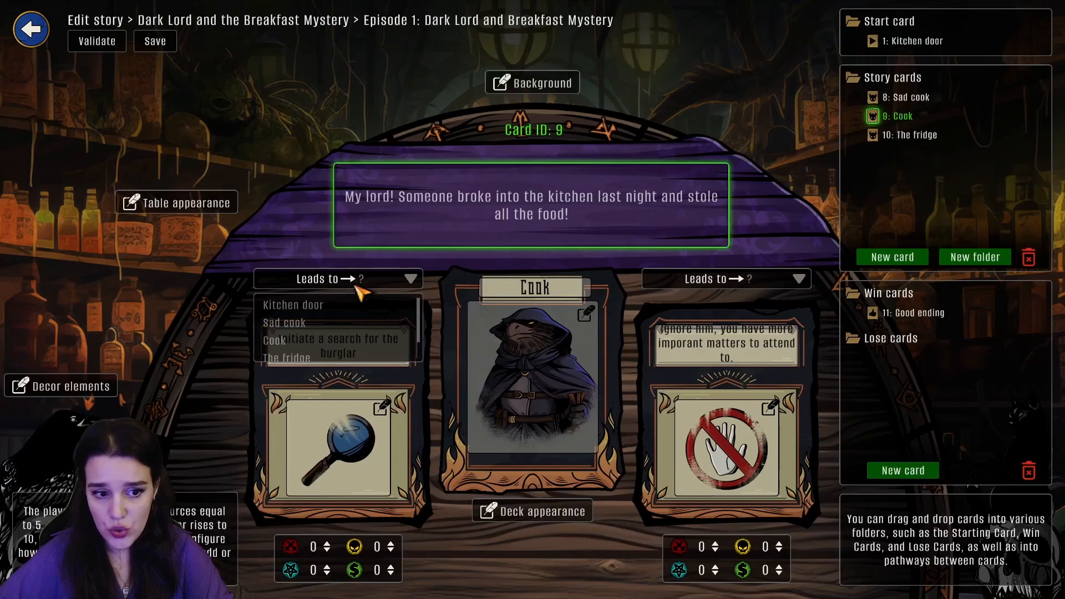
pyautogui.scroll(-1, 328, 332)
pyautogui.click(321, 360)
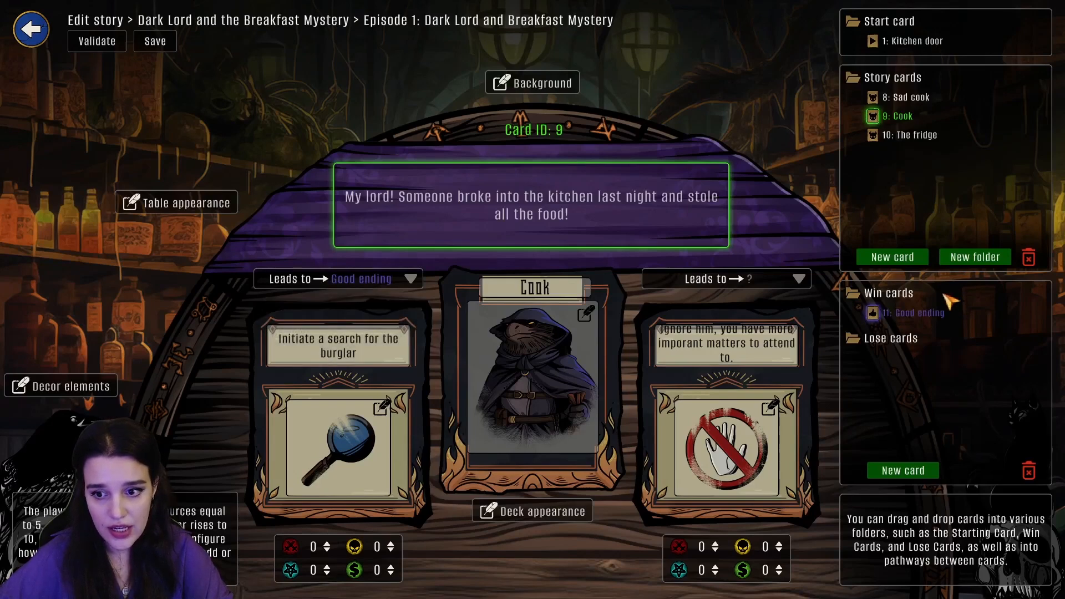
# Create a new card in the Lose cards folder with the line "The mystery remains unsolved and you remain hungry."
pyautogui.click(922, 318)
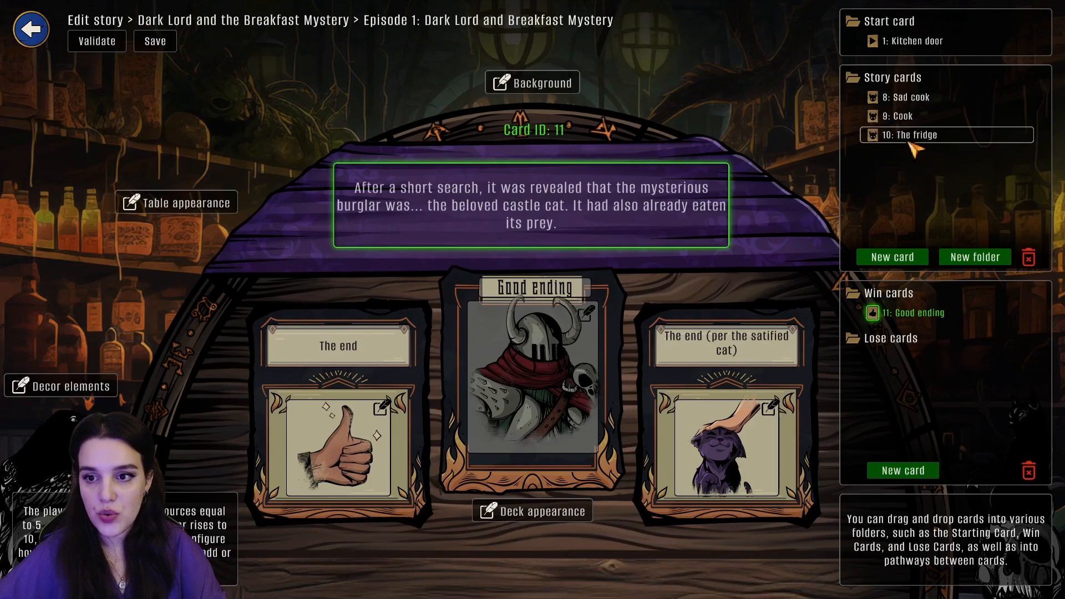
pyautogui.click(875, 403)
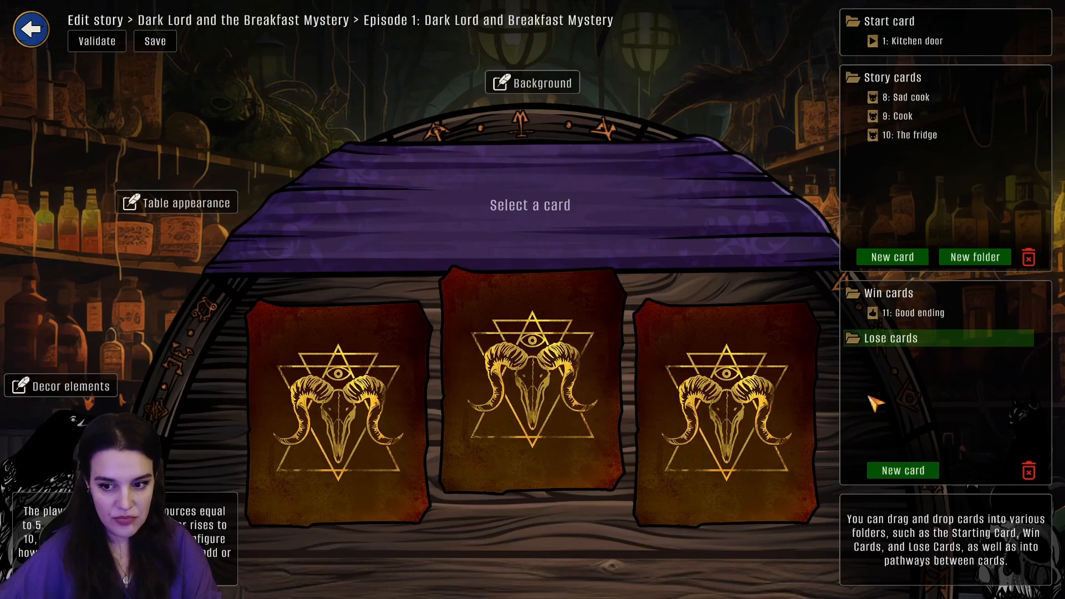
pyautogui.click(900, 471)
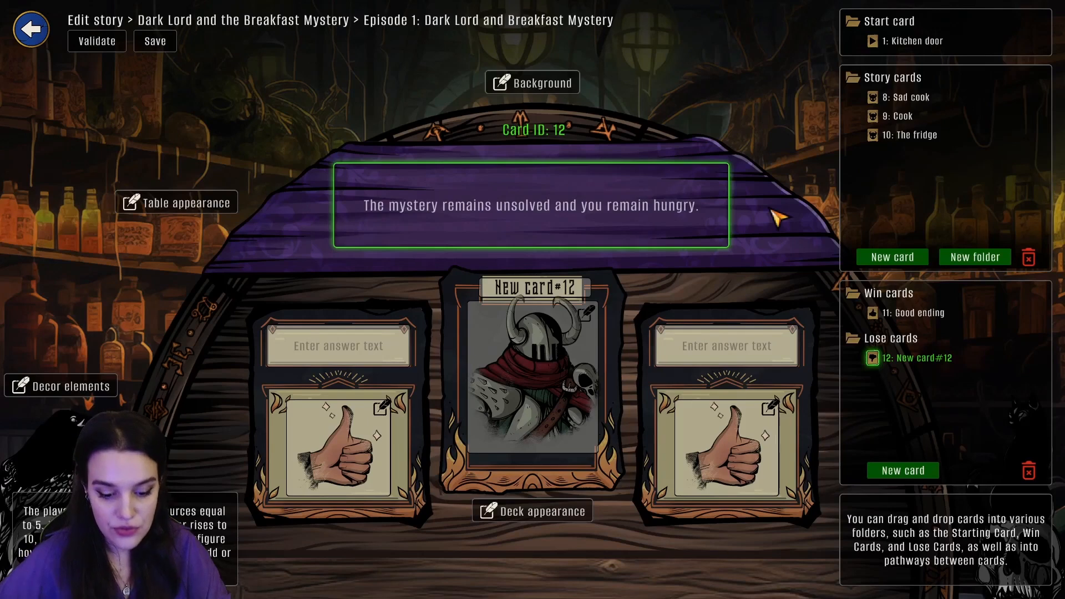
# Enter "The end" as the first answer on card 12 and "The end (pet the castle cat)" as the second
pyautogui.click(369, 355)
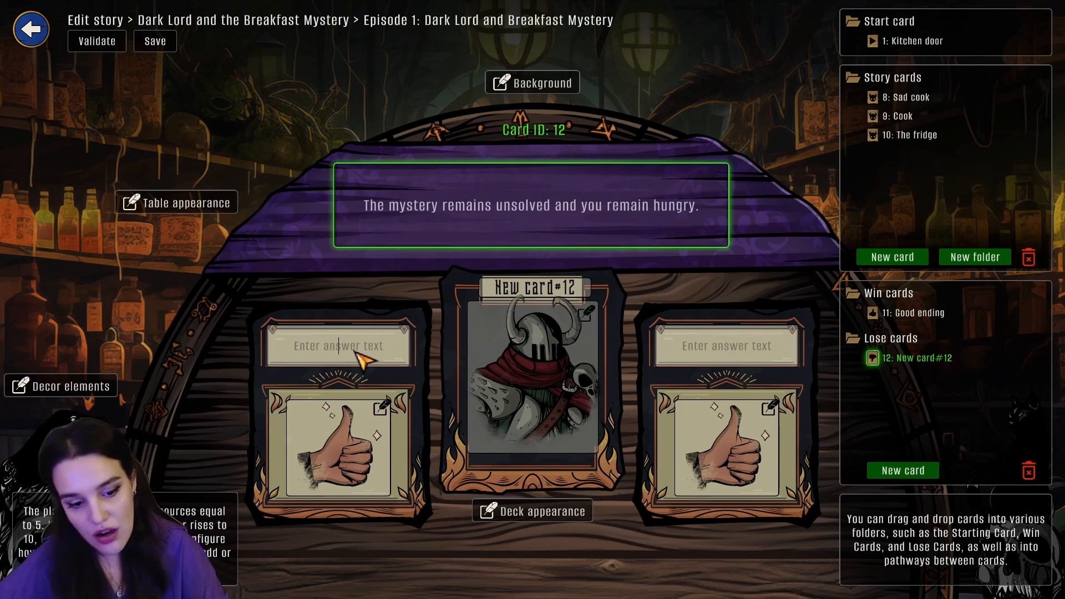
pyautogui.write('The end')
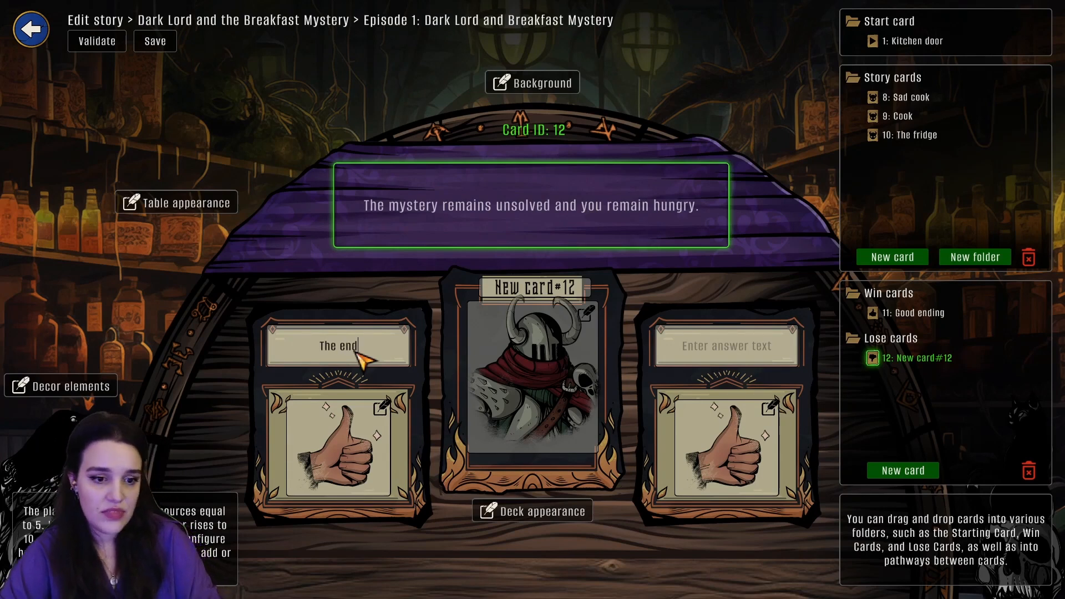
pyautogui.click(729, 357)
pyautogui.write('T')
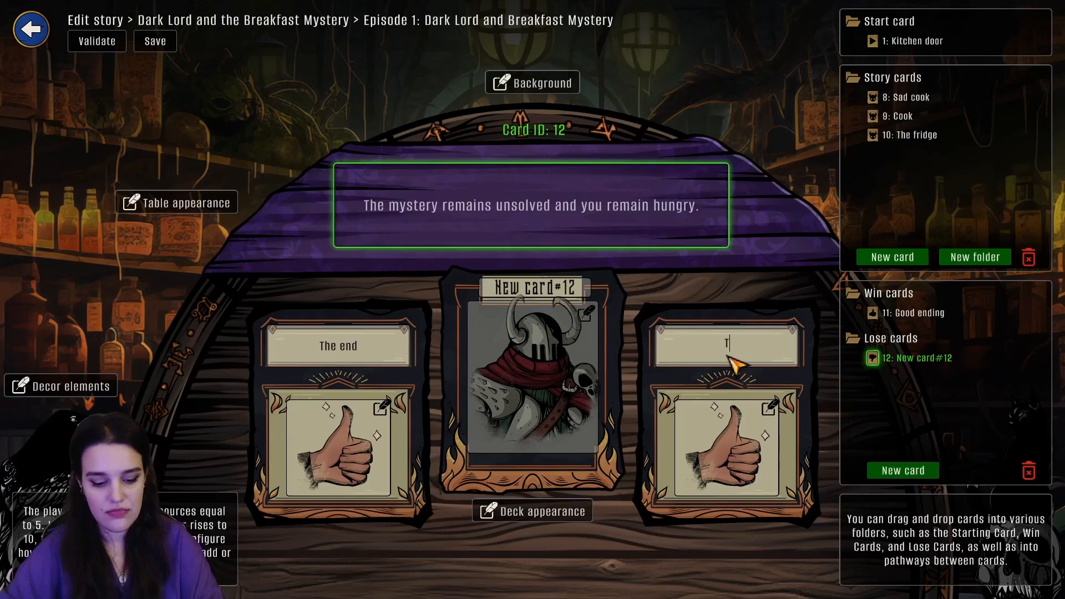
pyautogui.write('he end (')
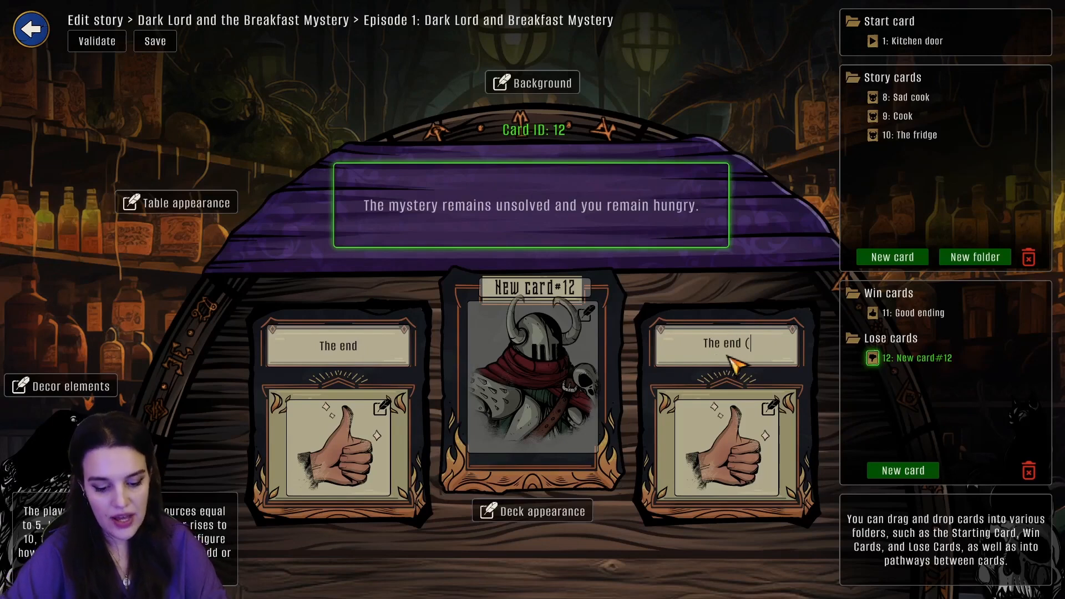
pyautogui.write('pet the castle ')
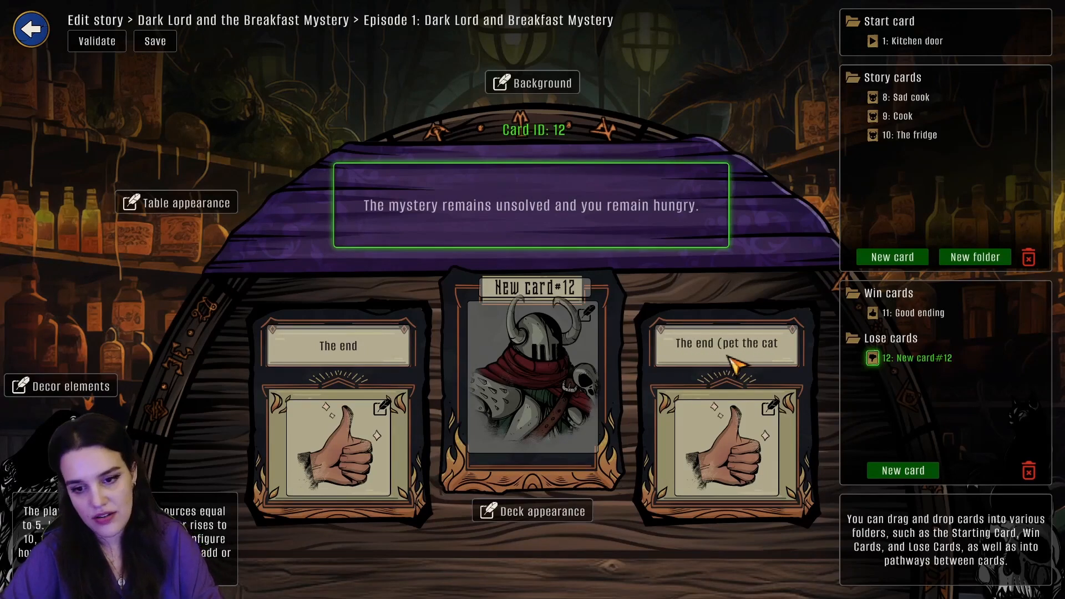
pyautogui.write('cat)')
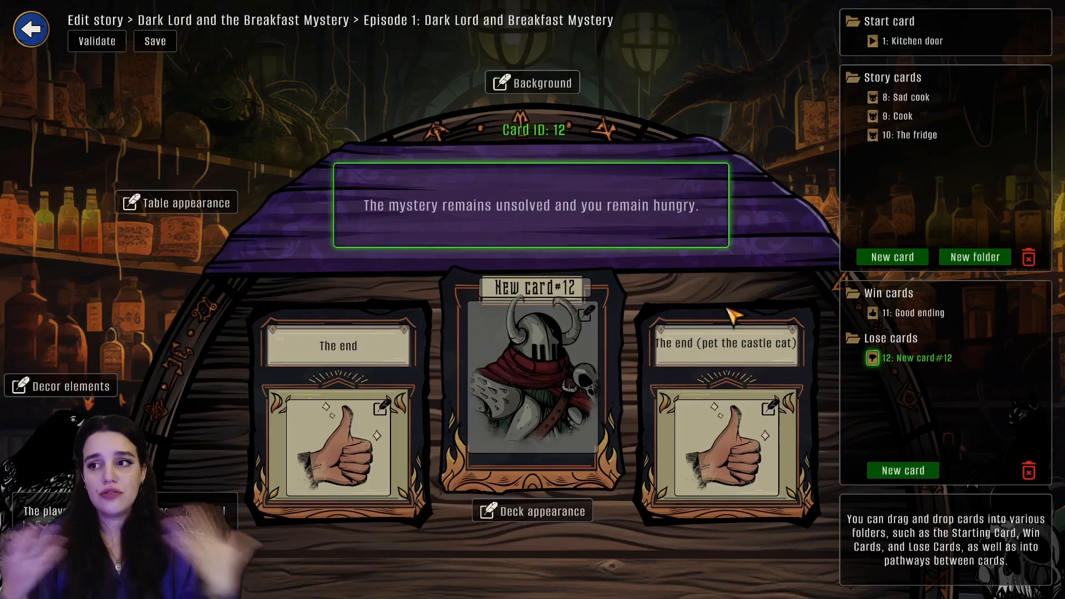
# Set the illustration of card 12's second answer to the hand petting a cat
pyautogui.click(770, 408)
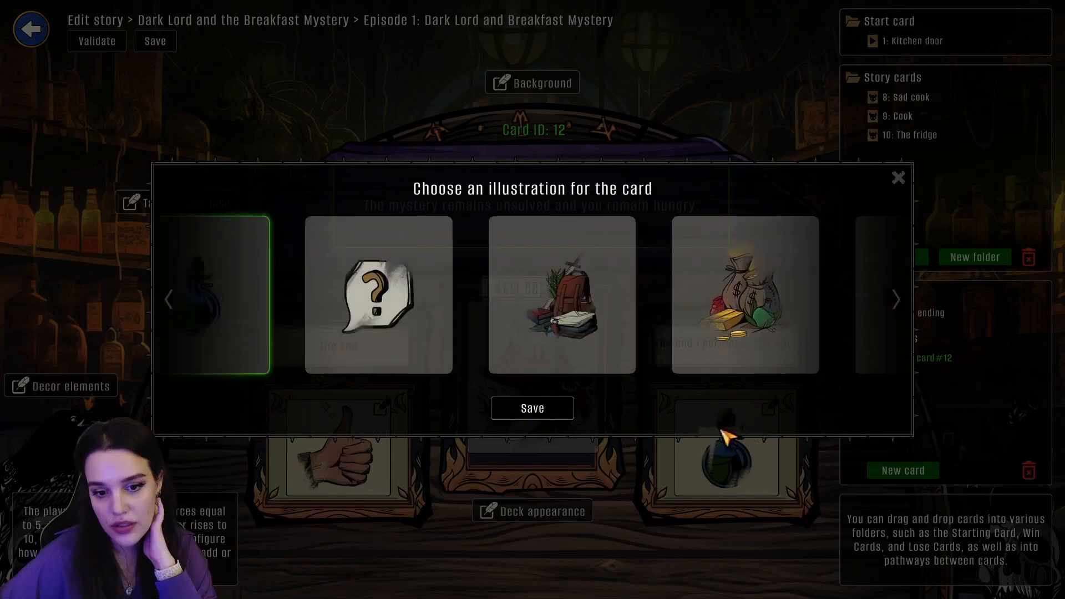
pyautogui.scroll(6, 717, 427)
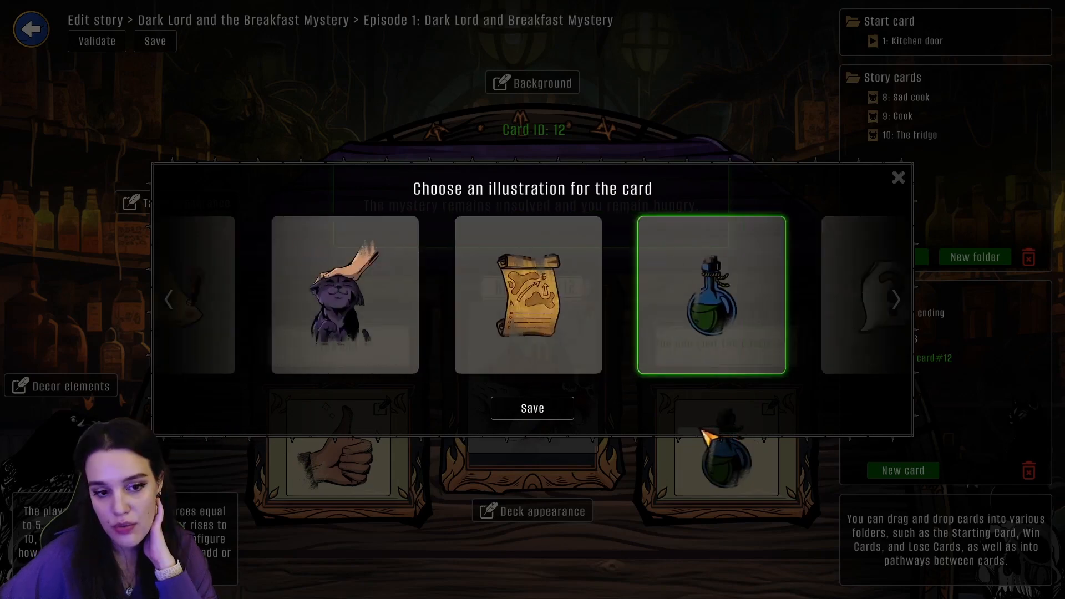
pyautogui.click(361, 311)
pyautogui.click(531, 410)
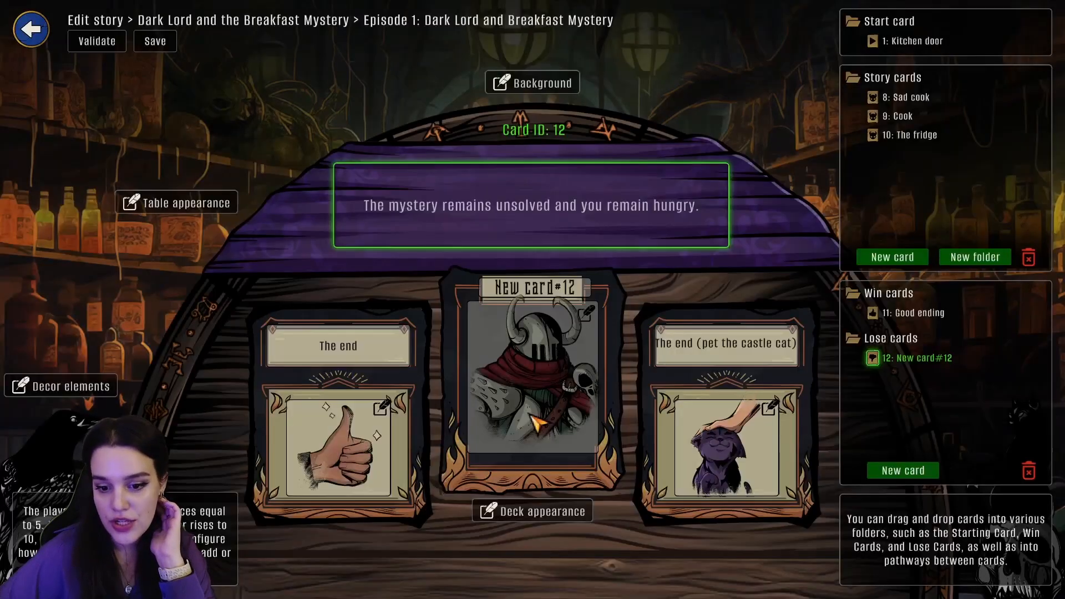
# Set the illustration of card 12's first answer to the bandaged mummy figure
pyautogui.click(382, 409)
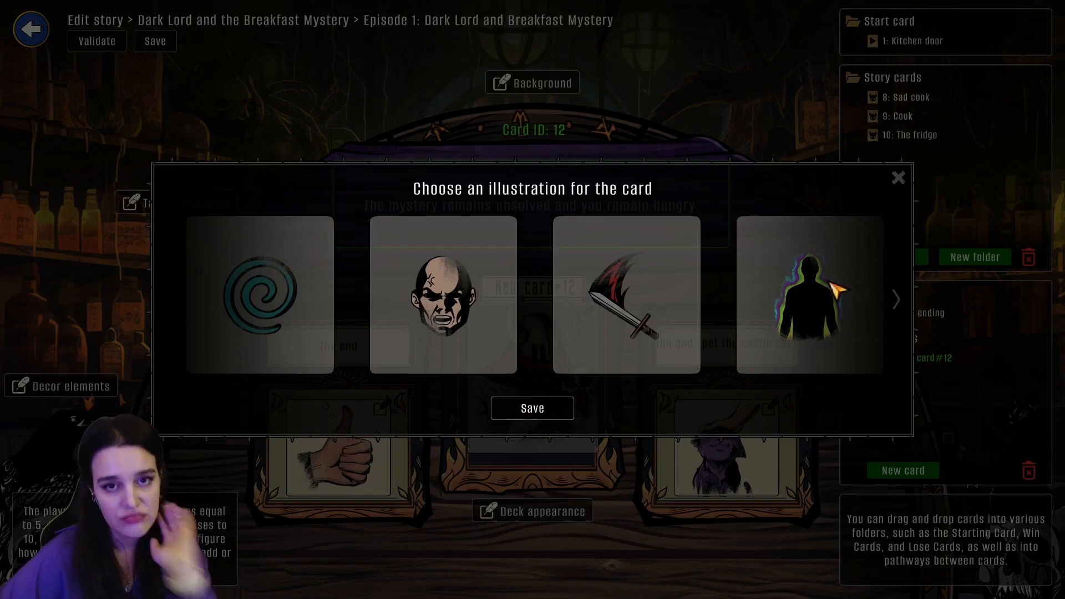
pyautogui.click(895, 298)
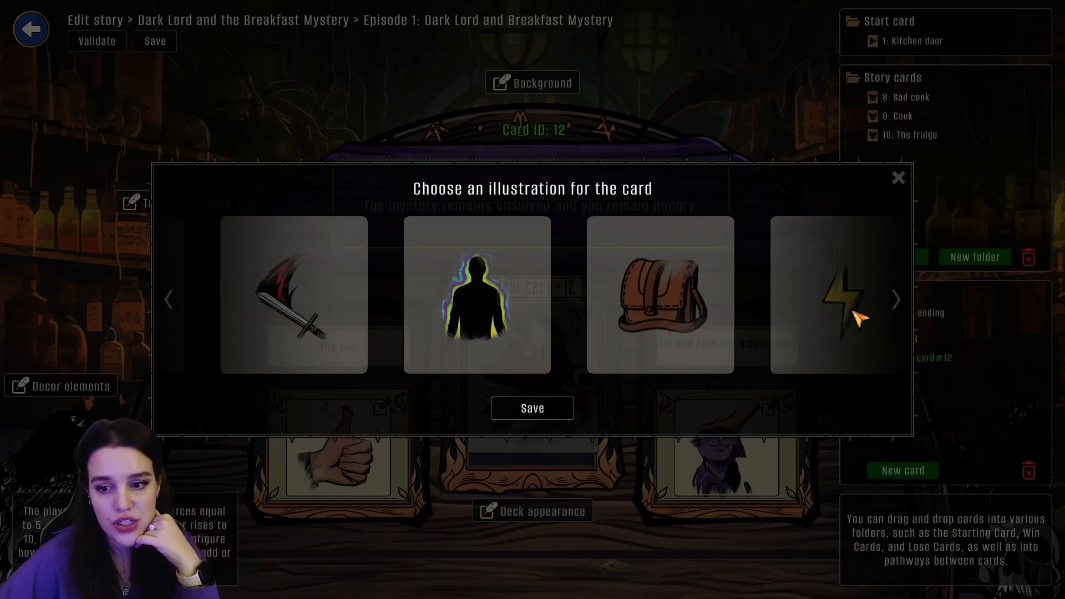
pyautogui.scroll(1, 784, 320)
pyautogui.scroll(-2, 787, 326)
pyautogui.scroll(2, 787, 327)
pyautogui.scroll(-2, 340, 361)
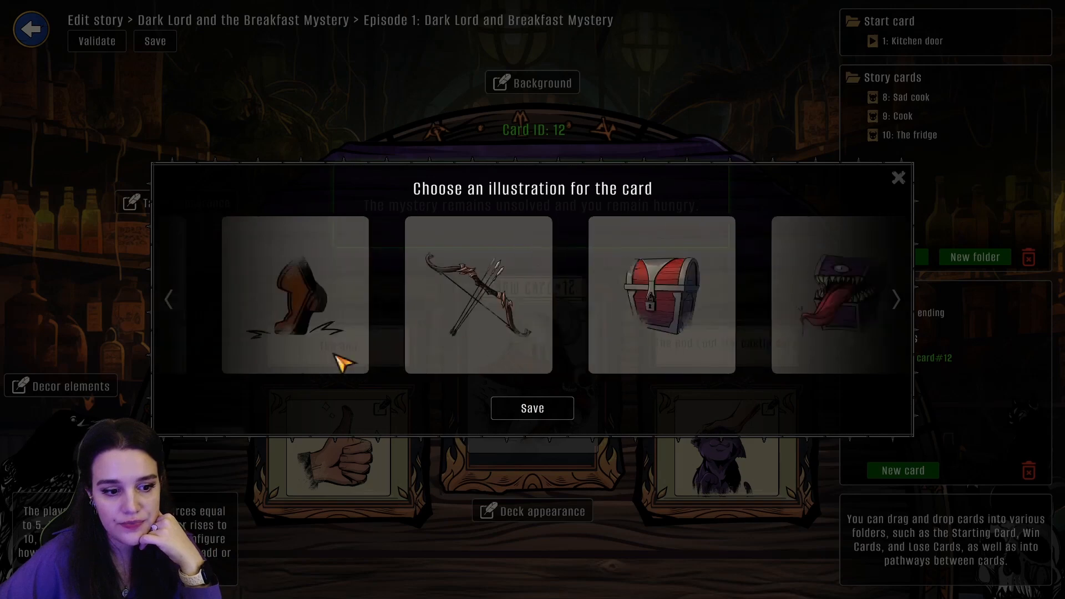
pyautogui.scroll(-2, 387, 443)
pyautogui.scroll(-6, 432, 438)
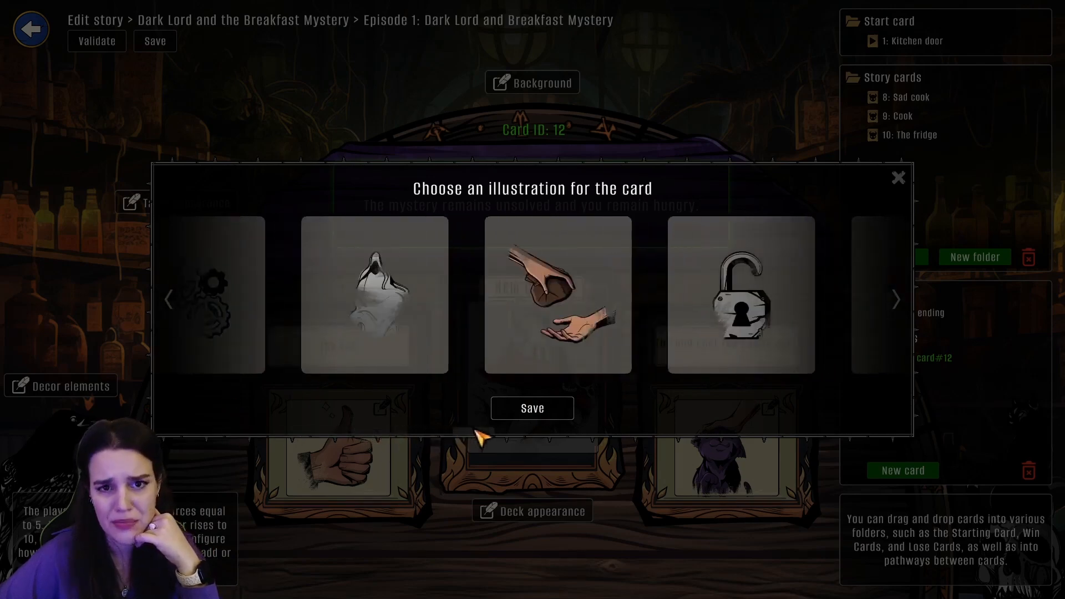
pyautogui.scroll(-8, 622, 430)
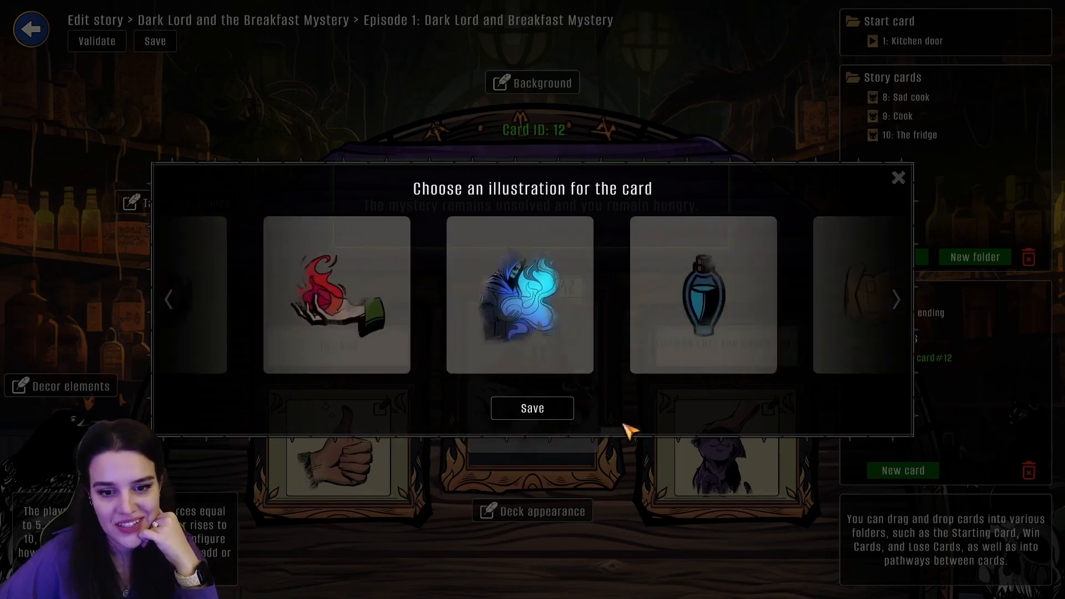
pyautogui.scroll(1, 544, 425)
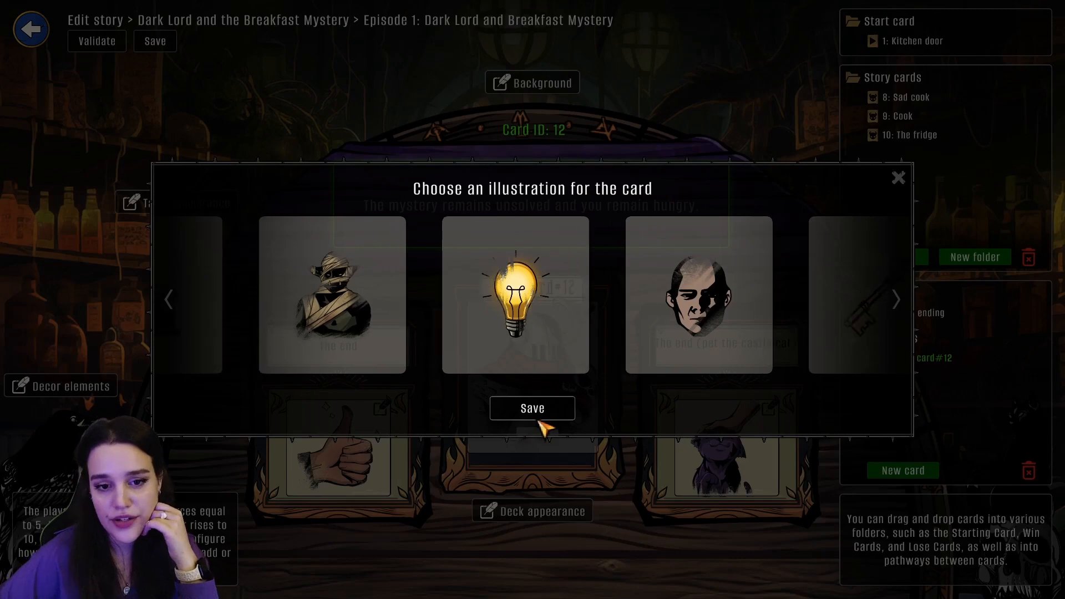
pyautogui.click(475, 328)
pyautogui.click(534, 409)
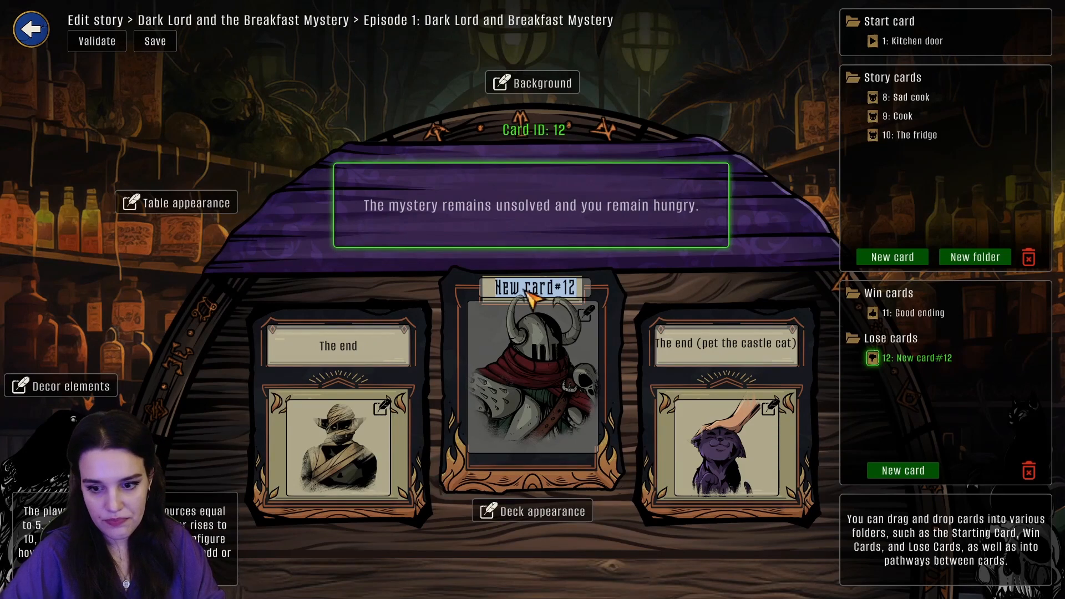
# Name card 12 "Bad ending" and set its character portrait to the purple-hooded figure exhaling a skull-faced ghost
pyautogui.write('Bad ending')
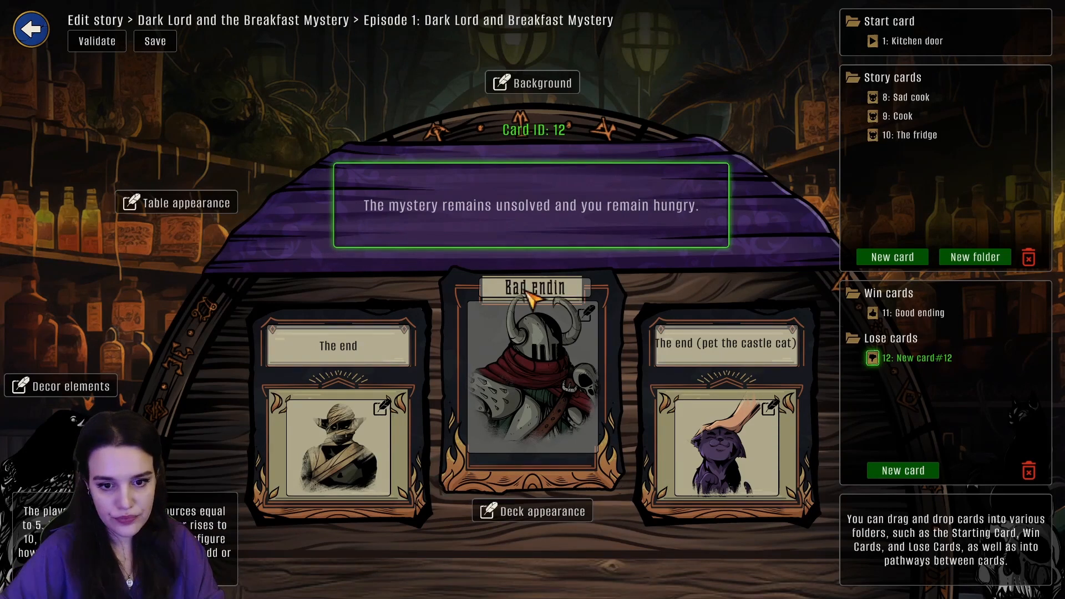
pyautogui.click(587, 316)
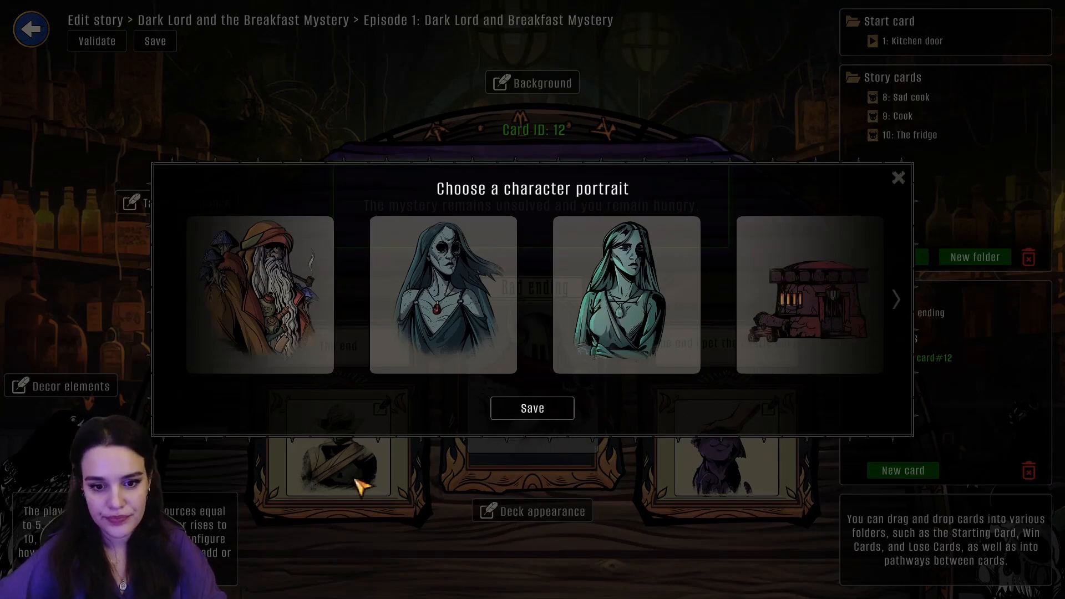
pyautogui.scroll(-4, 633, 425)
pyautogui.scroll(2, 605, 423)
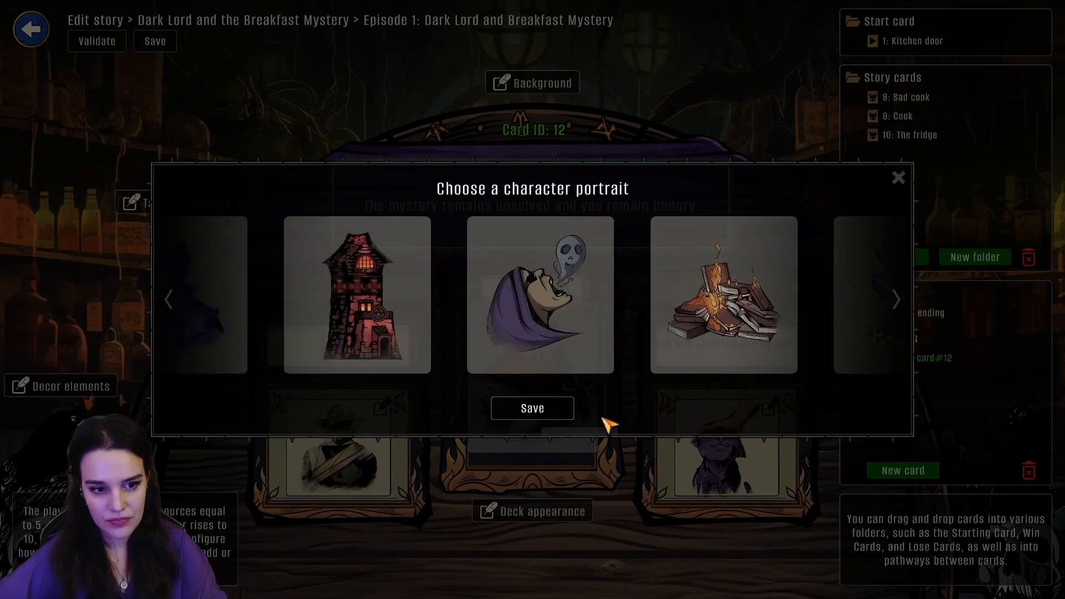
pyautogui.click(534, 329)
pyautogui.click(527, 409)
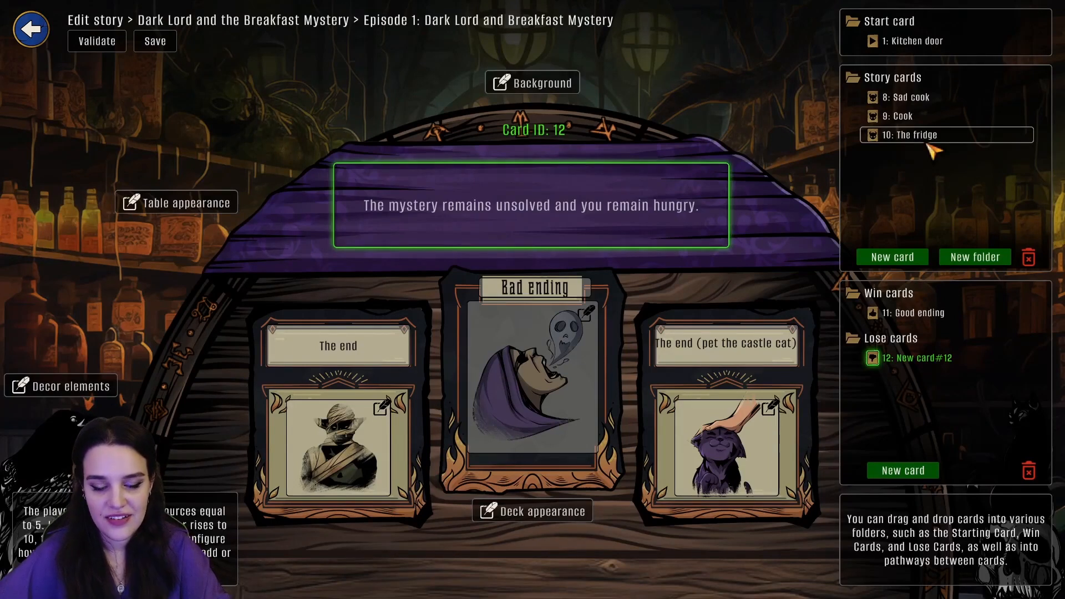
# On The fridge card, link the second answer to Bad ending and the first answer to Cook
pyautogui.click(899, 116)
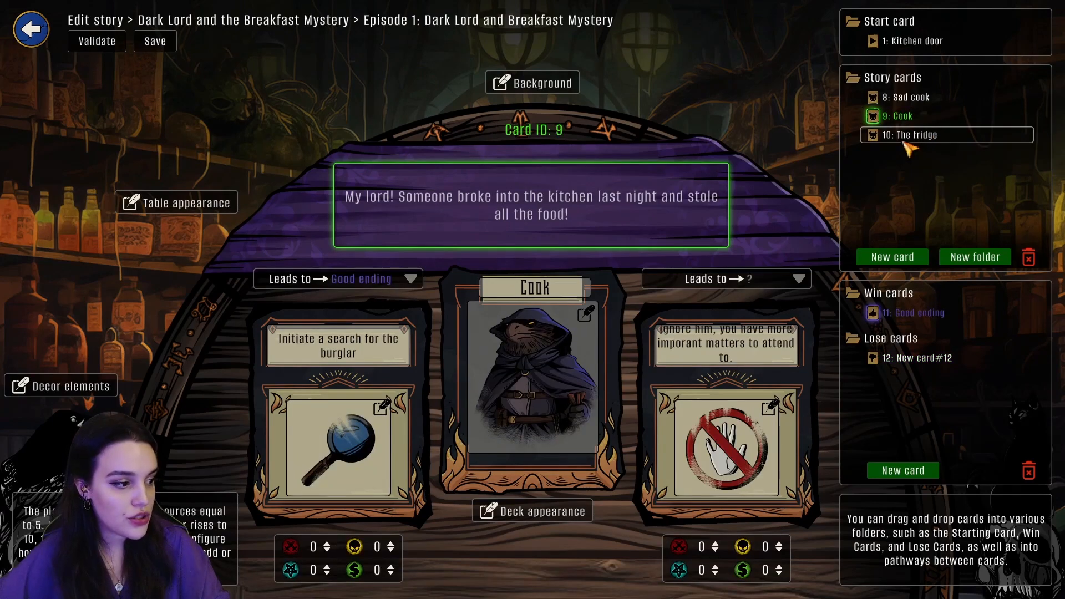
pyautogui.click(905, 137)
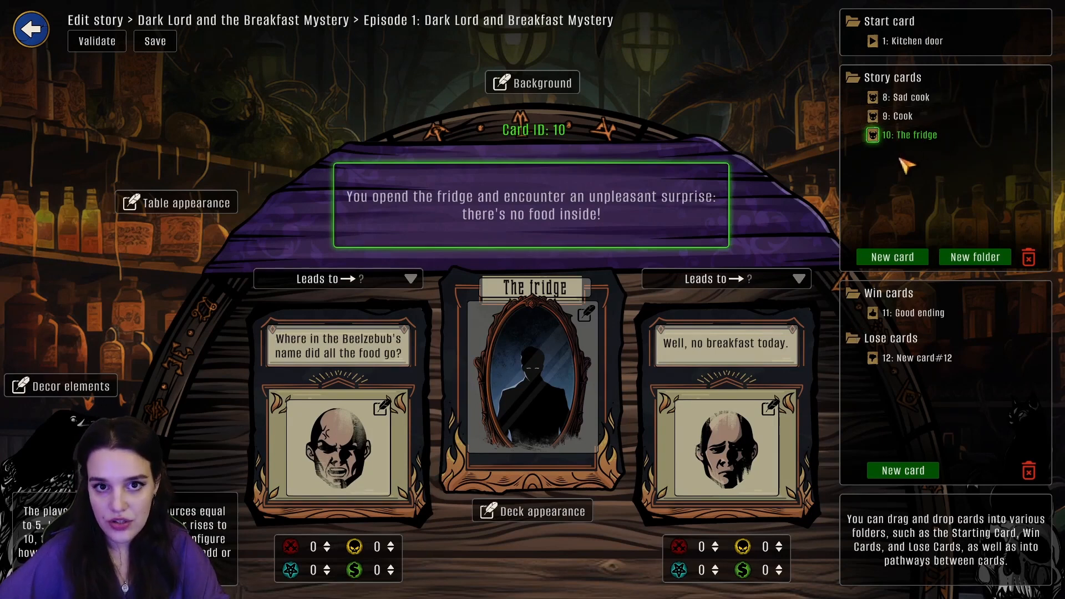
pyautogui.click(709, 286)
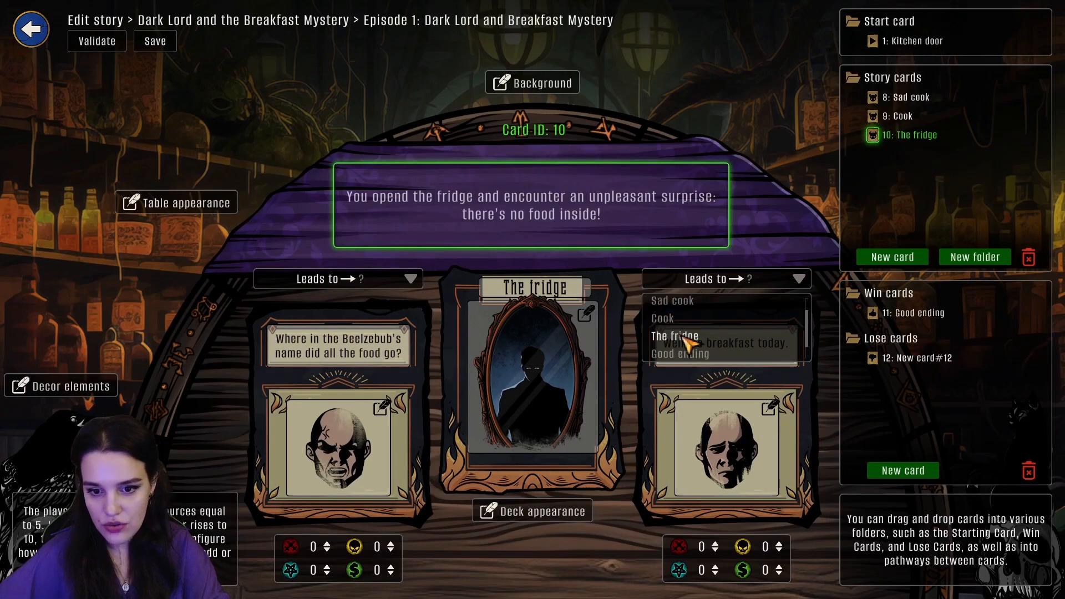
pyautogui.scroll(-2, 688, 341)
pyautogui.click(674, 351)
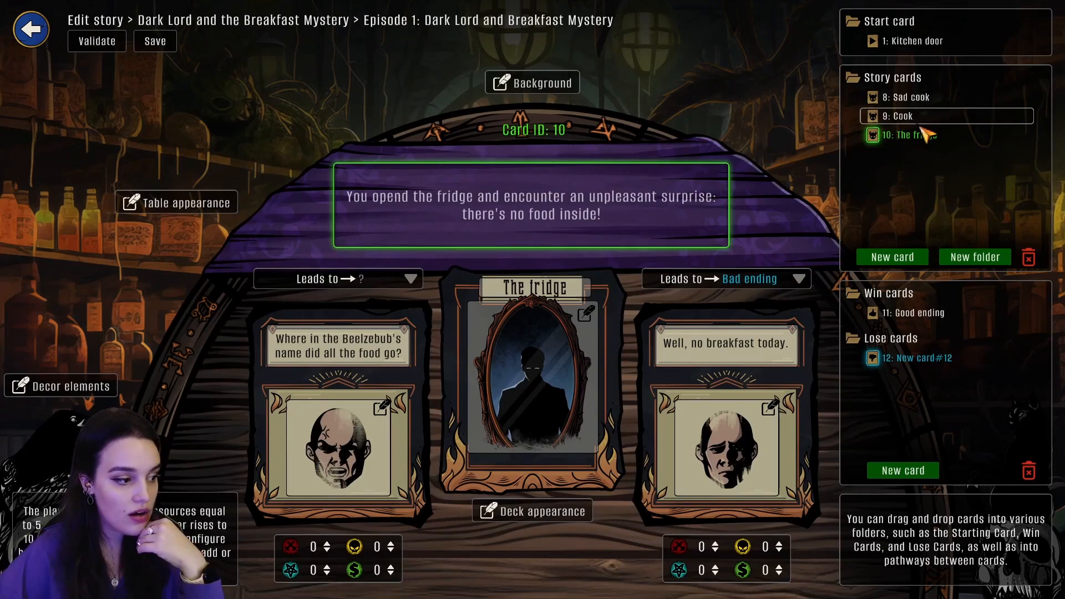
pyautogui.click(410, 282)
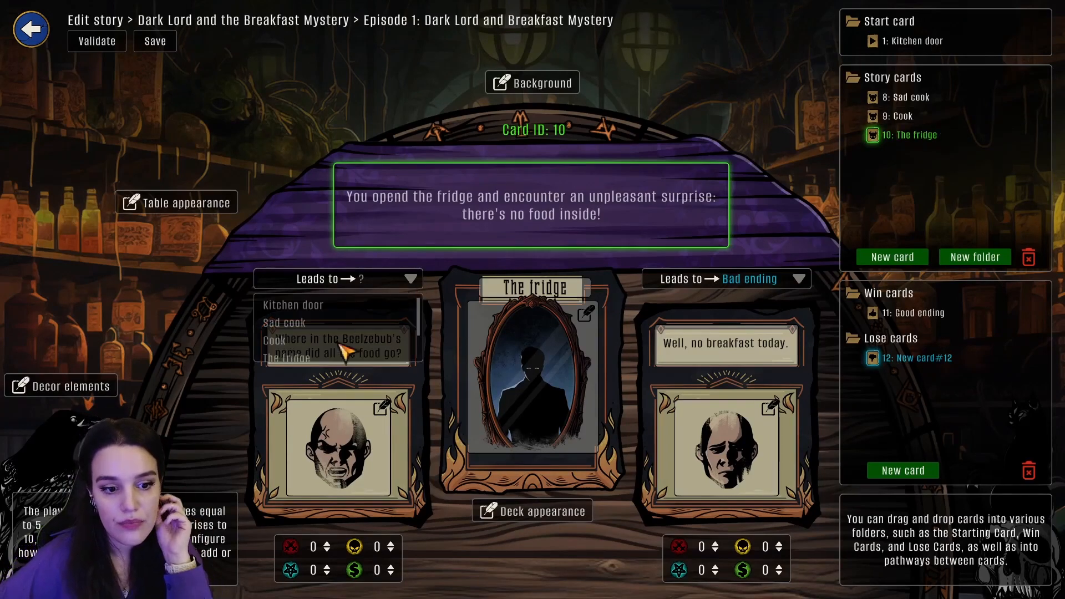
pyautogui.click(280, 340)
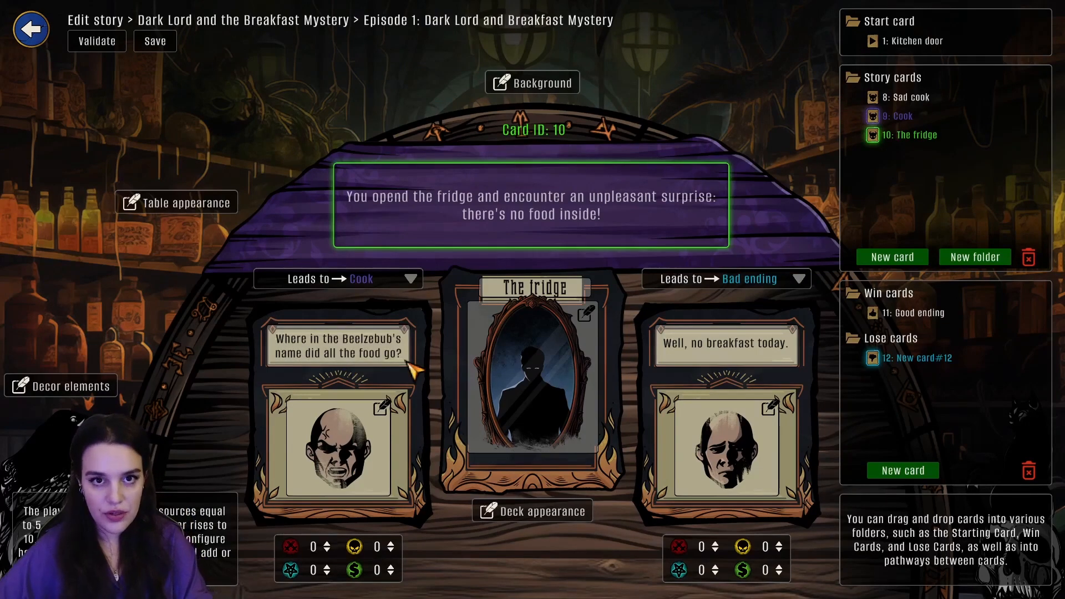
# Link the Cook card's second answer, ignoring him for more important matters, to Bad ending
pyautogui.click(921, 117)
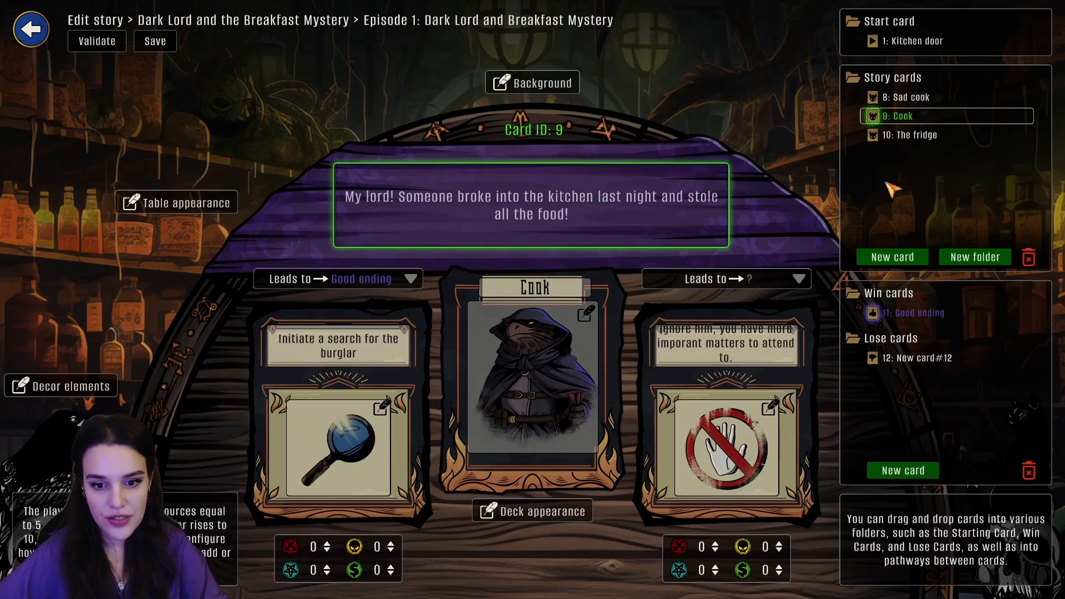
pyautogui.click(735, 286)
pyautogui.scroll(-3, 694, 347)
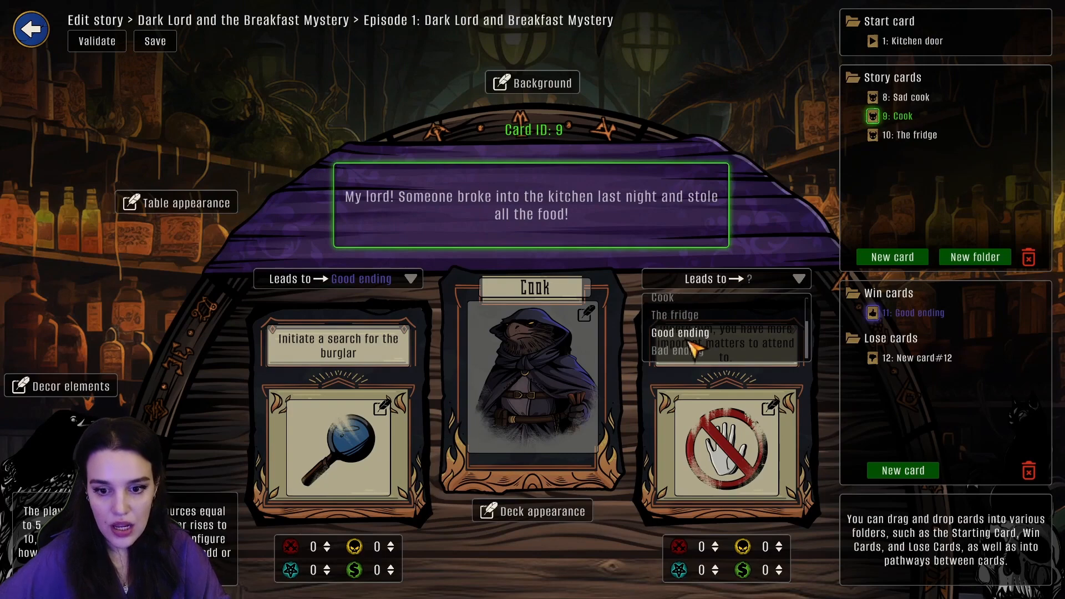
pyautogui.click(690, 349)
pyautogui.click(910, 135)
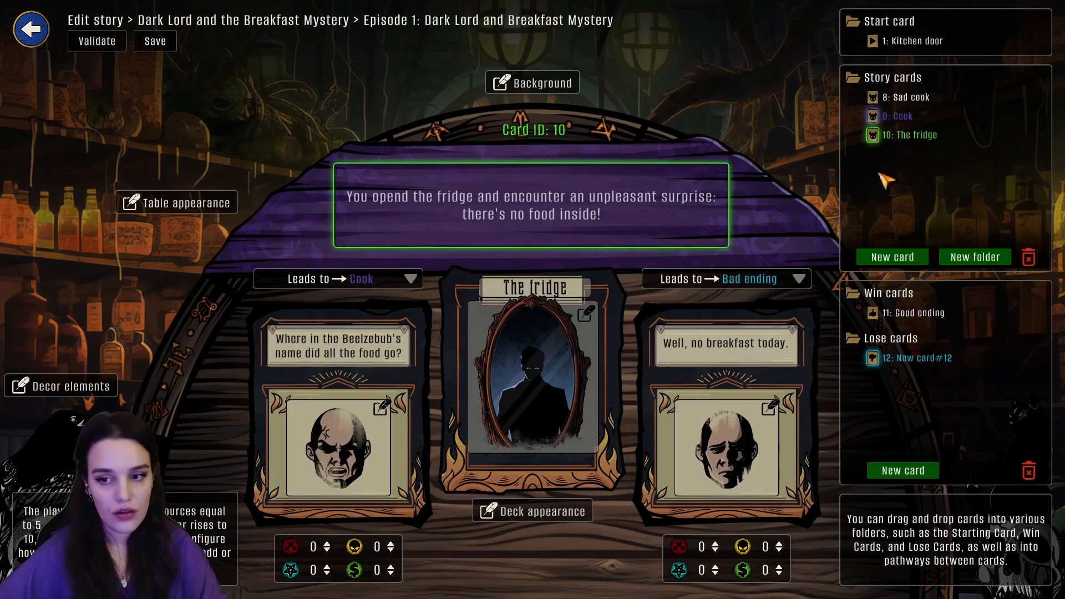
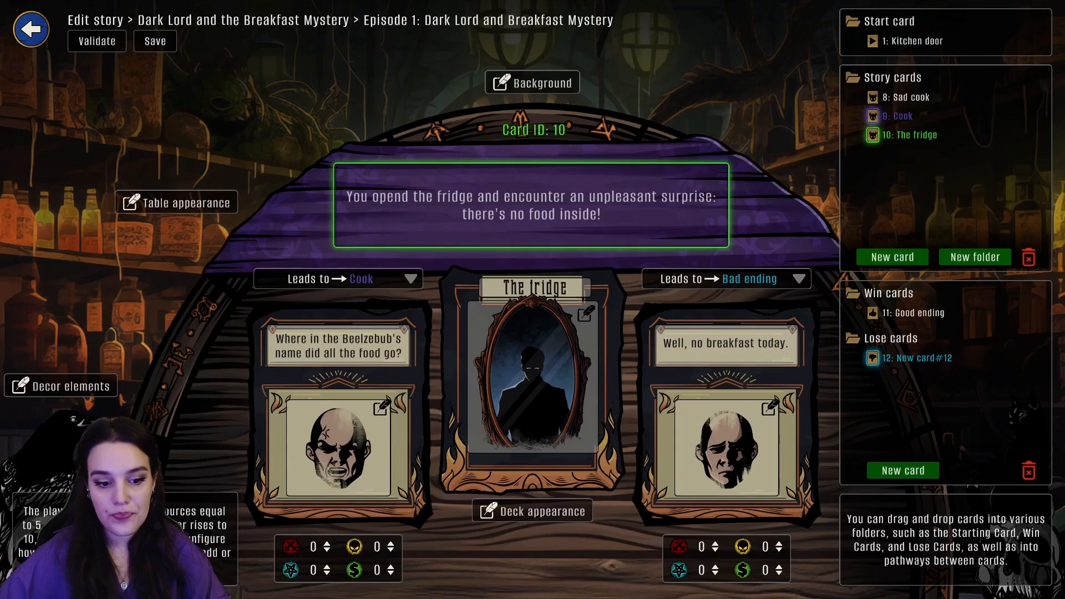
# On the Sad cook card, set the yellow skull resource effect of the "Ask him what happened" answer to 2
pyautogui.click(919, 116)
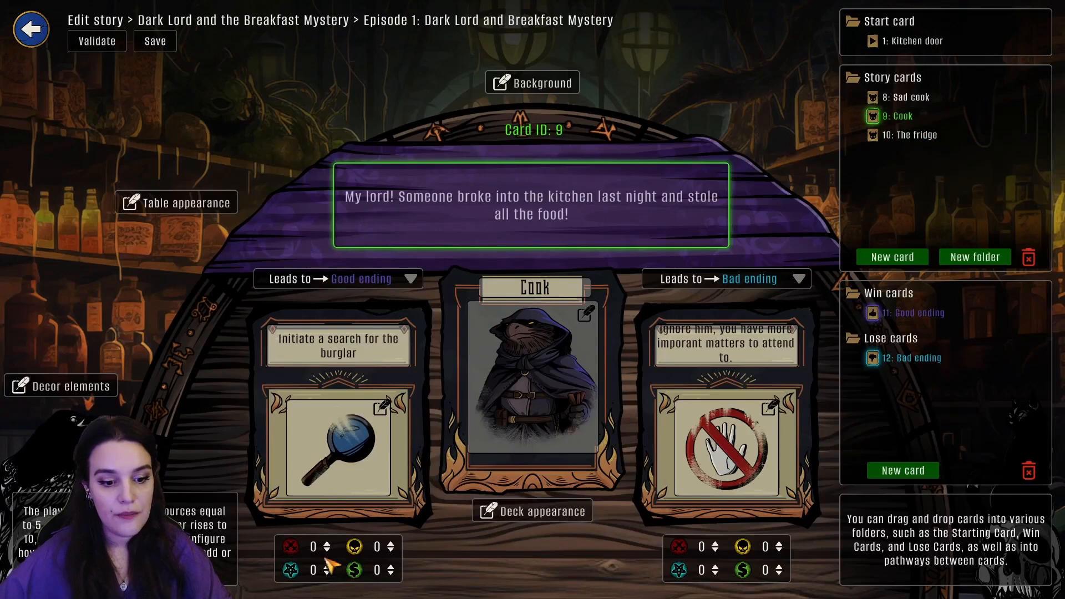
pyautogui.click(921, 98)
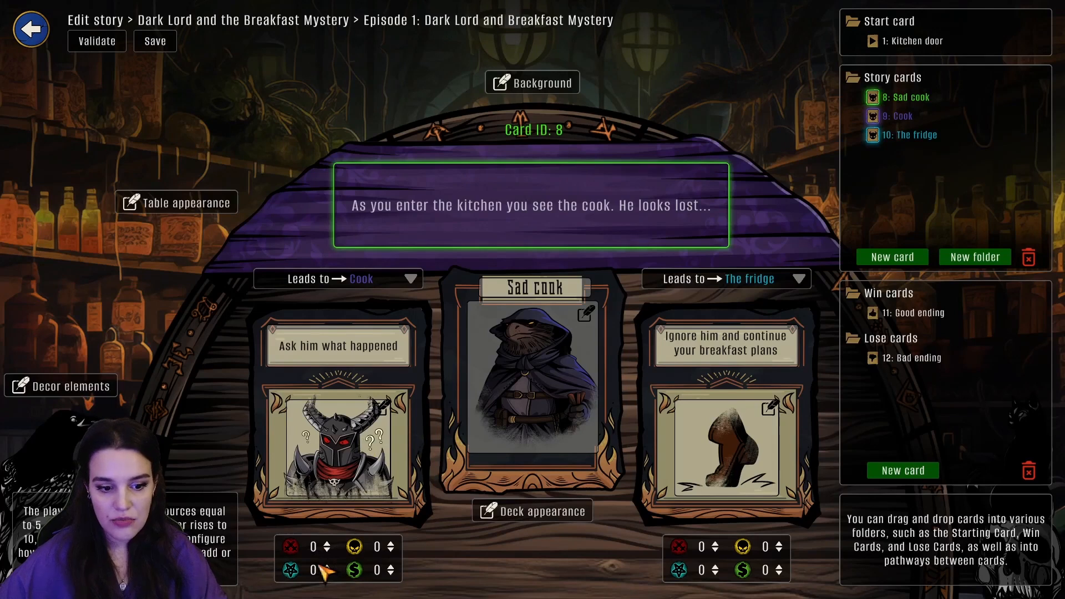
pyautogui.click(391, 543)
pyautogui.click(391, 543)
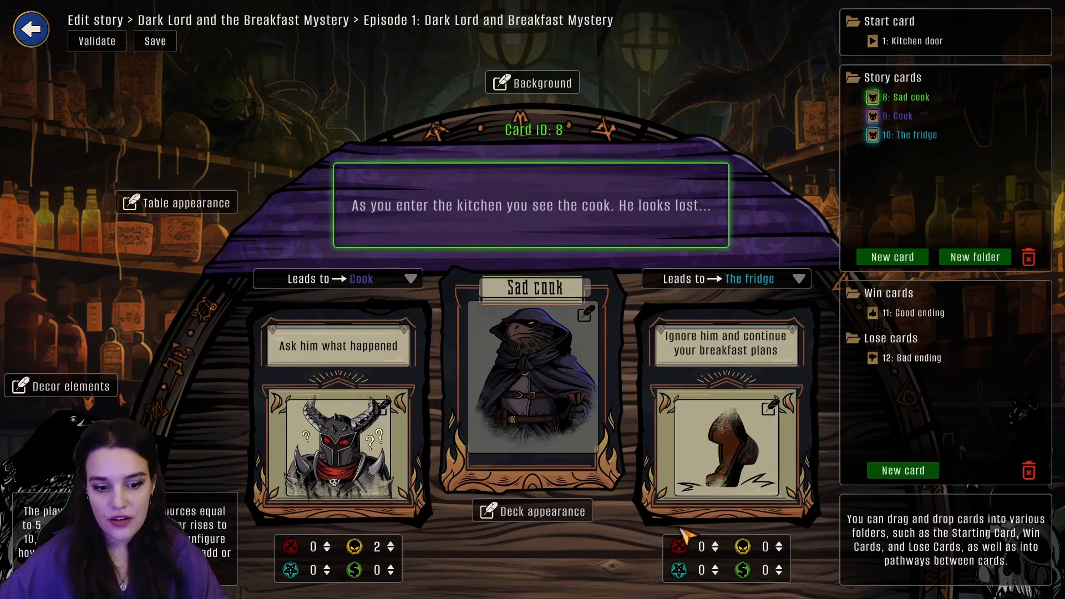
# Set the red resource effect of the Sad cook card's second answer to -2 and validate the episode
pyautogui.click(716, 551)
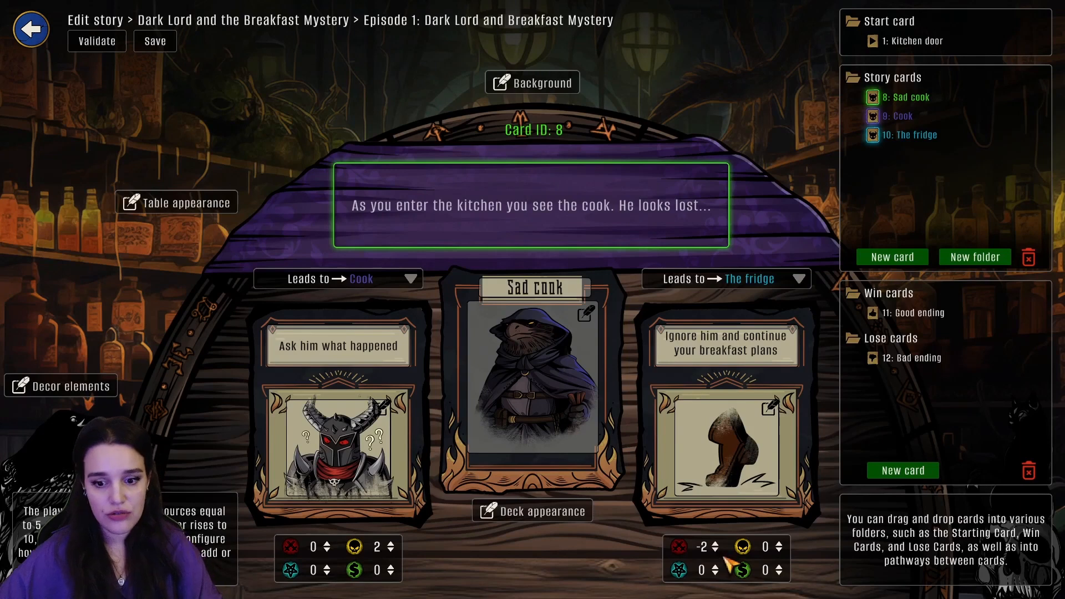
pyautogui.click(720, 552)
pyautogui.click(717, 552)
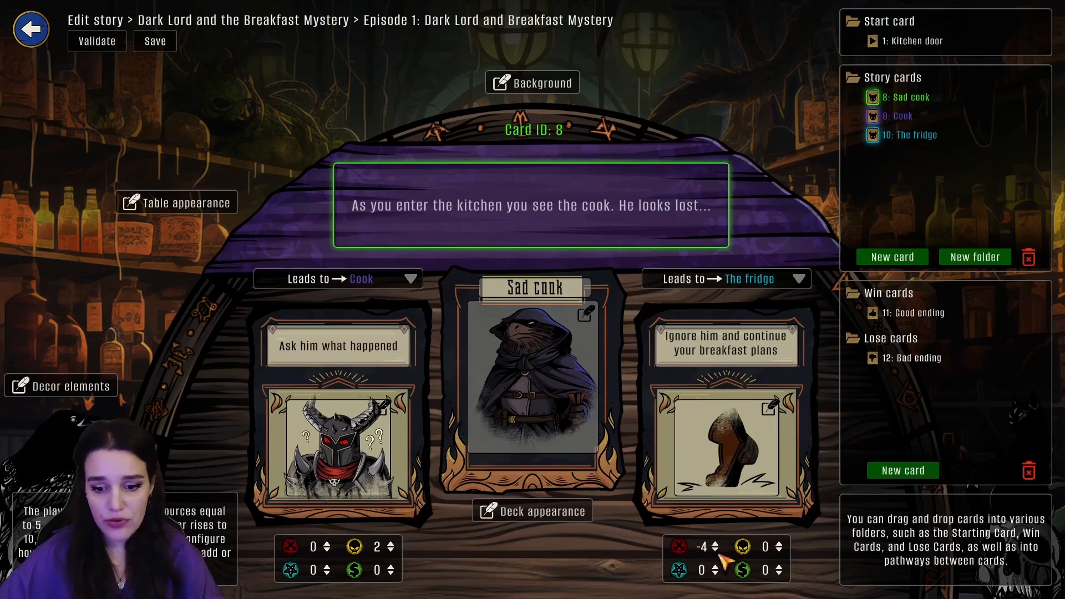
pyautogui.click(716, 544)
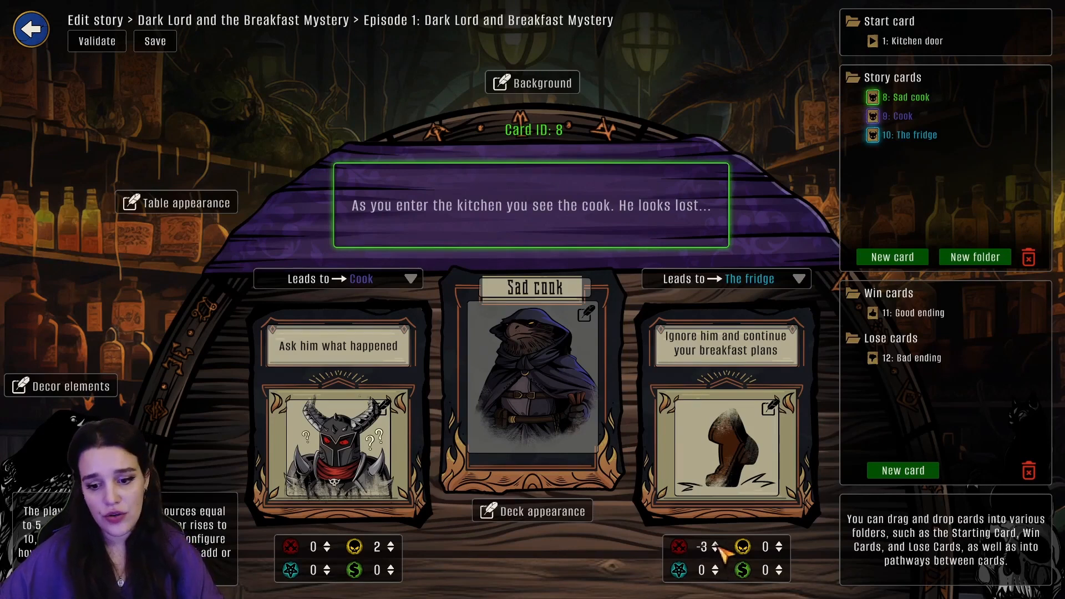
pyautogui.click(715, 544)
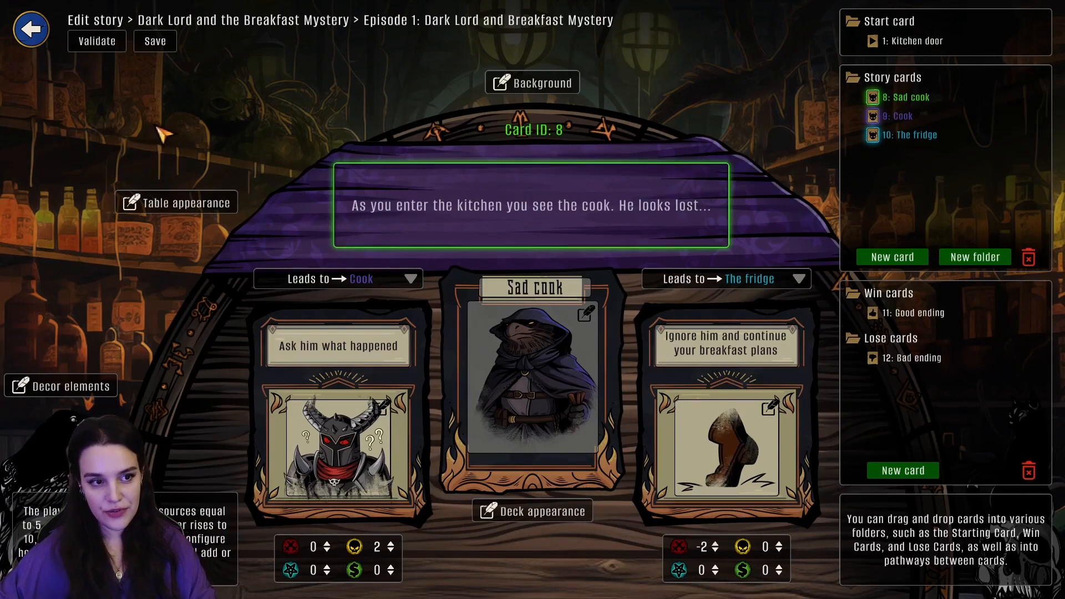
pyautogui.click(102, 44)
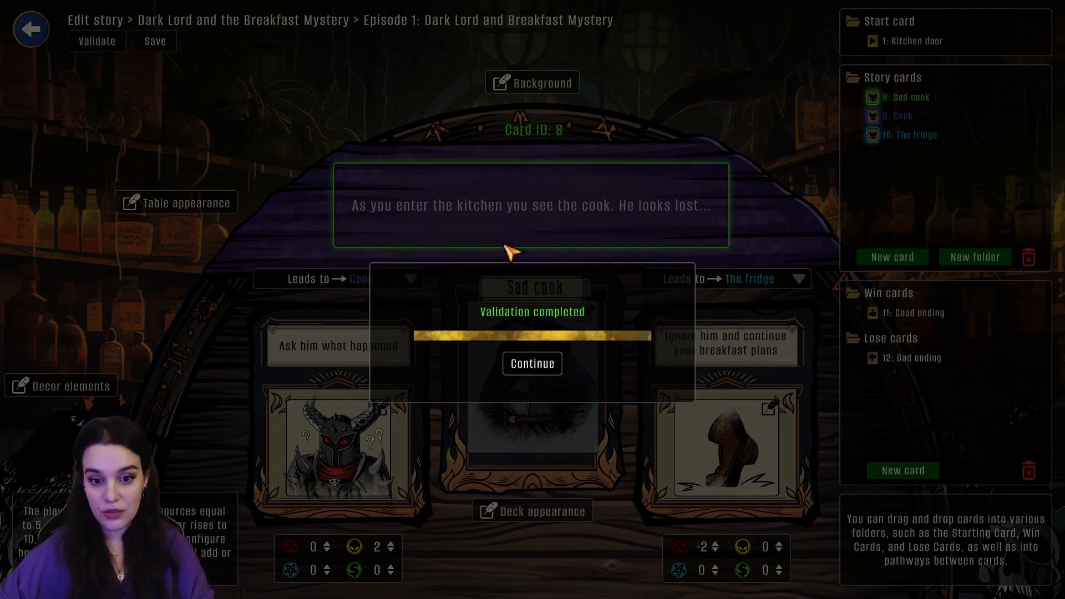
pyautogui.click(543, 371)
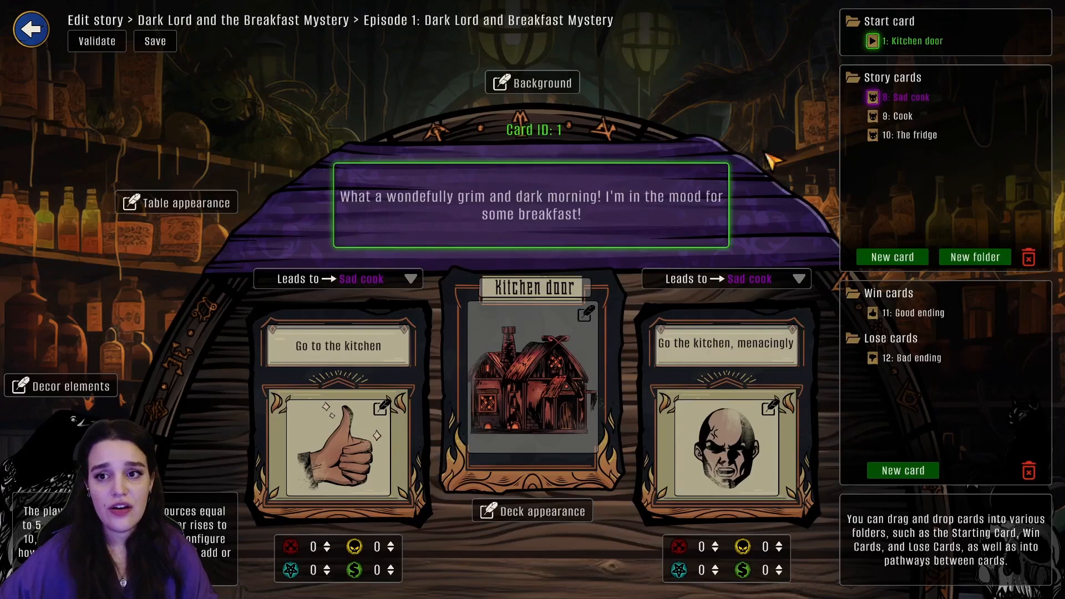
# Link both answers of the Kitchen door start card back to Kitchen door itself and validate the episode
pyautogui.click(733, 281)
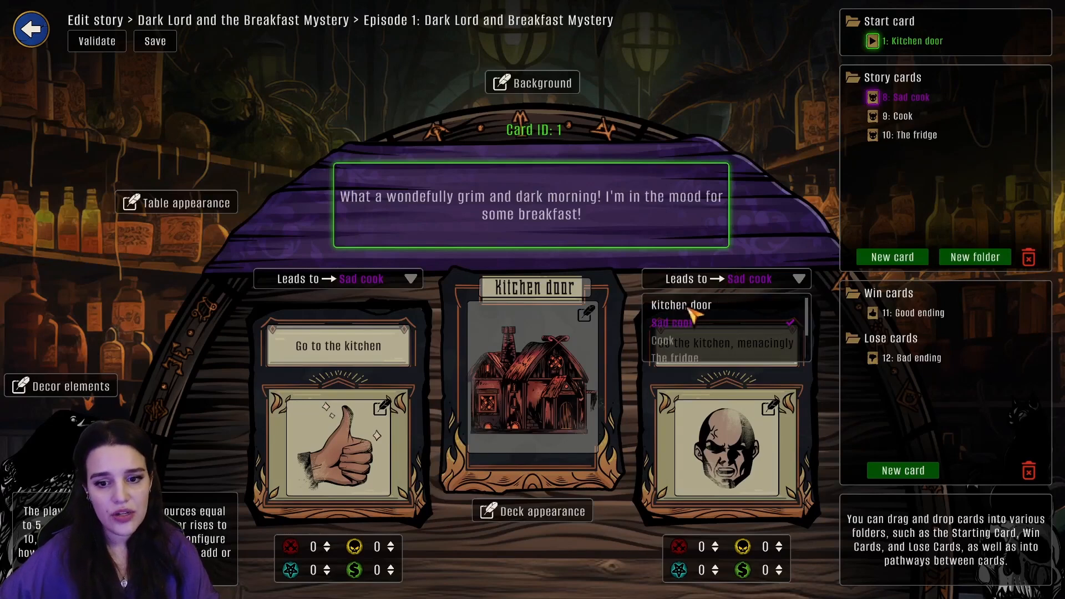
pyautogui.click(708, 306)
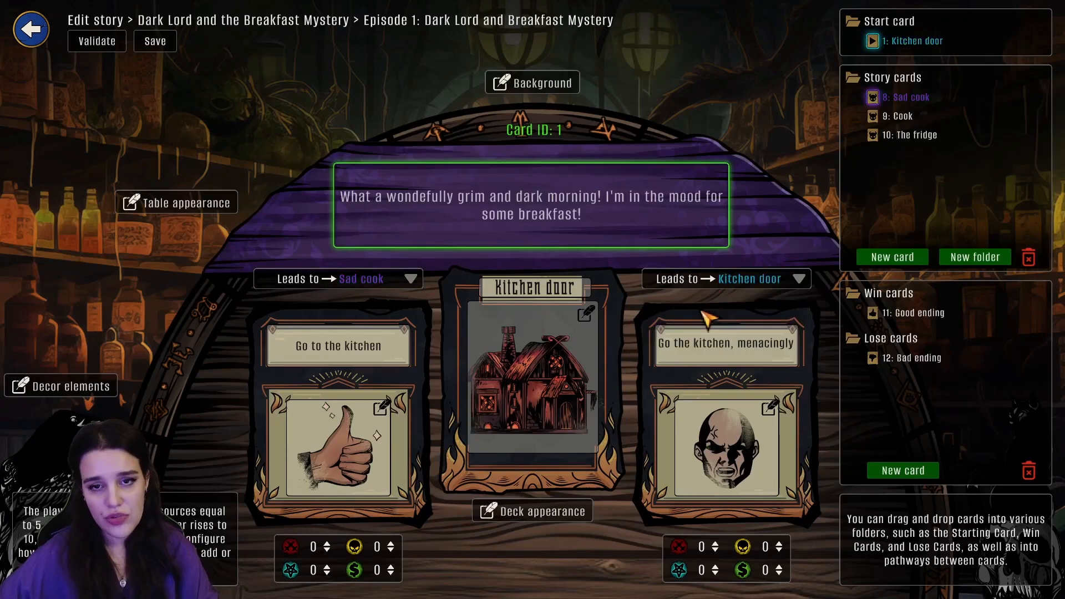
pyautogui.click(379, 283)
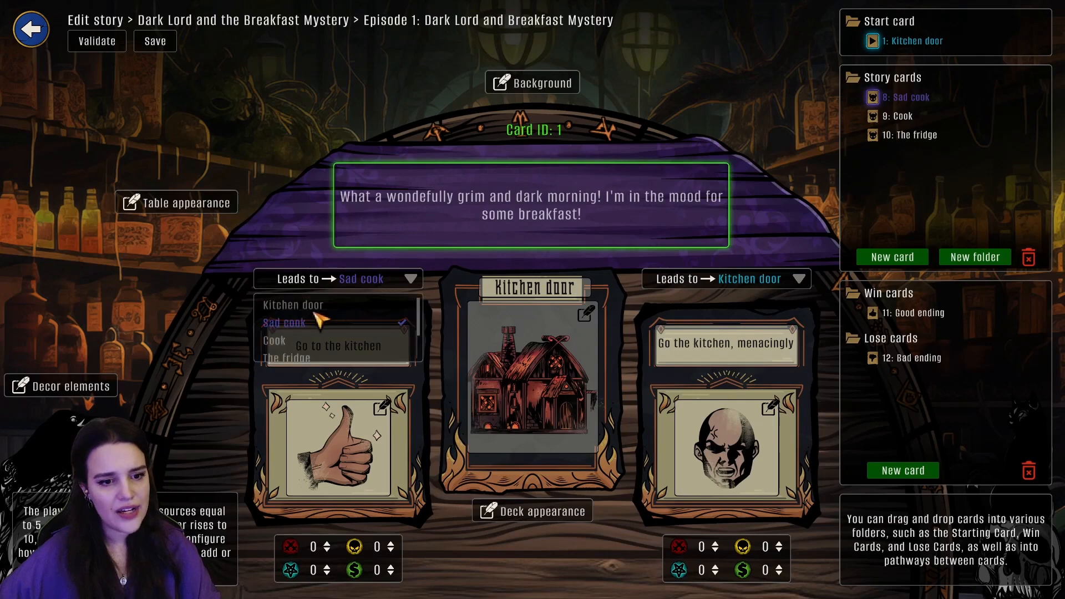
pyautogui.click(315, 305)
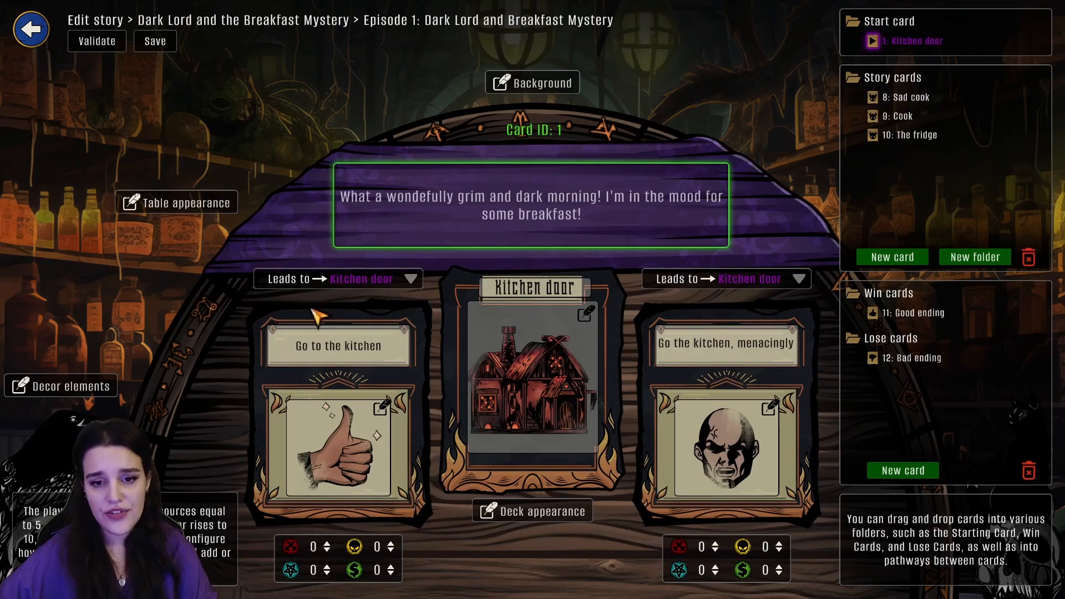
pyautogui.click(95, 46)
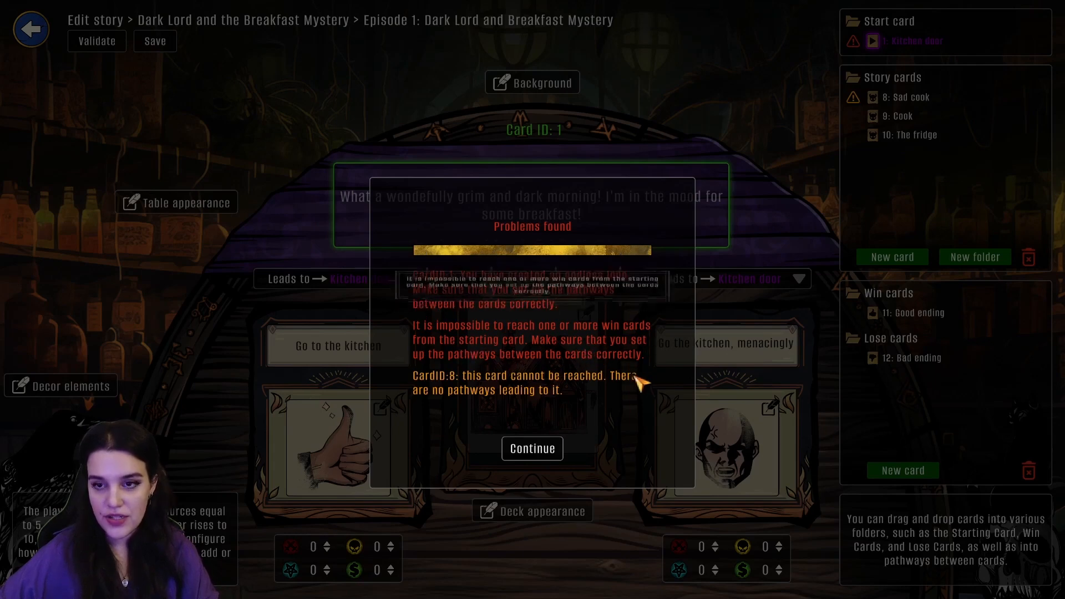
pyautogui.click(543, 458)
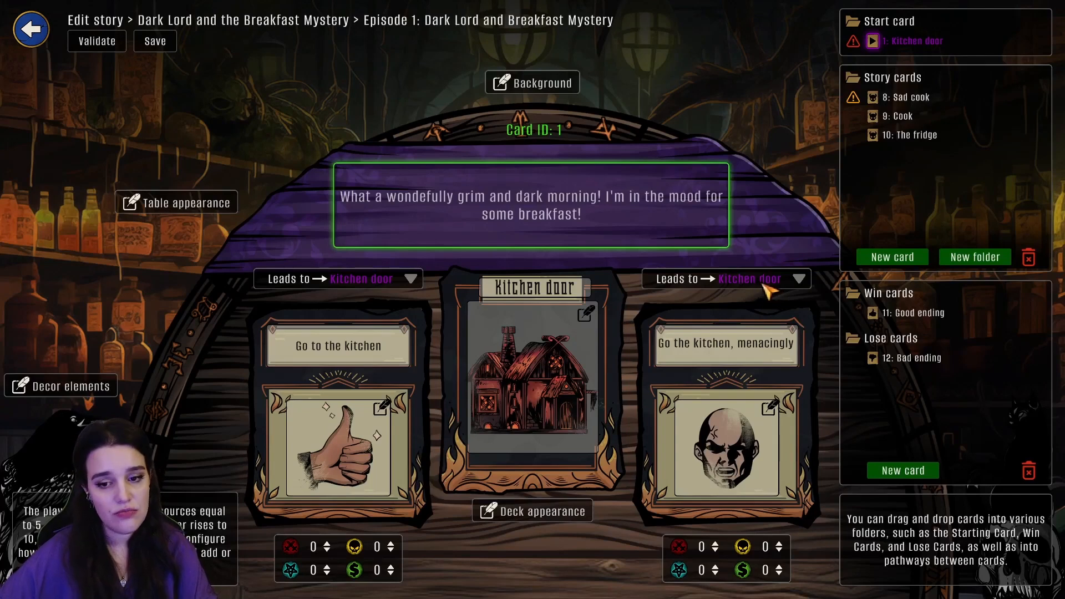
# Link both answers of the Kitchen door card to Sad cook and validate the episode again
pyautogui.click(734, 282)
pyautogui.click(673, 322)
pyautogui.click(333, 279)
pyautogui.click(287, 327)
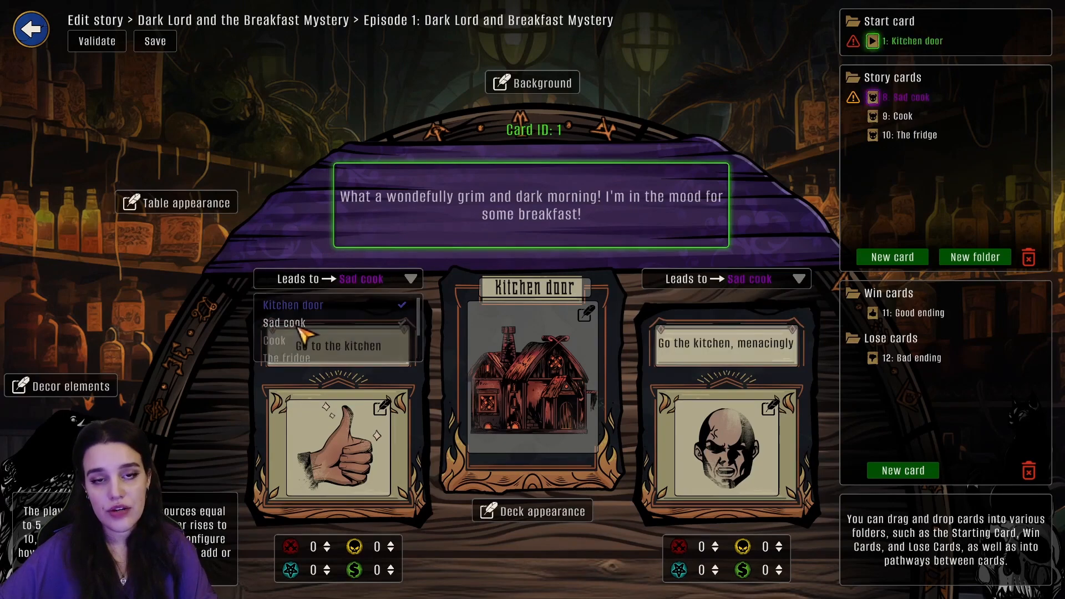
pyautogui.click(103, 49)
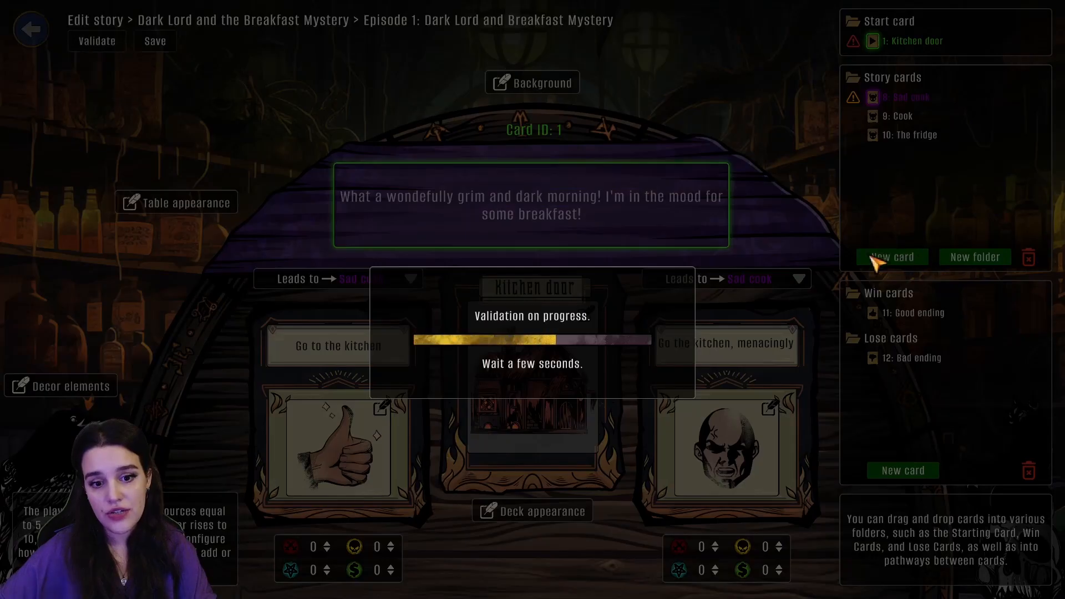
pyautogui.click(551, 360)
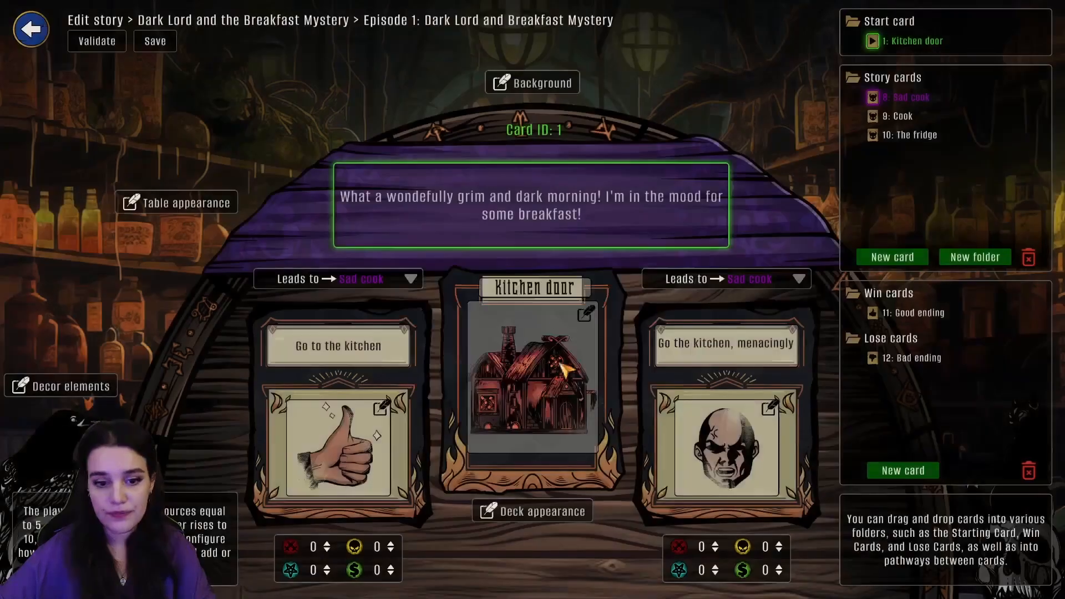
# Save the episode, return to the story overview and start playing the Dark Lord and Breakfast Mystery episode
pyautogui.click(156, 45)
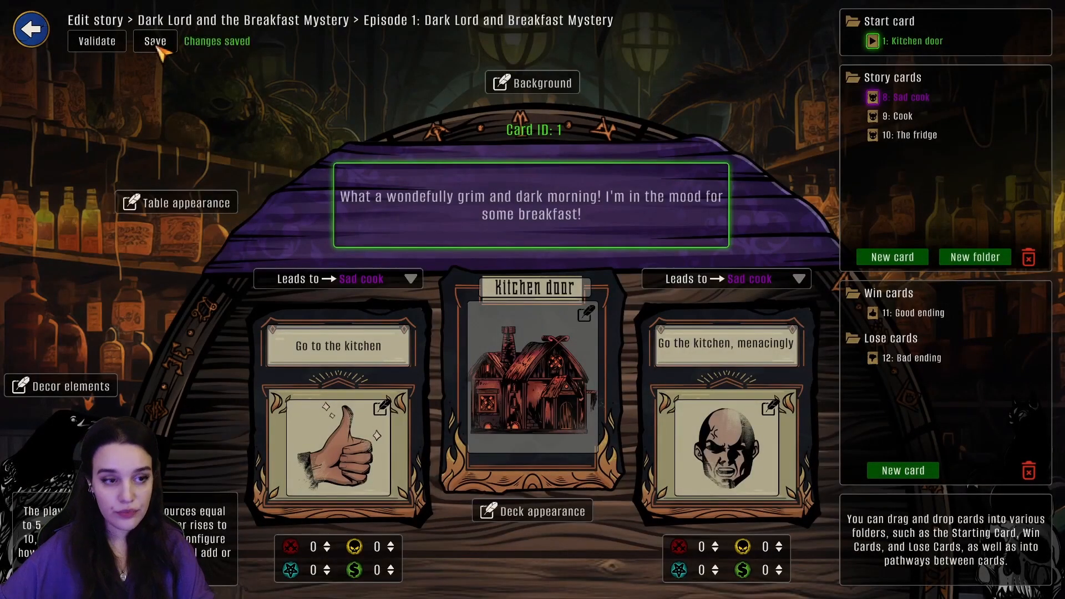
pyautogui.click(44, 40)
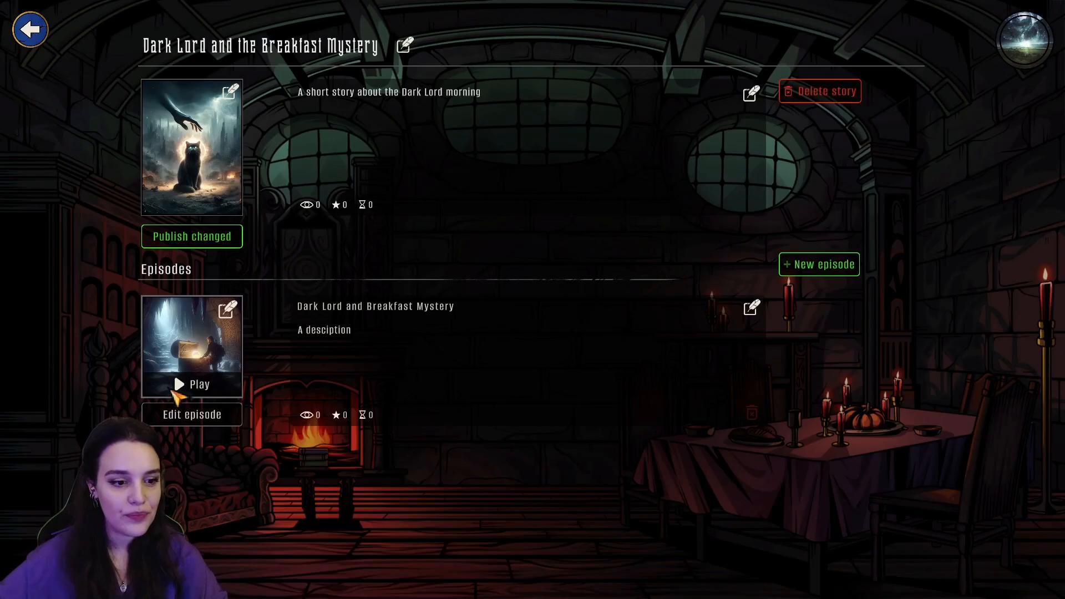
pyautogui.click(178, 383)
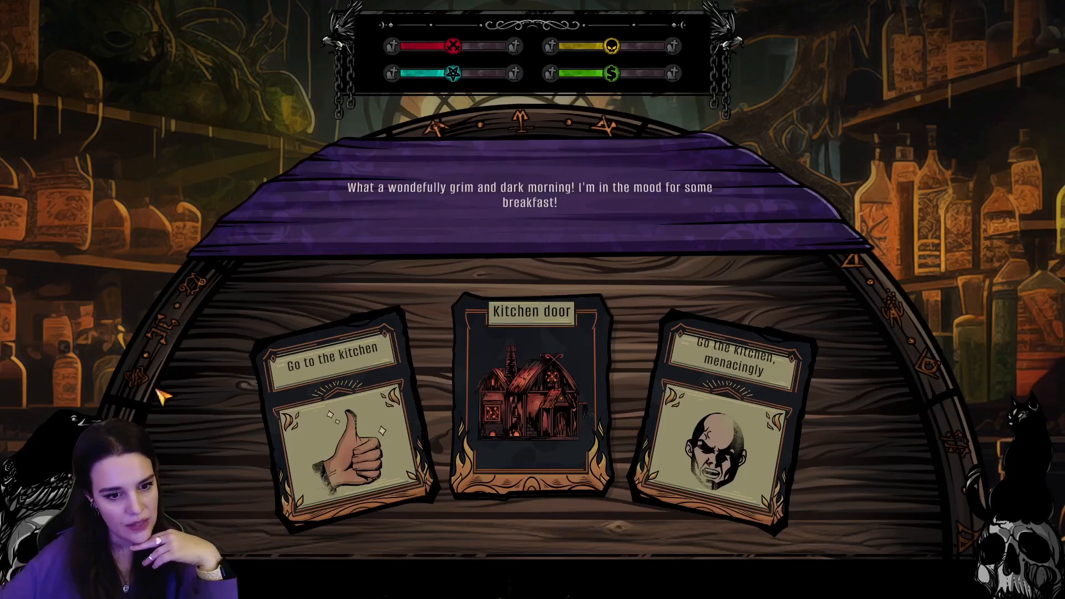
# Play through to the bad ending by going to the kitchen, continuing the breakfast plans, accepting no breakfast today and petting the castle cat
pyautogui.click(369, 441)
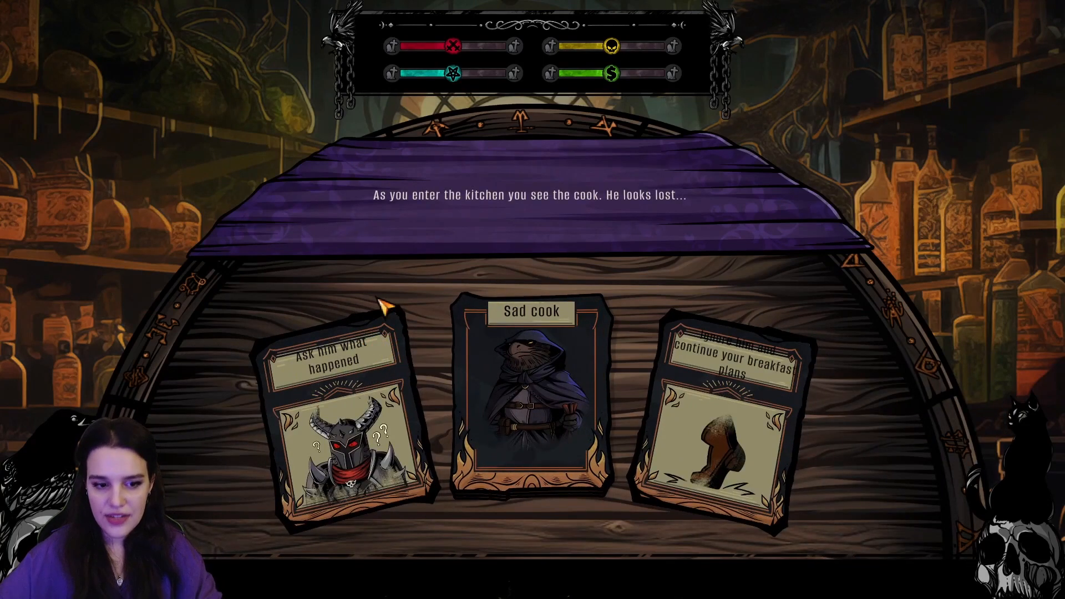
pyautogui.click(738, 414)
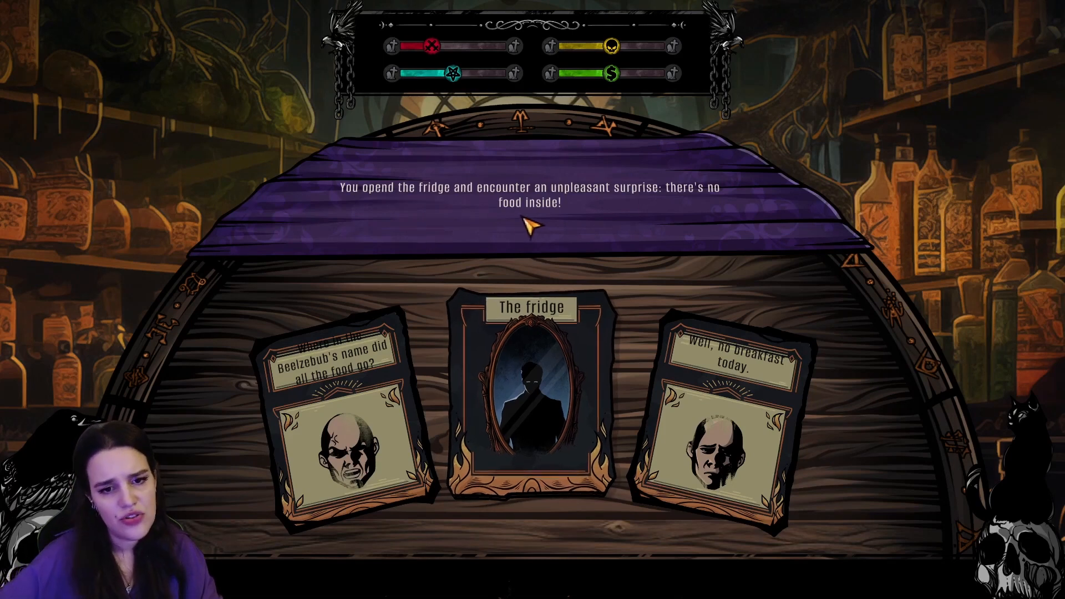
pyautogui.click(742, 395)
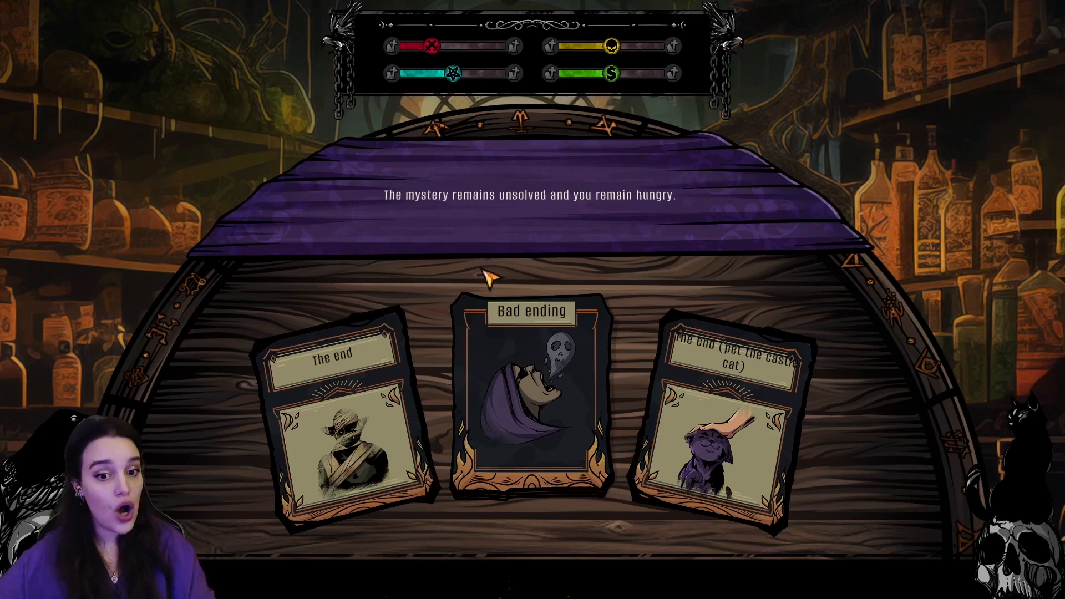
pyautogui.click(743, 392)
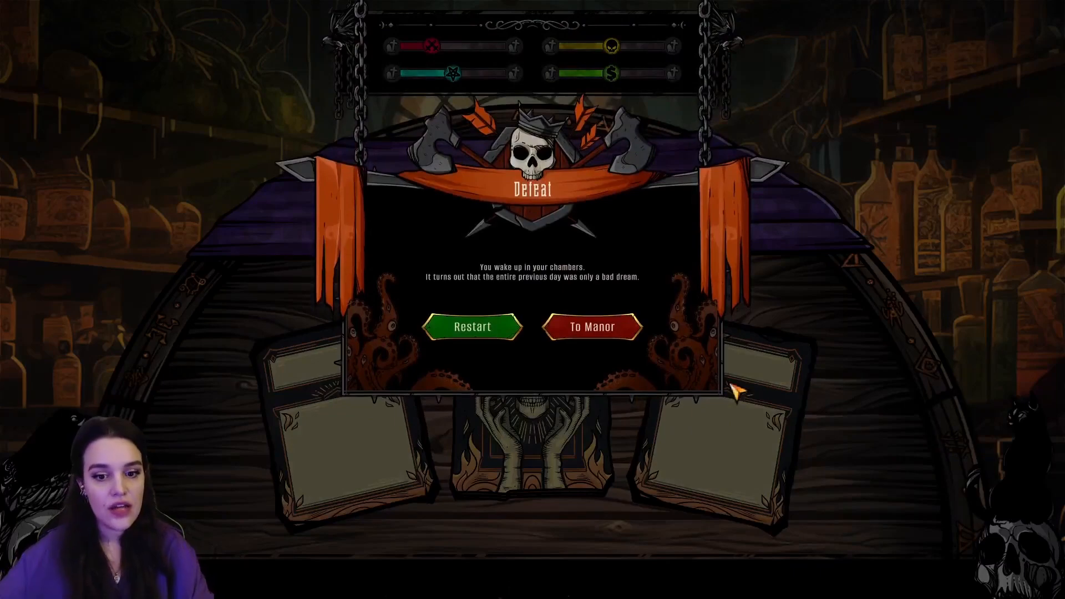
# Restart the episode and play to the good ending by asking the cook what happened, initiating a search for the burglar and petting the satisfied cat
pyautogui.click(481, 331)
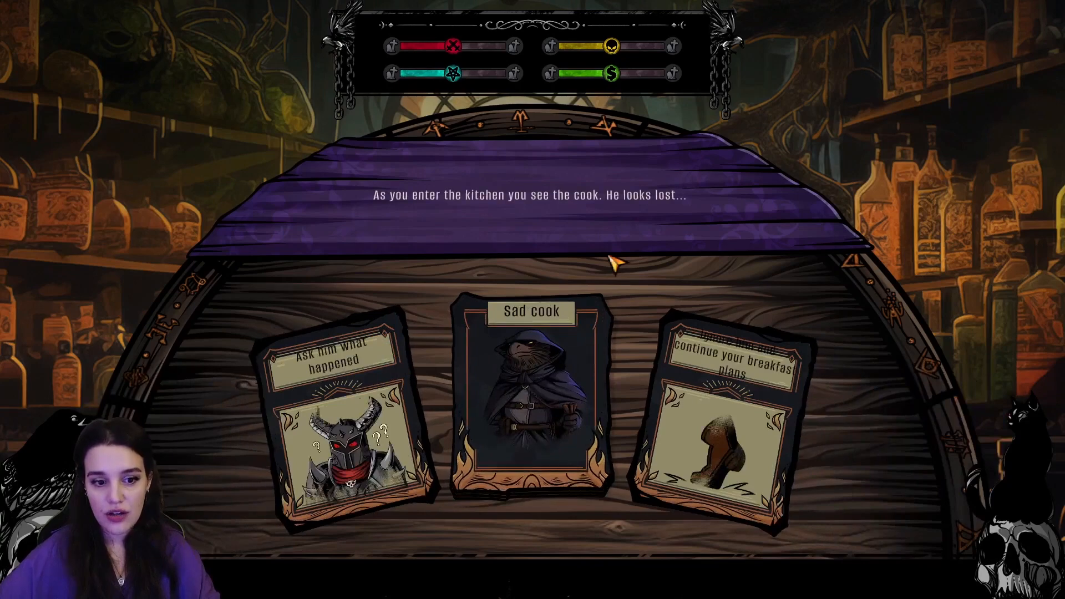
pyautogui.click(358, 422)
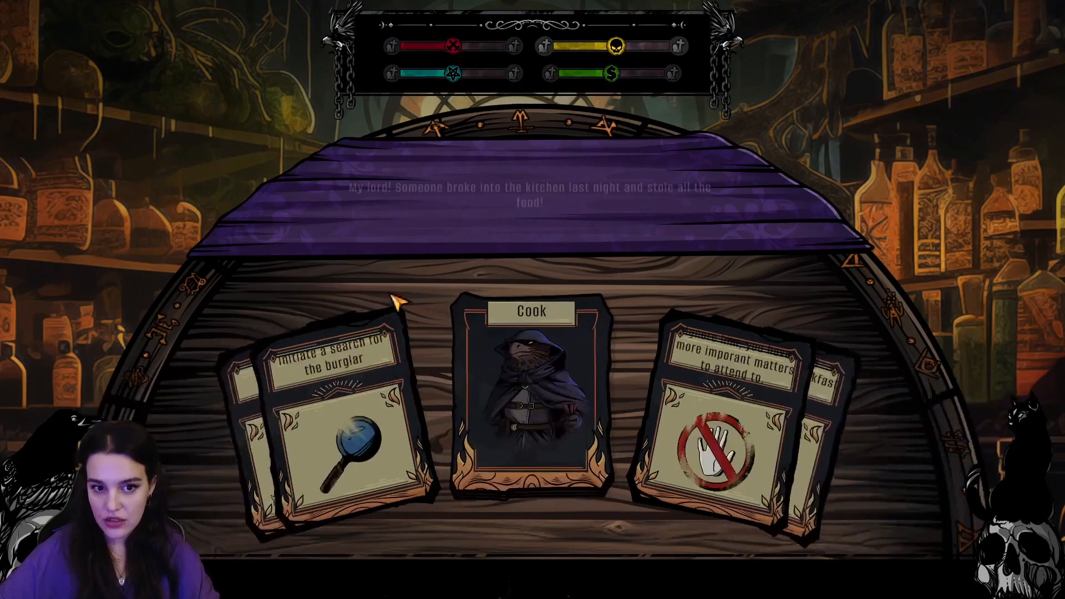
pyautogui.click(393, 400)
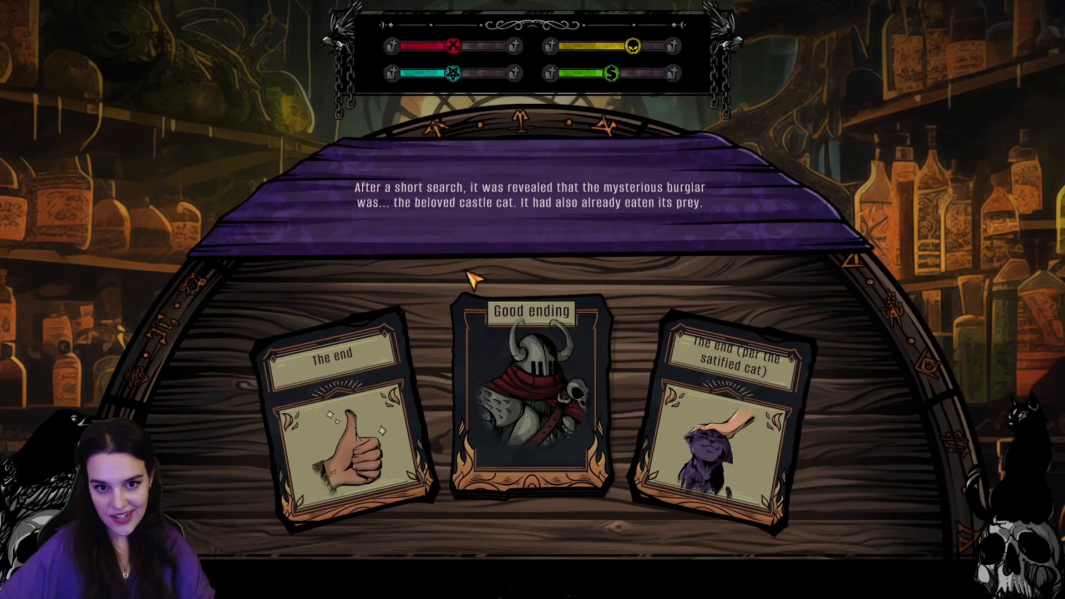
pyautogui.click(744, 436)
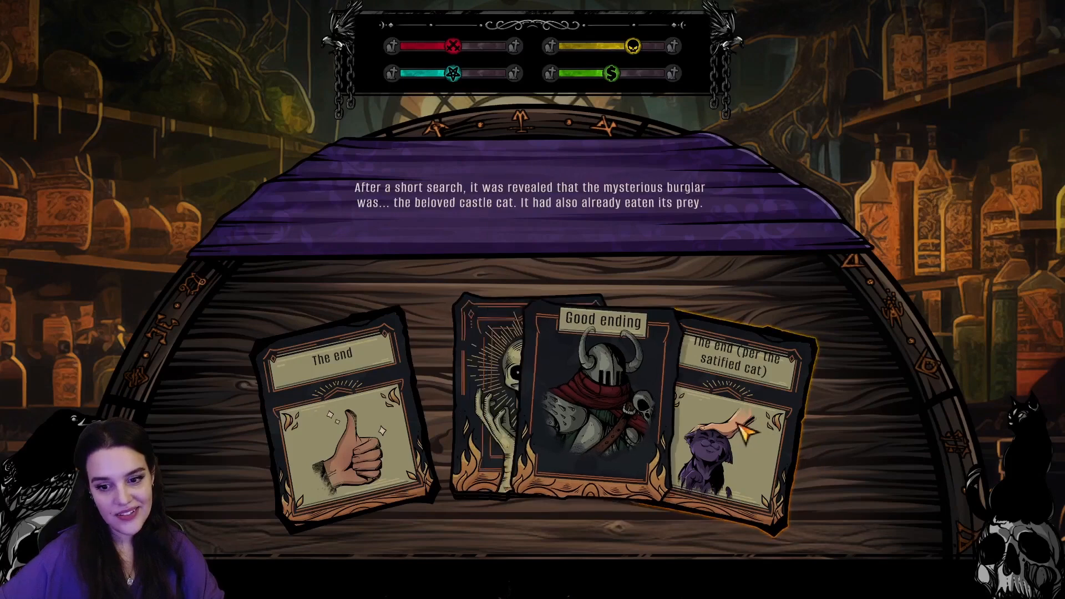